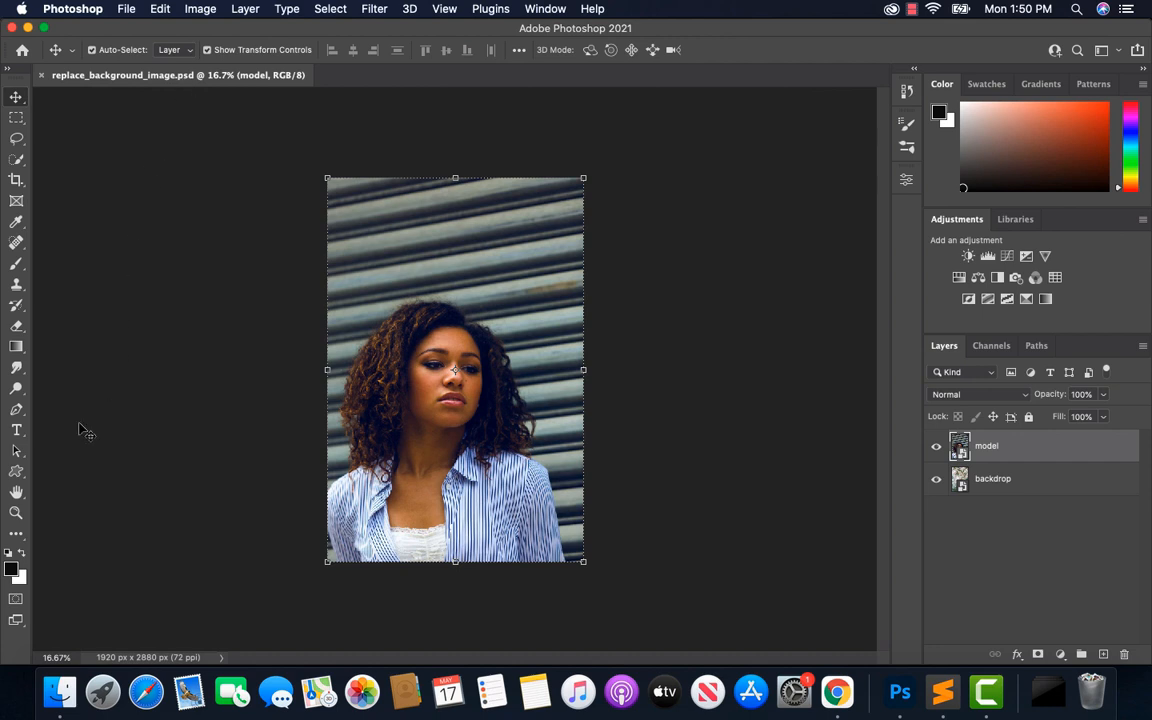
# Select the woman on the model layer automatically using Select Subject
pyautogui.click(16, 513)
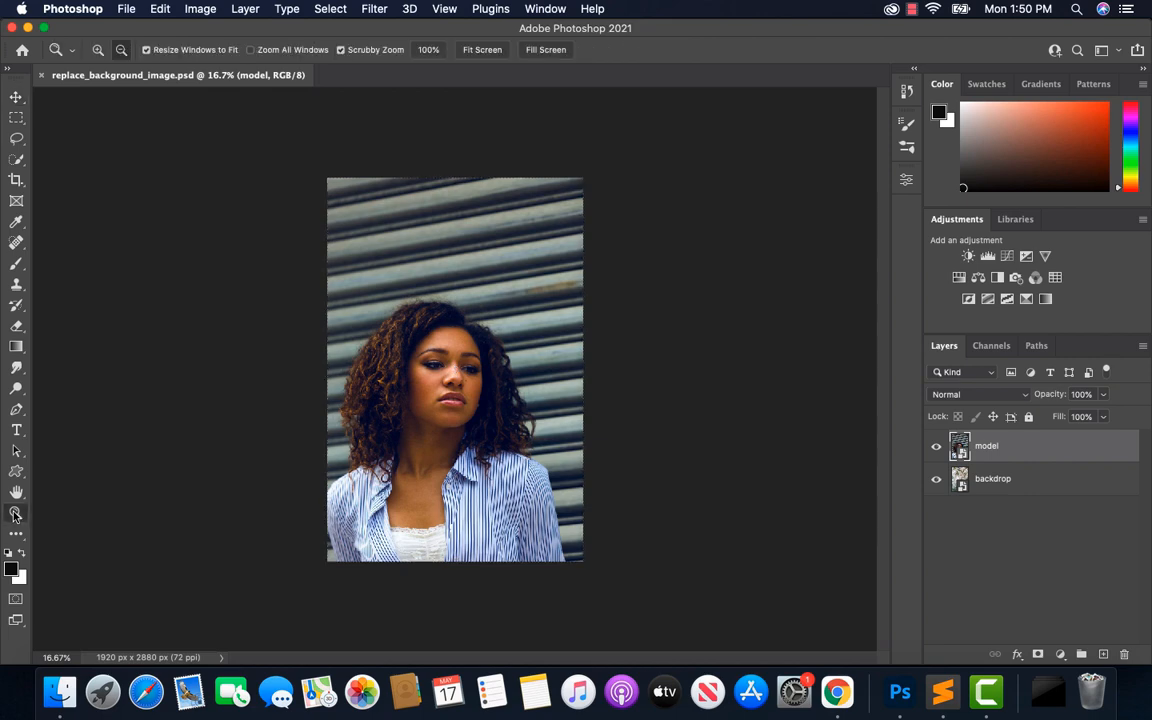
pyautogui.click(483, 50)
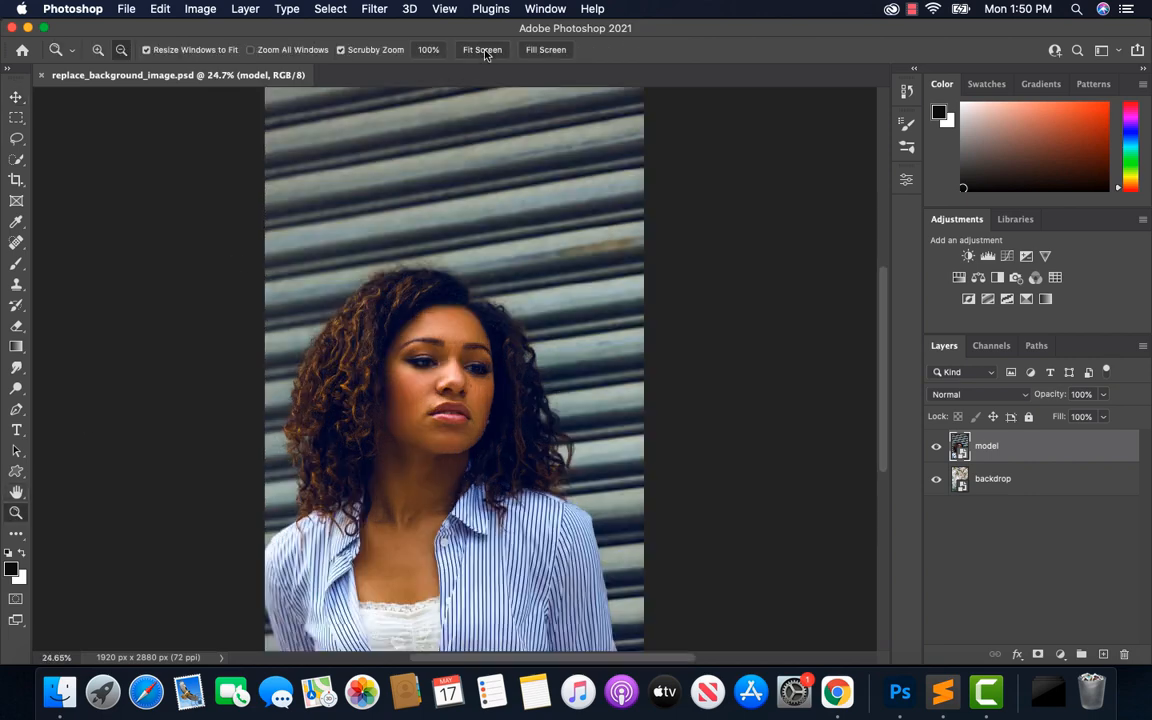
pyautogui.click(16, 98)
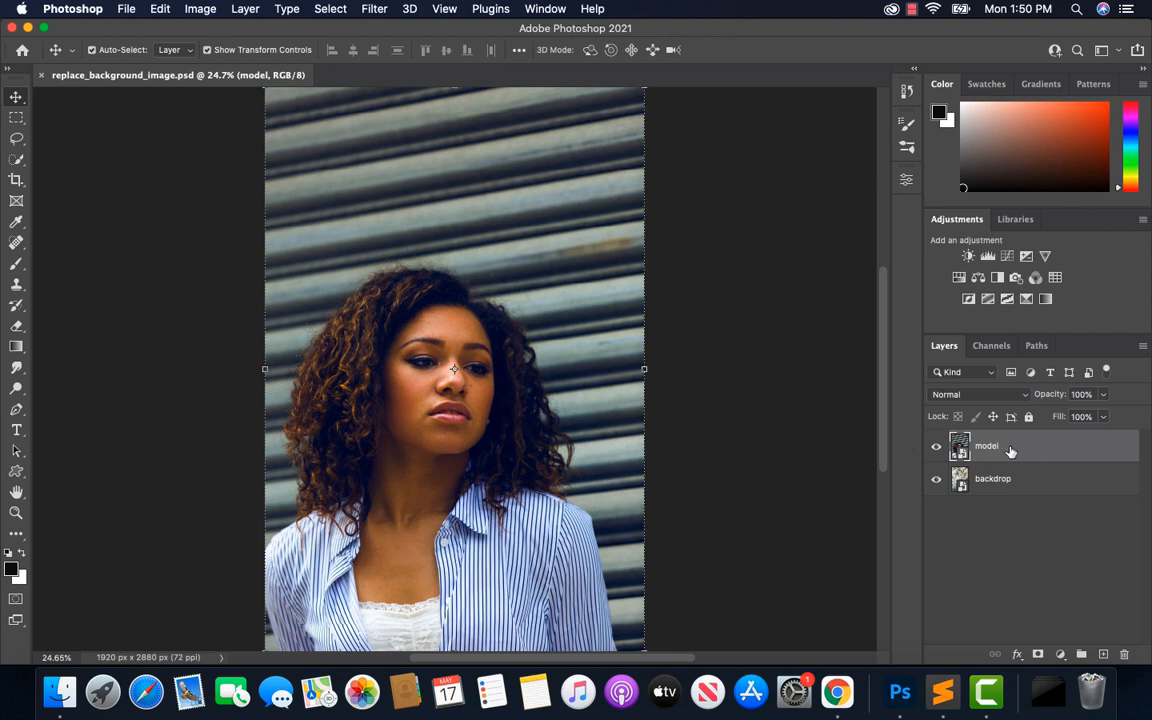
pyautogui.click(15, 160)
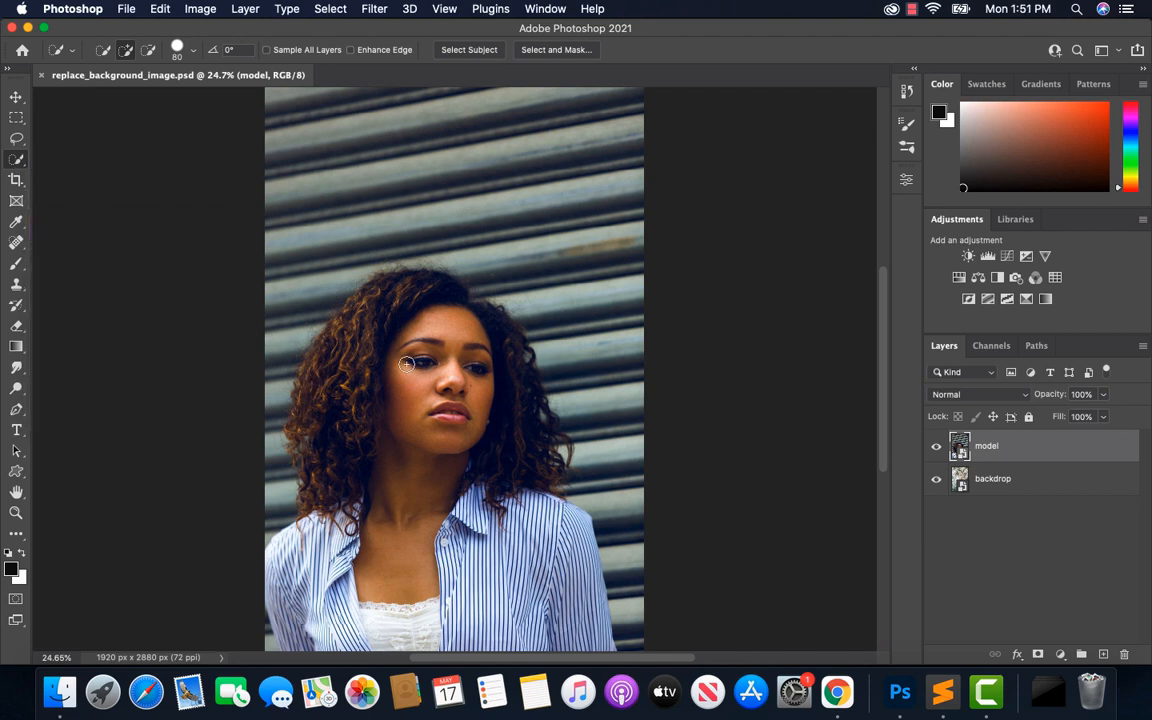
pyautogui.click(466, 50)
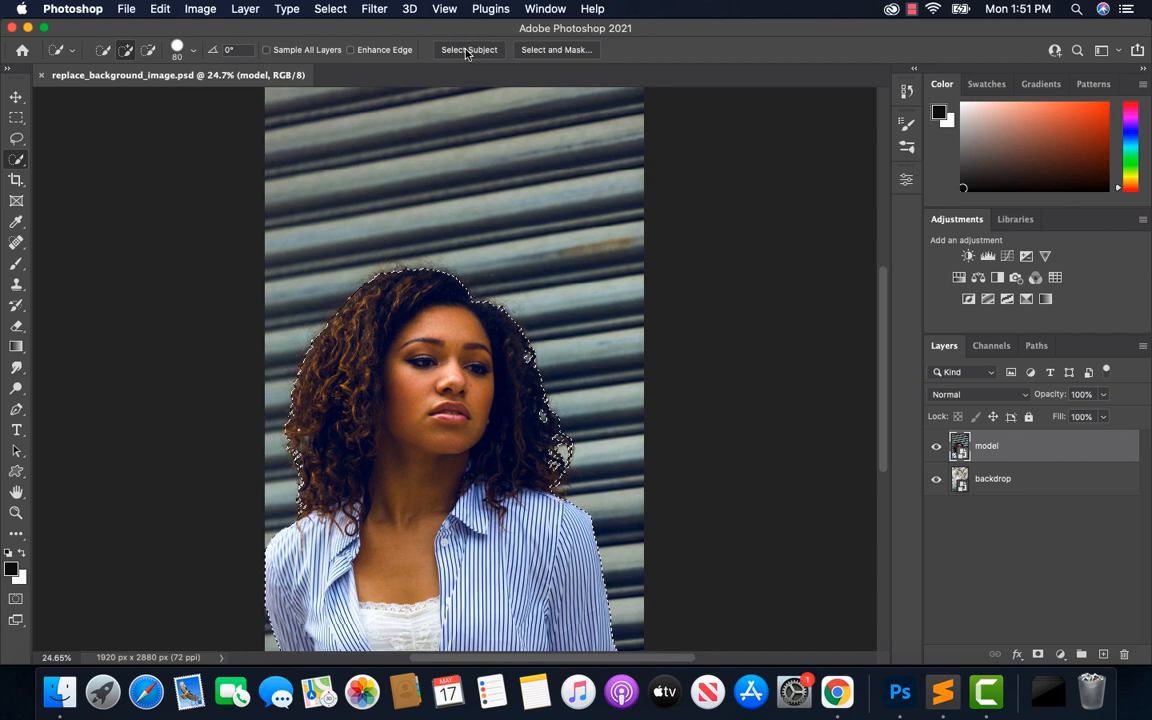
# Run the selection through Select and Mask with output to Selection, and add it as a layer mask on the model layer
pyautogui.click(546, 51)
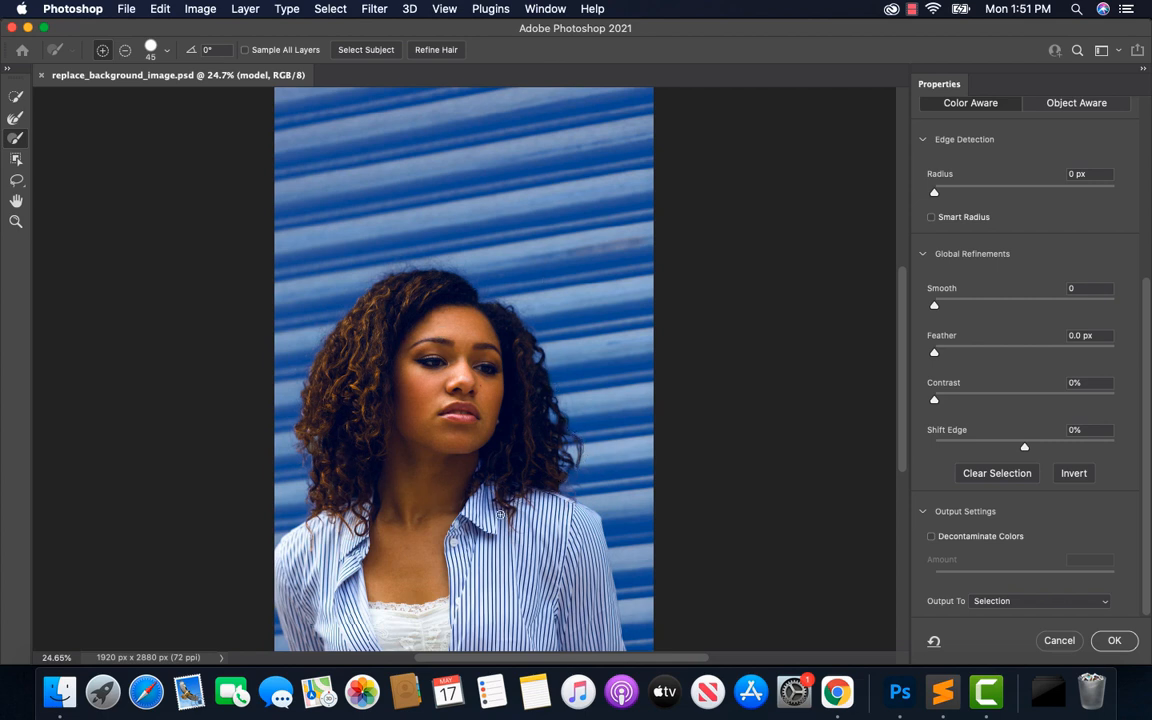
pyautogui.scroll(5, 998, 294)
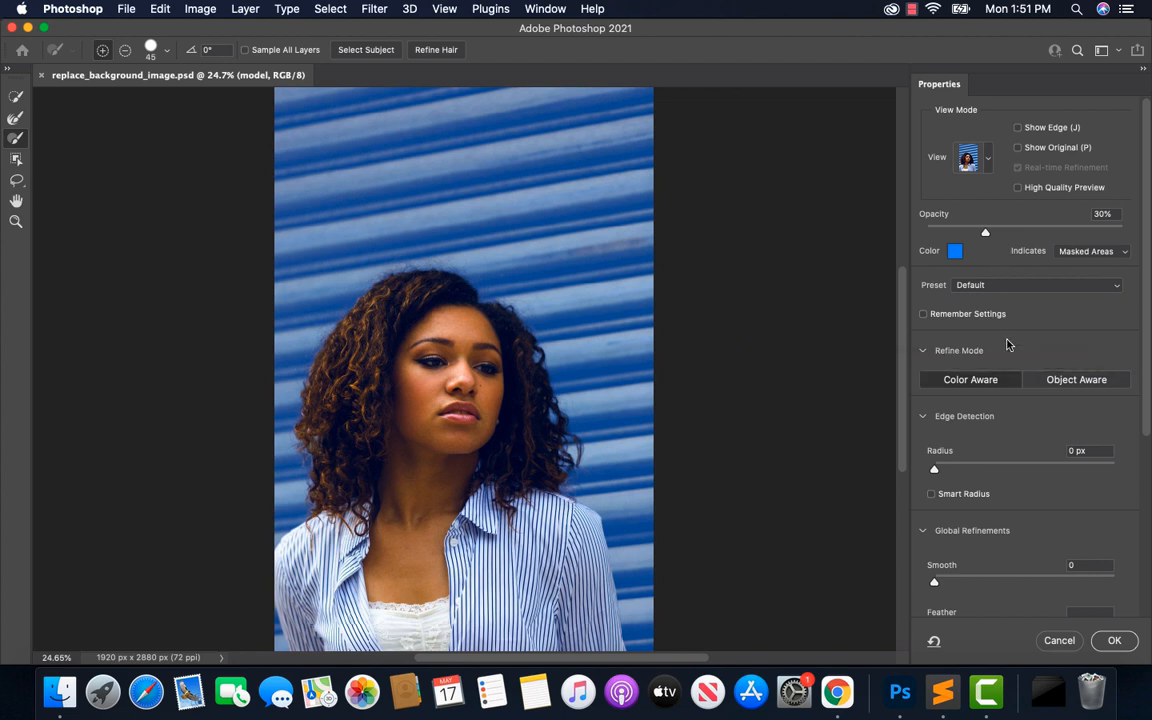
pyautogui.scroll(-5, 1008, 344)
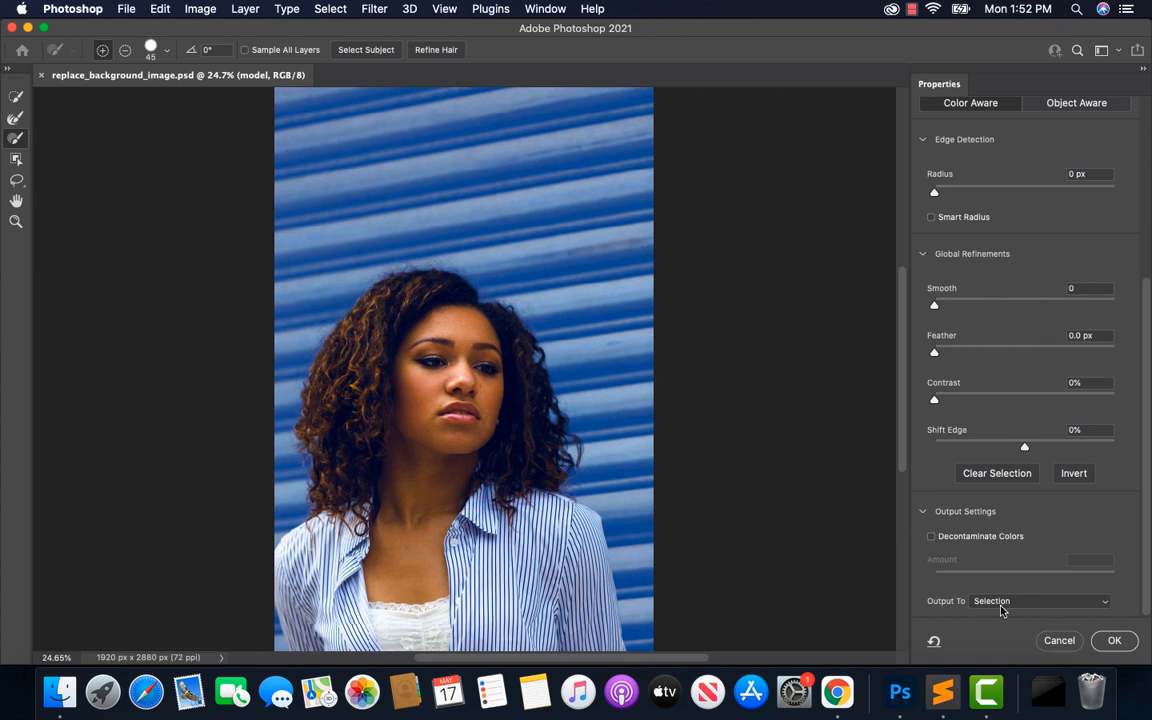
pyautogui.click(1116, 644)
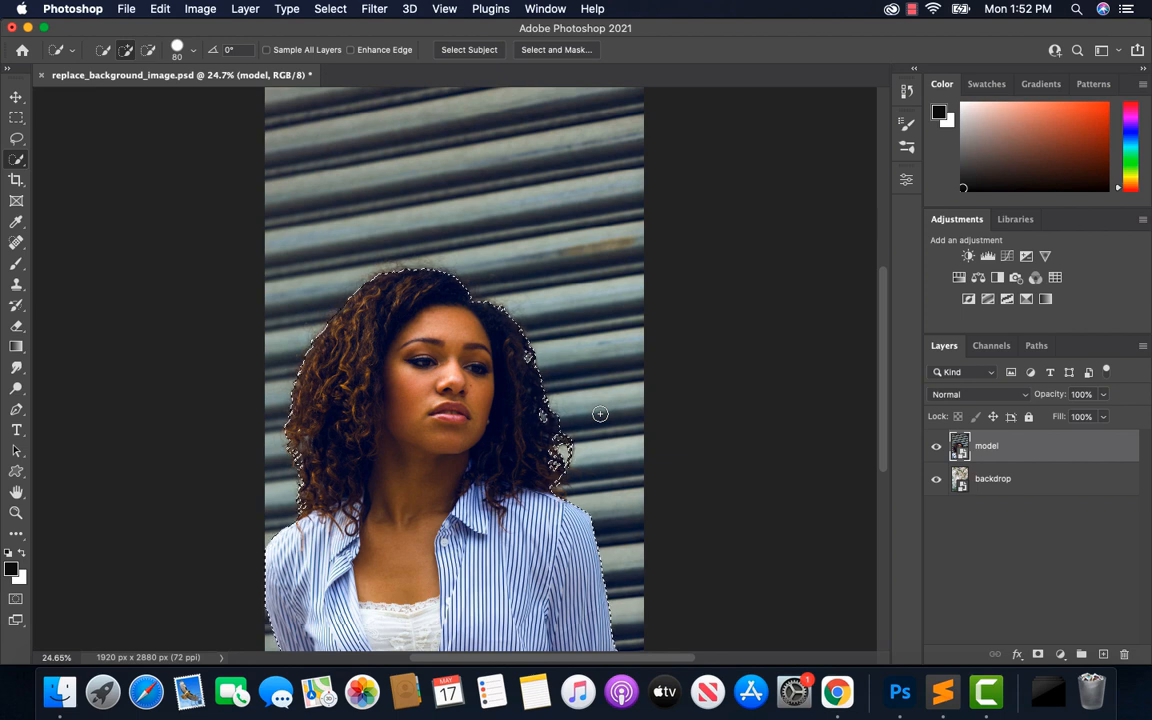
pyautogui.click(1037, 655)
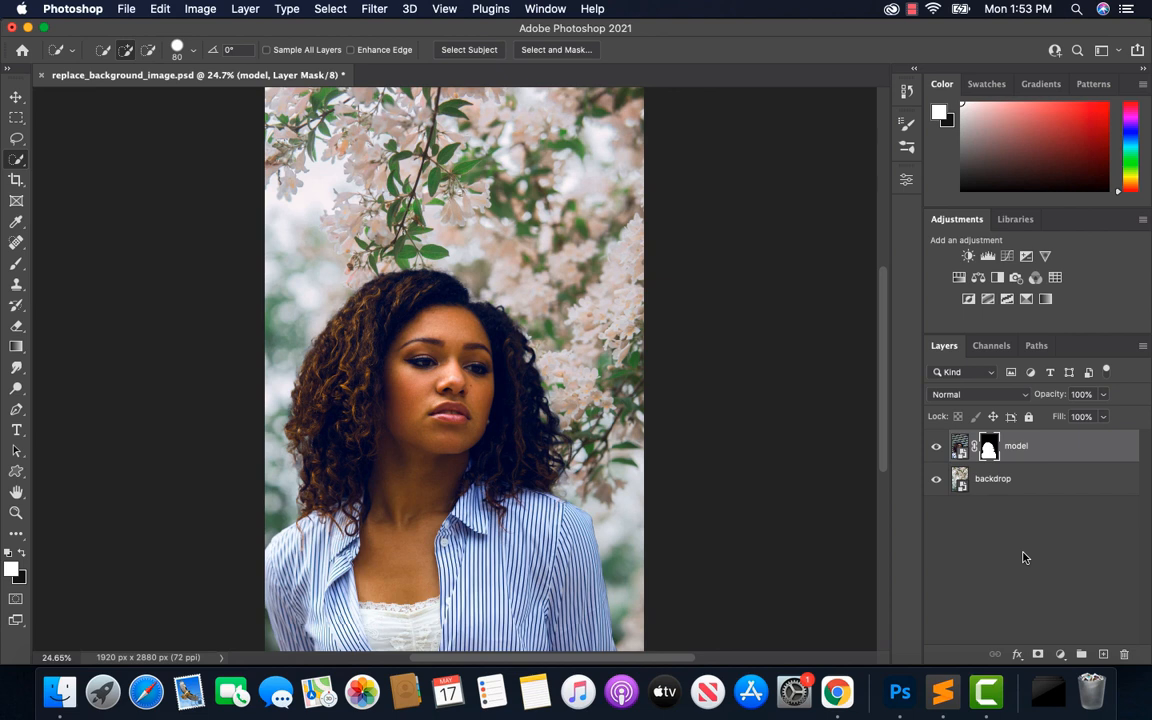
# Duplicate the backdrop layer and move the copy above the model layer
pyautogui.click(1036, 485)
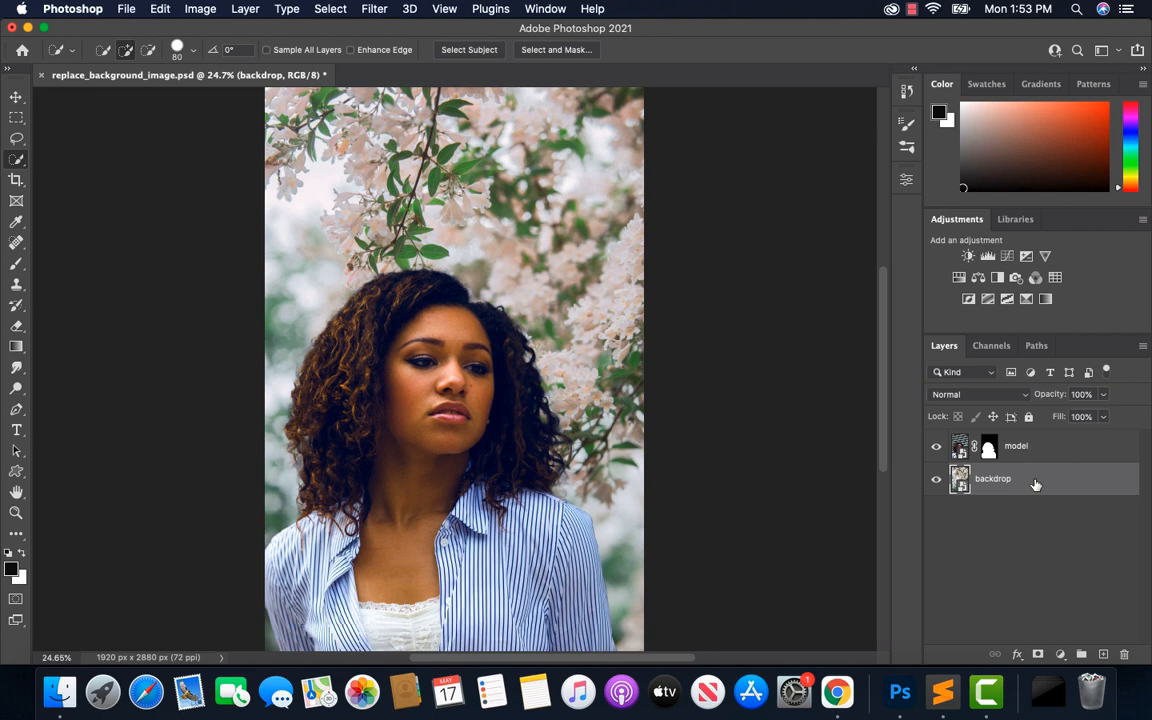
pyautogui.rightClick(1028, 484)
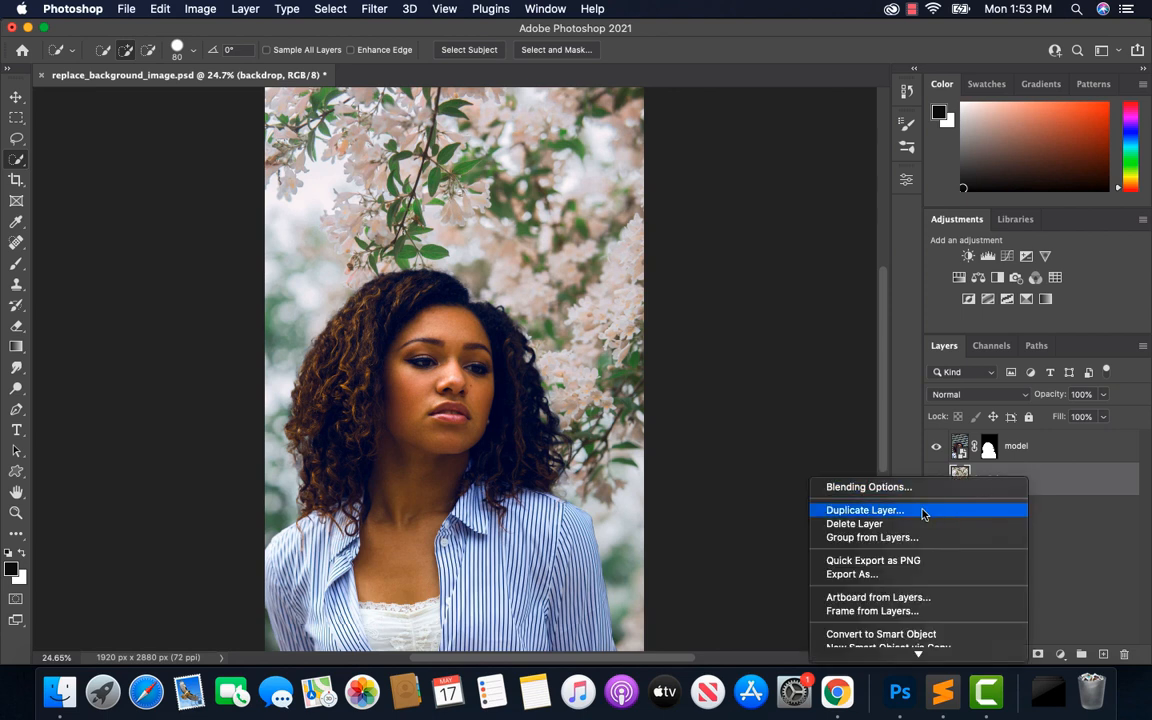
pyautogui.click(864, 510)
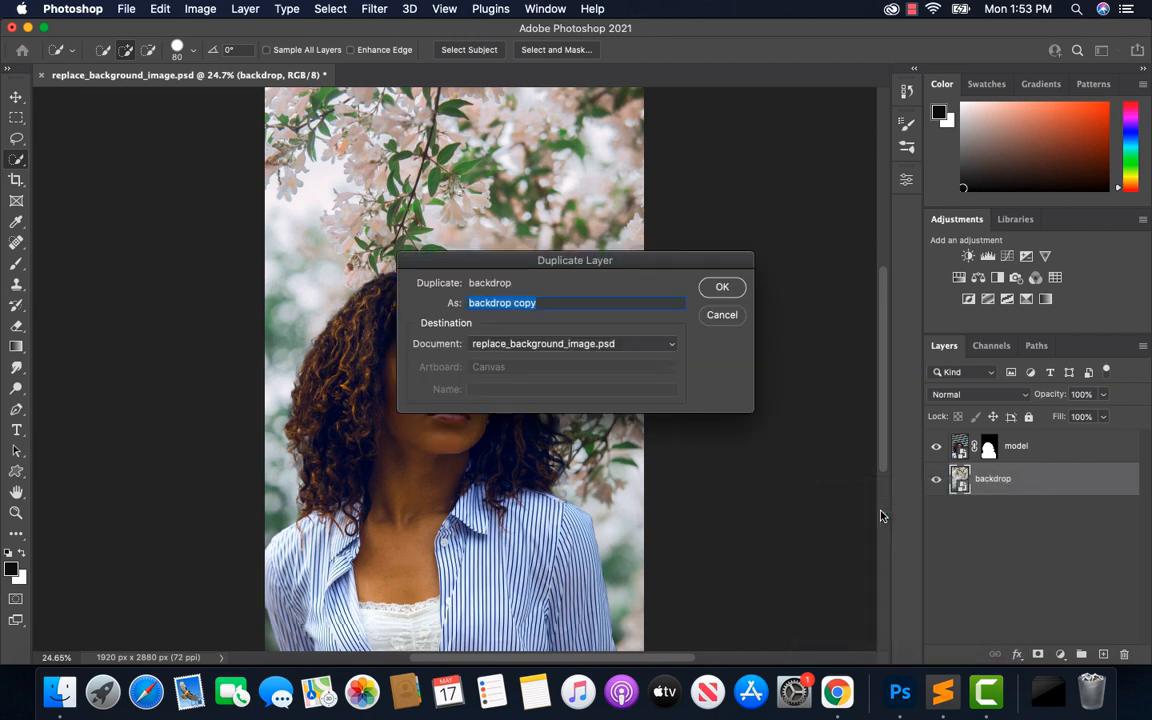
pyautogui.click(720, 288)
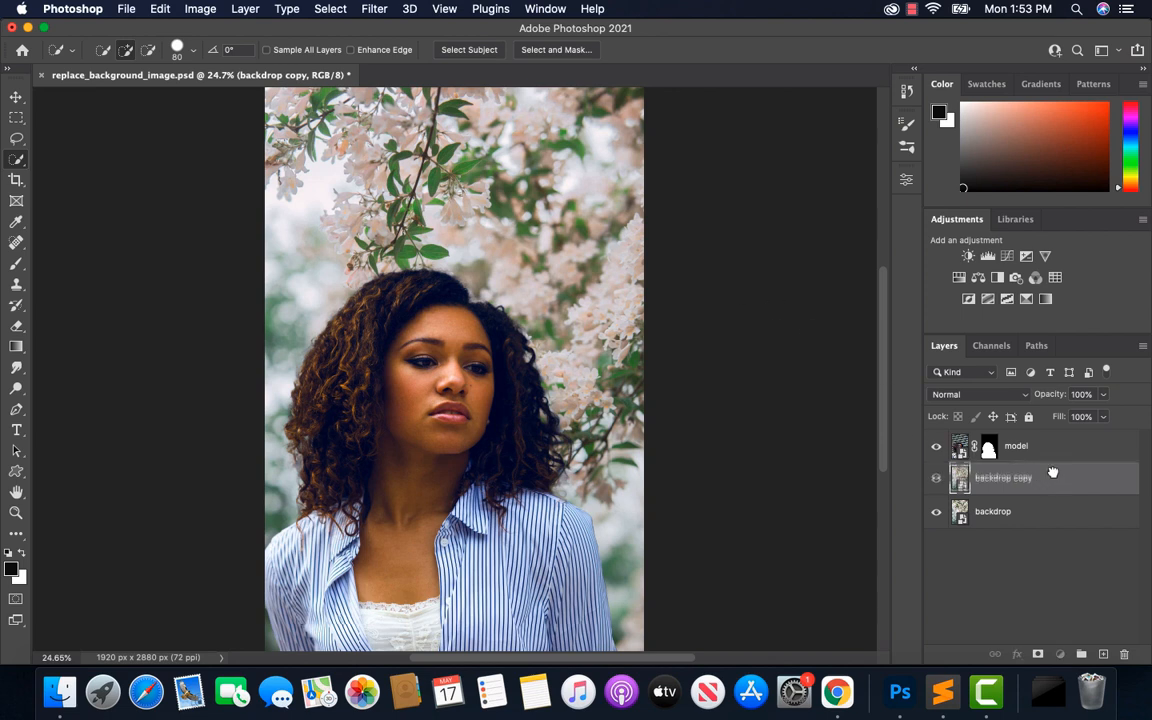
pyautogui.moveTo(1054, 480); pyautogui.dragTo(1054, 442)
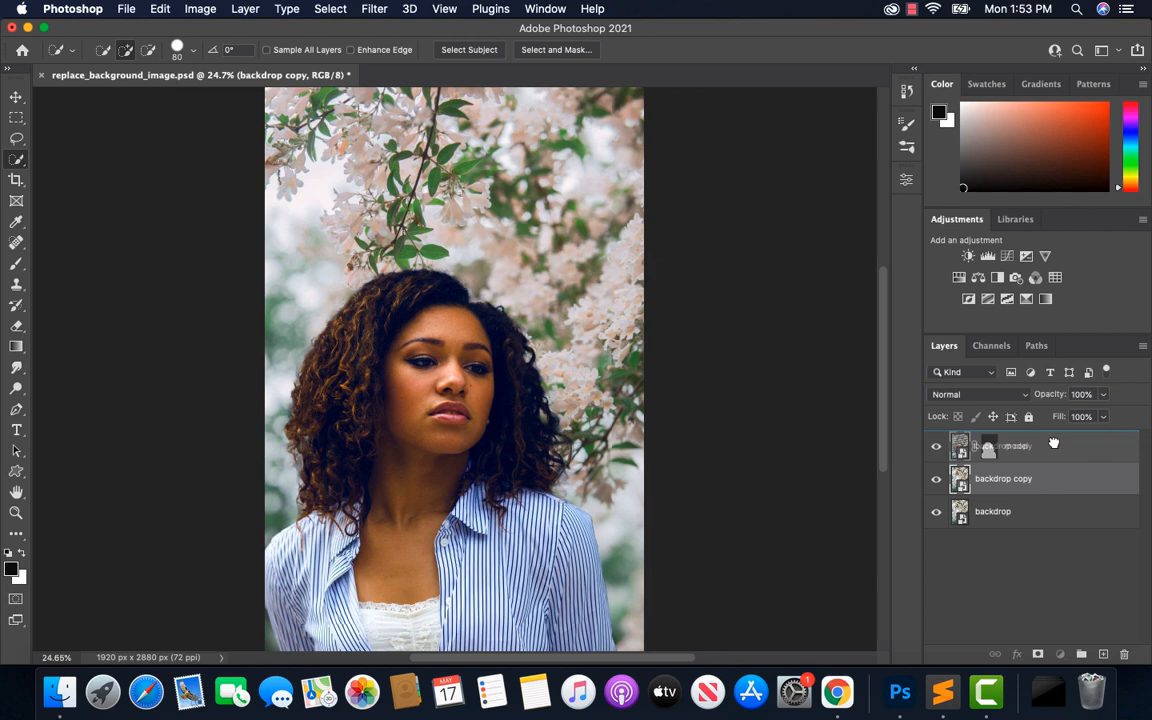
pyautogui.moveTo(1054, 443); pyautogui.dragTo(1055, 447)
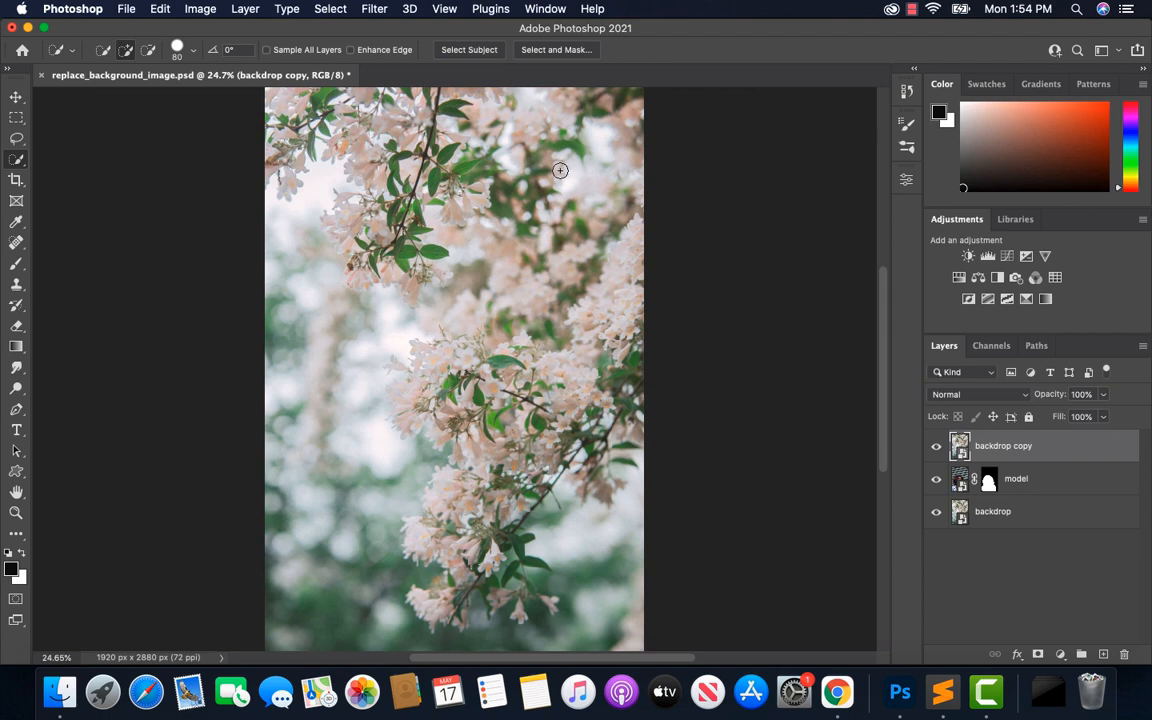
# Apply the Average blur filter to the duplicated backdrop layer
pyautogui.click(375, 10)
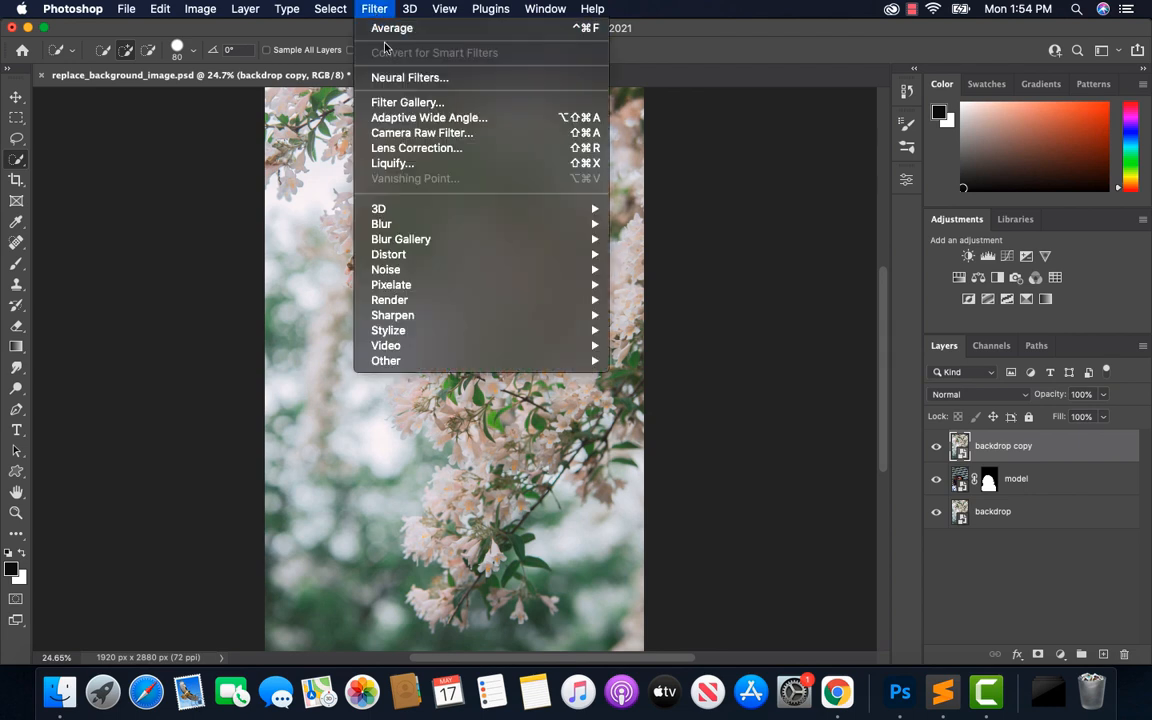
pyautogui.moveTo(430, 224)
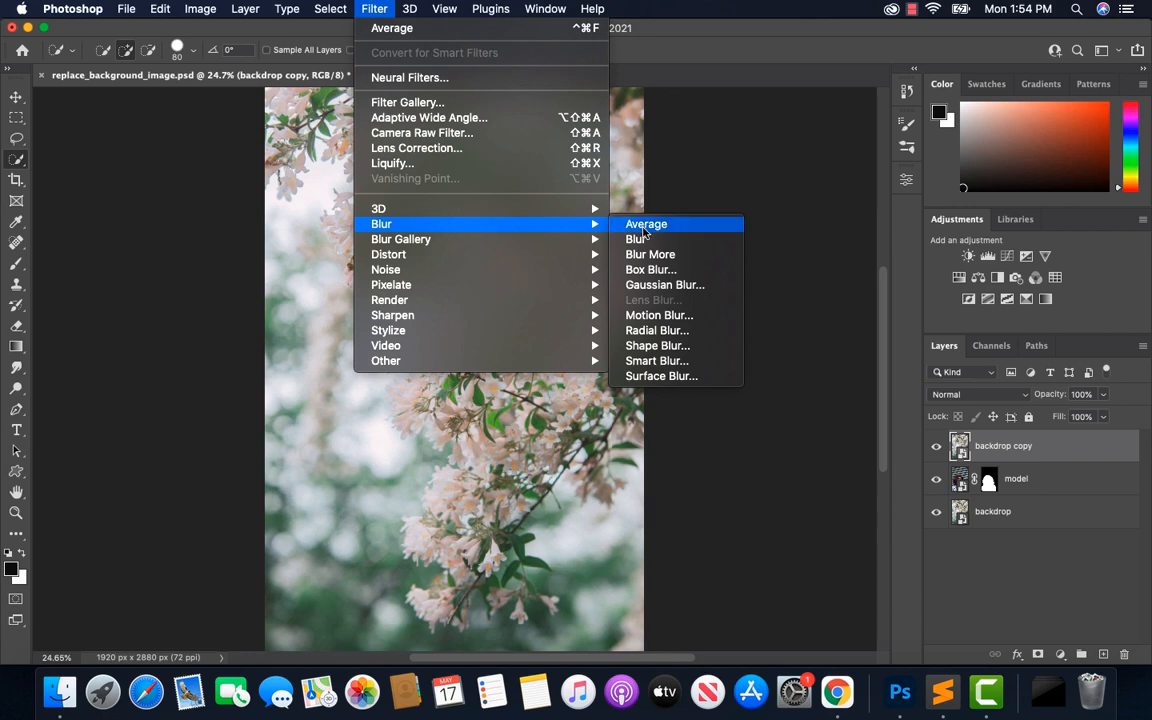
pyautogui.click(634, 226)
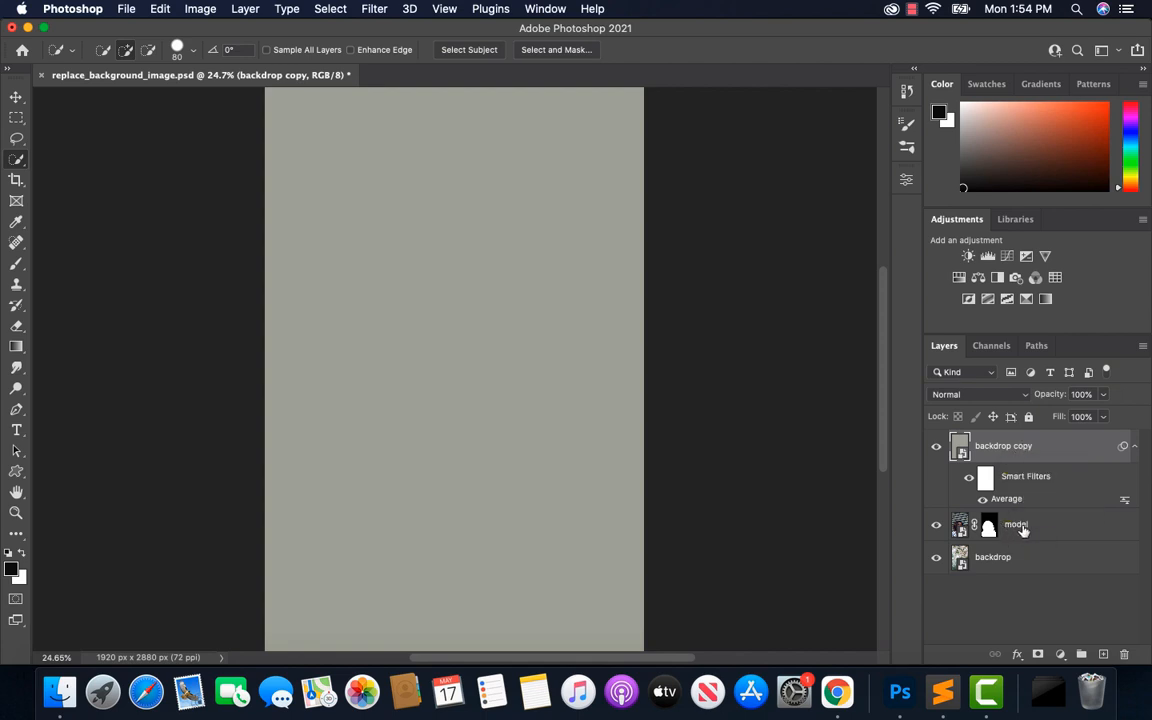
# Clip the averaged backdrop copy to the model layer with a clipping mask
pyautogui.rightClick(1016, 447)
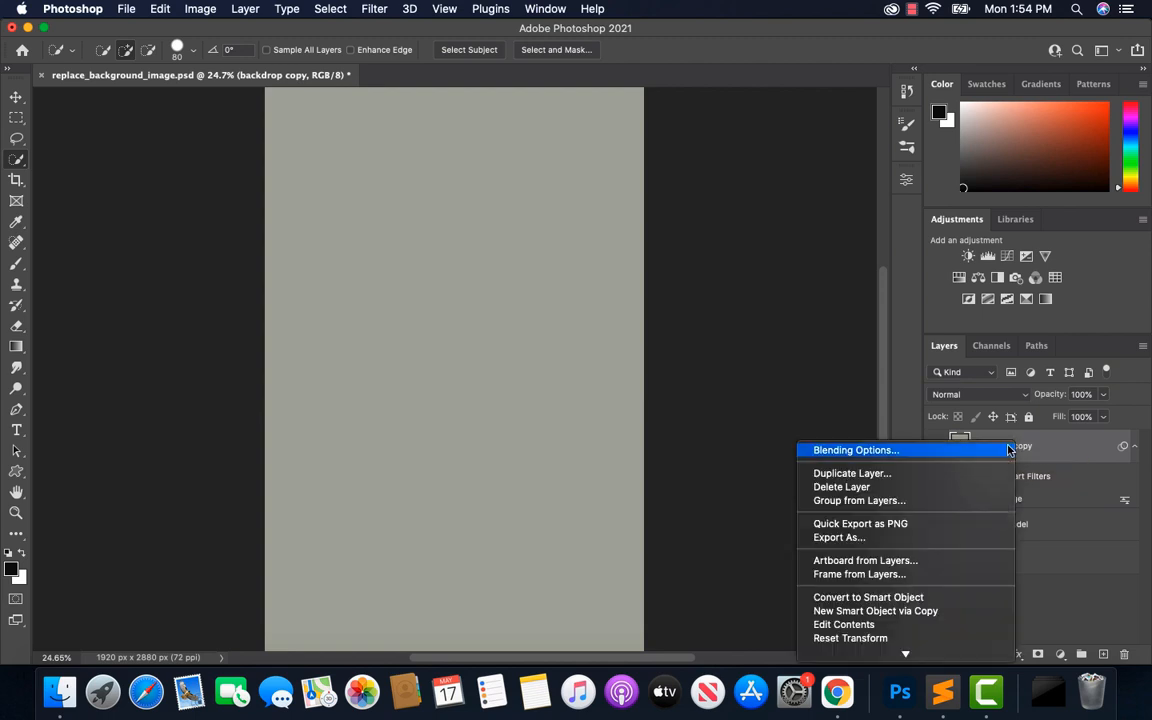
pyautogui.scroll(-5, 939, 545)
pyautogui.scroll(-4, 939, 552)
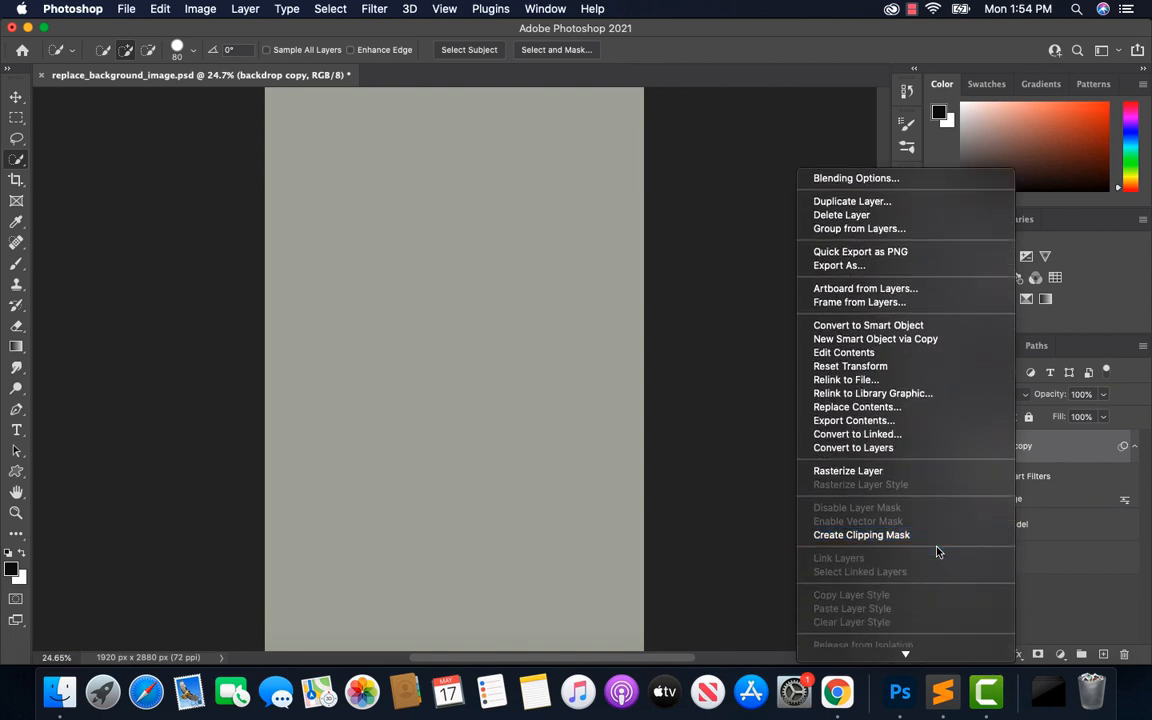
pyautogui.click(869, 536)
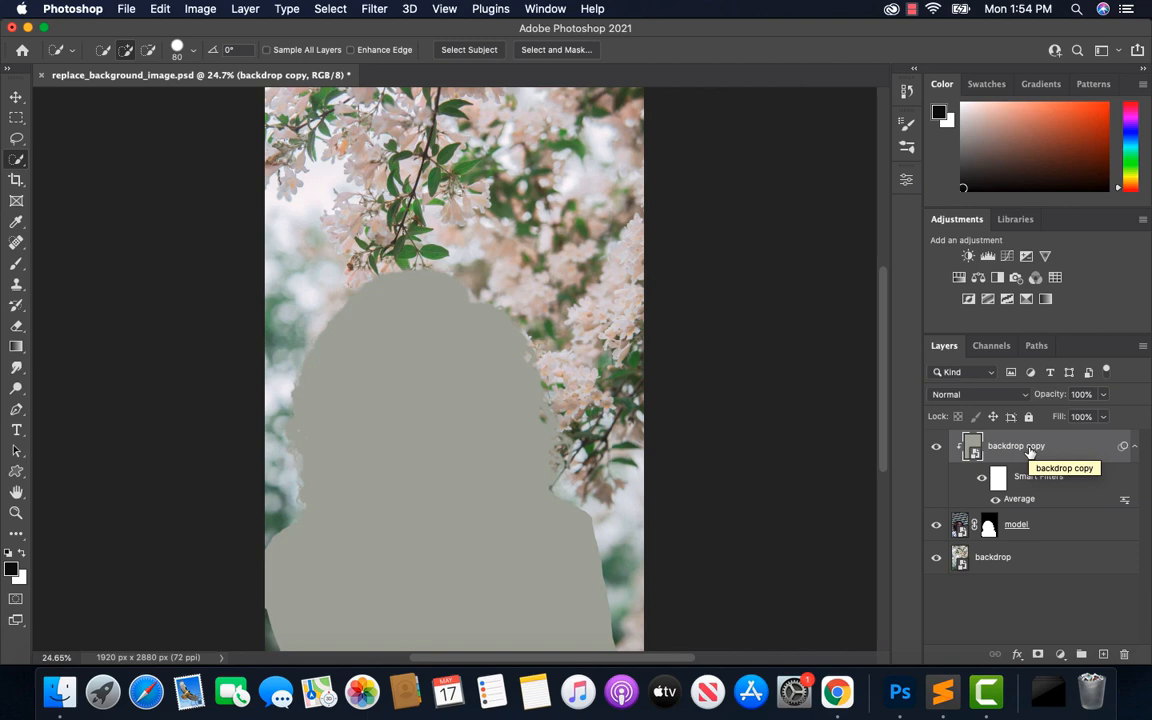
# Set the clipped backdrop copy's blend mode to Soft Light and its opacity to 50%
pyautogui.click(1020, 395)
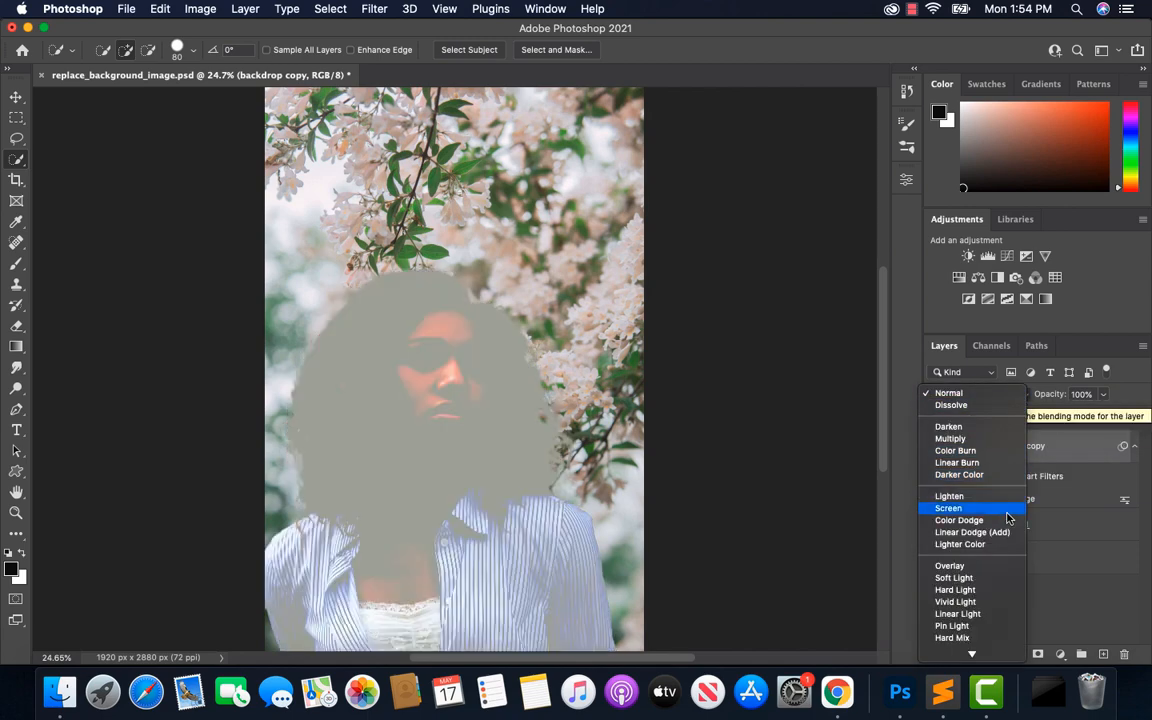
pyautogui.click(989, 586)
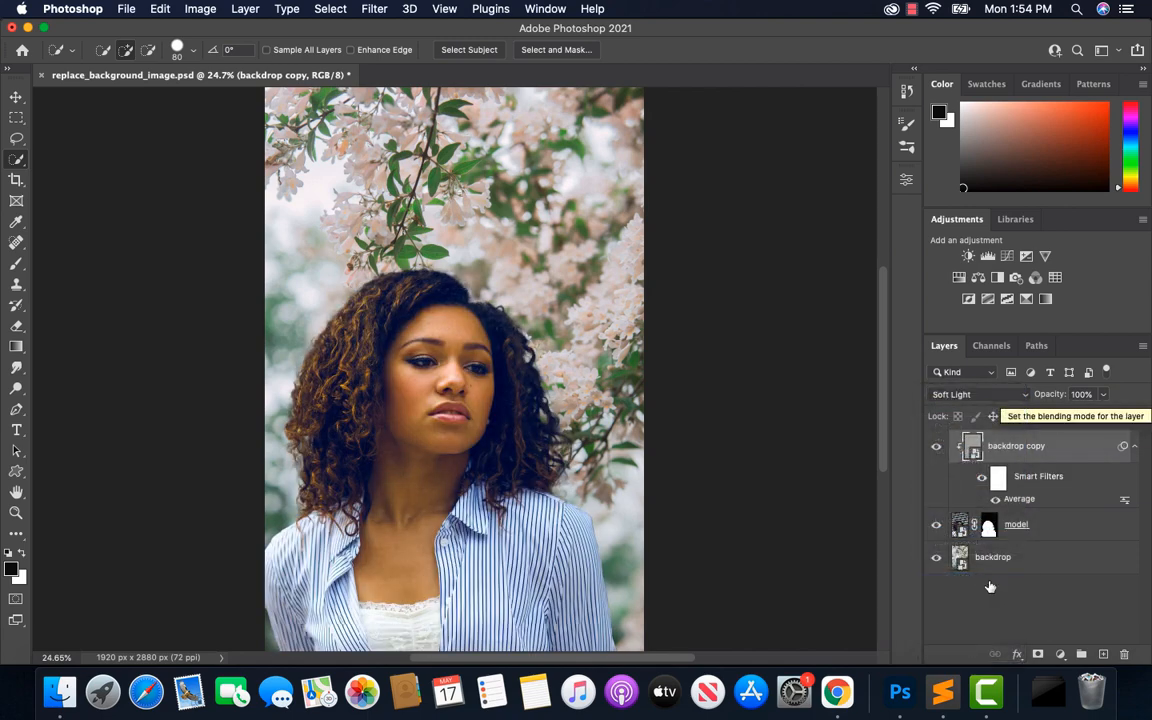
pyautogui.click(1105, 396)
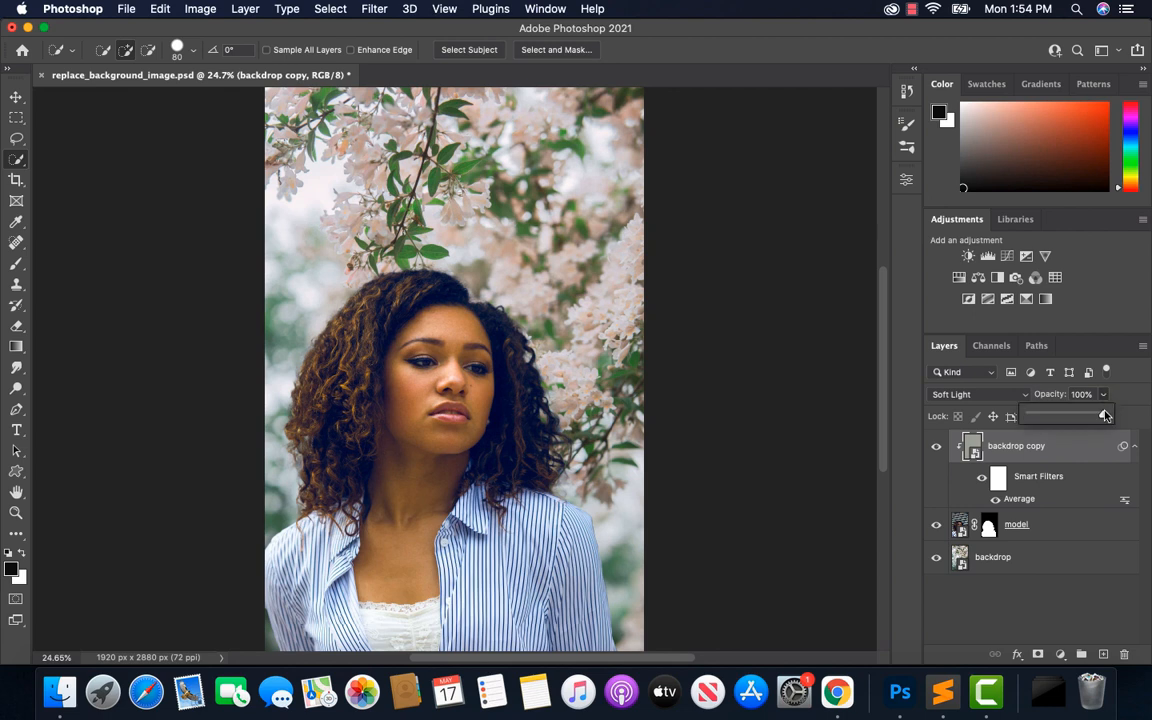
pyautogui.moveTo(1103, 415); pyautogui.dragTo(1067, 421)
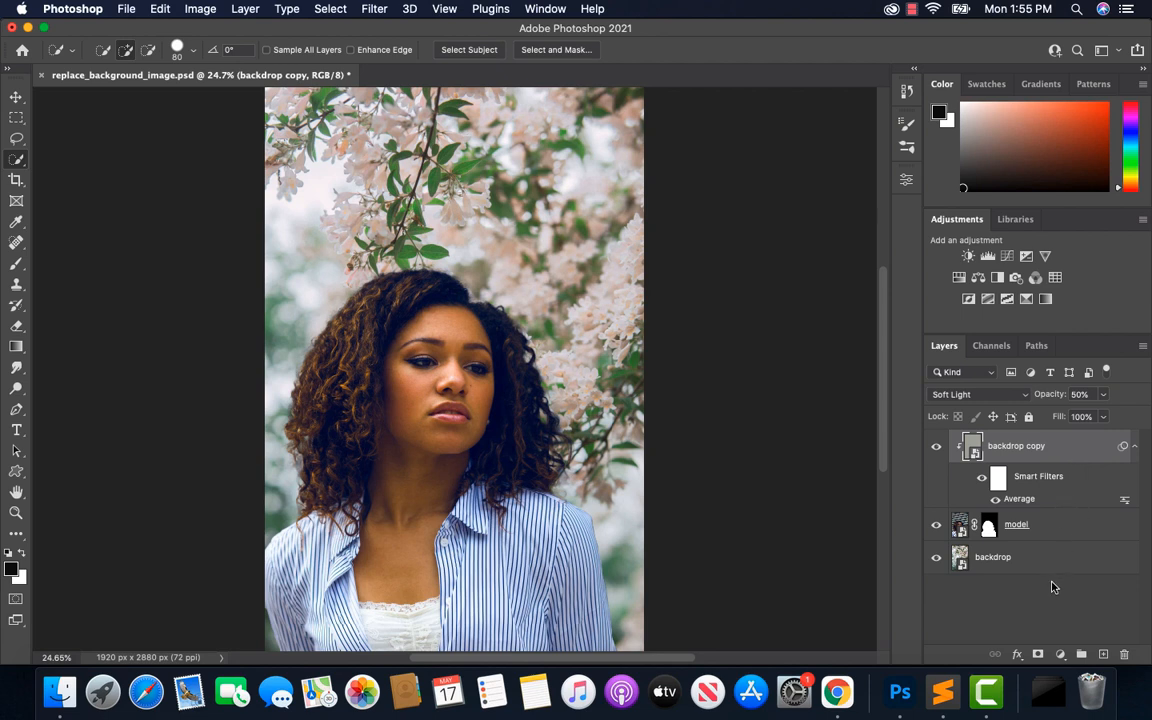
# Add a Solid Color fill layer in dark blue (#111570) above all the other layers
pyautogui.click(1061, 655)
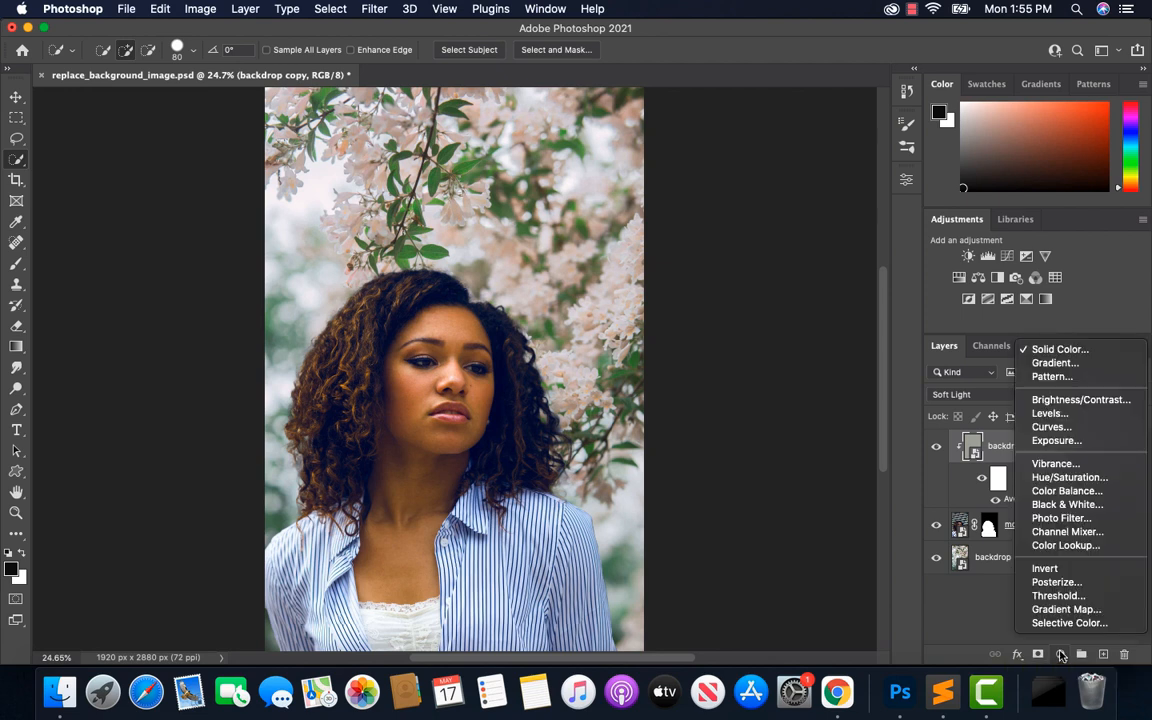
pyautogui.click(1060, 350)
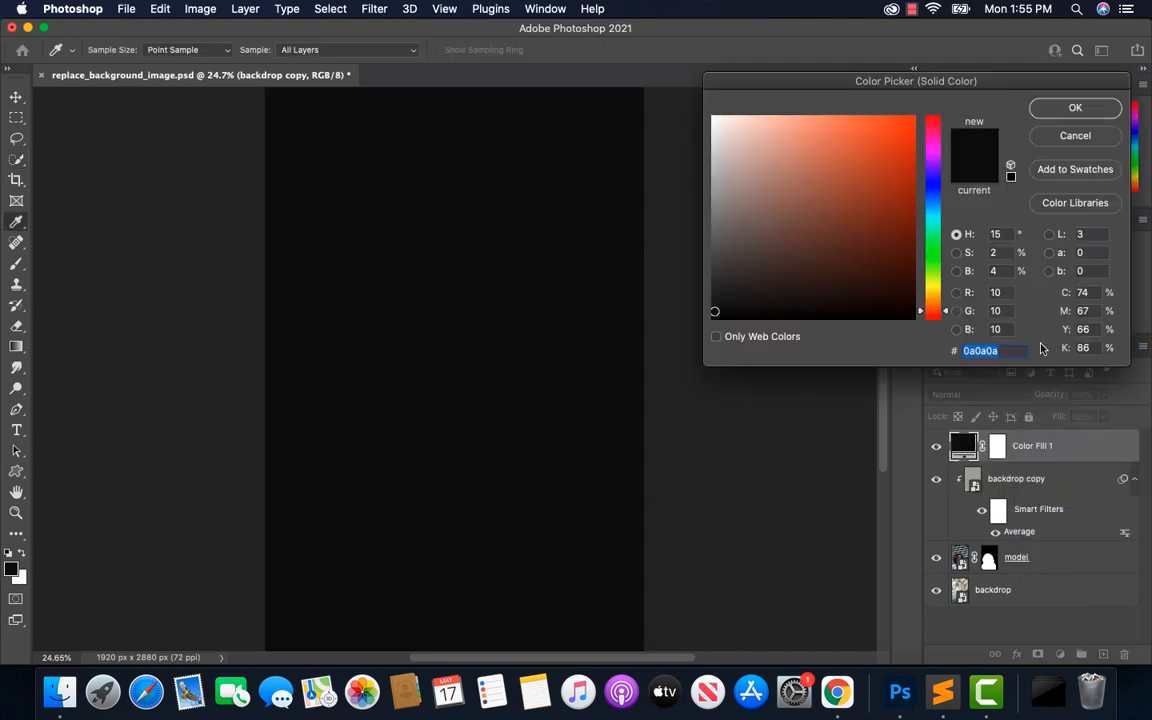
pyautogui.click(941, 204)
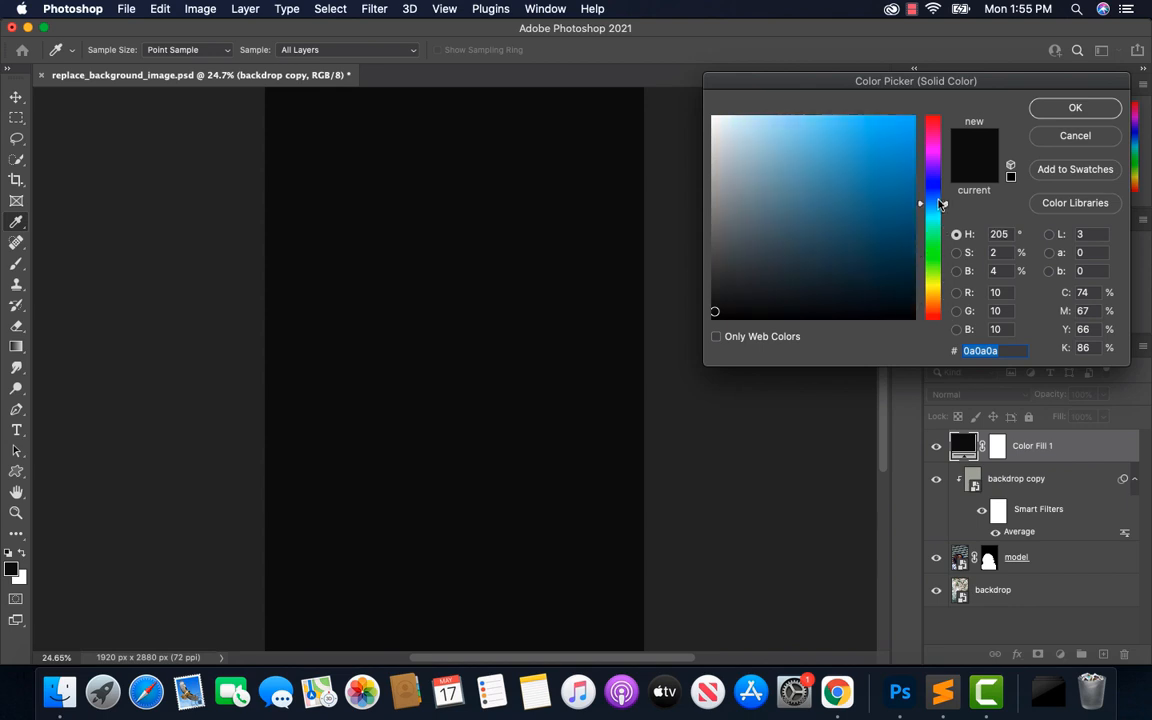
pyautogui.moveTo(941, 204); pyautogui.dragTo(941, 186)
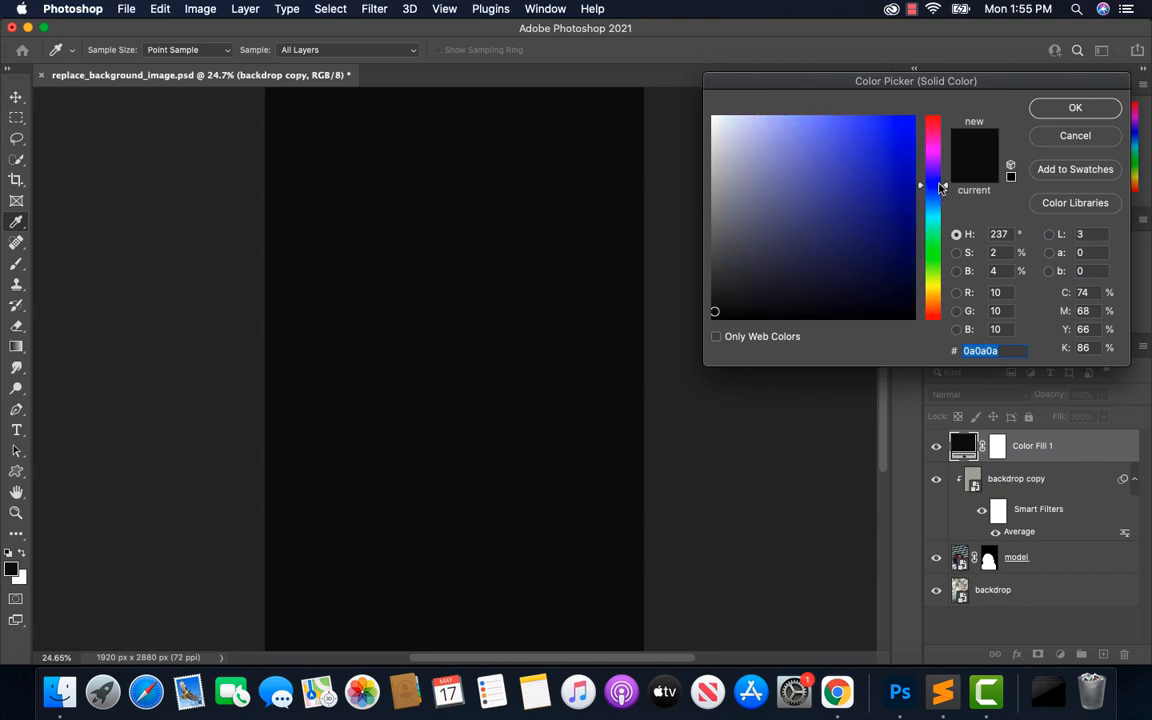
pyautogui.click(884, 230)
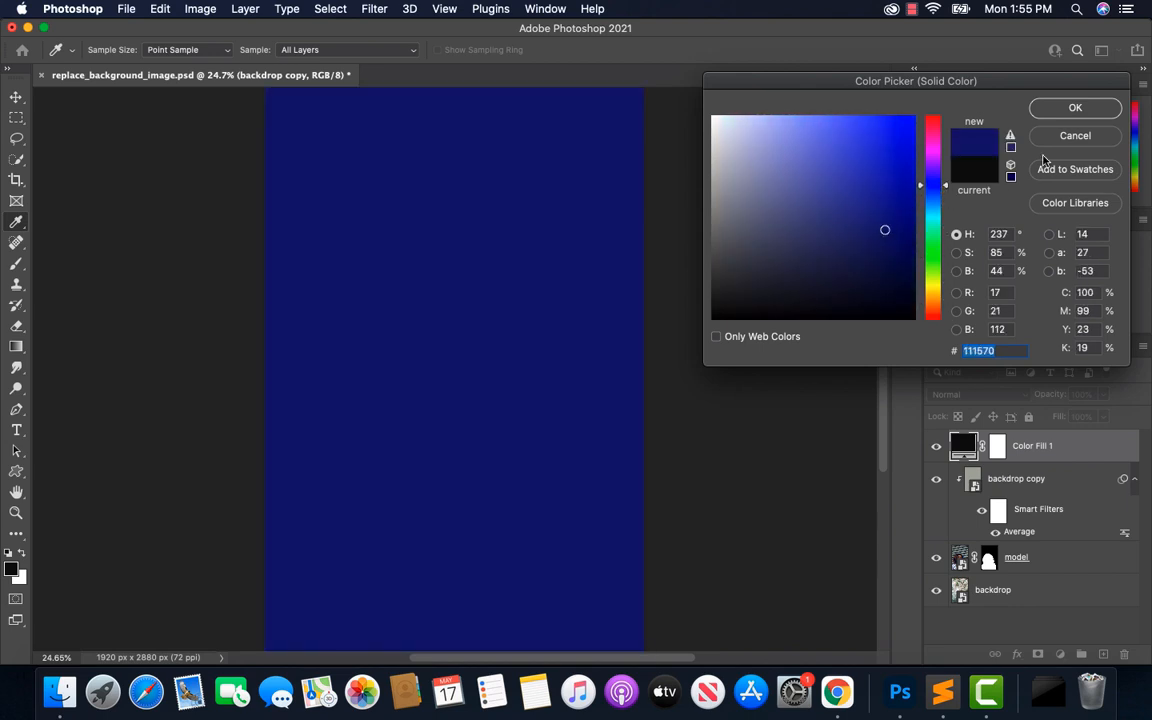
pyautogui.click(1073, 108)
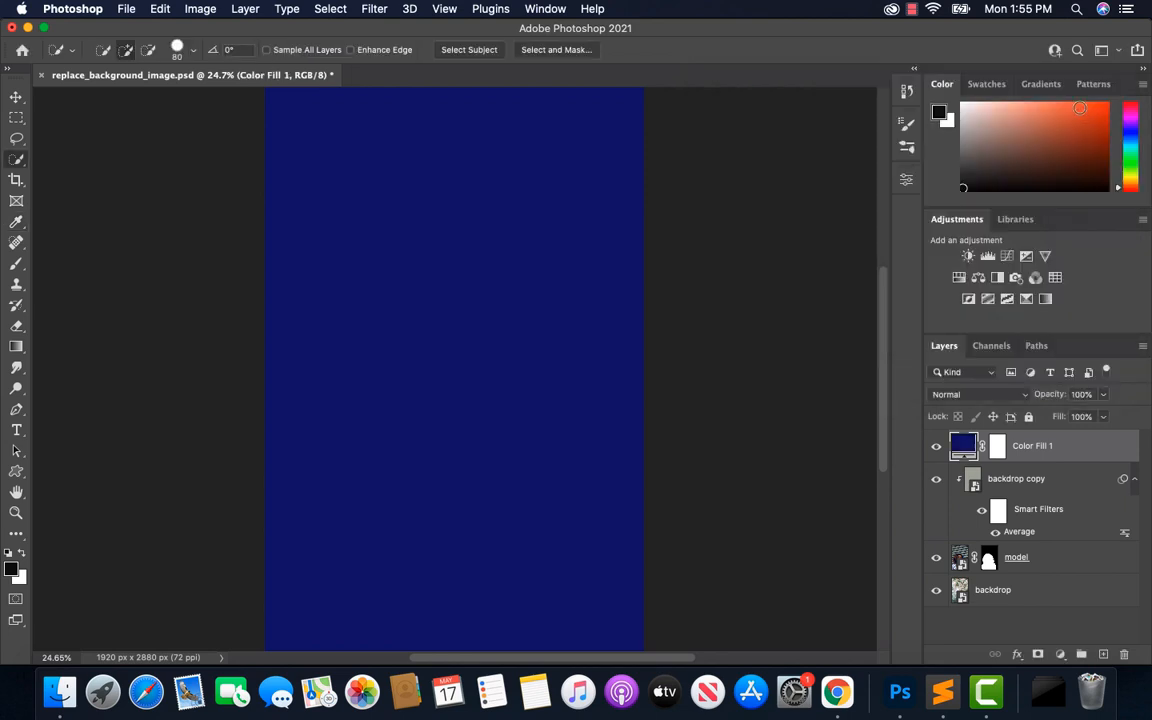
# Set the dark blue Color Fill layer's blend mode to Soft Light and lower its opacity
pyautogui.click(1022, 396)
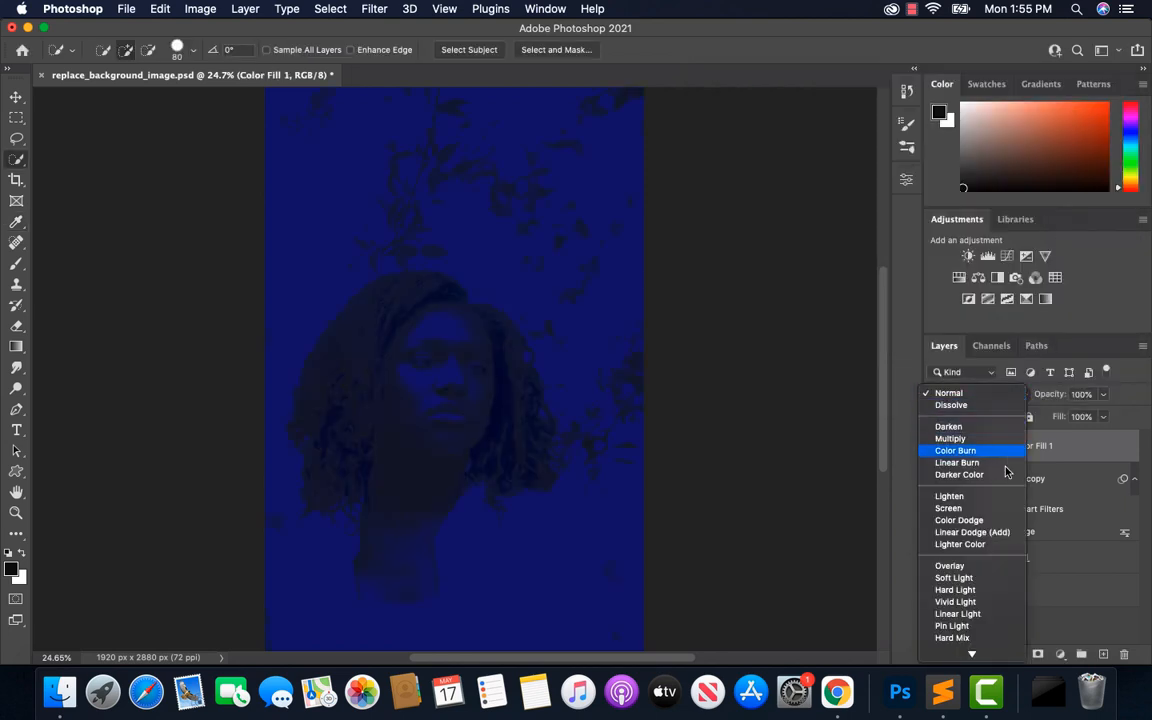
pyautogui.click(986, 580)
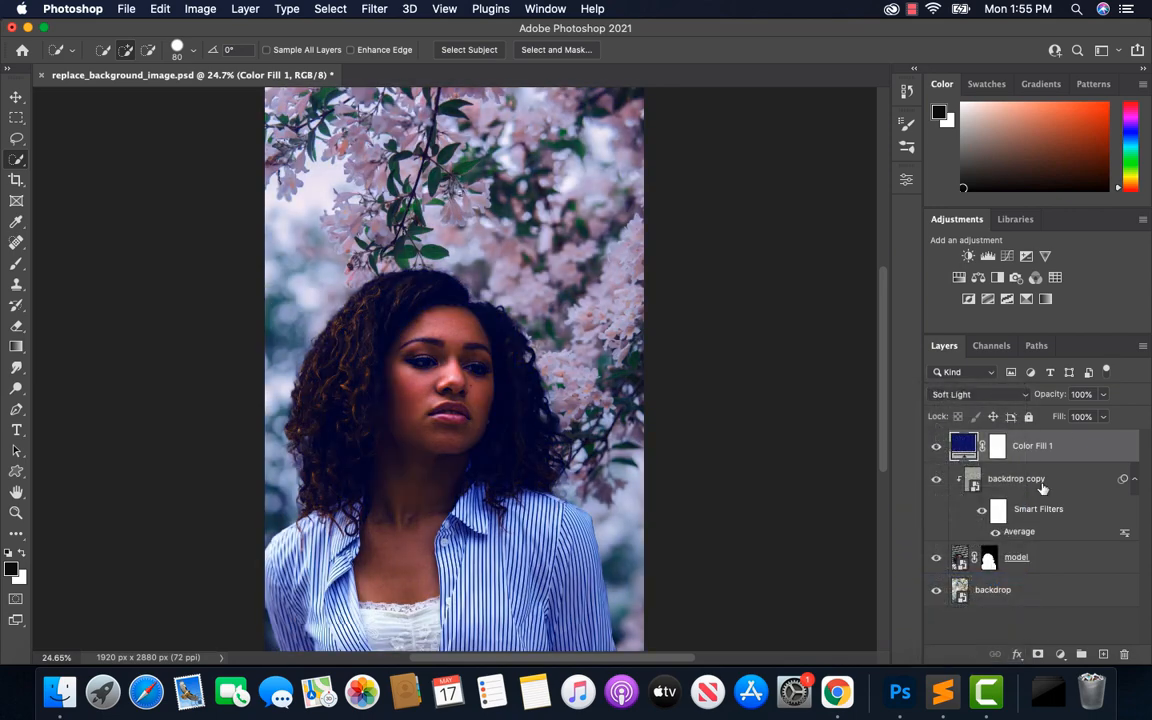
pyautogui.click(1105, 397)
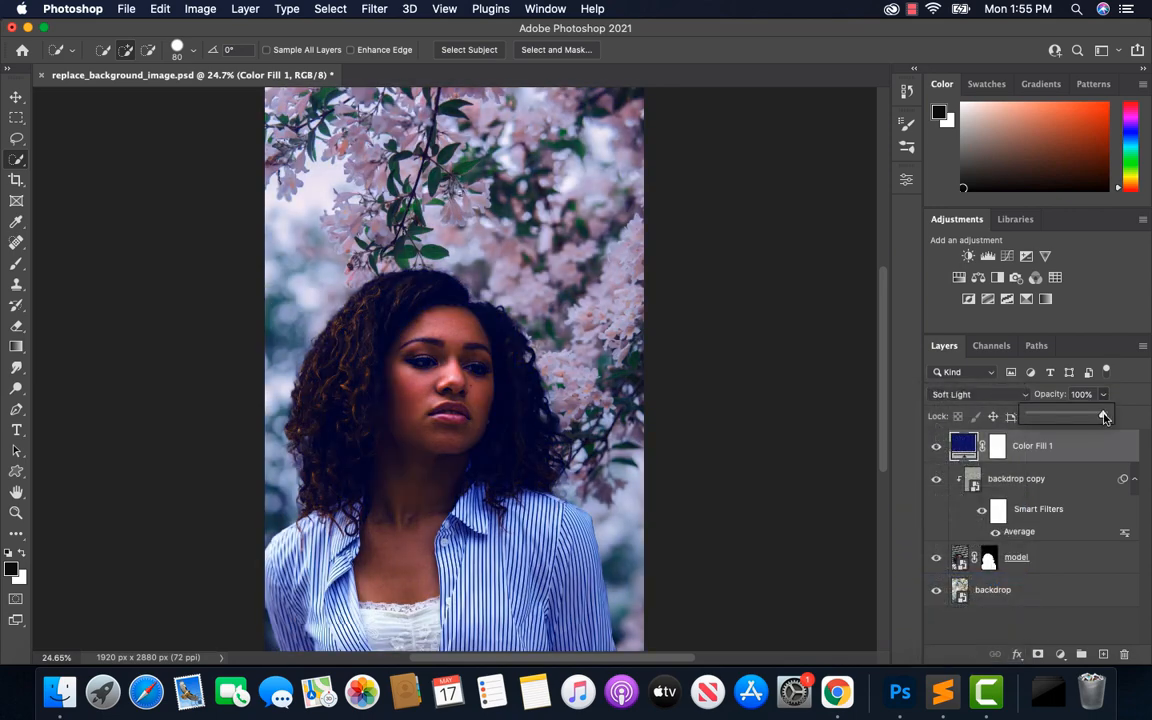
pyautogui.moveTo(1105, 418); pyautogui.dragTo(1067, 420)
pyautogui.click(1124, 398)
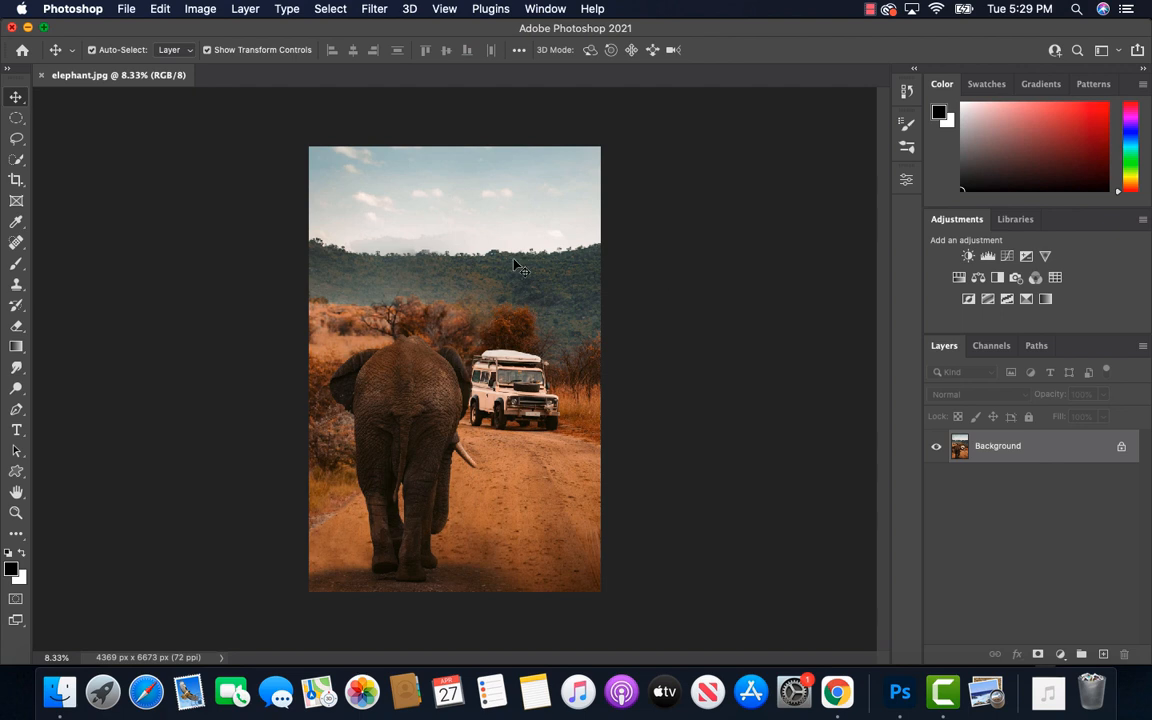
# Draw a loose Lasso selection around the white off-road vehicle in elephant.jpg
pyautogui.click(16, 513)
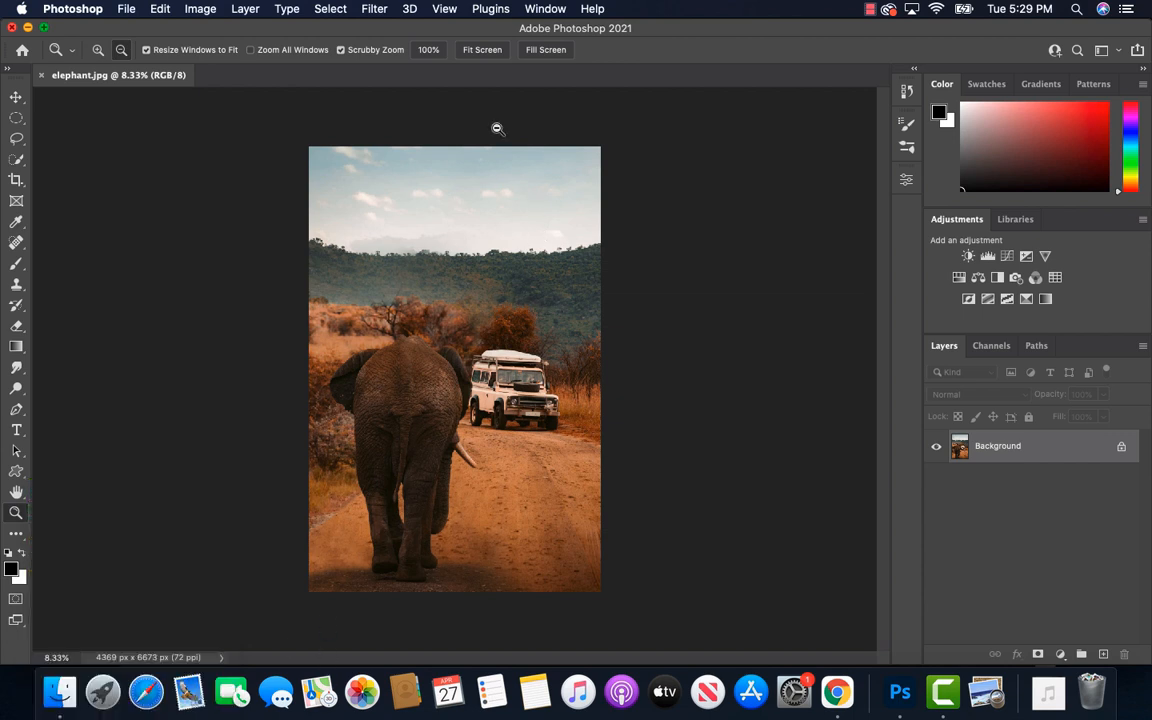
pyautogui.click(480, 50)
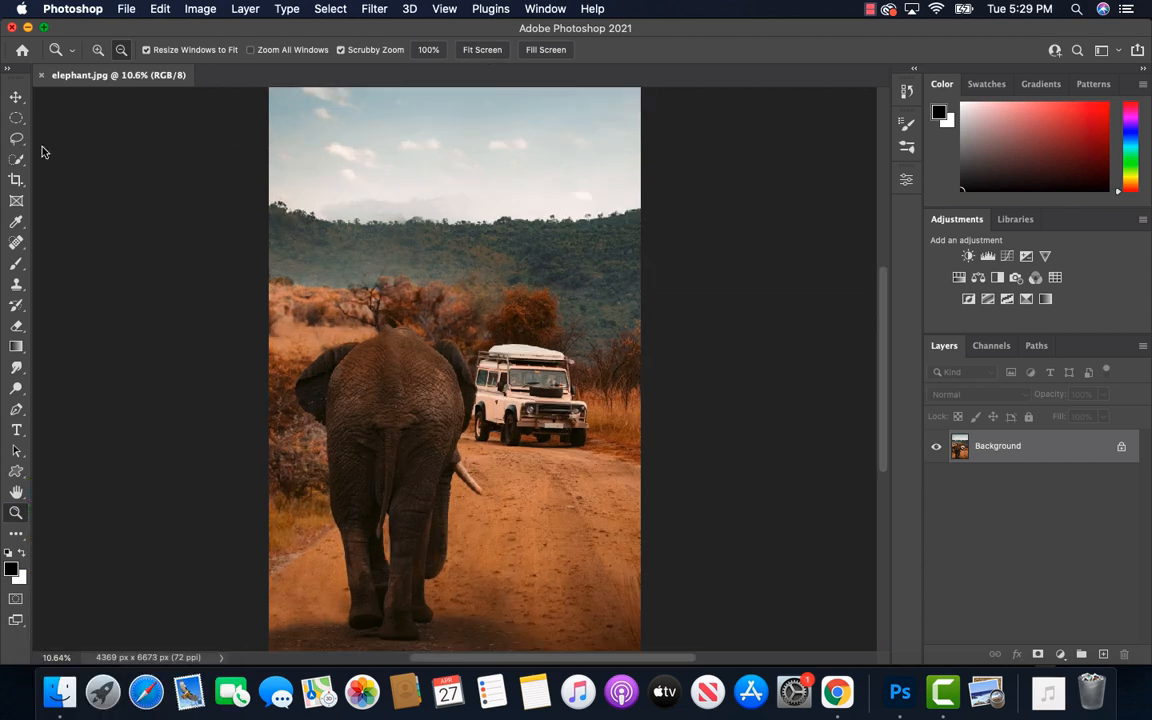
pyautogui.click(16, 97)
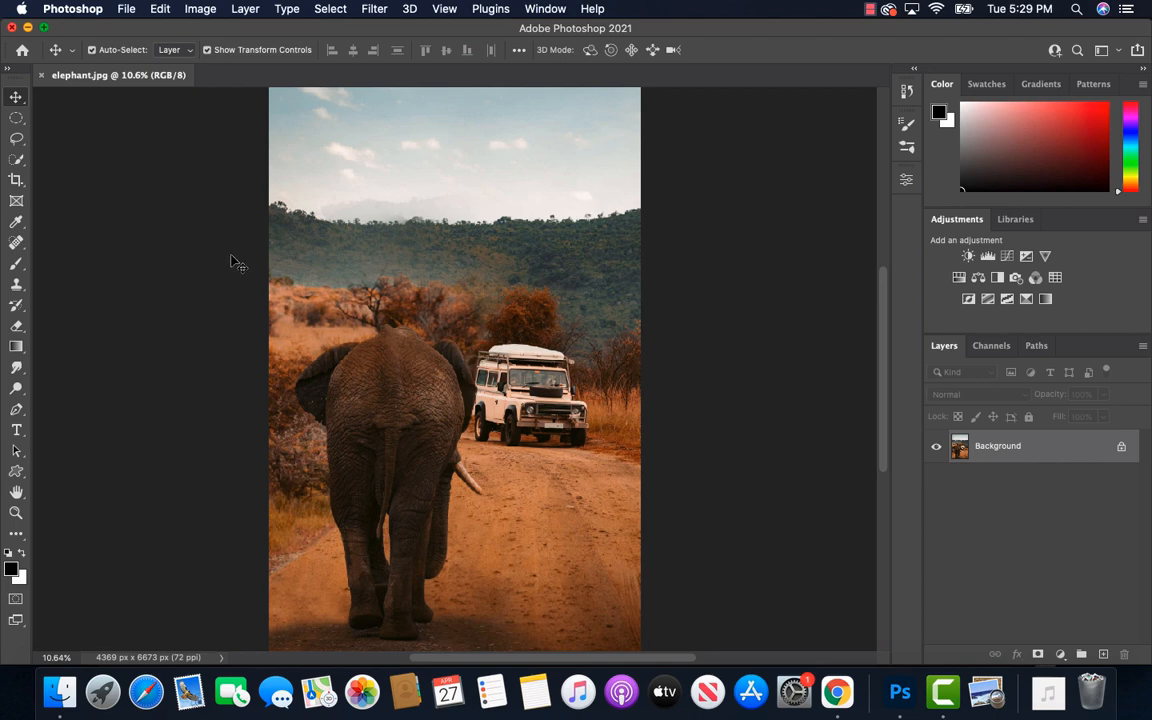
pyautogui.click(18, 144)
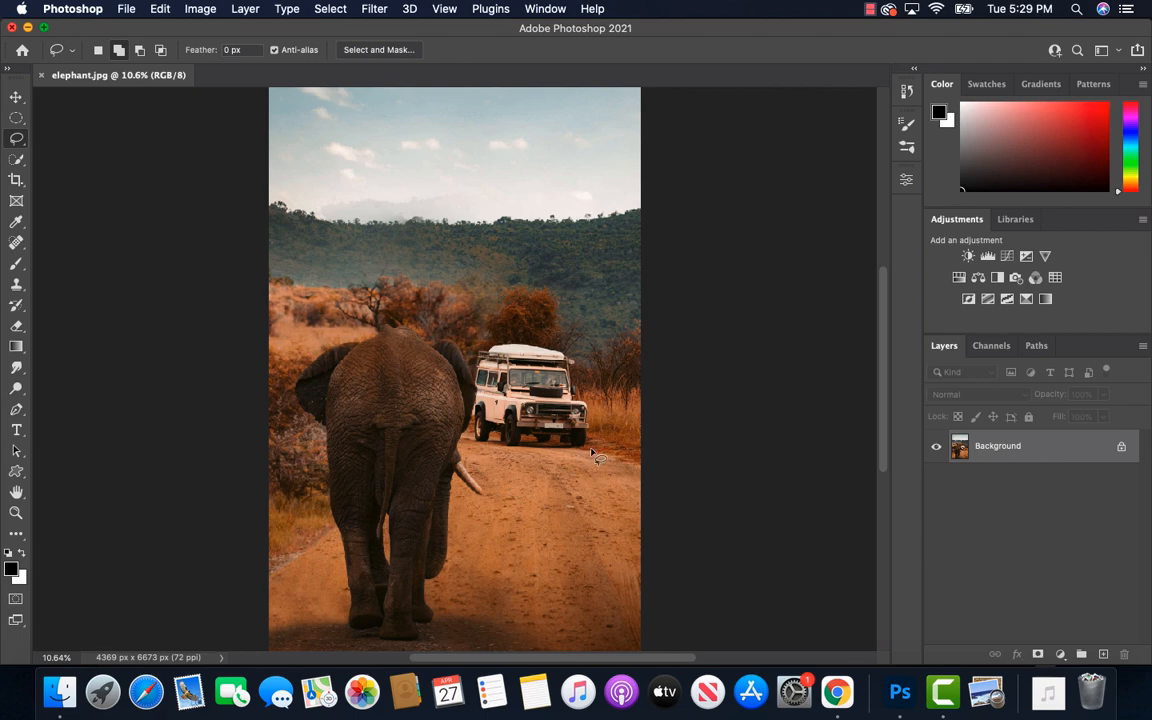
pyautogui.moveTo(595, 456); pyautogui.dragTo(487, 455)
pyautogui.moveTo(476, 426); pyautogui.dragTo(472, 413)
pyautogui.moveTo(466, 366)
pyautogui.mouseDown()
pyautogui.moveTo(473, 338)
pyautogui.moveTo(539, 334)
pyautogui.moveTo(571, 350)
pyautogui.moveTo(601, 400)
pyautogui.moveTo(603, 445)
pyautogui.moveTo(585, 455)
pyautogui.mouseUp()
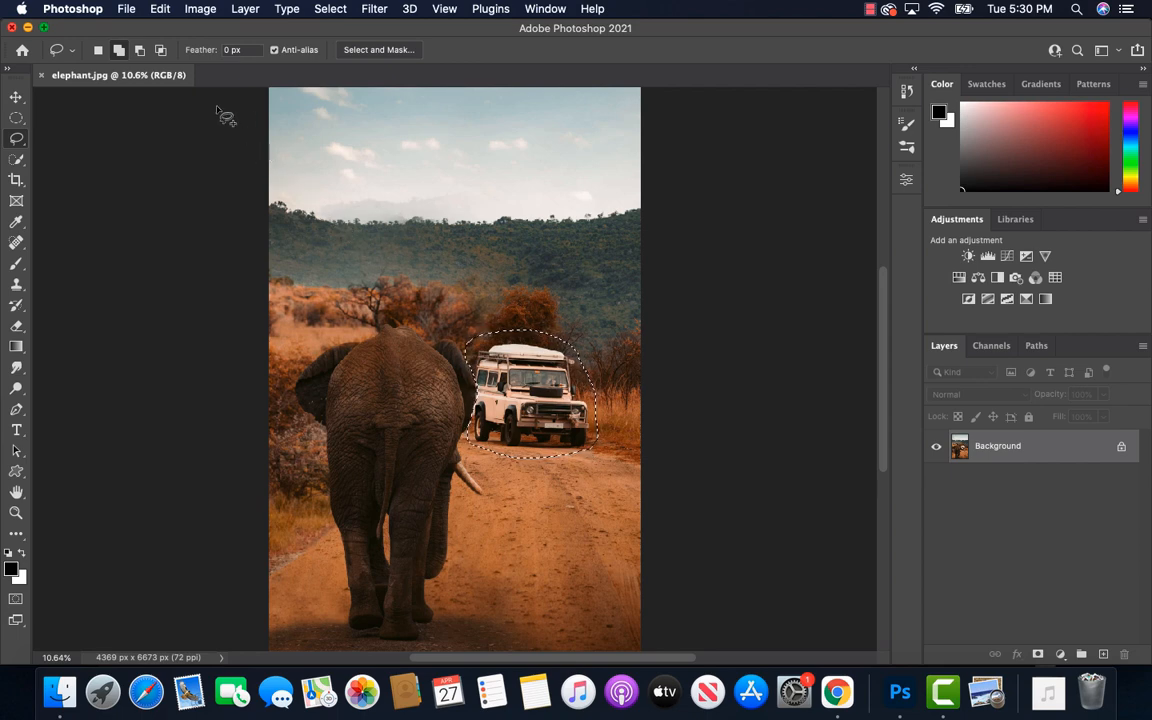
# Start Content-Aware Fill on the selected vehicle and subtract the elephant from the sampling area with a size 300 brush
pyautogui.click(161, 9)
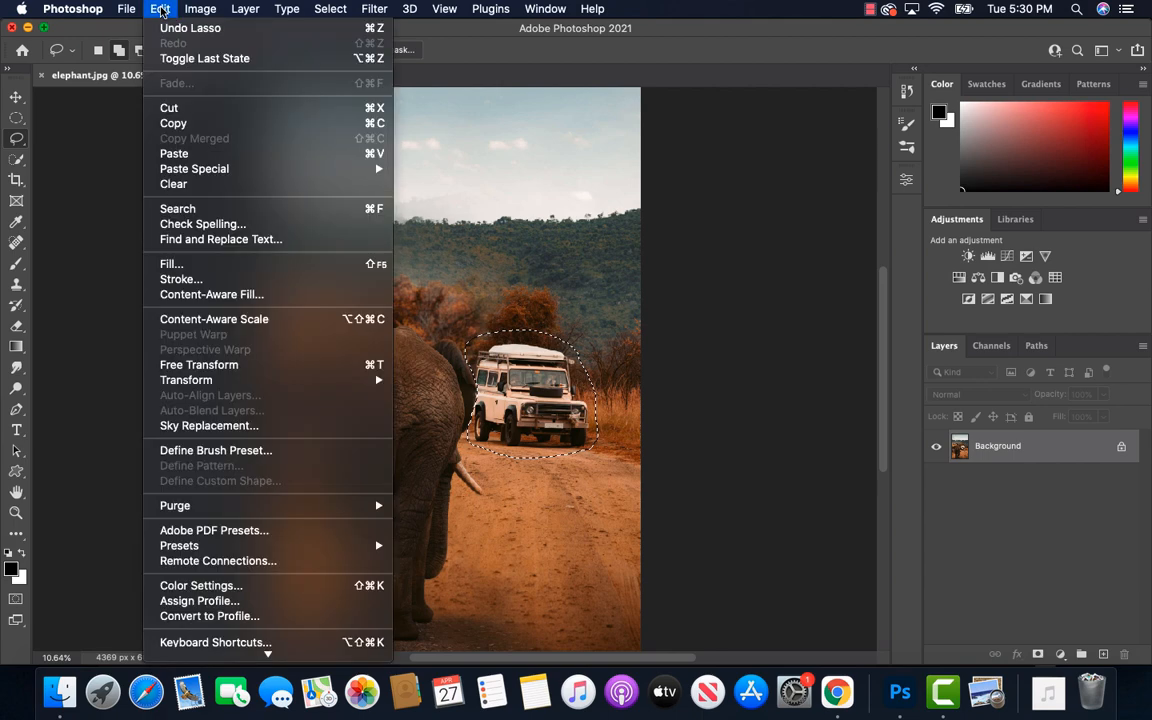
pyautogui.click(229, 295)
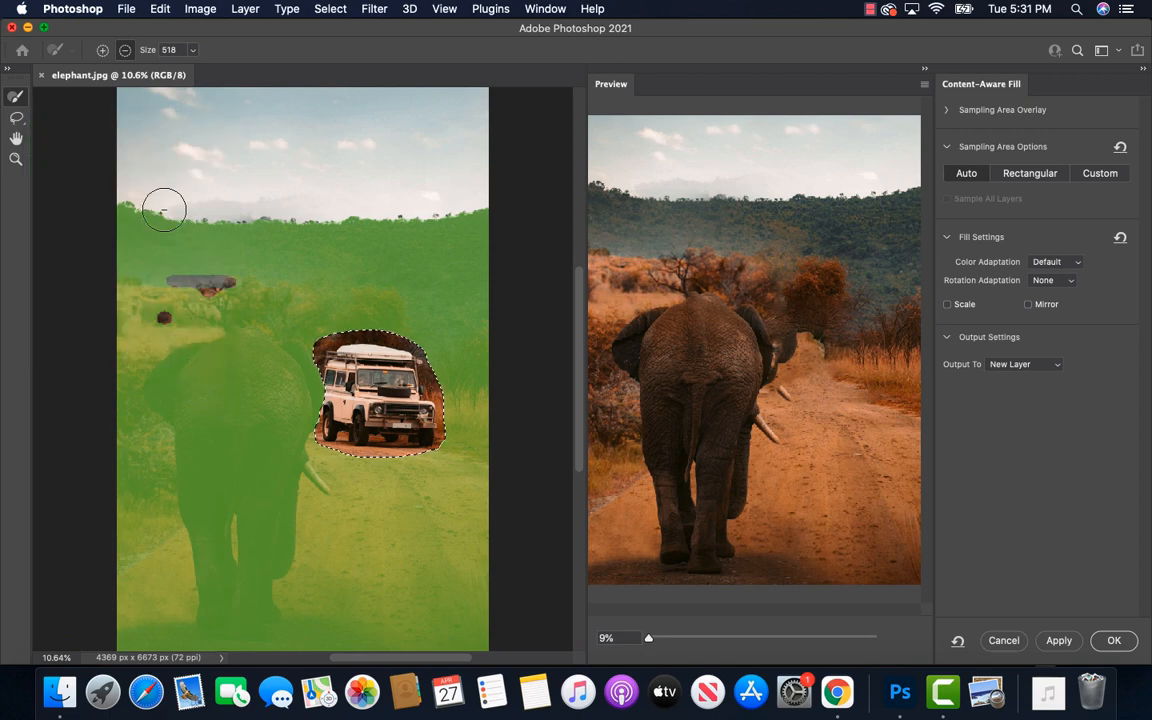
pyautogui.click(125, 50)
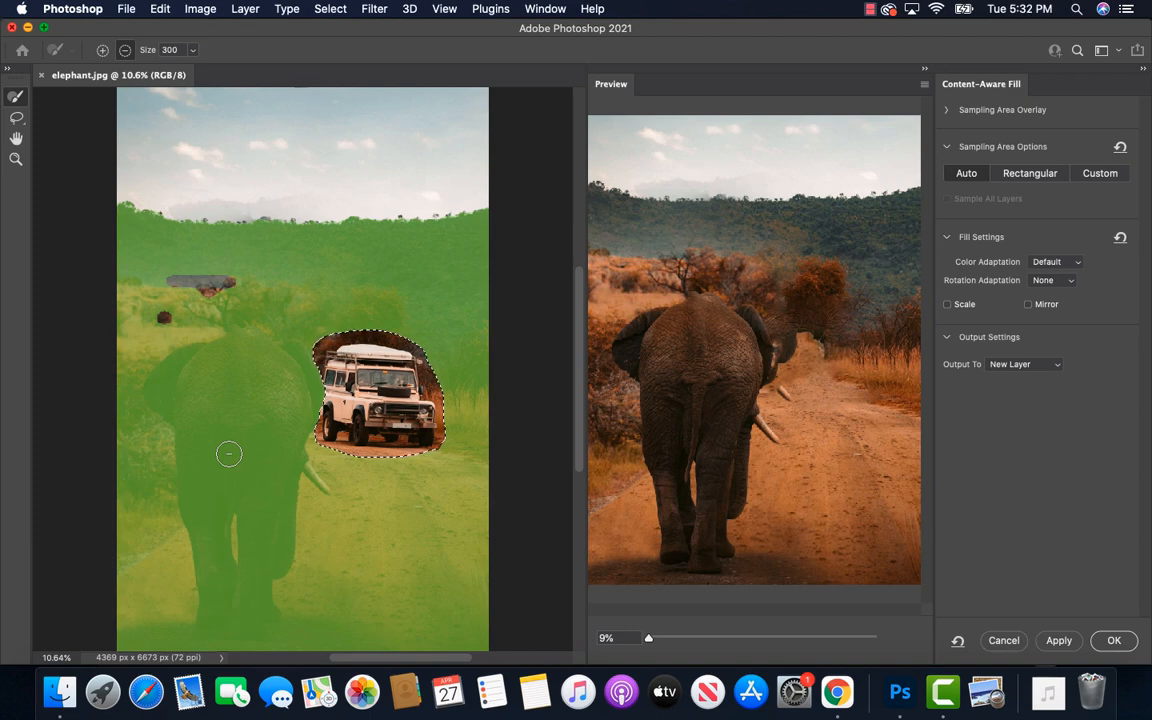
pyautogui.moveTo(258, 388)
pyautogui.mouseDown()
pyautogui.moveTo(265, 358)
pyautogui.moveTo(292, 396)
pyautogui.moveTo(286, 346)
pyautogui.moveTo(308, 370)
pyautogui.moveTo(294, 448)
pyautogui.moveTo(295, 425)
pyautogui.moveTo(262, 369)
pyautogui.moveTo(268, 353)
pyautogui.moveTo(252, 347)
pyautogui.moveTo(273, 349)
pyautogui.moveTo(247, 335)
pyautogui.moveTo(162, 366)
pyautogui.moveTo(152, 395)
pyautogui.moveTo(182, 424)
pyautogui.moveTo(174, 397)
pyautogui.moveTo(208, 360)
pyautogui.moveTo(240, 356)
pyautogui.moveTo(216, 451)
pyautogui.moveTo(201, 421)
pyautogui.moveTo(217, 355)
pyautogui.moveTo(186, 439)
pyautogui.moveTo(198, 503)
pyautogui.moveTo(182, 459)
pyautogui.moveTo(201, 401)
pyautogui.moveTo(240, 484)
pyautogui.moveTo(205, 386)
pyautogui.moveTo(222, 377)
pyautogui.moveTo(280, 475)
pyautogui.moveTo(241, 392)
pyautogui.moveTo(289, 424)
pyautogui.moveTo(310, 462)
pyautogui.moveTo(324, 490)
pyautogui.moveTo(304, 496)
pyautogui.moveTo(278, 440)
pyautogui.moveTo(262, 568)
pyautogui.moveTo(292, 510)
pyautogui.moveTo(265, 502)
pyautogui.moveTo(245, 530)
pyautogui.moveTo(243, 560)
pyautogui.moveTo(275, 598)
pyautogui.moveTo(270, 622)
pyautogui.moveTo(200, 633)
pyautogui.moveTo(239, 635)
pyautogui.moveTo(234, 646)
pyautogui.moveTo(115, 630)
pyautogui.moveTo(118, 565)
pyautogui.moveTo(285, 635)
pyautogui.moveTo(252, 640)
pyautogui.moveTo(255, 471)
pyautogui.moveTo(203, 535)
pyautogui.moveTo(229, 481)
pyautogui.moveTo(233, 540)
pyautogui.moveTo(200, 486)
pyautogui.moveTo(200, 606)
pyautogui.moveTo(239, 604)
pyautogui.moveTo(260, 491)
pyautogui.moveTo(198, 471)
pyautogui.moveTo(155, 530)
pyautogui.moveTo(158, 562)
pyautogui.moveTo(177, 463)
pyautogui.moveTo(116, 528)
pyautogui.moveTo(156, 460)
pyautogui.moveTo(125, 335)
pyautogui.moveTo(120, 515)
pyautogui.moveTo(128, 378)
pyautogui.moveTo(148, 320)
pyautogui.moveTo(122, 322)
pyautogui.moveTo(190, 344)
pyautogui.moveTo(228, 328)
pyautogui.moveTo(298, 344)
pyautogui.mouseUp()
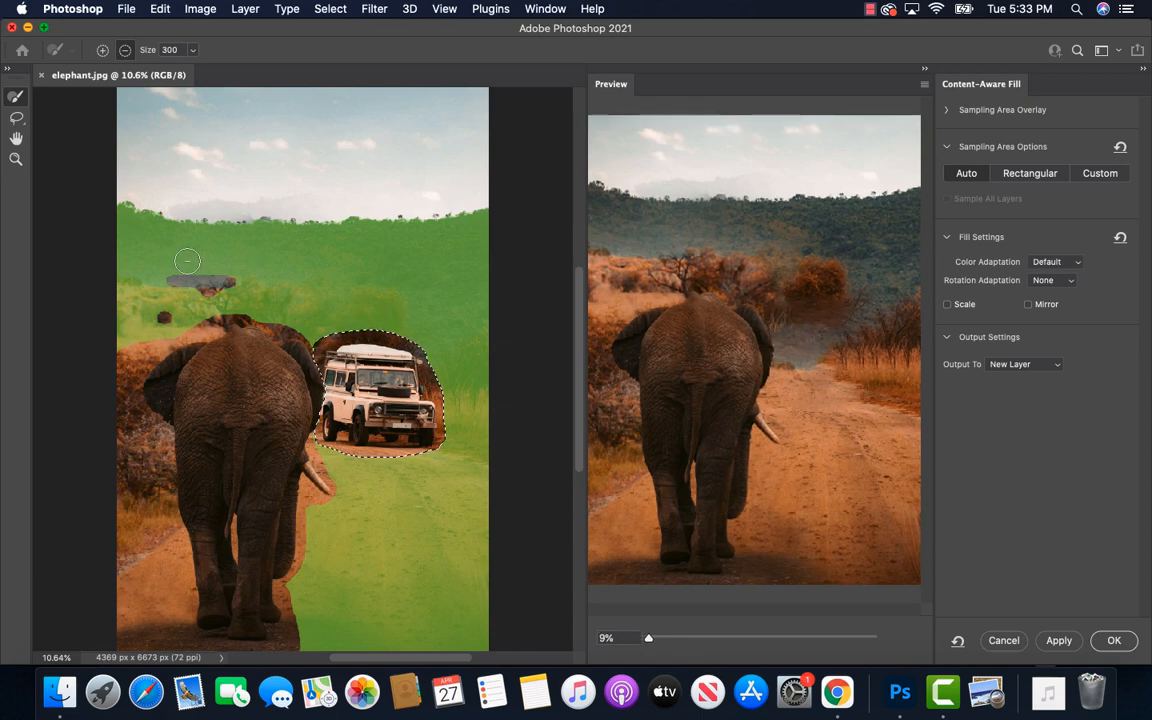
# Subtract the green hills and lower part of the road from the sampling area with a size 500 brush, and output the fill to a new layer
pyautogui.moveTo(175, 267)
pyautogui.mouseDown()
pyautogui.moveTo(125, 259)
pyautogui.moveTo(165, 271)
pyautogui.moveTo(129, 251)
pyautogui.moveTo(121, 198)
pyautogui.moveTo(160, 245)
pyautogui.moveTo(138, 236)
pyautogui.moveTo(150, 215)
pyautogui.moveTo(189, 257)
pyautogui.moveTo(190, 235)
pyautogui.moveTo(172, 232)
pyautogui.moveTo(185, 261)
pyautogui.moveTo(225, 252)
pyautogui.moveTo(203, 215)
pyautogui.moveTo(240, 242)
pyautogui.moveTo(223, 255)
pyautogui.moveTo(255, 243)
pyautogui.moveTo(217, 263)
pyautogui.moveTo(256, 230)
pyautogui.moveTo(291, 249)
pyautogui.moveTo(261, 253)
pyautogui.mouseUp()
pyautogui.press(']')
pyautogui.moveTo(291, 252)
pyautogui.mouseDown()
pyautogui.moveTo(283, 223)
pyautogui.moveTo(341, 231)
pyautogui.moveTo(343, 242)
pyautogui.moveTo(311, 248)
pyautogui.moveTo(315, 266)
pyautogui.moveTo(358, 261)
pyautogui.moveTo(383, 242)
pyautogui.moveTo(356, 226)
pyautogui.moveTo(474, 212)
pyautogui.moveTo(466, 228)
pyautogui.moveTo(377, 257)
pyautogui.moveTo(441, 277)
pyautogui.moveTo(485, 246)
pyautogui.moveTo(442, 258)
pyautogui.moveTo(436, 297)
pyautogui.moveTo(446, 305)
pyautogui.moveTo(477, 288)
pyautogui.moveTo(448, 314)
pyautogui.moveTo(431, 291)
pyautogui.moveTo(446, 319)
pyautogui.moveTo(473, 302)
pyautogui.moveTo(441, 318)
pyautogui.moveTo(453, 323)
pyautogui.moveTo(408, 270)
pyautogui.moveTo(363, 257)
pyautogui.moveTo(424, 289)
pyautogui.moveTo(348, 262)
pyautogui.mouseUp()
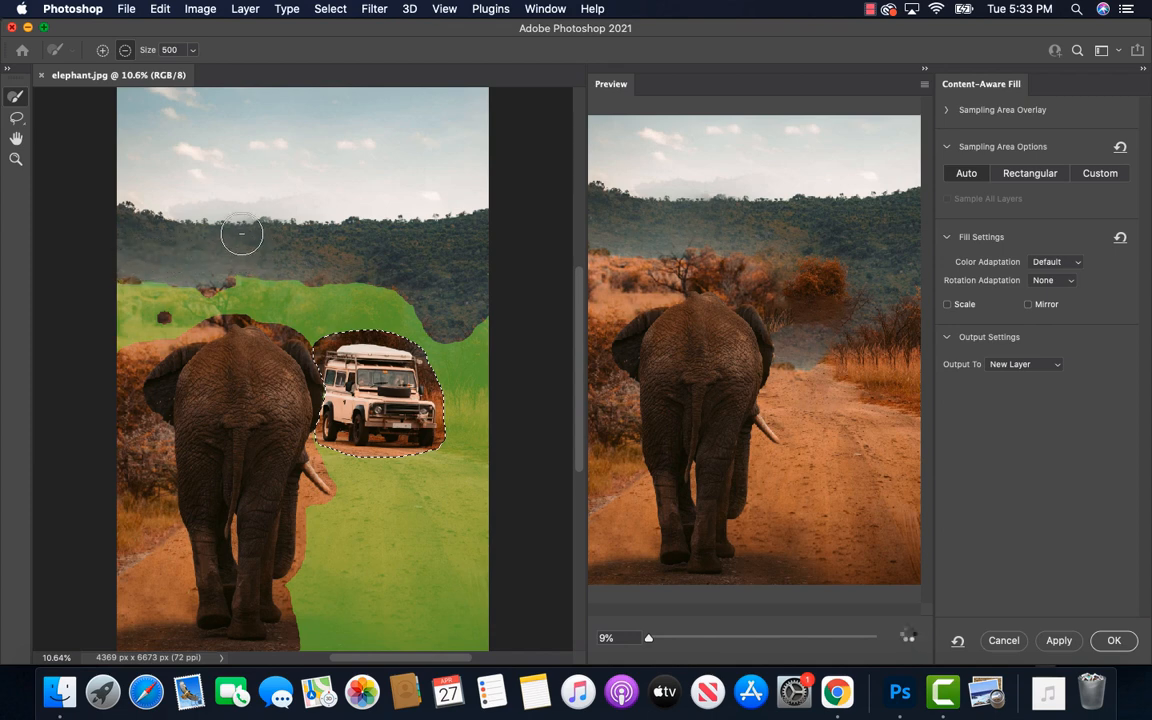
pyautogui.click(415, 250)
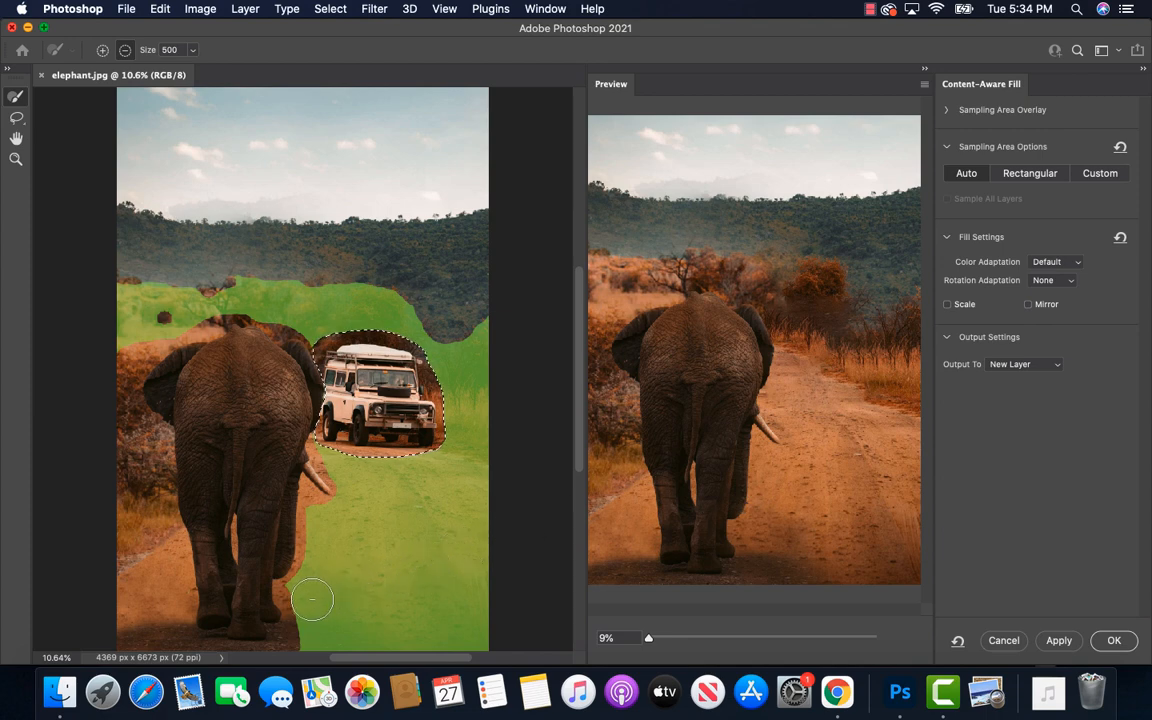
pyautogui.moveTo(303, 597)
pyautogui.mouseDown()
pyautogui.moveTo(449, 594)
pyautogui.moveTo(471, 616)
pyautogui.moveTo(303, 623)
pyautogui.moveTo(314, 635)
pyautogui.moveTo(472, 642)
pyautogui.moveTo(486, 625)
pyautogui.moveTo(481, 569)
pyautogui.moveTo(318, 588)
pyautogui.moveTo(307, 567)
pyautogui.moveTo(325, 597)
pyautogui.mouseUp()
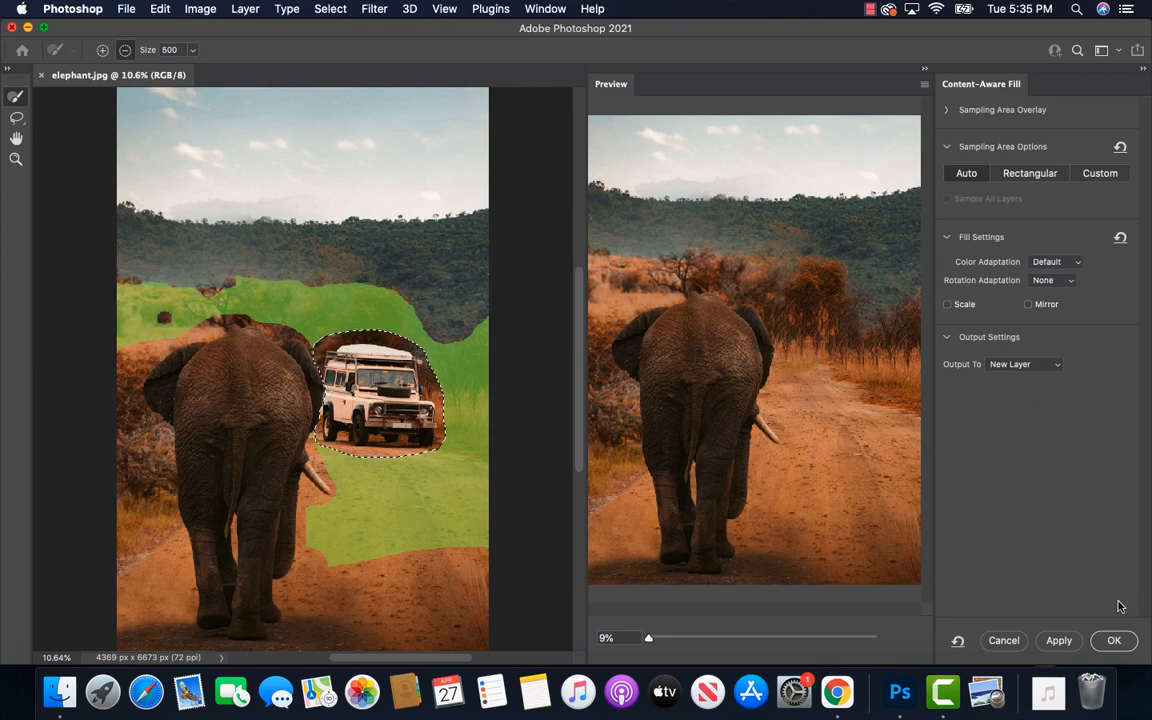
pyautogui.click(1113, 641)
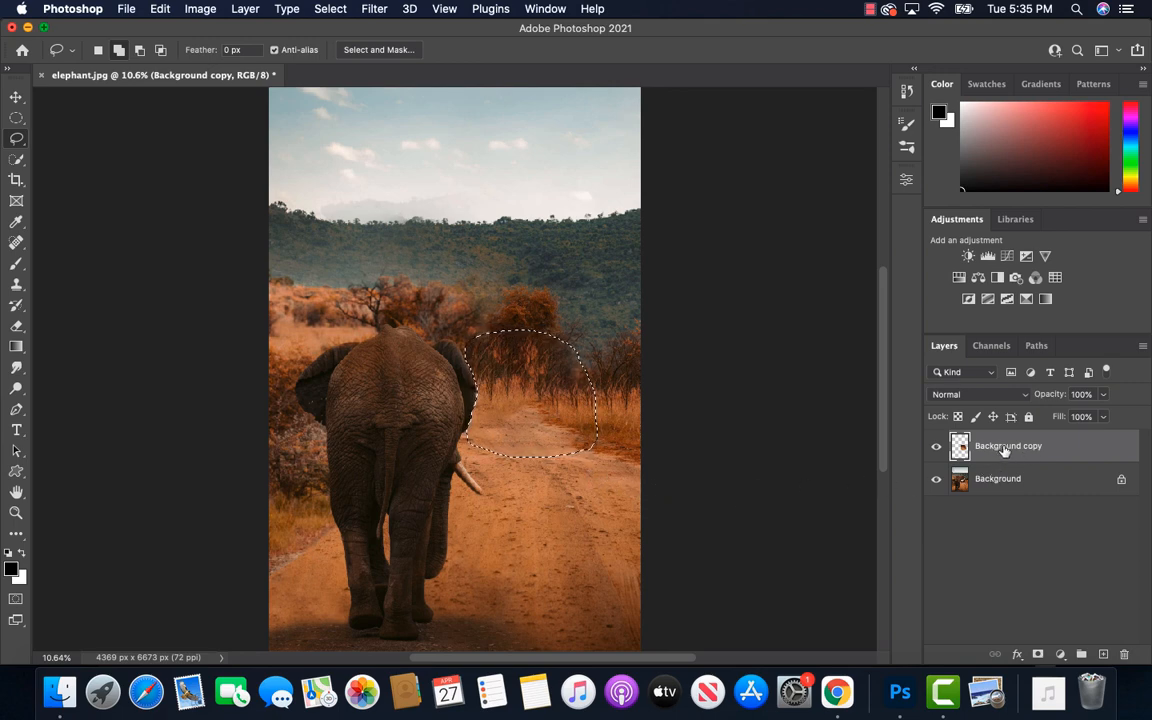
# Toggle the visibility of the Background and fill layers to compare before and after, and clear the selection
pyautogui.click(935, 480)
pyautogui.click(934, 481)
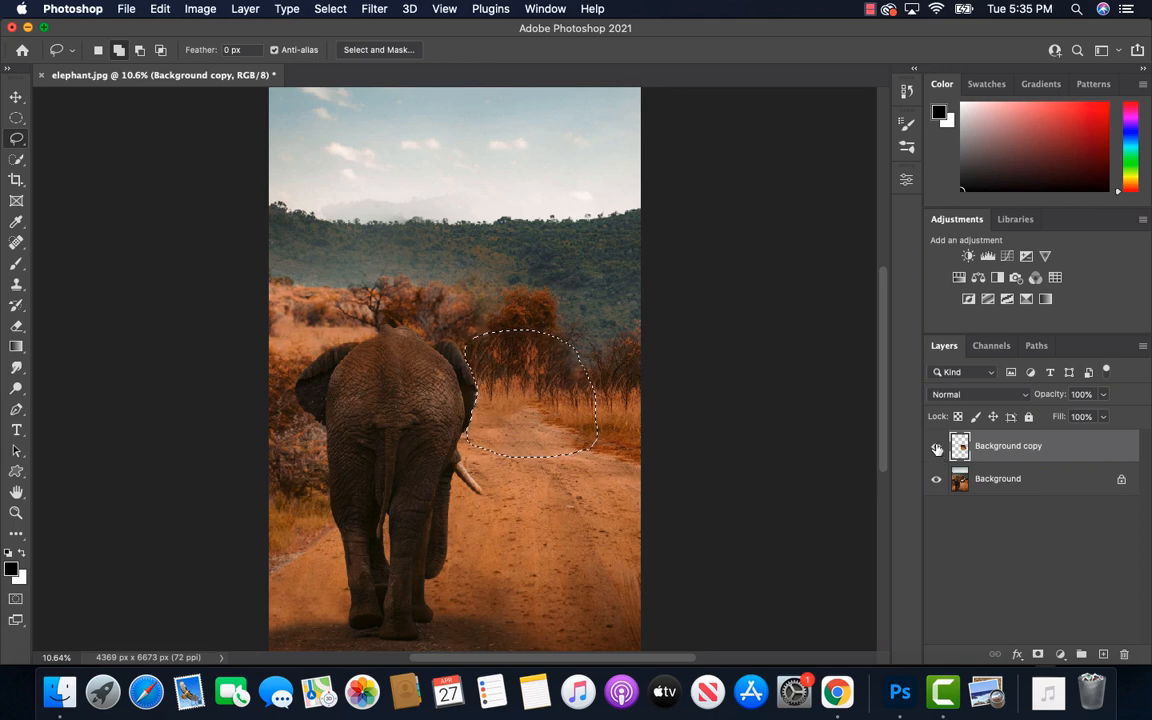
pyautogui.click(936, 481)
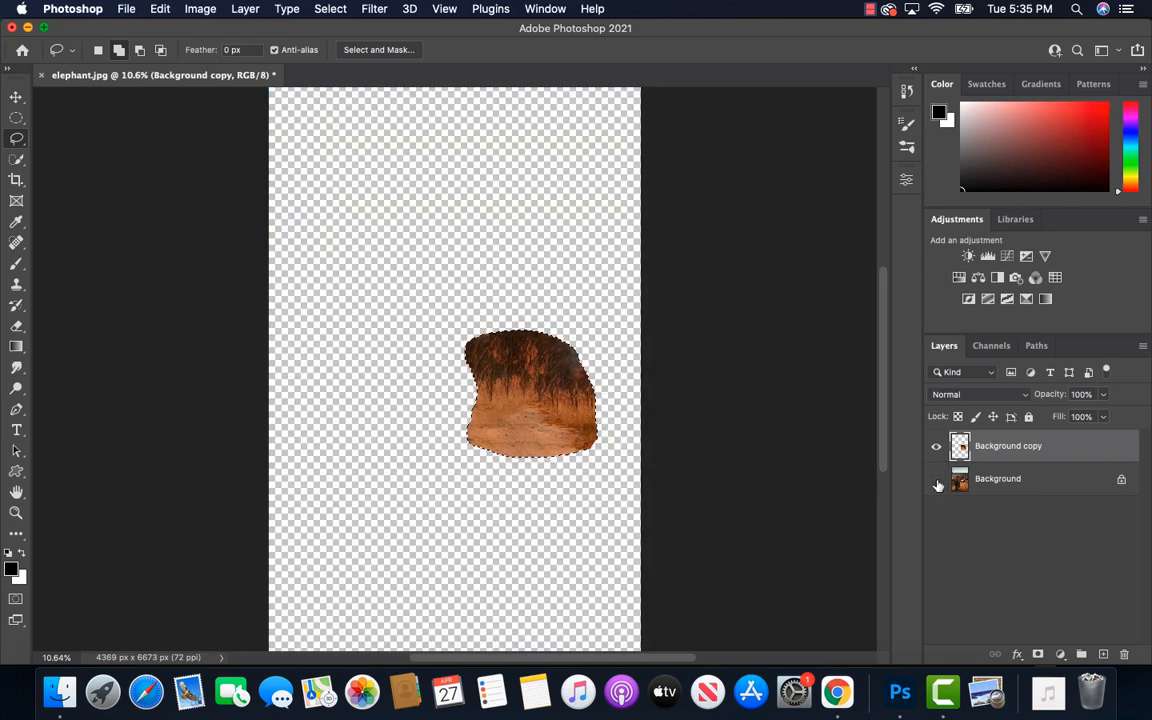
pyautogui.click(937, 482)
pyautogui.click(937, 446)
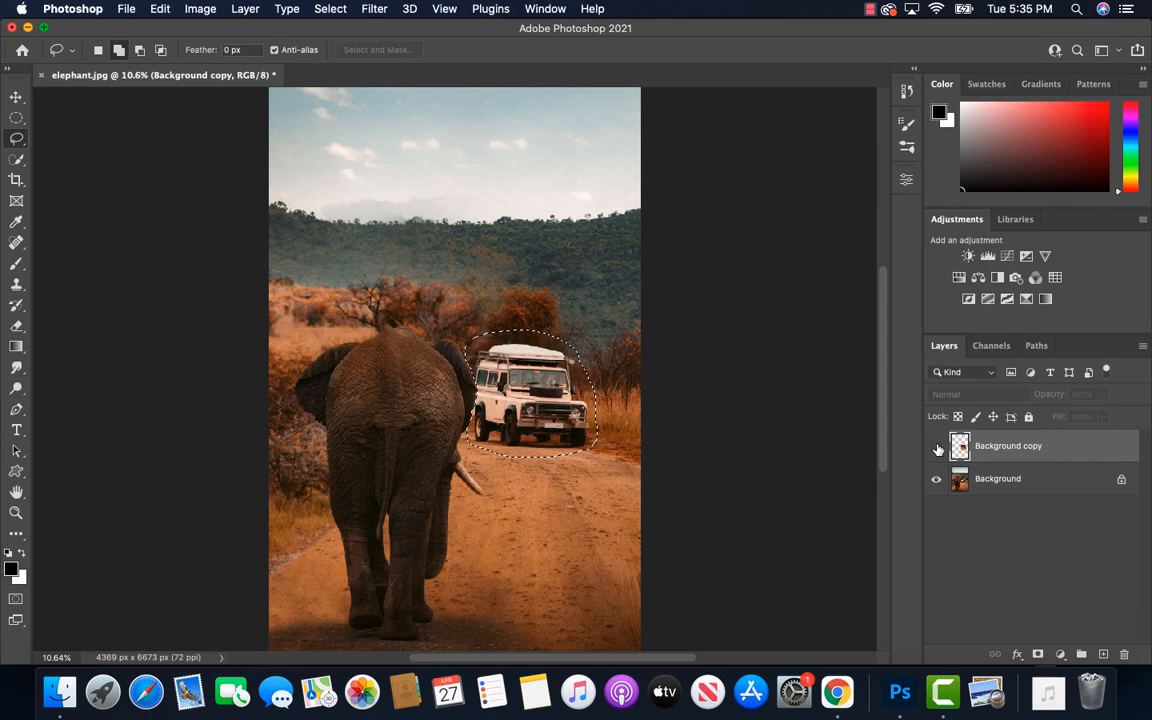
pyautogui.click(937, 446)
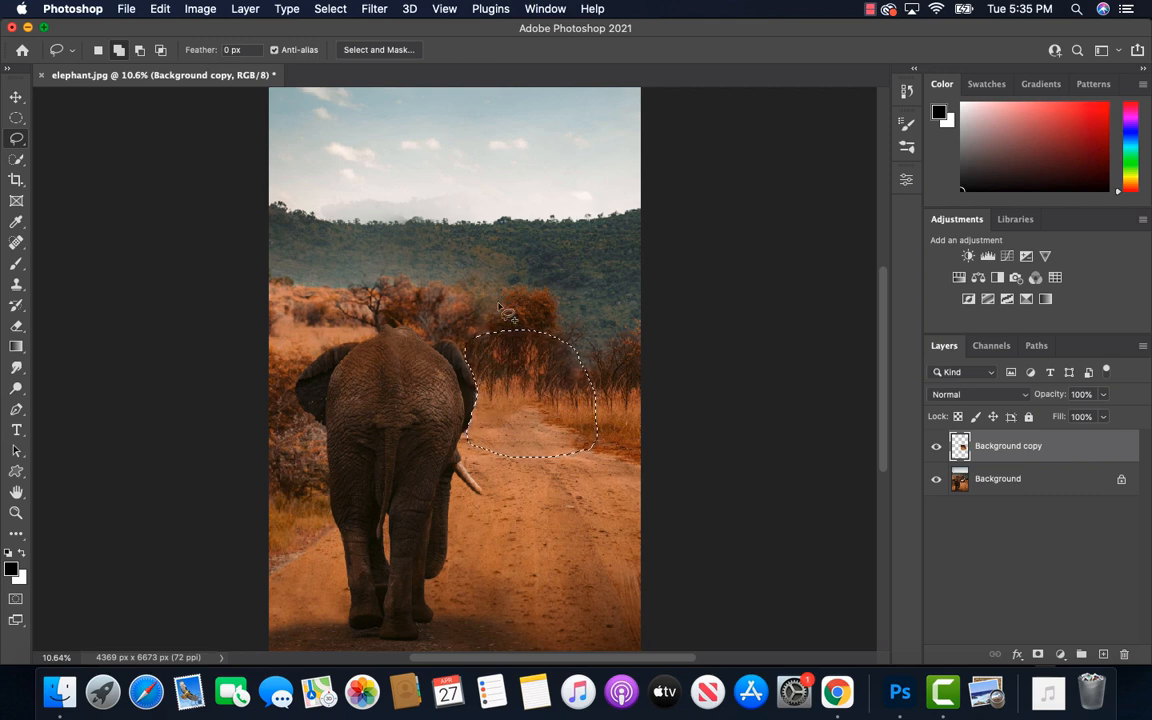
pyautogui.press('super+d')
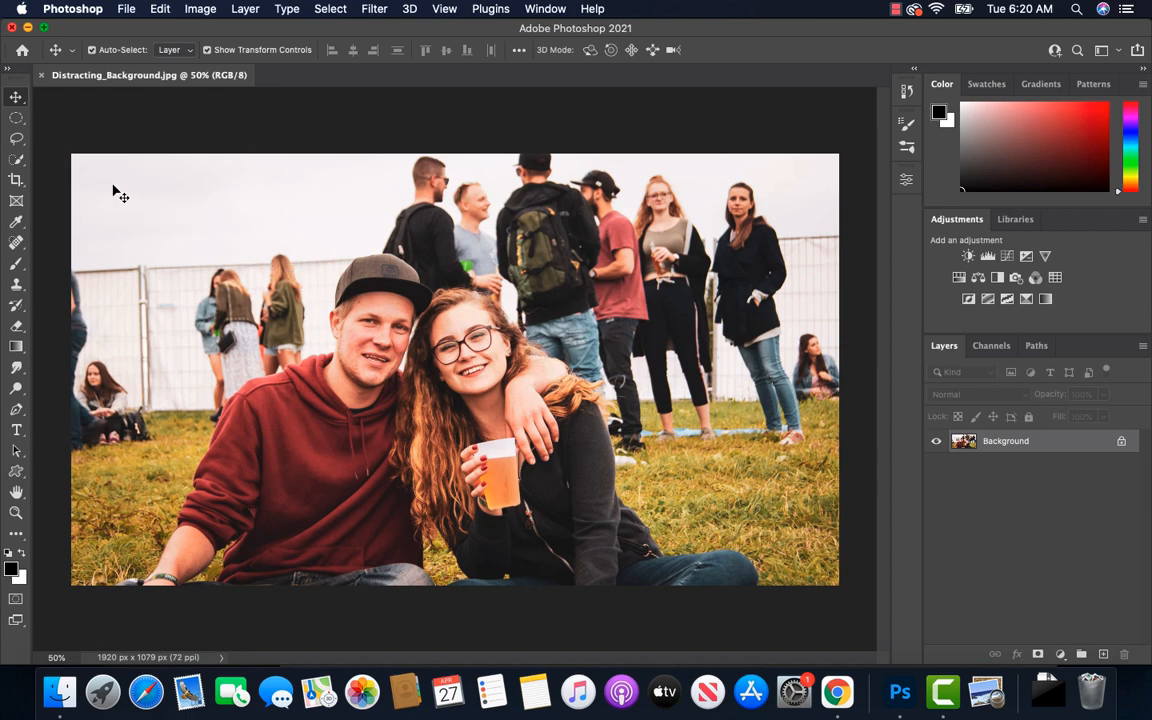
# Set the Quick Selection tool's brush size to 25 px for Distracting_Background.jpg
pyautogui.click(16, 161)
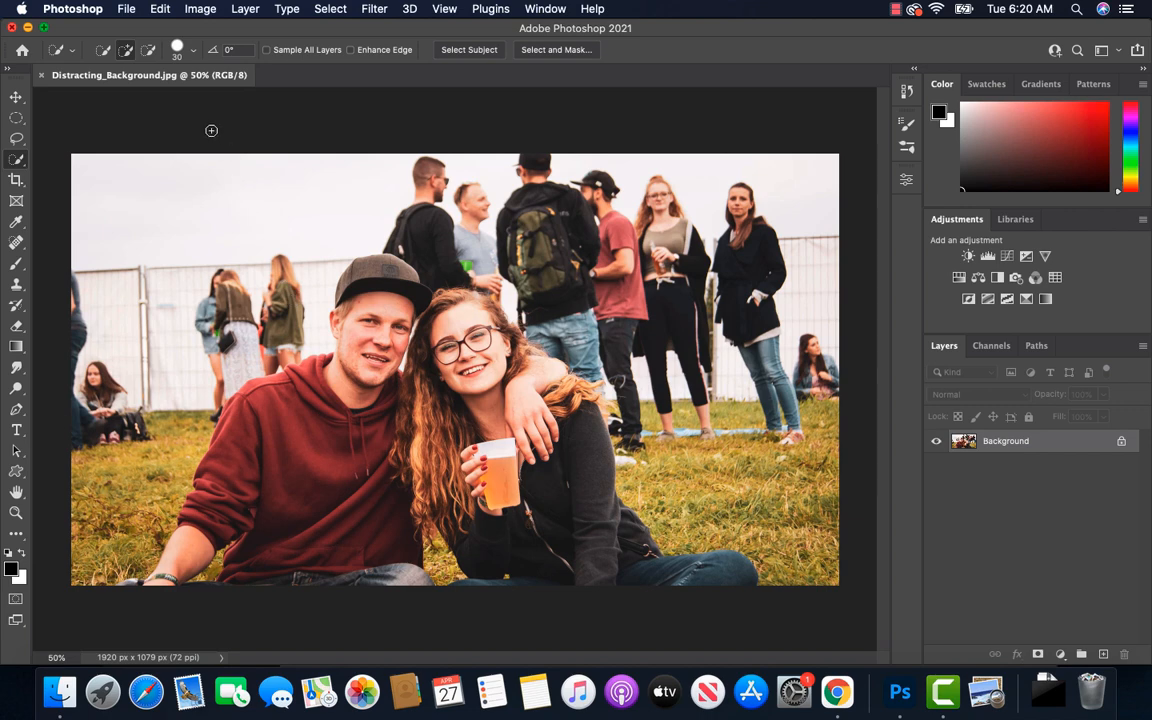
pyautogui.click(193, 50)
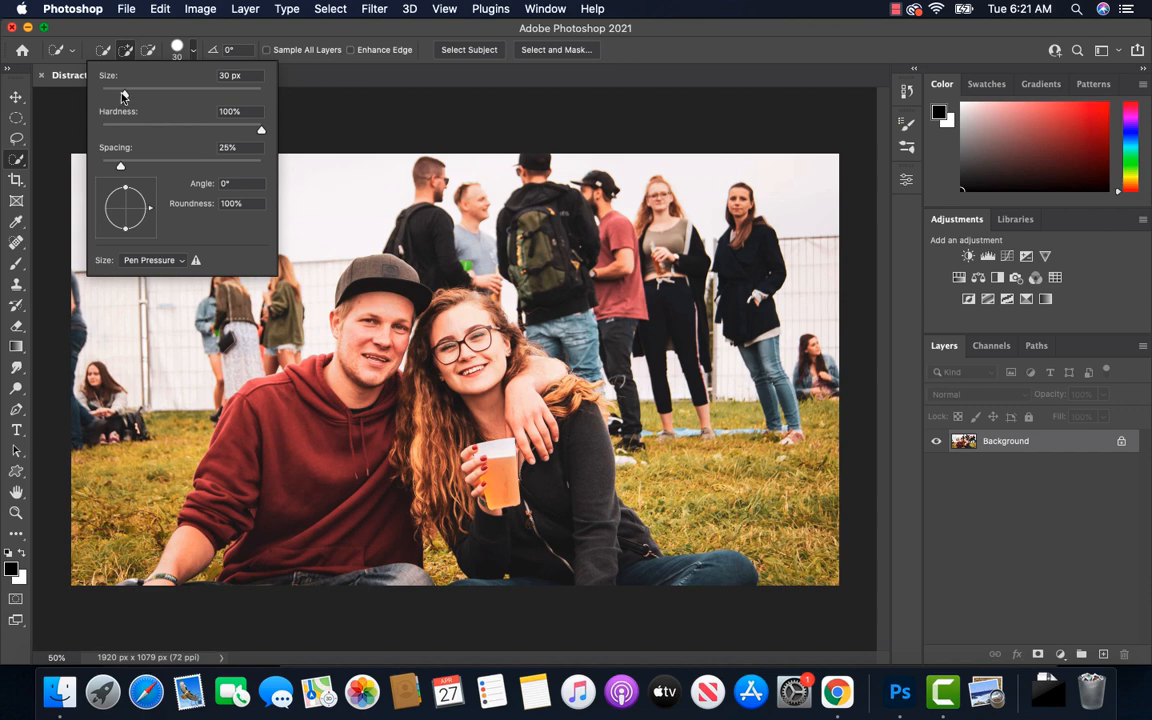
pyautogui.moveTo(139, 95); pyautogui.dragTo(113, 95)
pyautogui.click(311, 66)
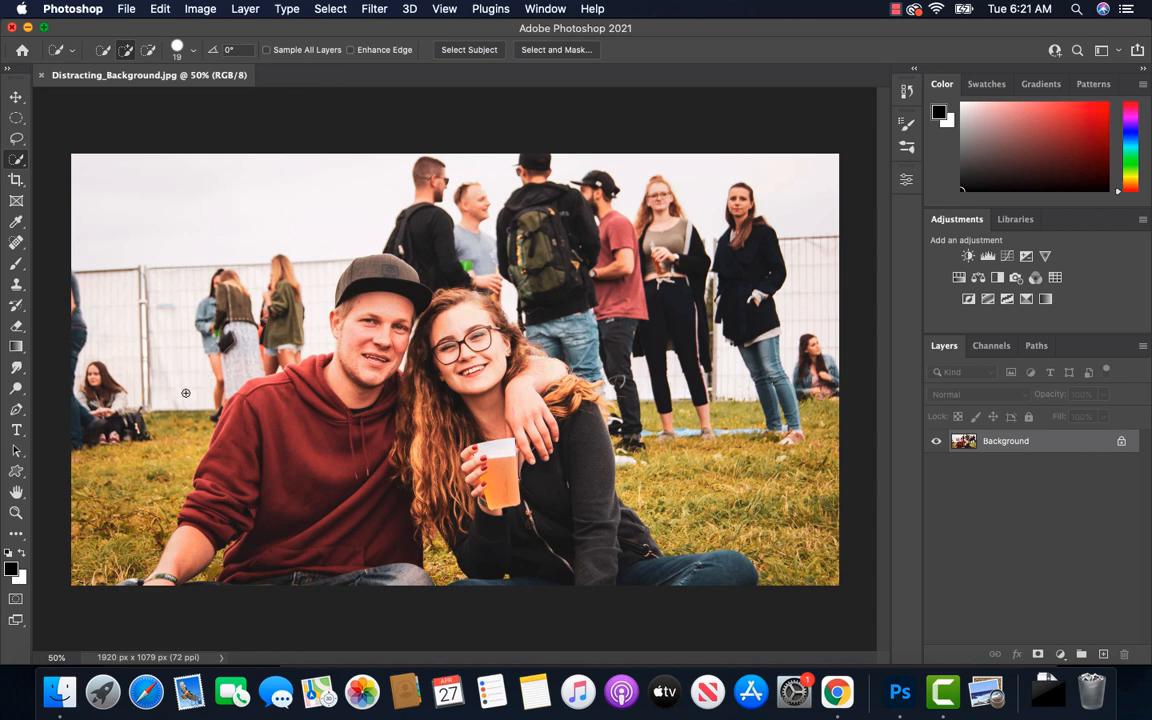
pyautogui.press('[')
pyautogui.press('[')
pyautogui.press(']')
pyautogui.press(']')
pyautogui.press(']')
pyautogui.press(']')
pyautogui.press(']')
pyautogui.press(']')
pyautogui.press(']')
pyautogui.press(']')
pyautogui.press(']')
pyautogui.press(']')
pyautogui.press('[')
pyautogui.press('[')
pyautogui.press('[')
pyautogui.press('[')
pyautogui.press('[')
pyautogui.press('[')
# Quick-select the man's cap, face and shoulders, the woman's head and hair, and the arm around her
pyautogui.click(378, 268)
pyautogui.moveTo(378, 268); pyautogui.dragTo(359, 326)
pyautogui.moveTo(341, 354)
pyautogui.mouseDown()
pyautogui.moveTo(285, 380)
pyautogui.moveTo(245, 348)
pyautogui.moveTo(236, 360)
pyautogui.moveTo(322, 390)
pyautogui.moveTo(360, 335)
pyautogui.moveTo(422, 323)
pyautogui.moveTo(438, 297)
pyautogui.mouseUp()
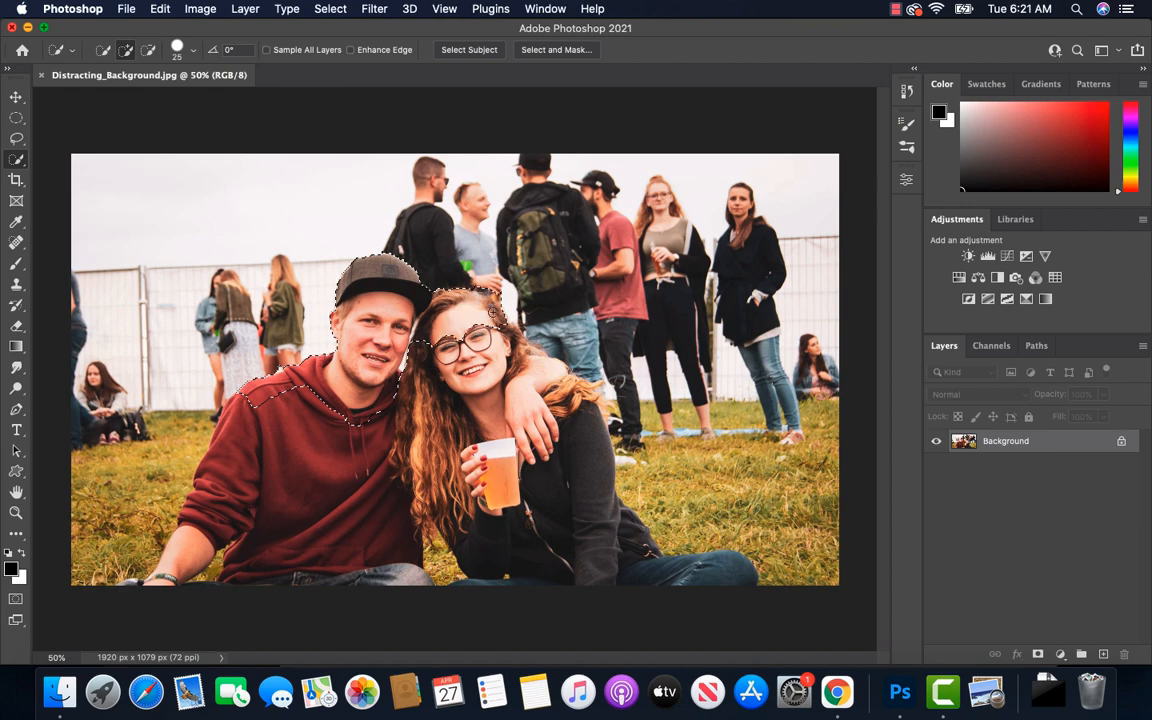
pyautogui.moveTo(467, 293); pyautogui.dragTo(493, 337)
pyautogui.moveTo(500, 316)
pyautogui.mouseDown()
pyautogui.moveTo(517, 353)
pyautogui.moveTo(500, 323)
pyautogui.moveTo(465, 349)
pyautogui.moveTo(428, 348)
pyautogui.moveTo(454, 395)
pyautogui.mouseUp()
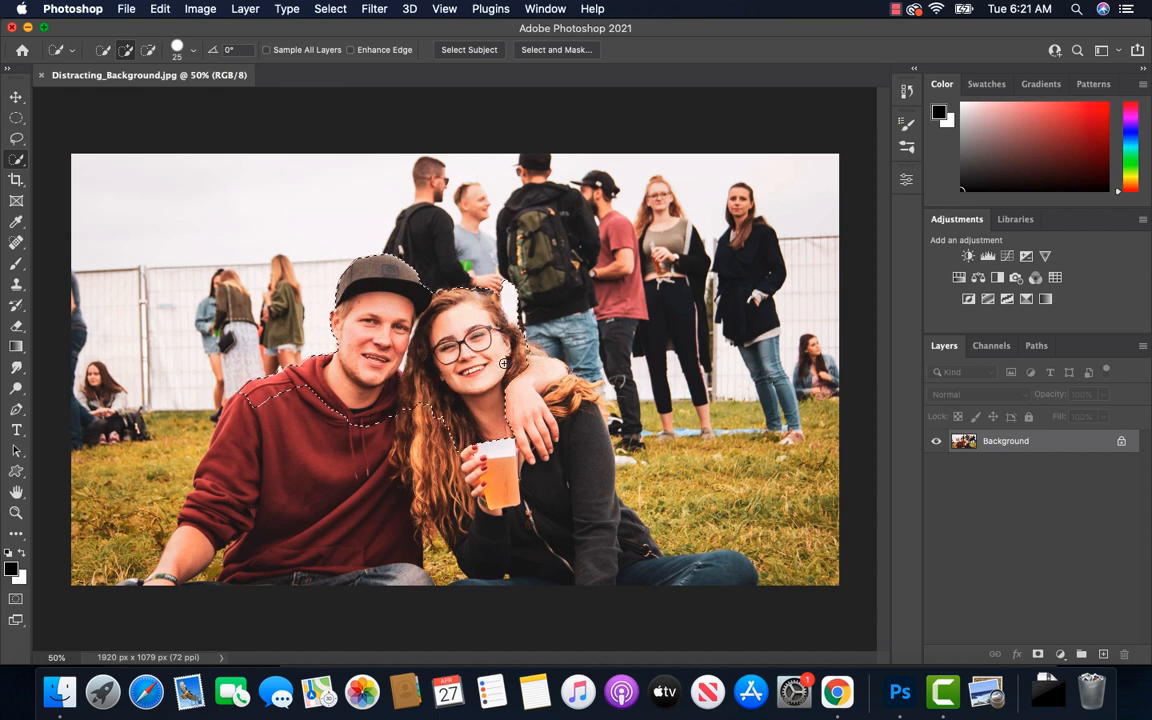
pyautogui.moveTo(545, 378)
pyautogui.mouseDown()
pyautogui.moveTo(548, 396)
pyautogui.moveTo(592, 409)
pyautogui.mouseUp()
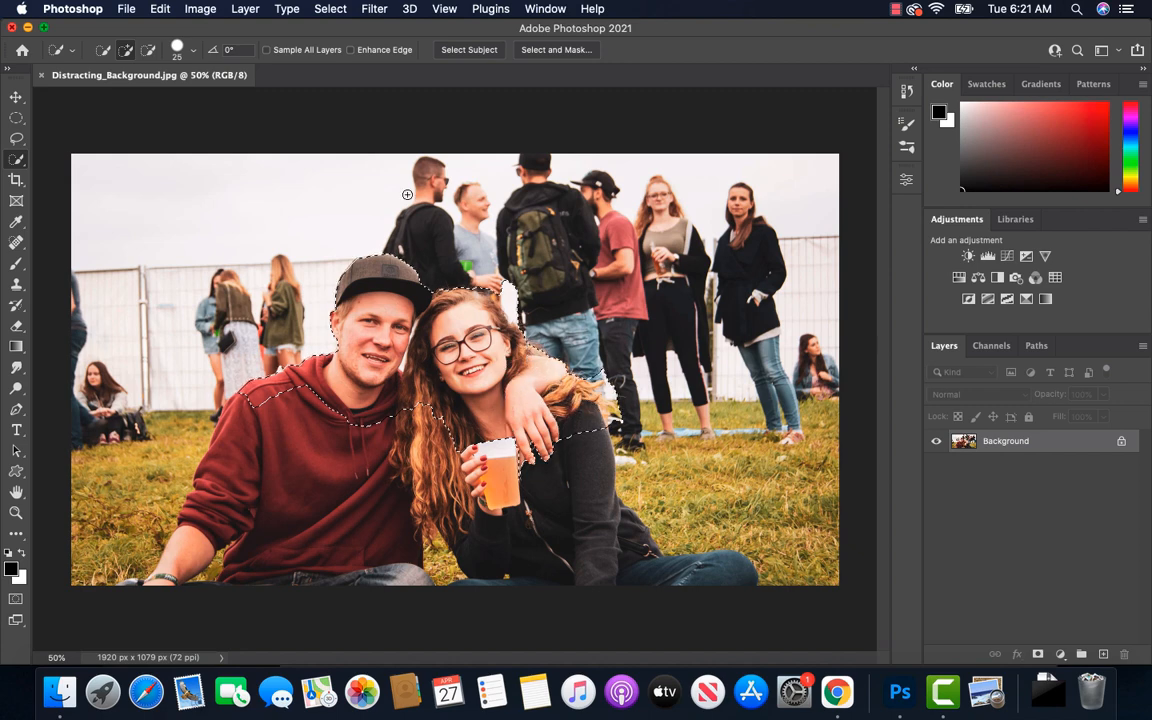
# Subtract the stray background areas beside the woman's hair and shoulder from the selection
pyautogui.click(149, 52)
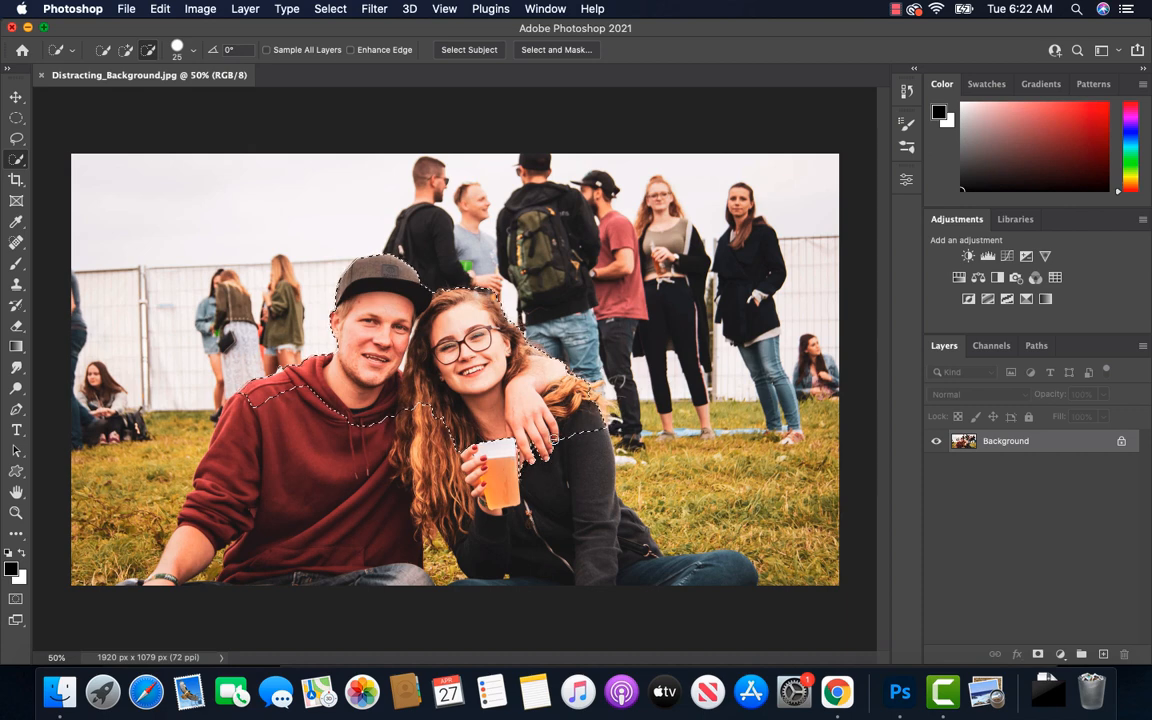
pyautogui.click(125, 49)
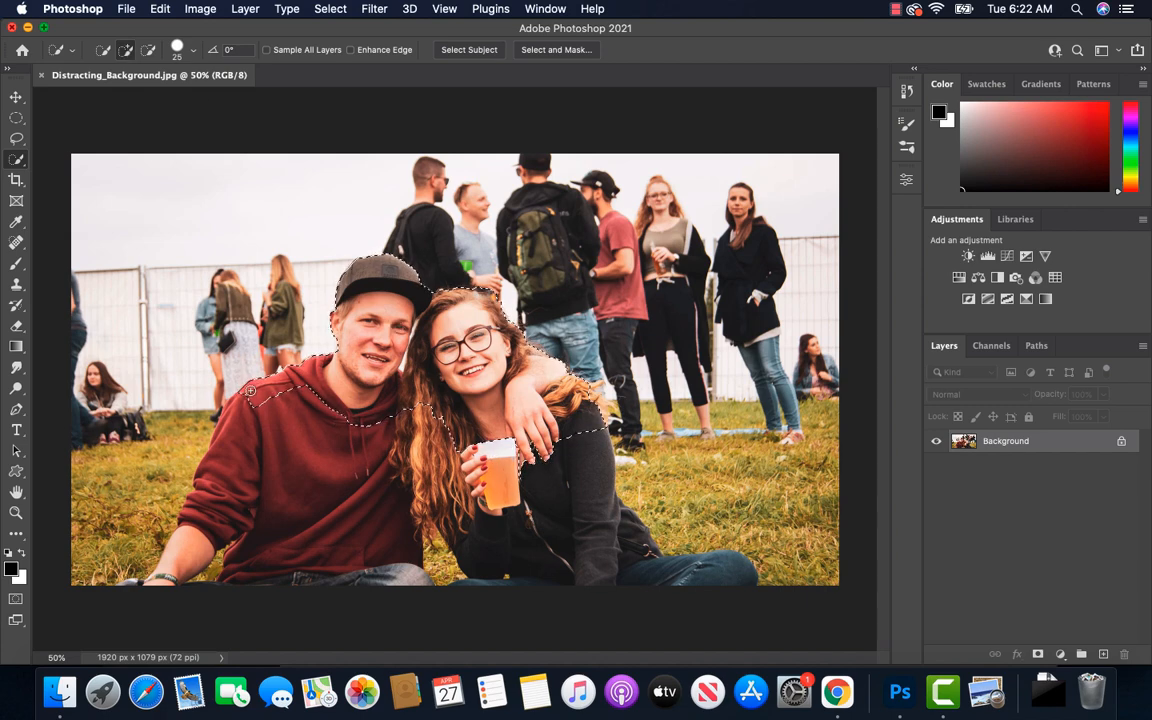
# Add the man's red hoodie and forearm, the woman's jacket and legs, and the drink cup to the selection
pyautogui.moveTo(242, 397)
pyautogui.mouseDown()
pyautogui.moveTo(230, 470)
pyautogui.moveTo(260, 500)
pyautogui.moveTo(383, 441)
pyautogui.moveTo(387, 458)
pyautogui.moveTo(343, 508)
pyautogui.moveTo(366, 522)
pyautogui.moveTo(419, 605)
pyautogui.mouseUp()
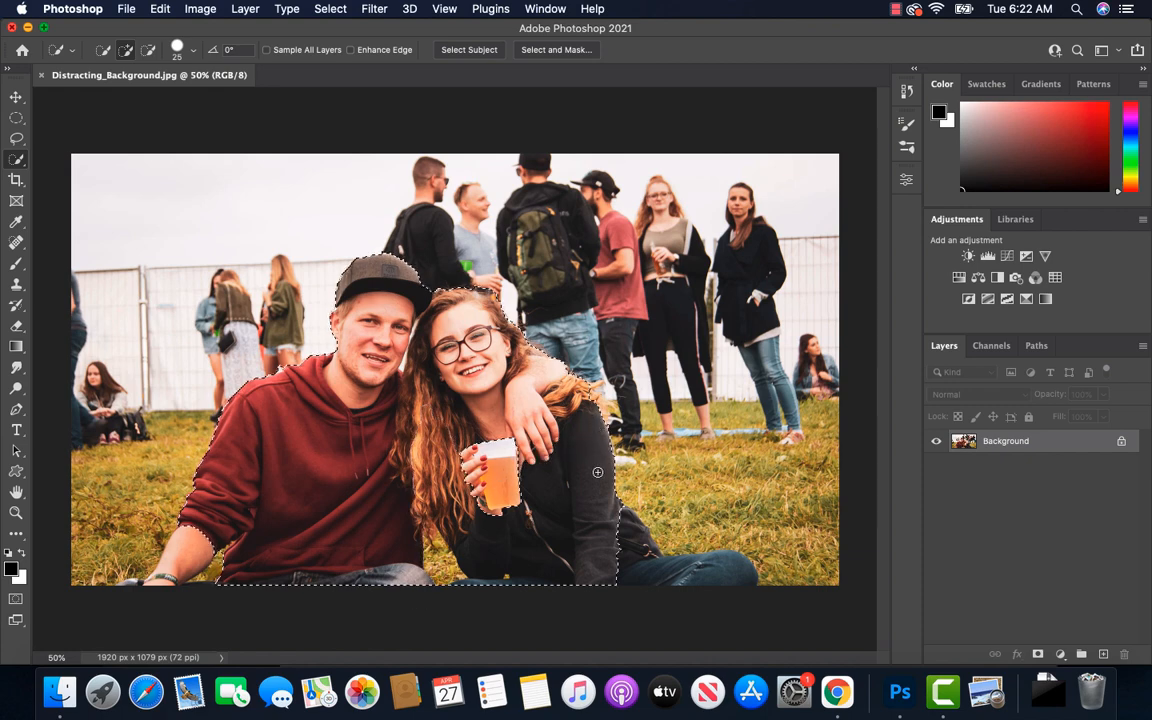
pyautogui.moveTo(597, 464); pyautogui.dragTo(635, 543)
pyautogui.moveTo(565, 529)
pyautogui.mouseDown()
pyautogui.moveTo(521, 483)
pyautogui.moveTo(501, 436)
pyautogui.mouseUp()
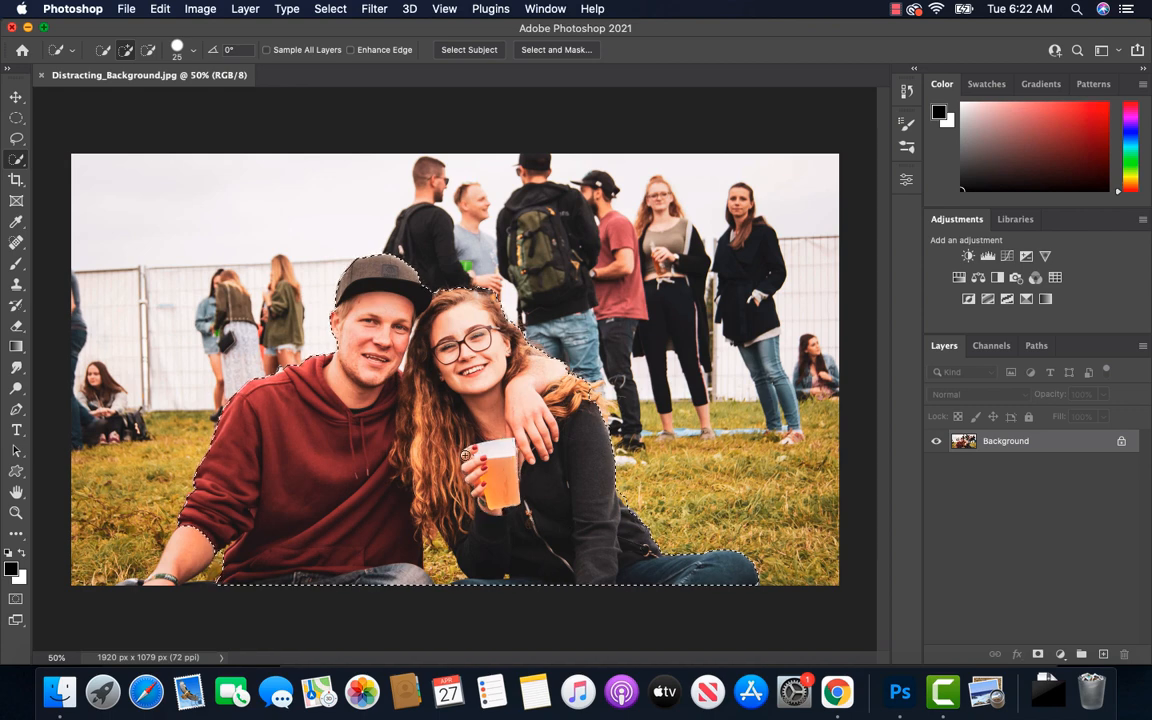
pyautogui.moveTo(206, 497); pyautogui.dragTo(145, 581)
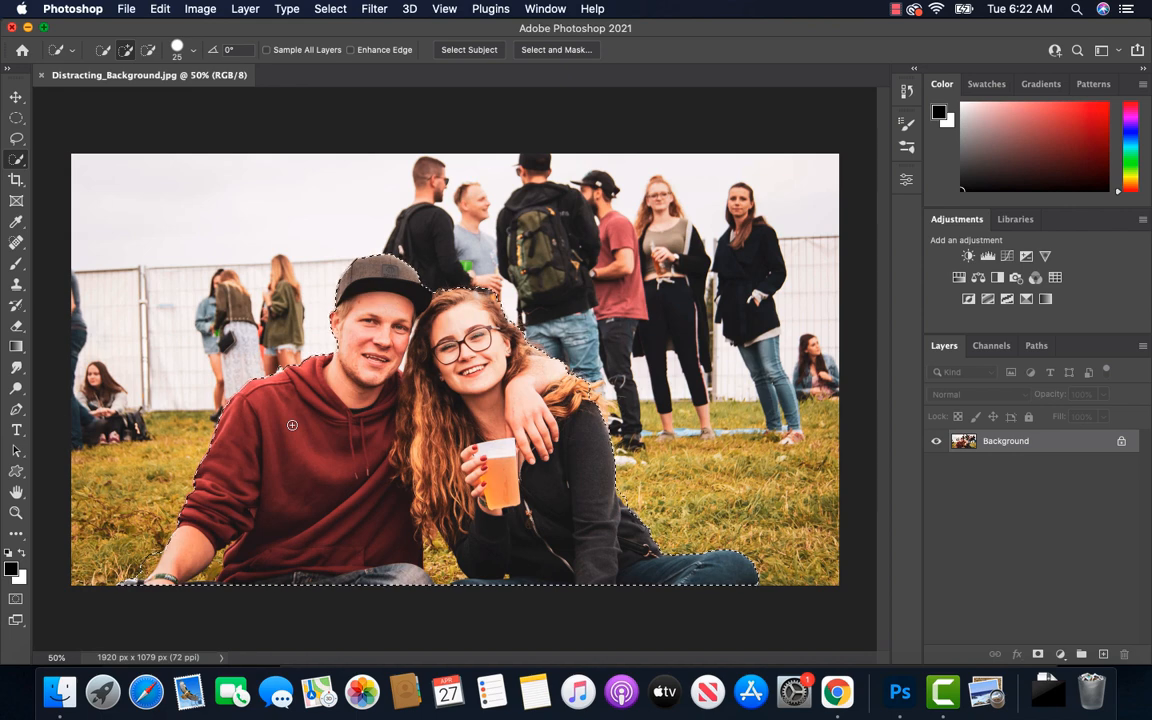
# Subtract the patch of grass between the couple's bodies from the selection
pyautogui.press('alt')
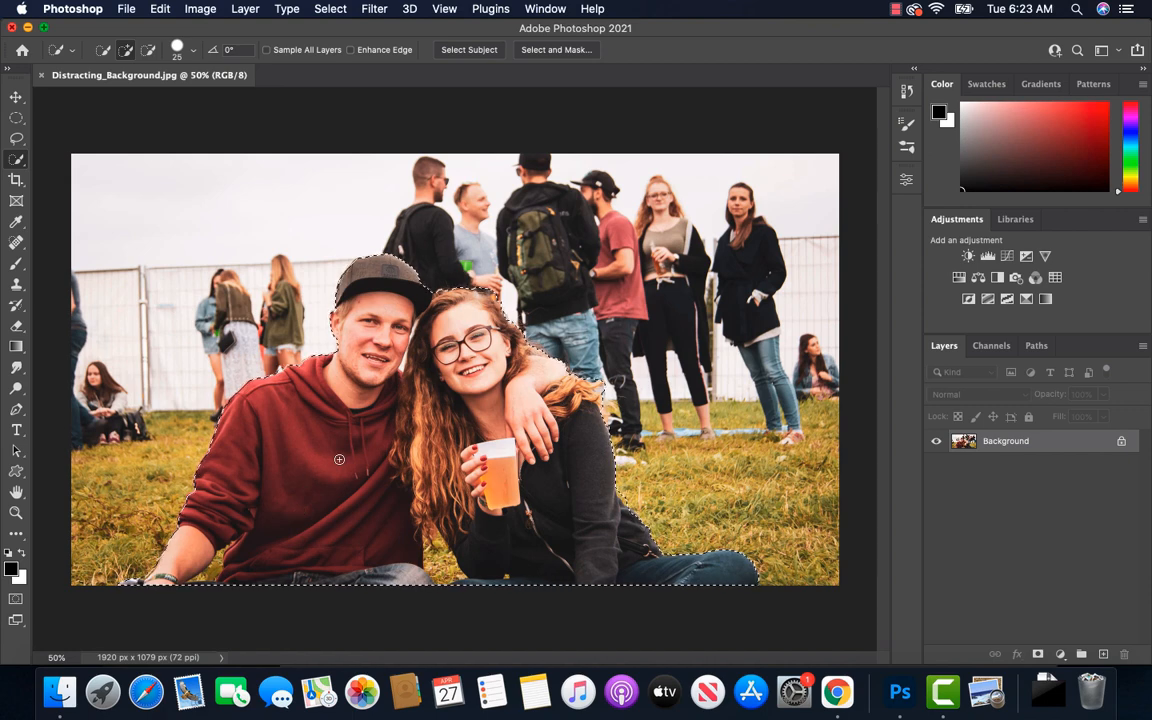
pyautogui.click(148, 50)
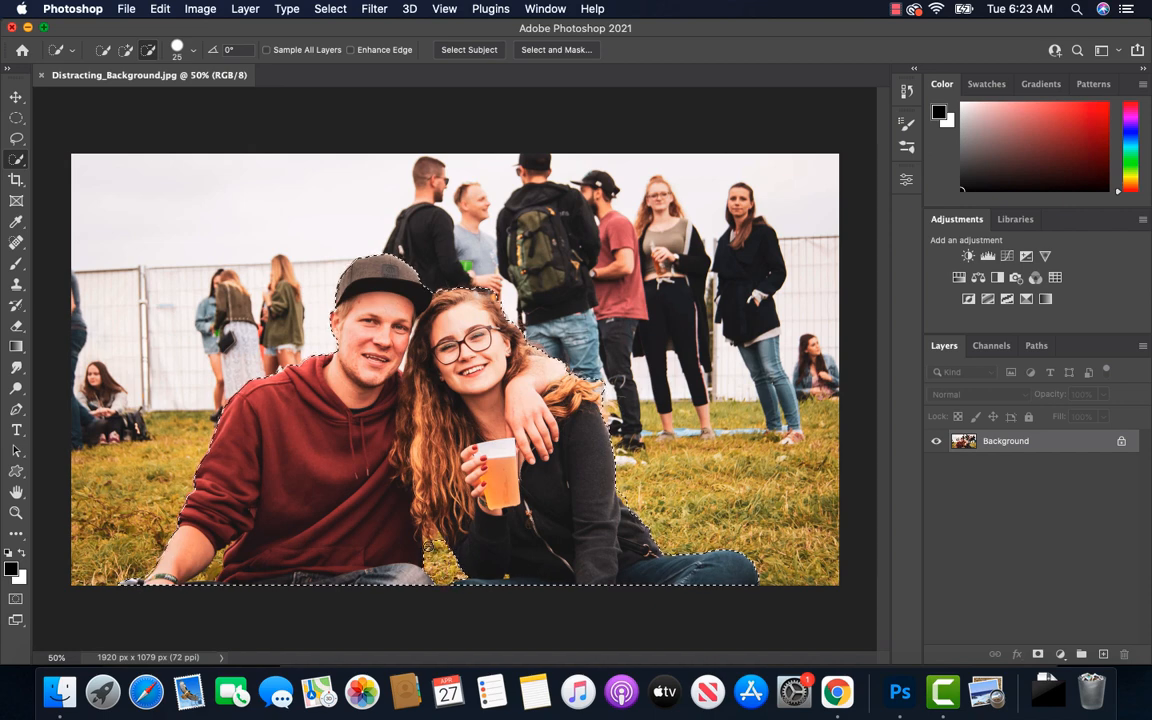
# Subtract the remaining grass between the man's forearm and hoodie from the couple's selection, using a finer Quick Selection brush
pyautogui.press('[')
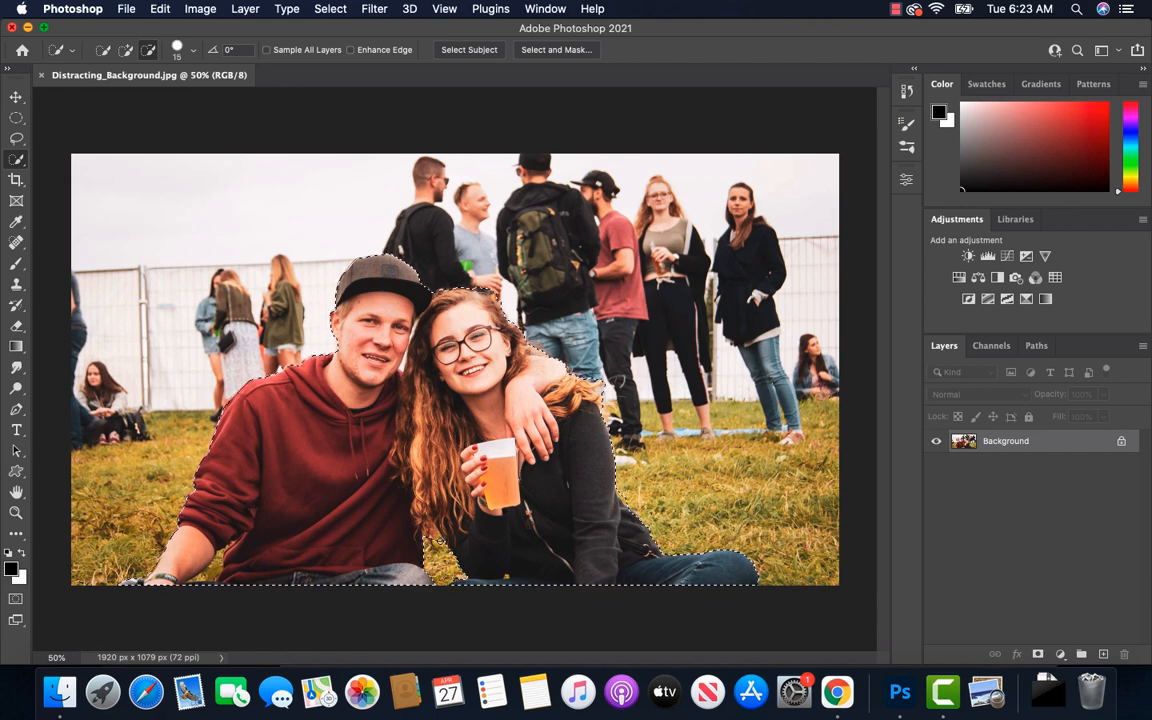
pyautogui.press('[')
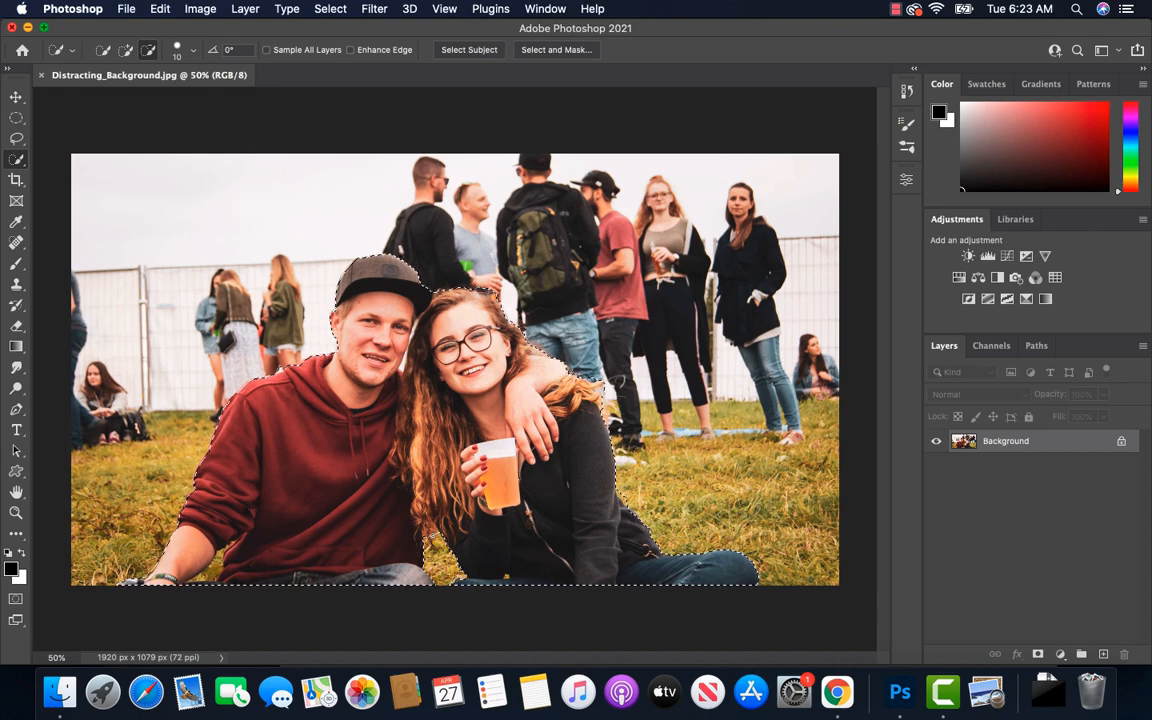
pyautogui.click(125, 49)
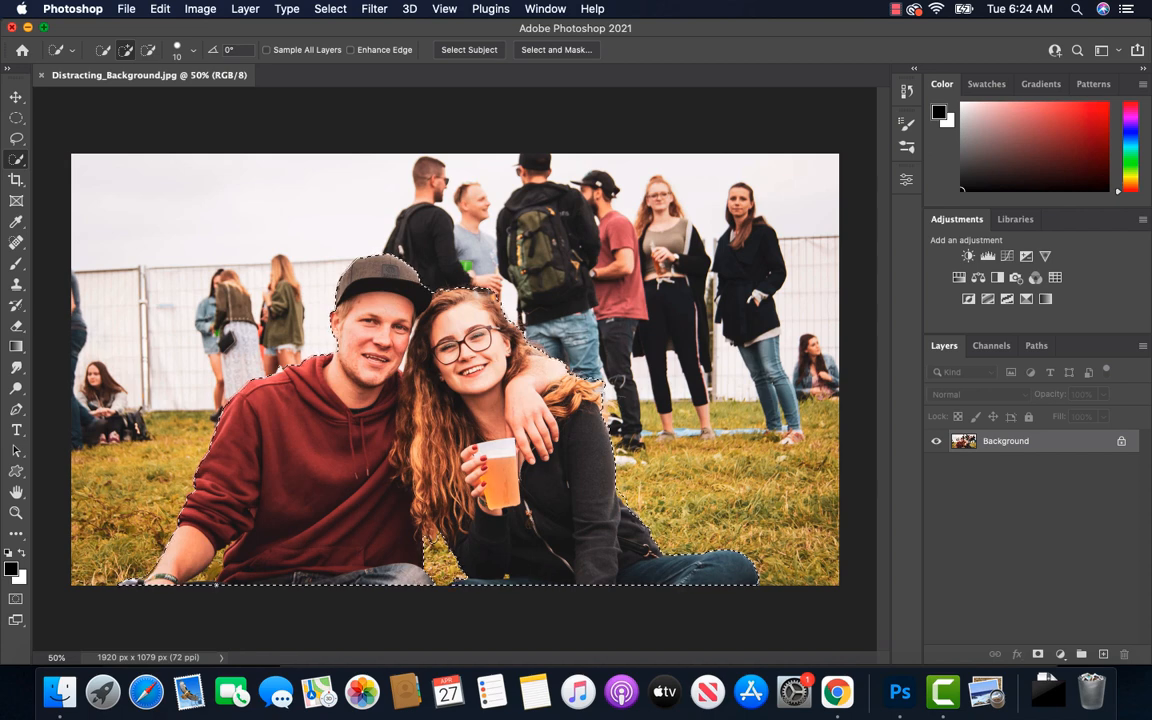
pyautogui.press(']')
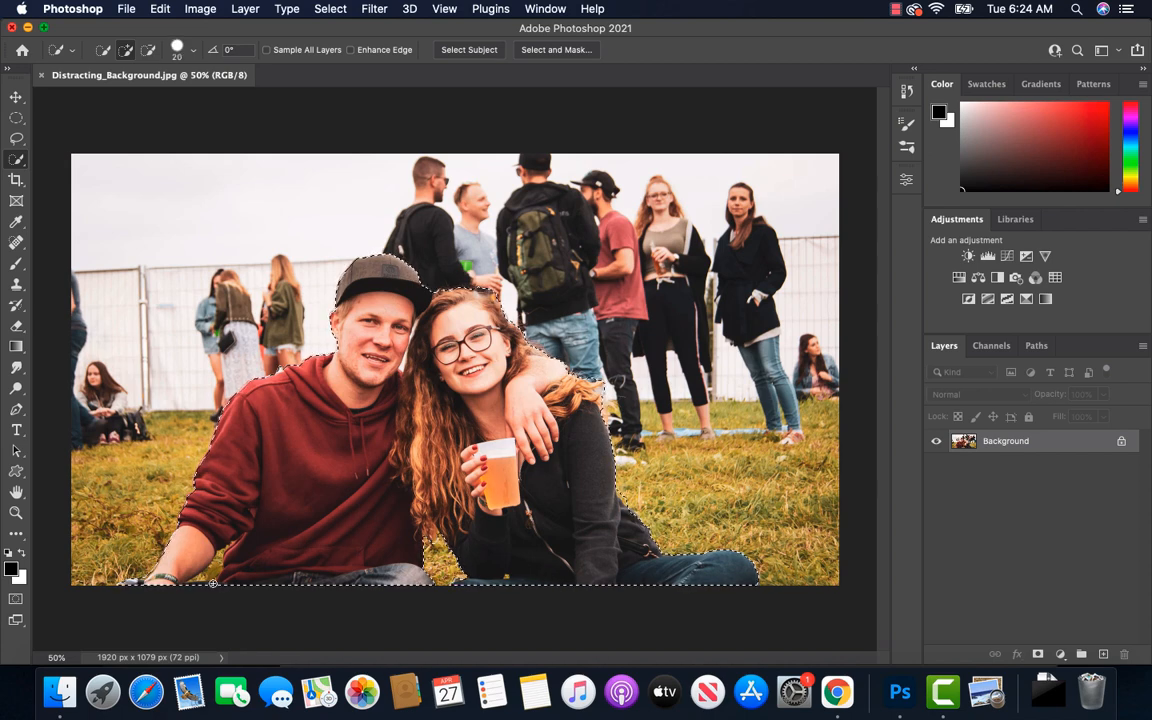
pyautogui.press('alt')
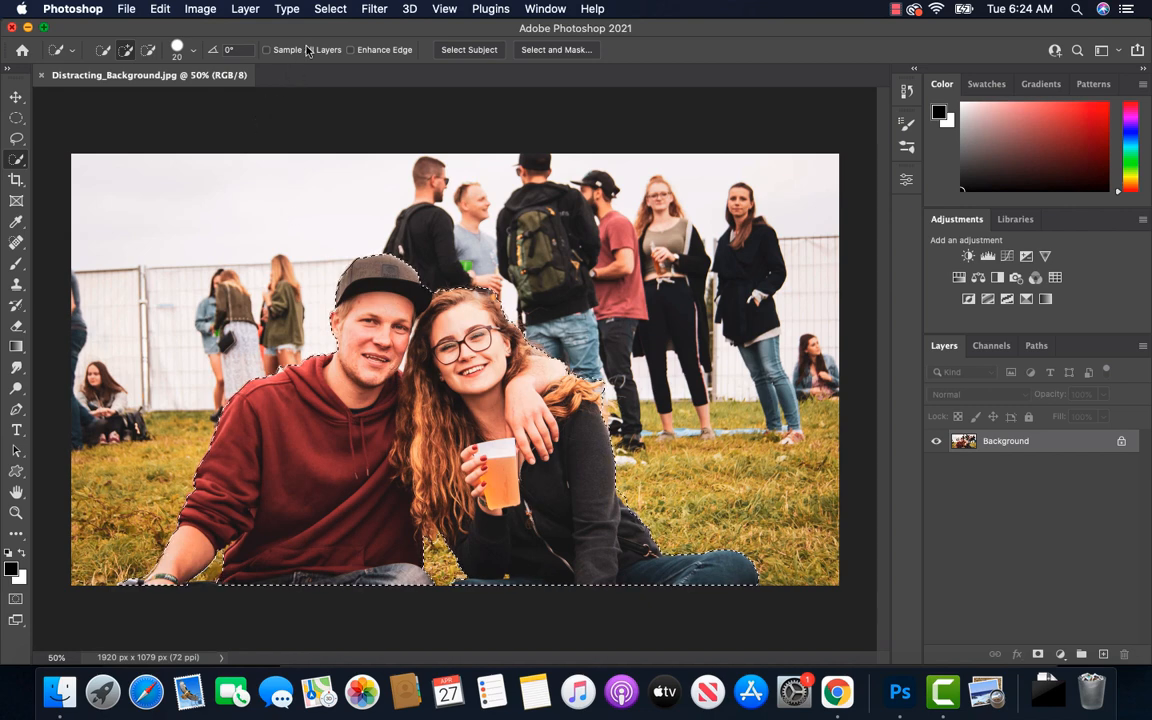
# Invert the selection to cover the background around the couple and start a Gaussian Blur on it
pyautogui.click(331, 9)
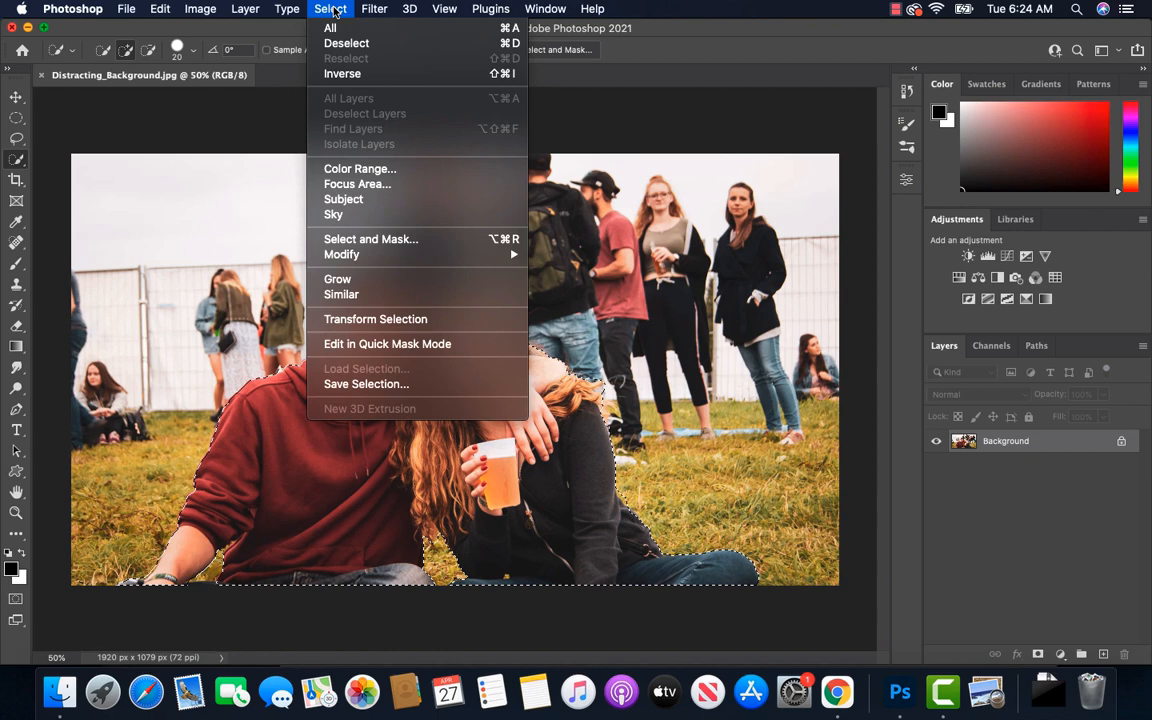
pyautogui.click(343, 74)
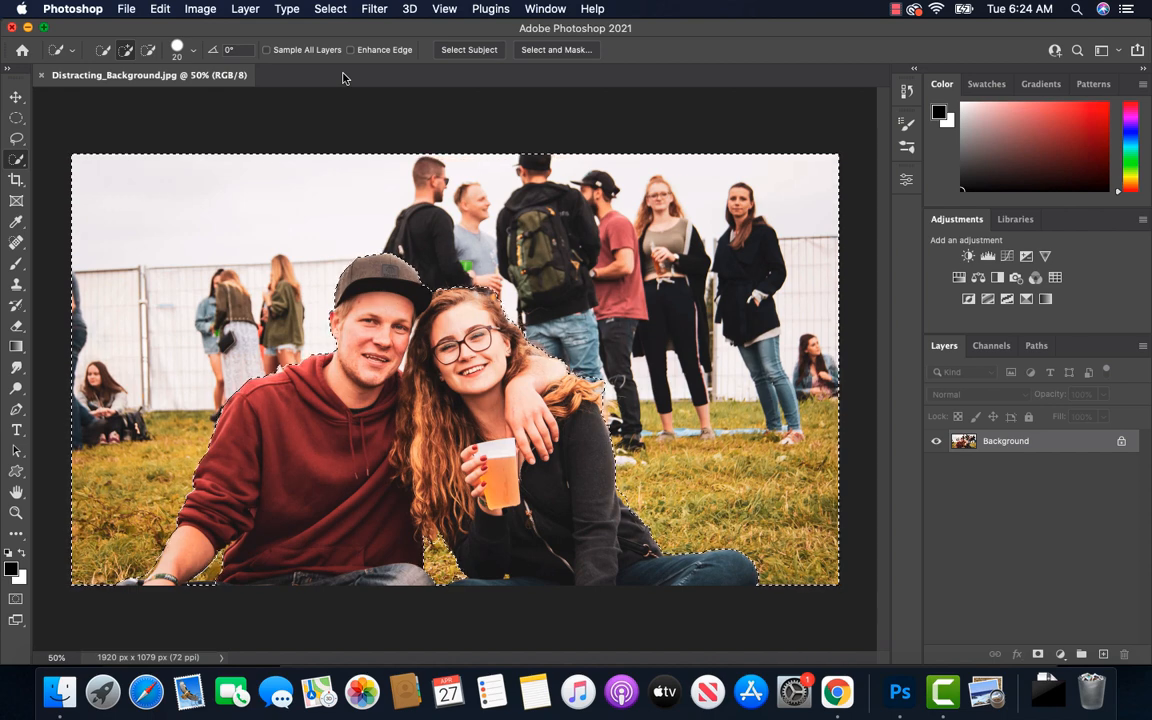
pyautogui.click(374, 10)
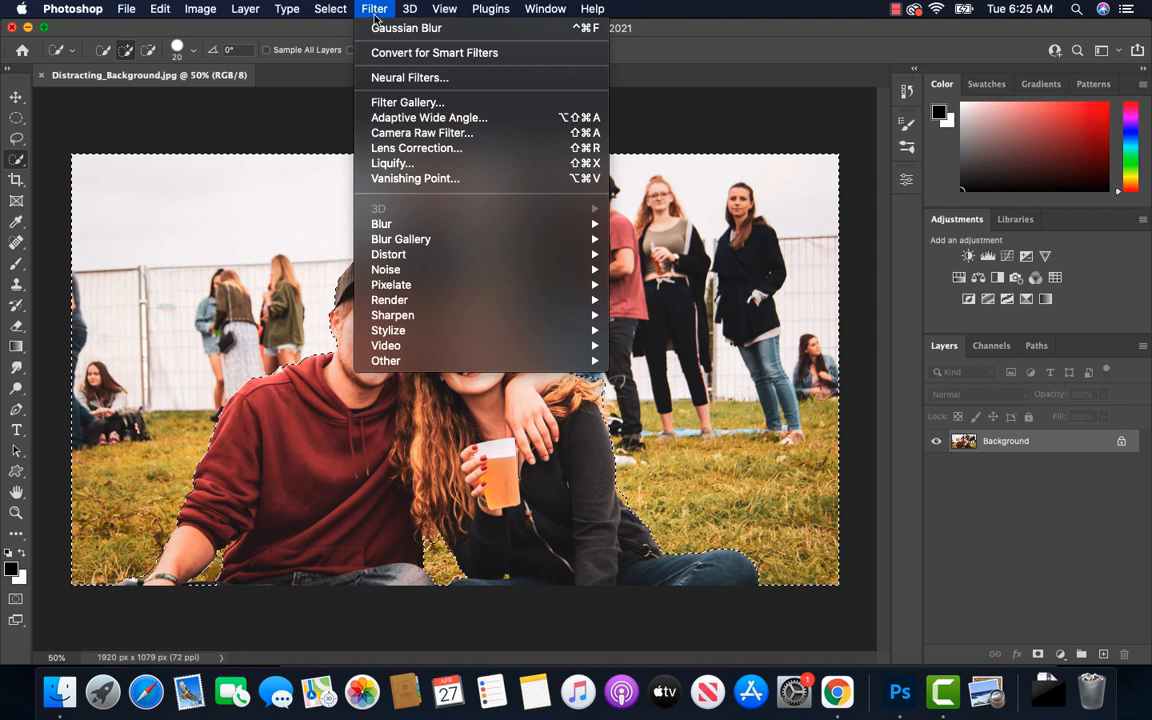
pyautogui.moveTo(445, 226)
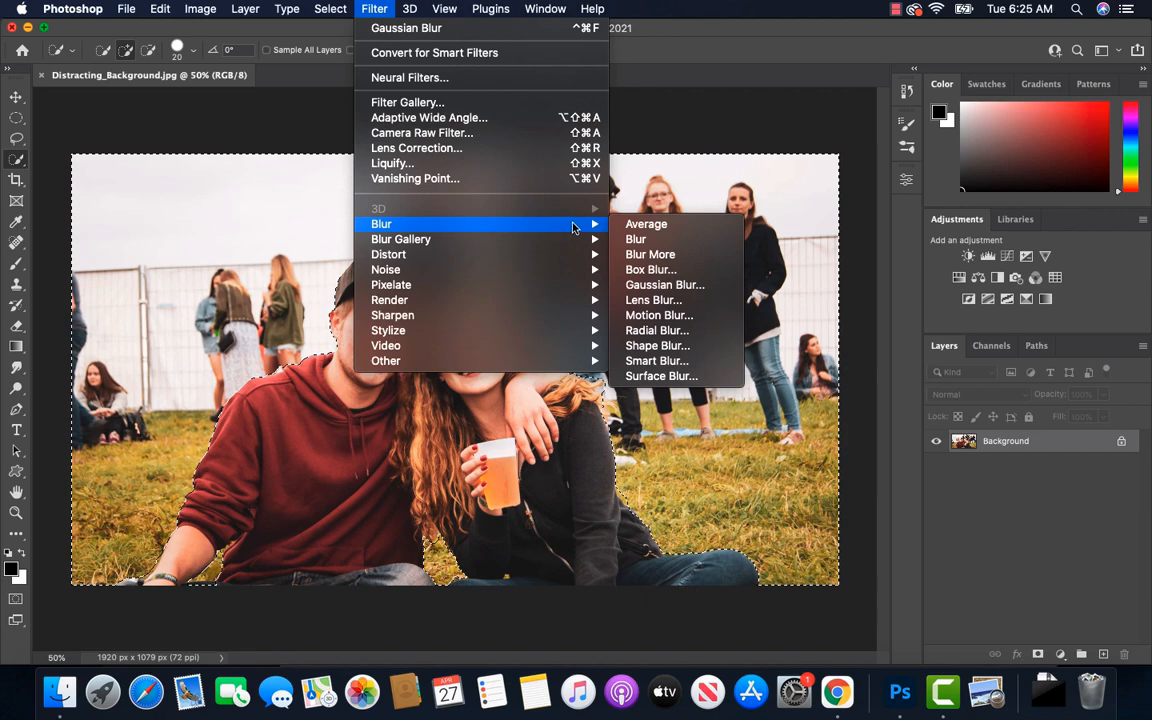
pyautogui.click(671, 289)
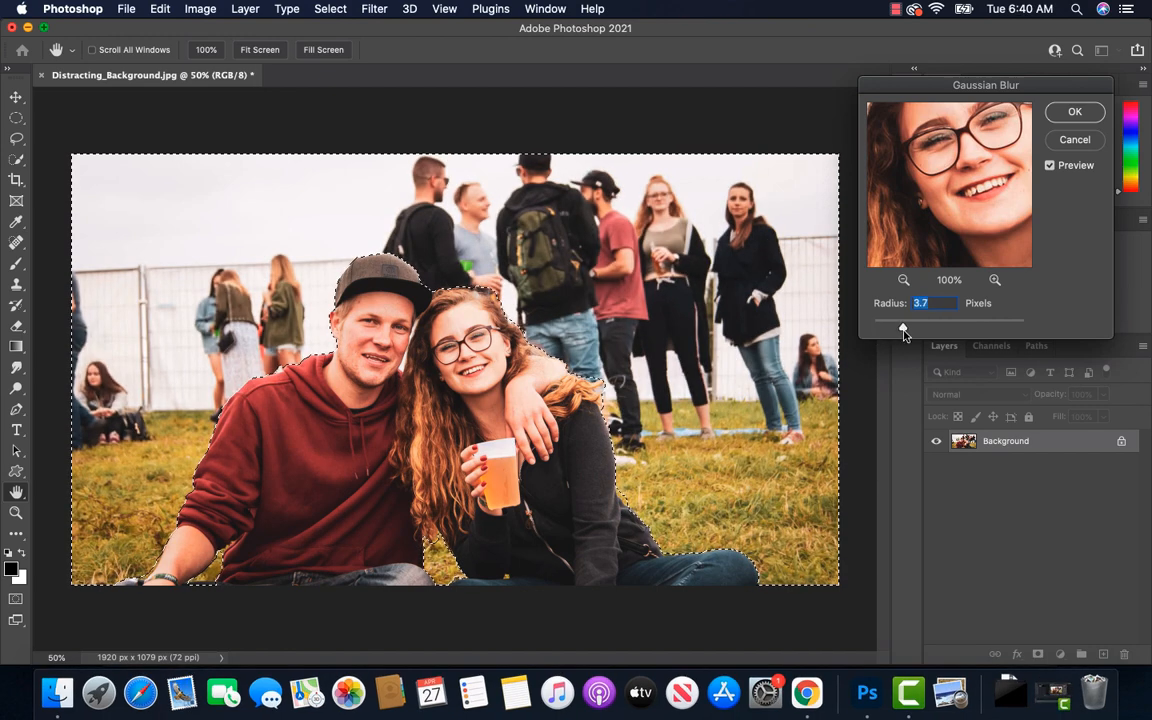
# Compare stronger and weaker blur amounts, apply the Gaussian Blur with a 3.0-pixel radius, and deselect
pyautogui.moveTo(904, 333); pyautogui.dragTo(927, 338)
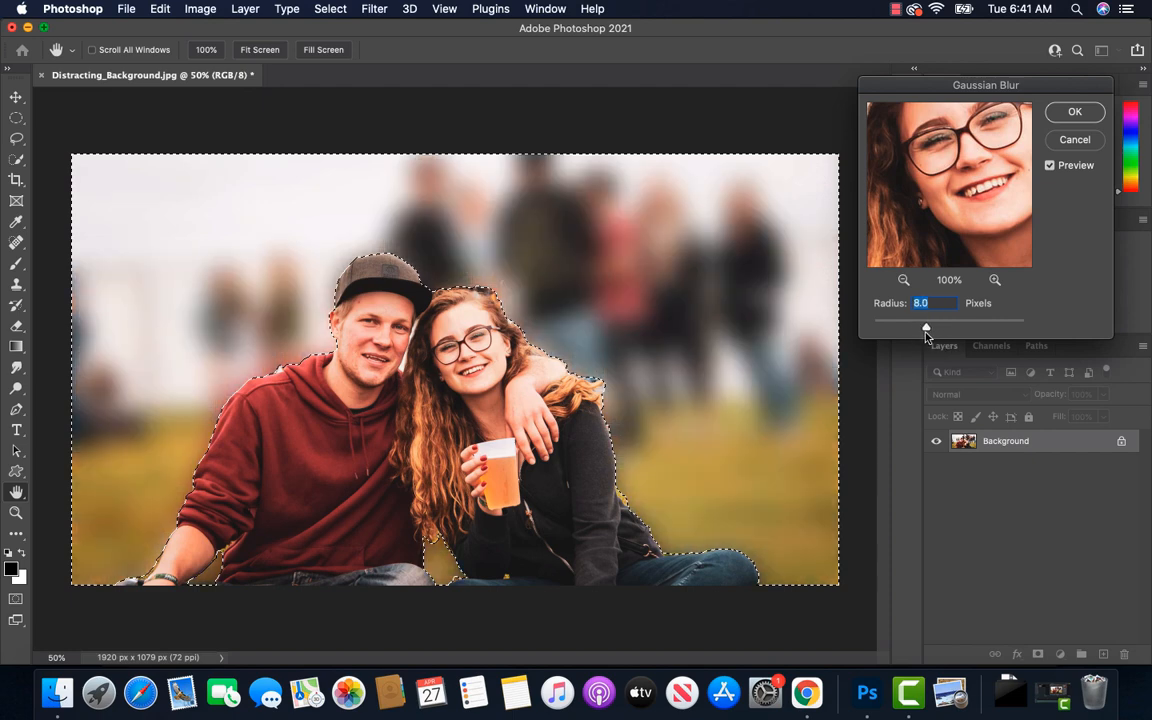
pyautogui.moveTo(926, 335); pyautogui.dragTo(901, 333)
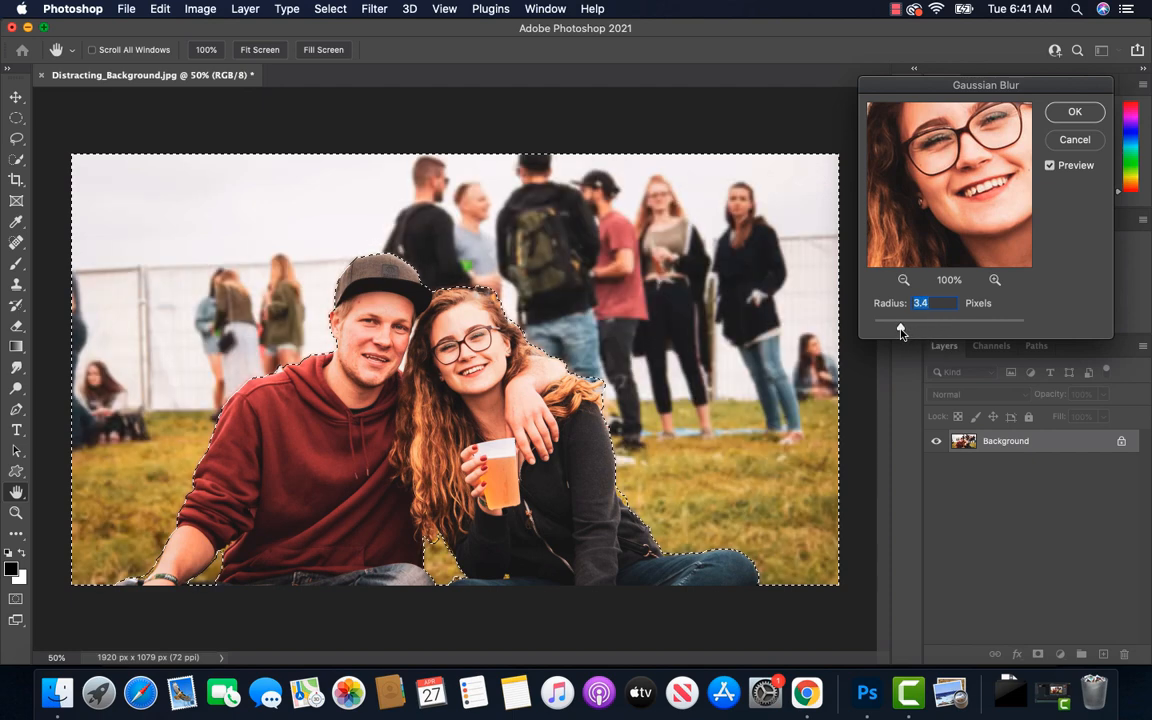
pyautogui.moveTo(901, 333); pyautogui.dragTo(876, 334)
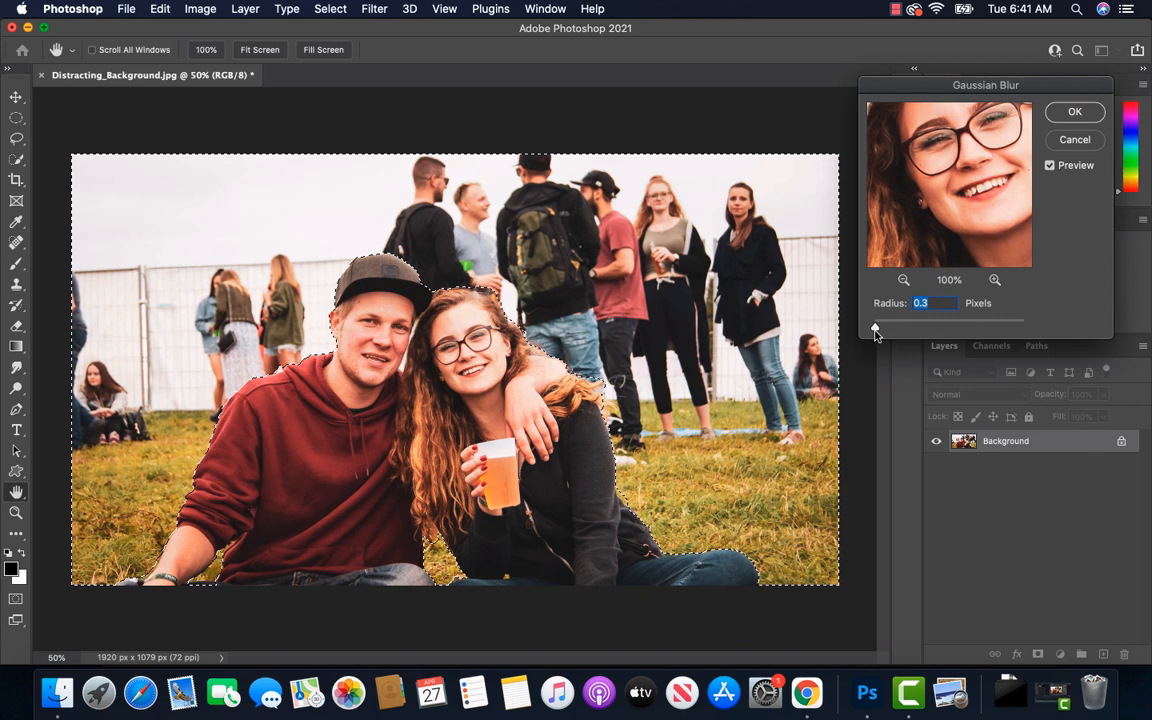
pyautogui.moveTo(877, 333); pyautogui.dragTo(898, 333)
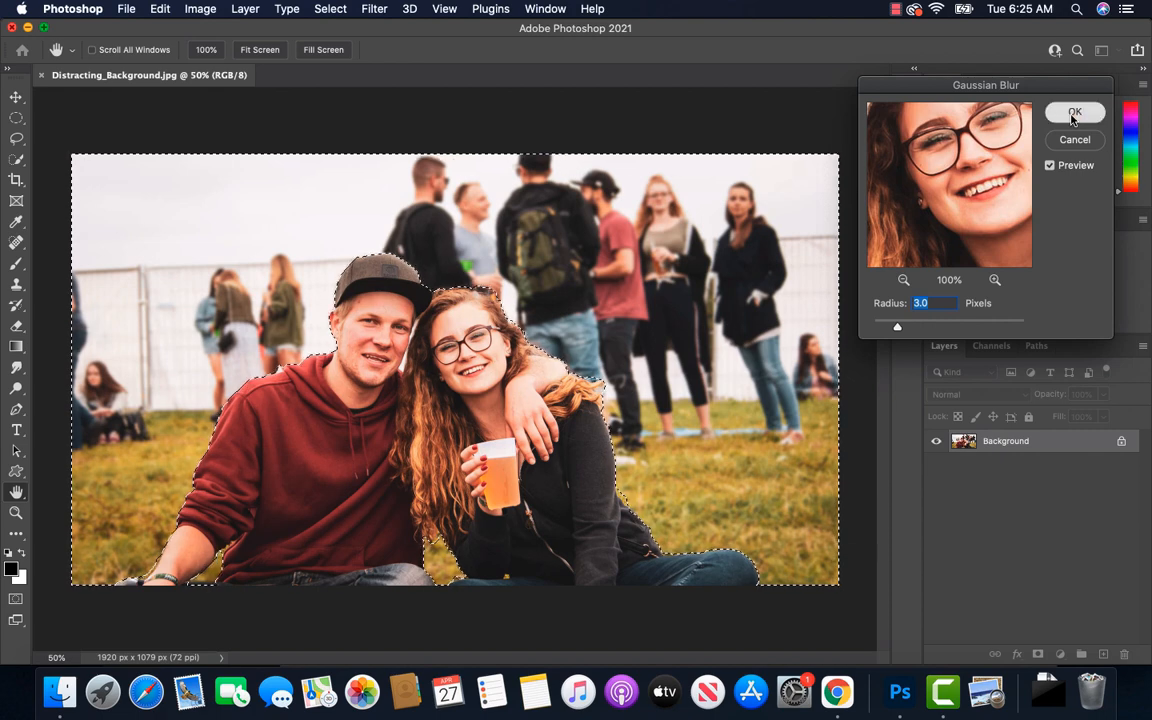
pyautogui.click(1073, 119)
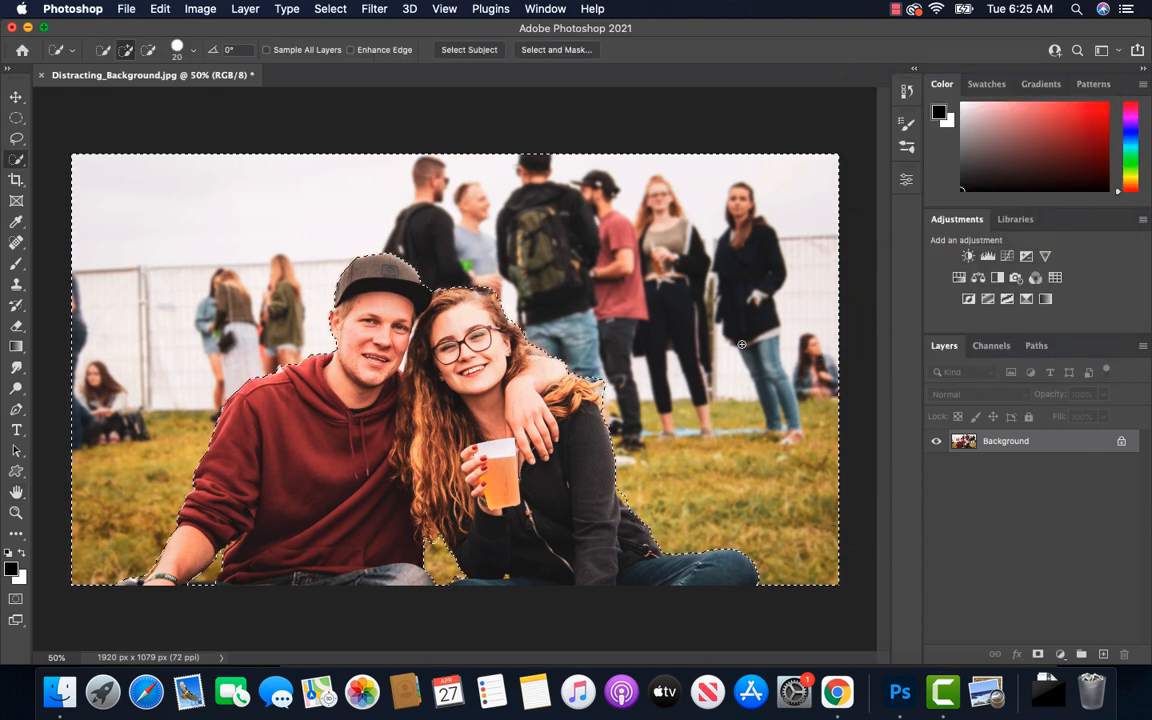
pyautogui.click(331, 10)
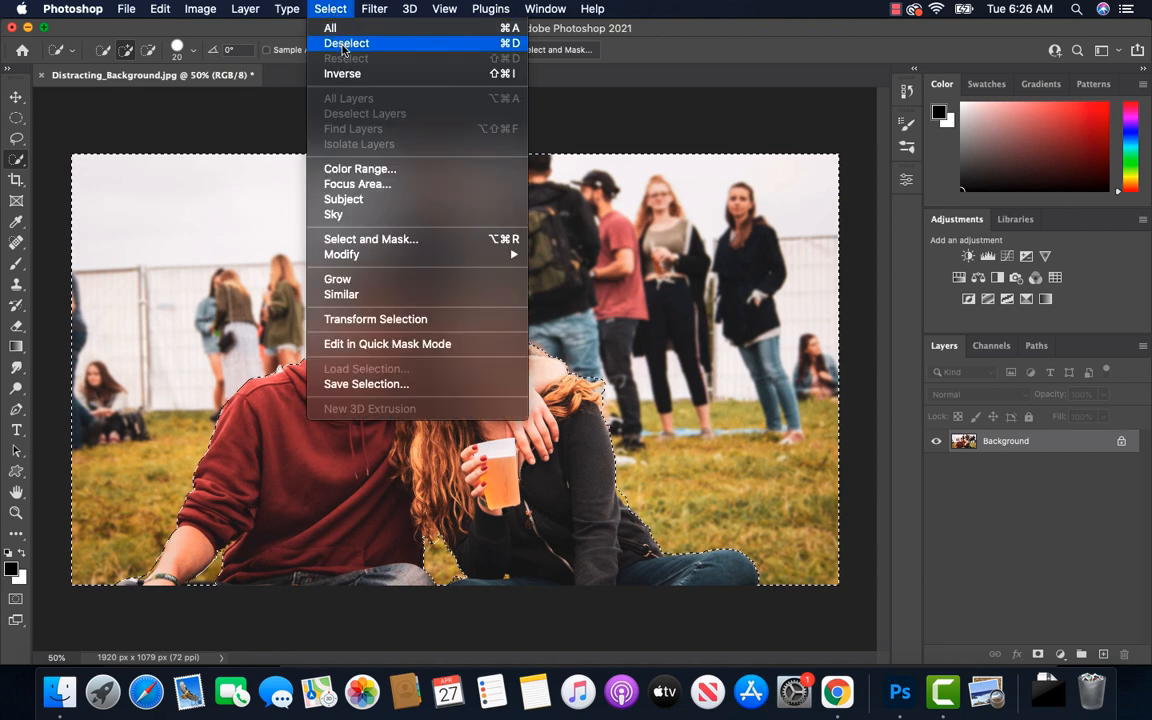
pyautogui.click(343, 45)
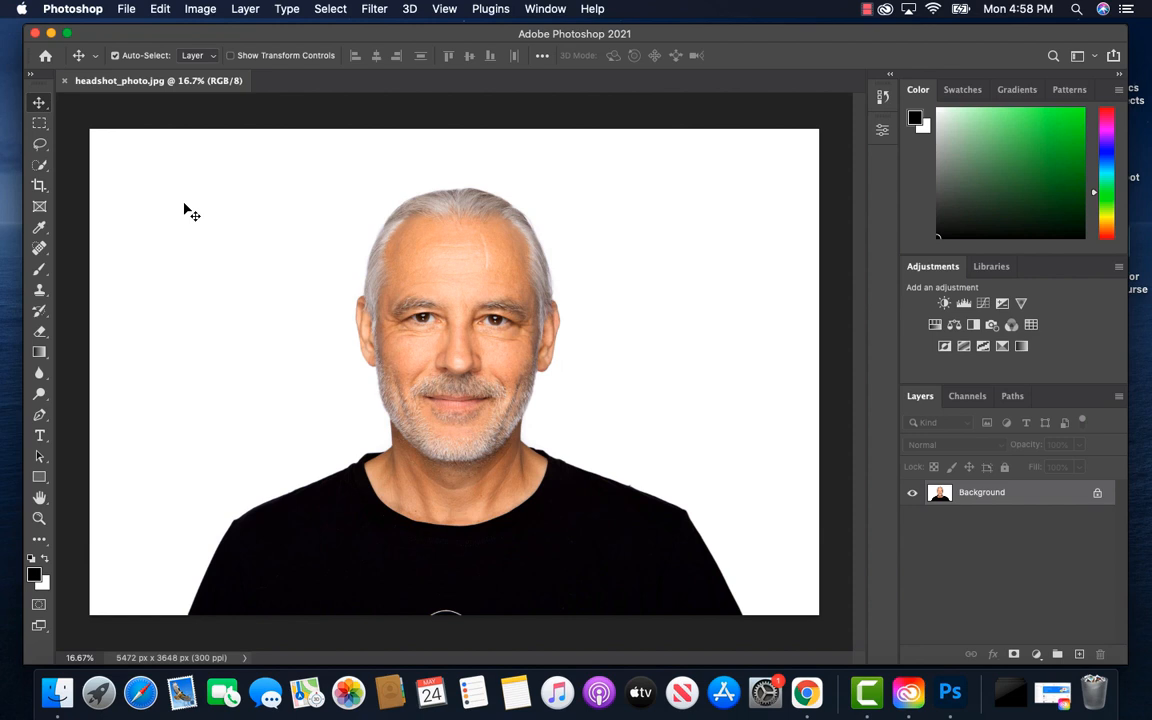
# Resize the headshot photo to 3000 pixels wide with width and height linked to keep the proportions
pyautogui.click(199, 10)
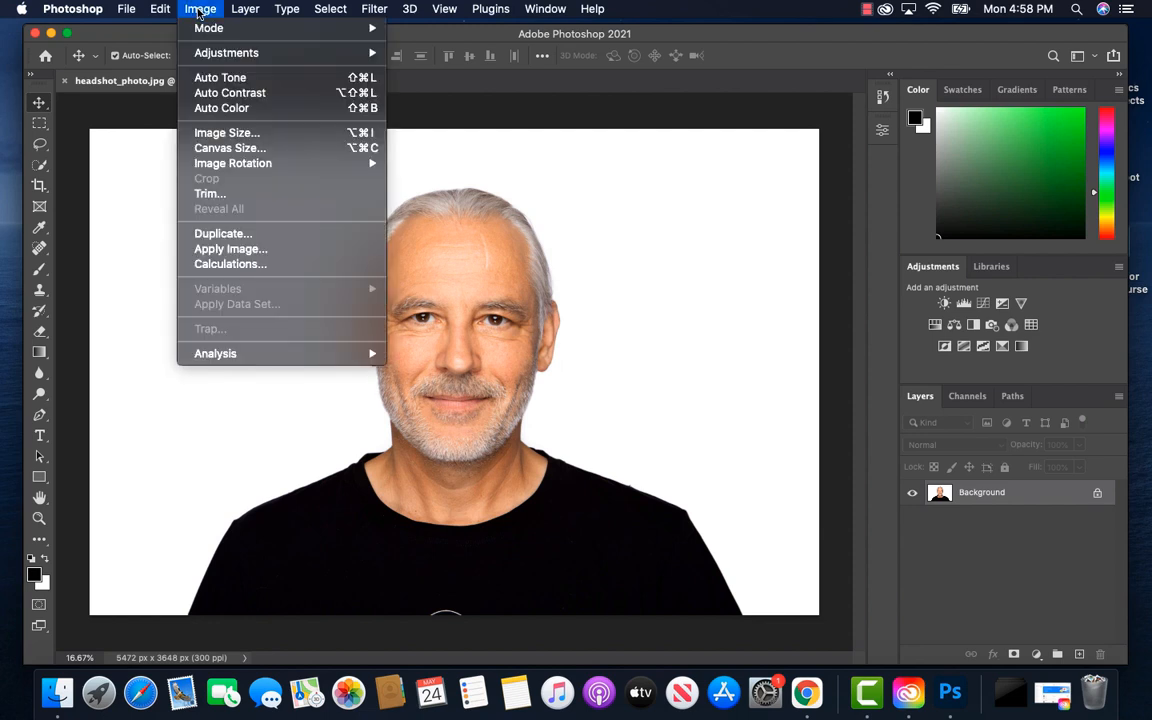
pyautogui.click(237, 136)
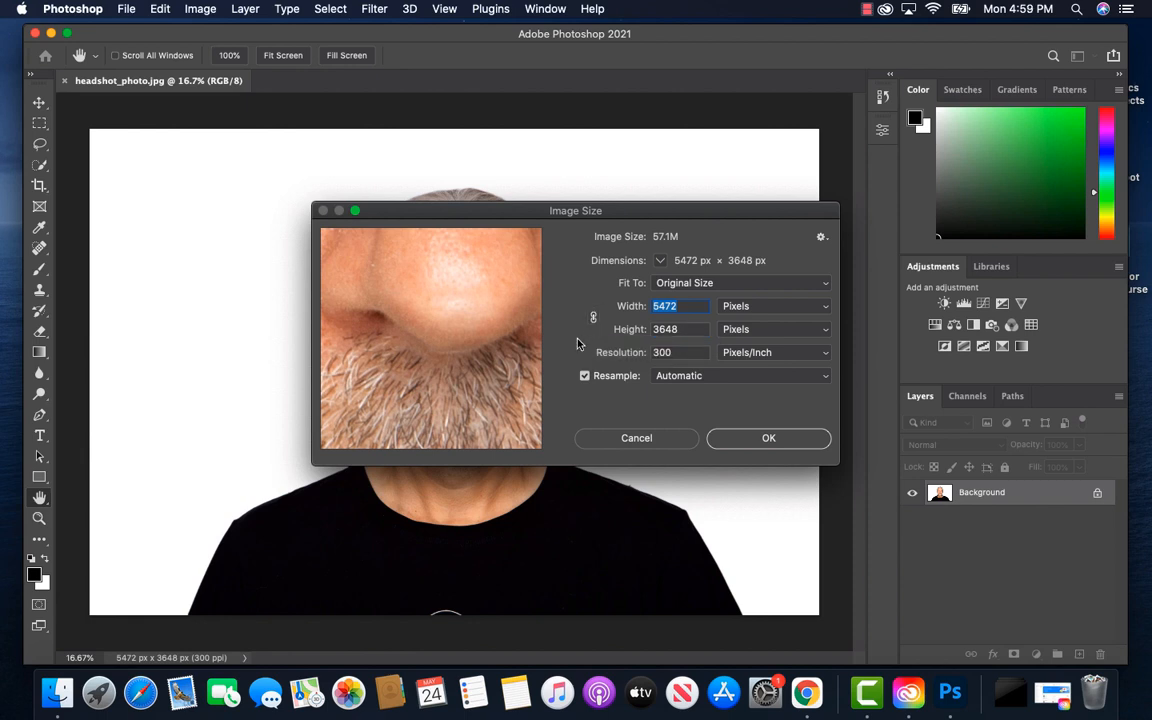
pyautogui.click(593, 318)
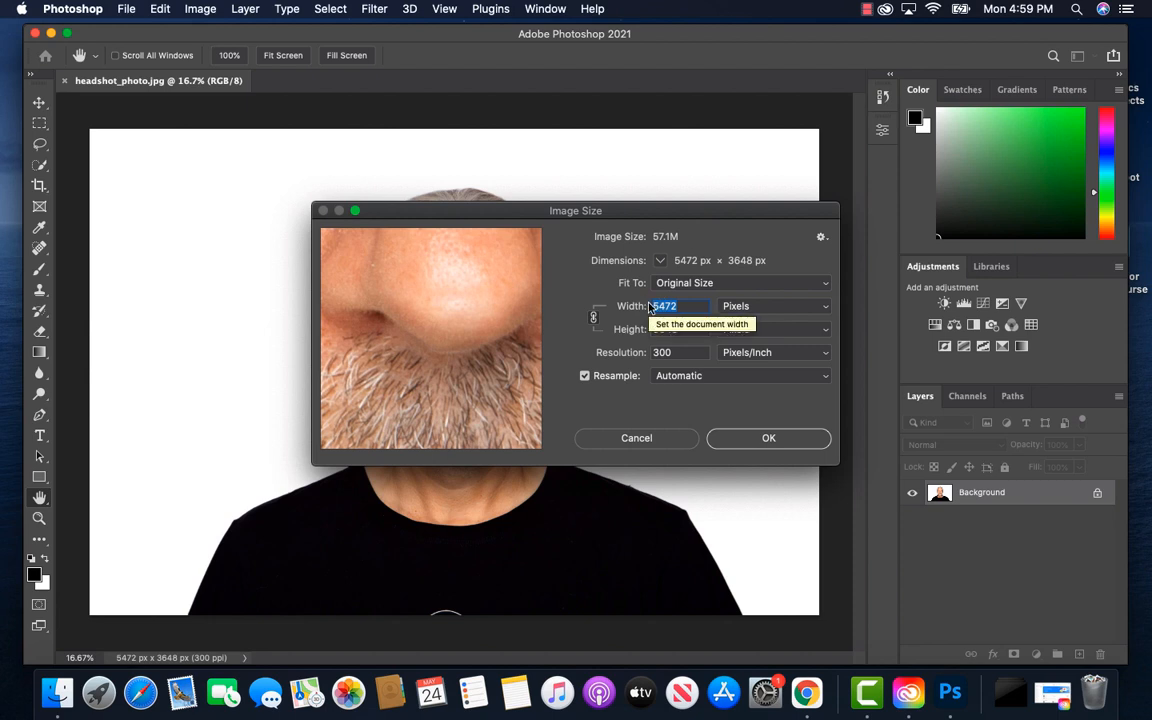
pyautogui.write('3000')
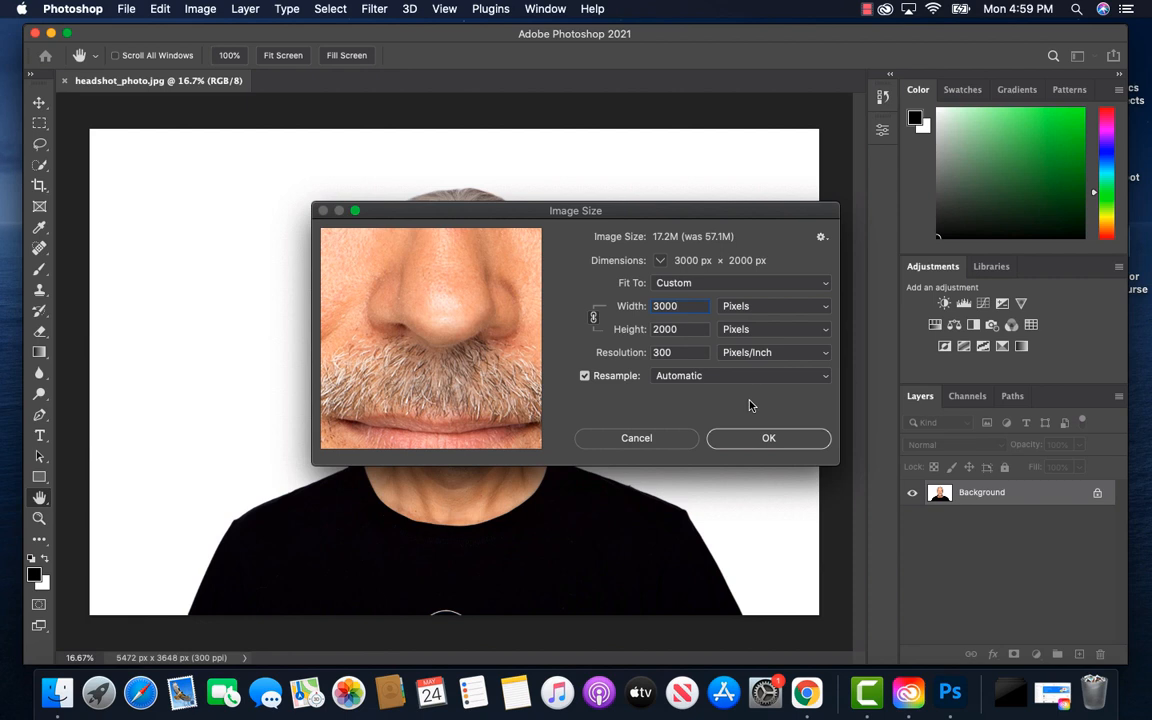
pyautogui.click(765, 438)
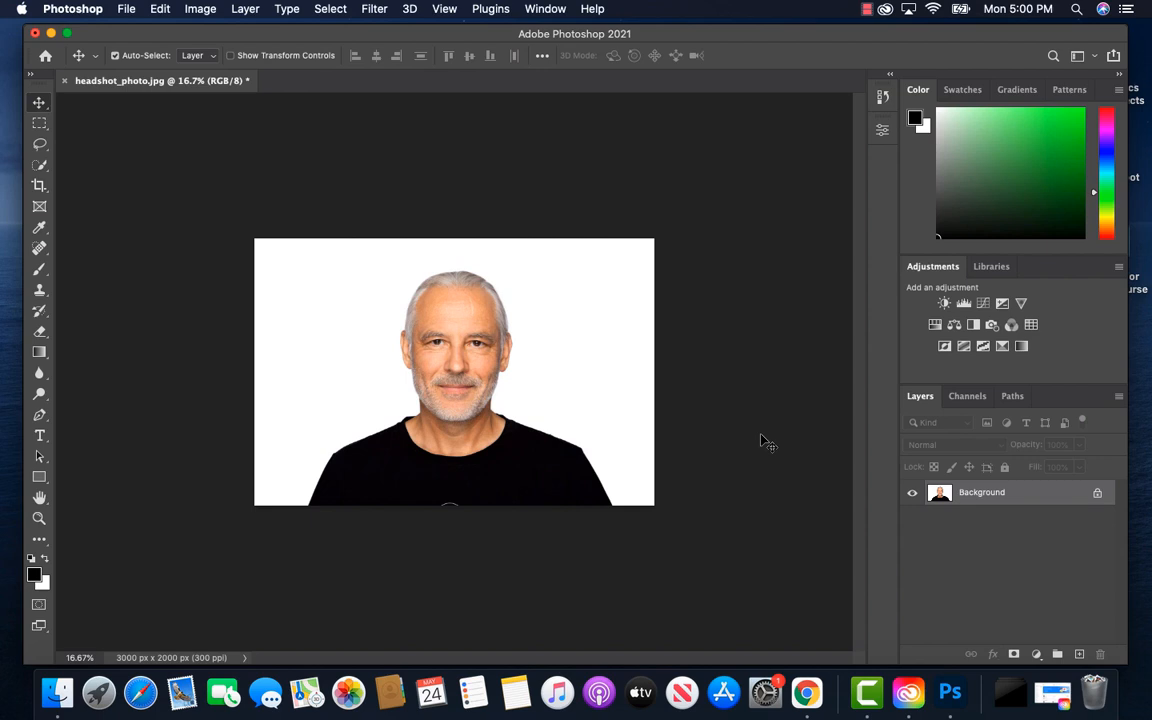
# Duplicate the headshot's Background layer
pyautogui.press('super')
pyautogui.press('super+0')
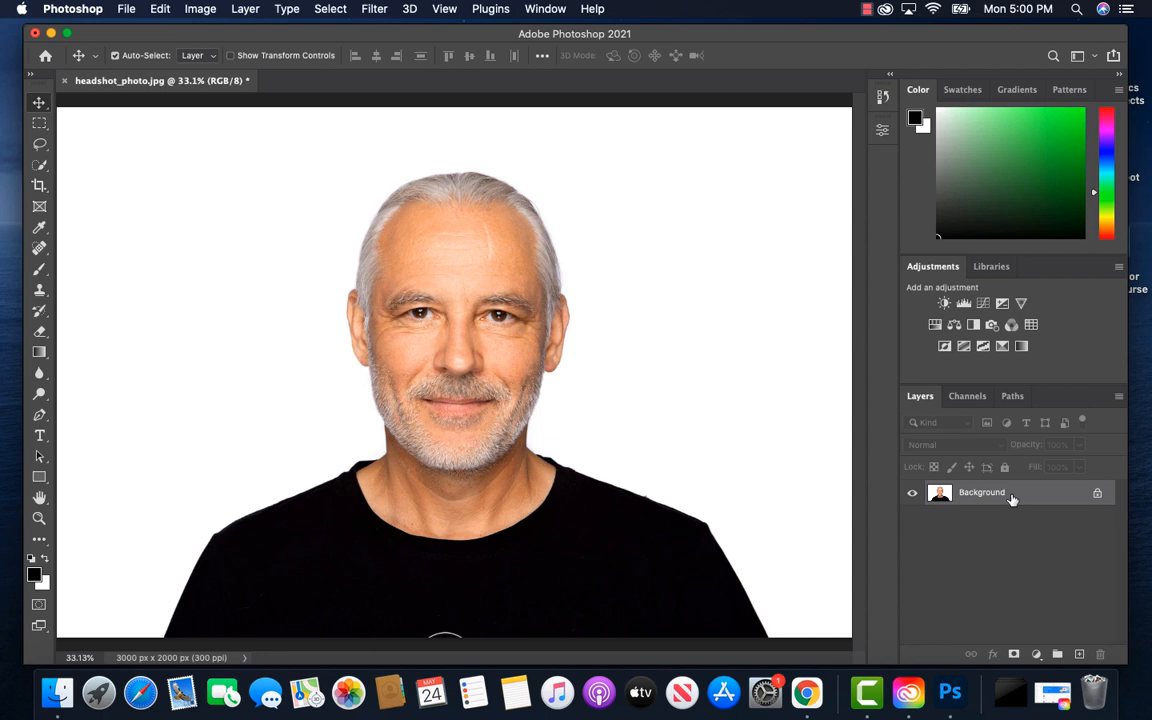
pyautogui.press('super+j')
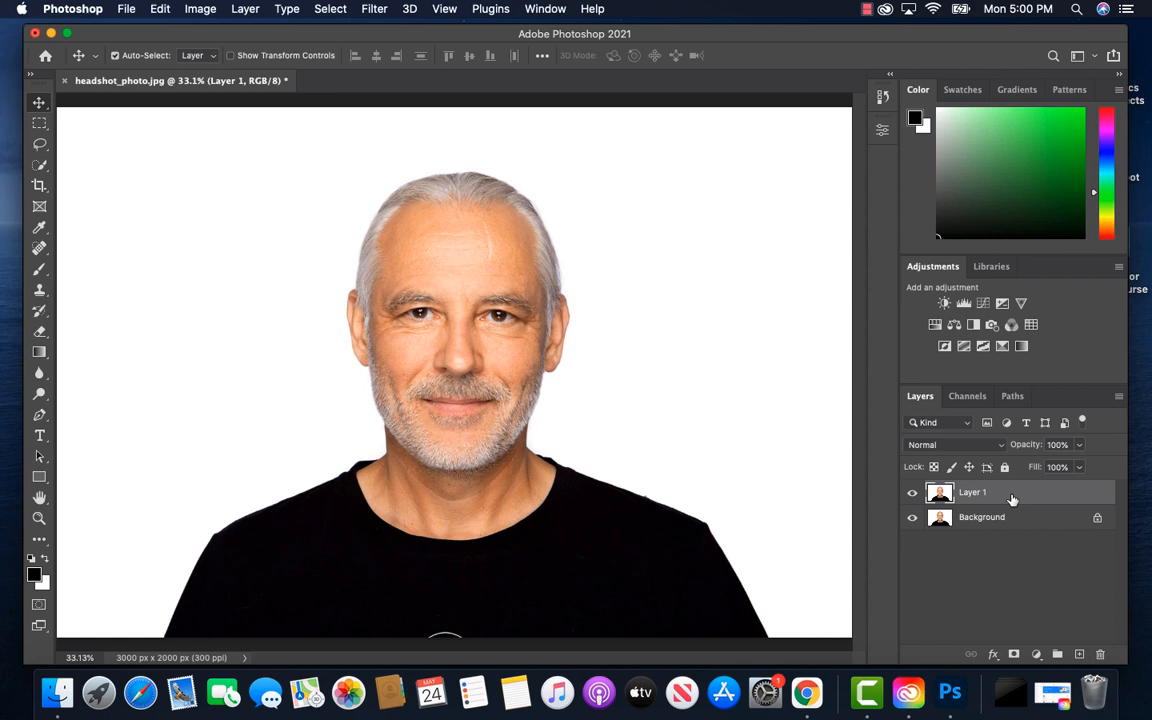
pyautogui.click(243, 9)
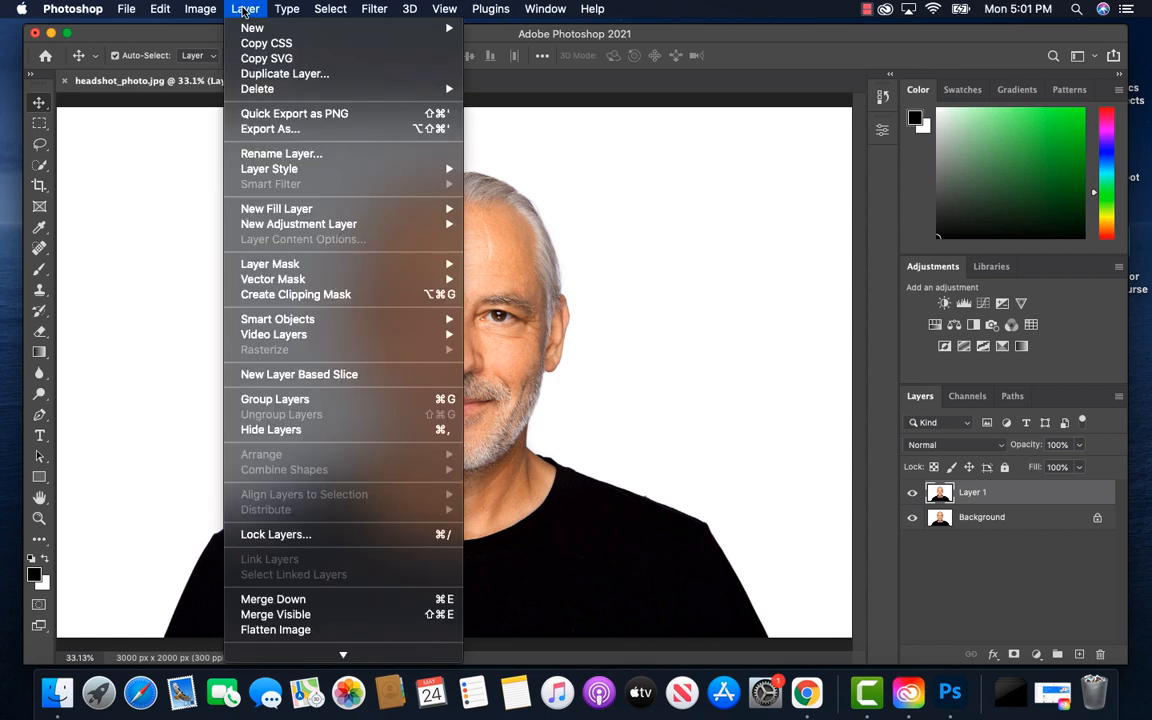
pyautogui.moveTo(372, 28)
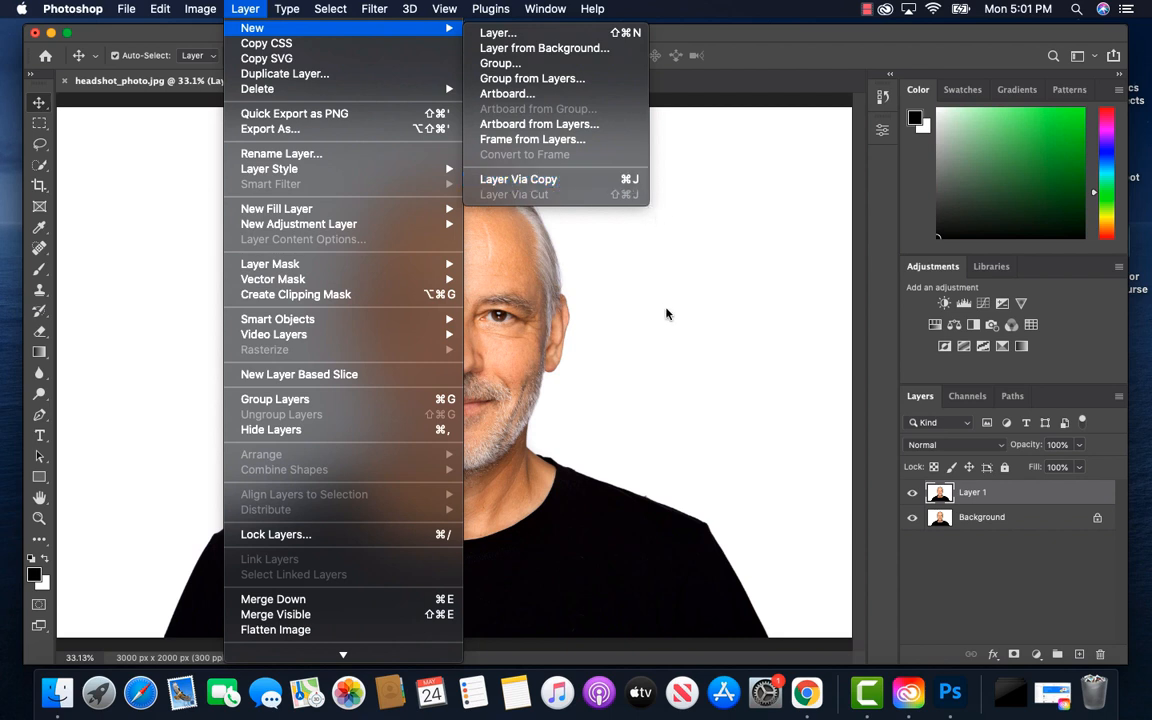
pyautogui.click(691, 150)
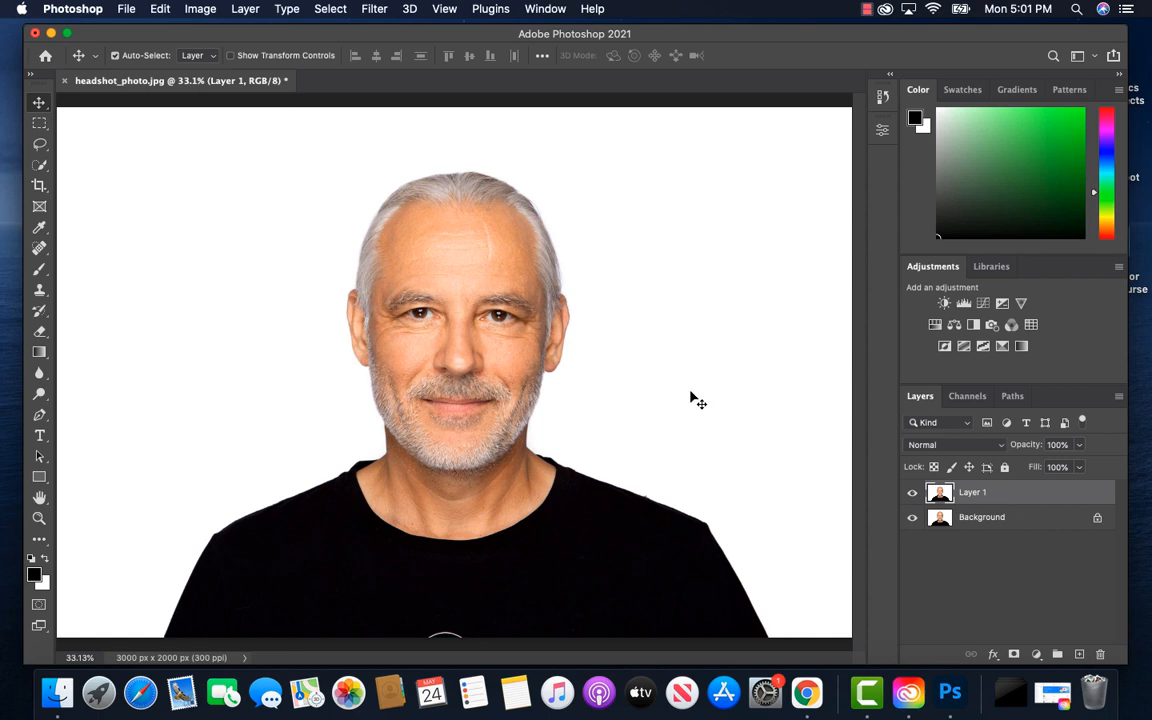
# Quick-select the man's hair, face and neck down to the shirt collar on the duplicated layer, undoing any spill into the white backdrop
pyautogui.click(40, 167)
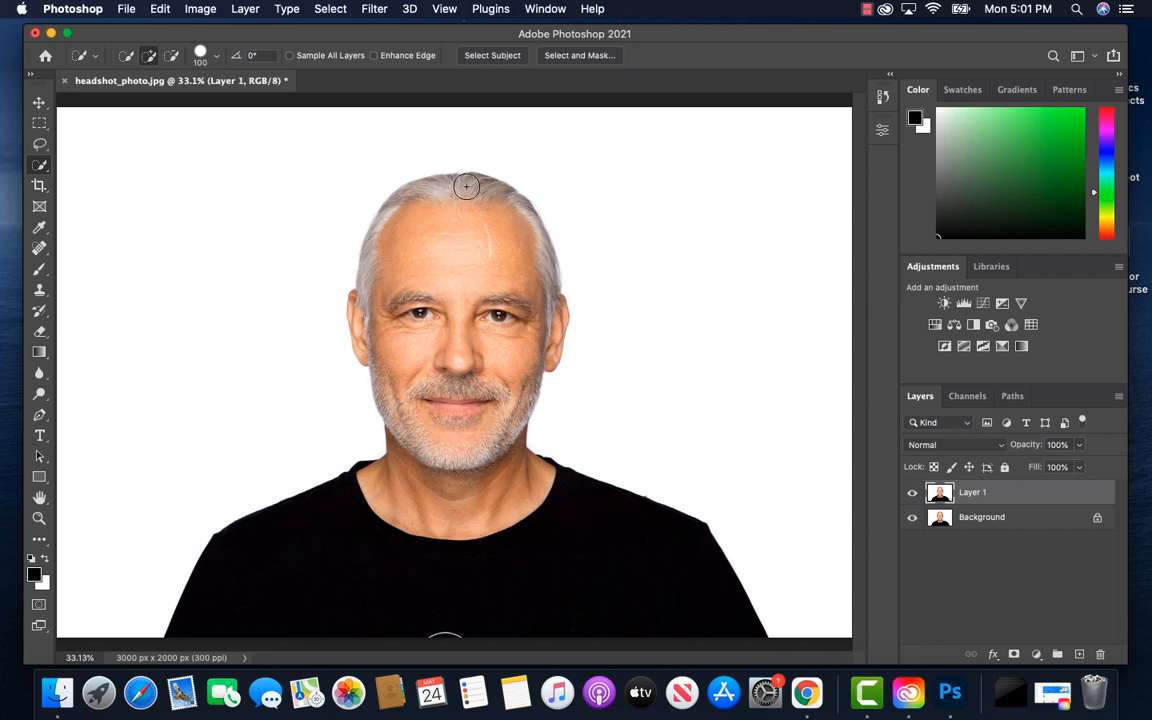
pyautogui.moveTo(469, 185)
pyautogui.mouseDown()
pyautogui.moveTo(482, 289)
pyautogui.moveTo(475, 374)
pyautogui.mouseUp()
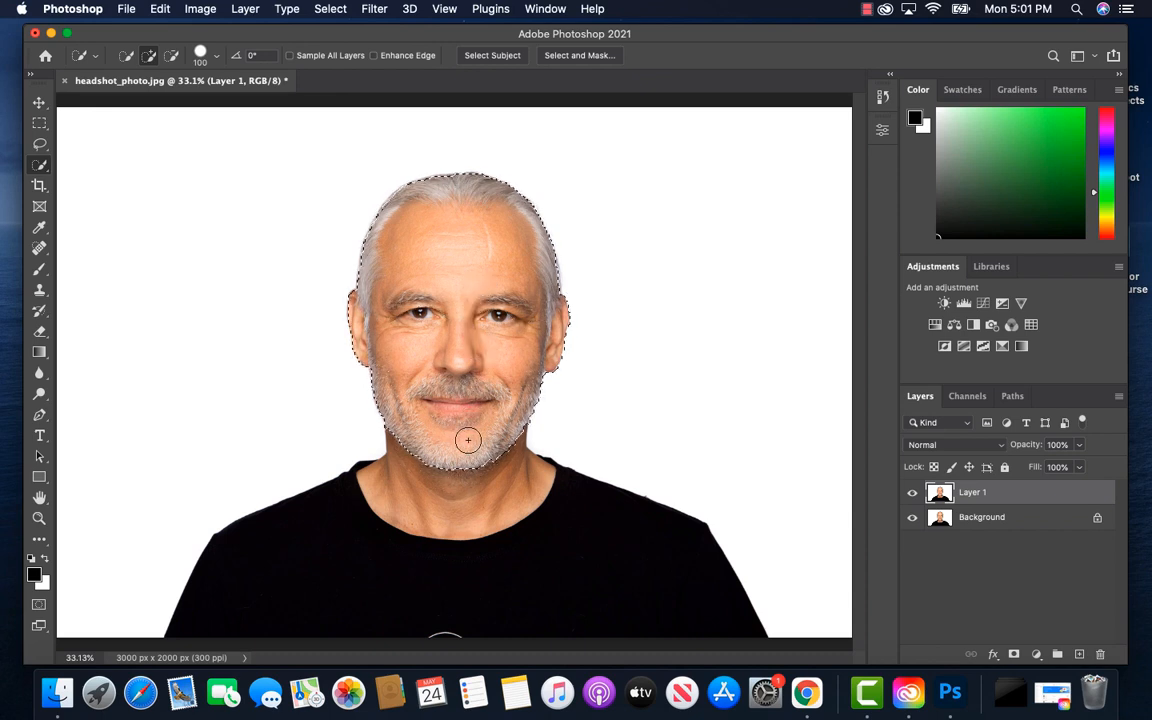
pyautogui.moveTo(465, 443)
pyautogui.mouseDown()
pyautogui.moveTo(440, 475)
pyautogui.moveTo(425, 467)
pyautogui.mouseUp()
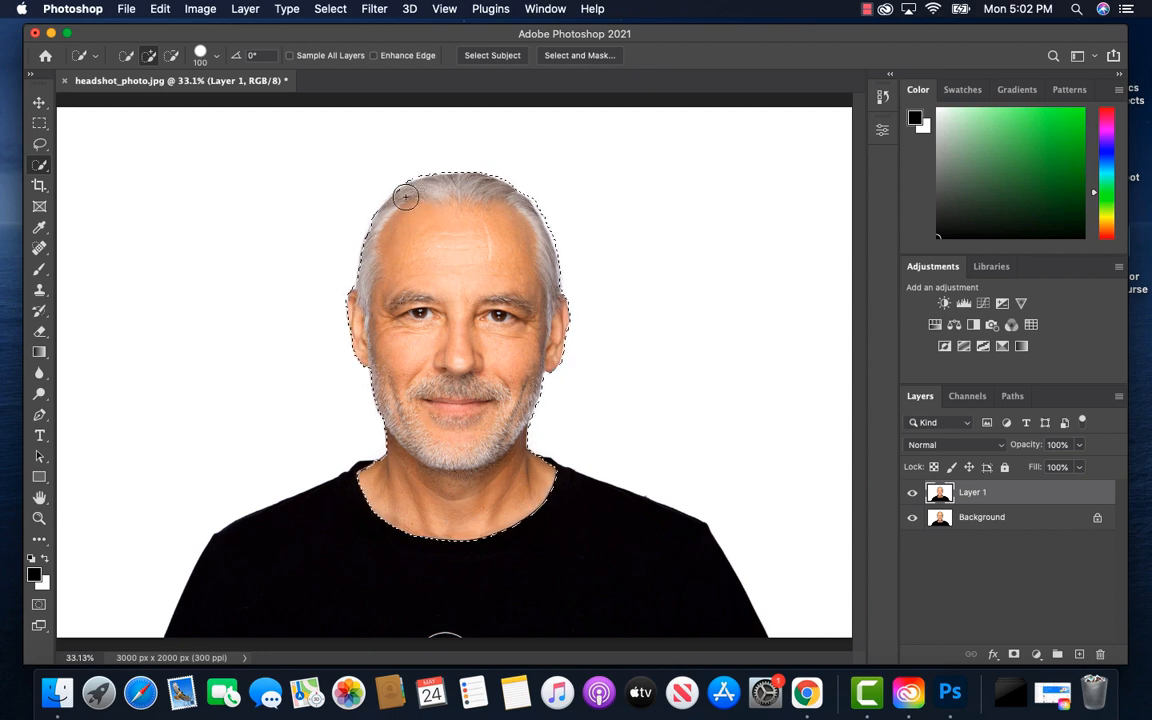
pyautogui.moveTo(405, 197); pyautogui.dragTo(384, 229)
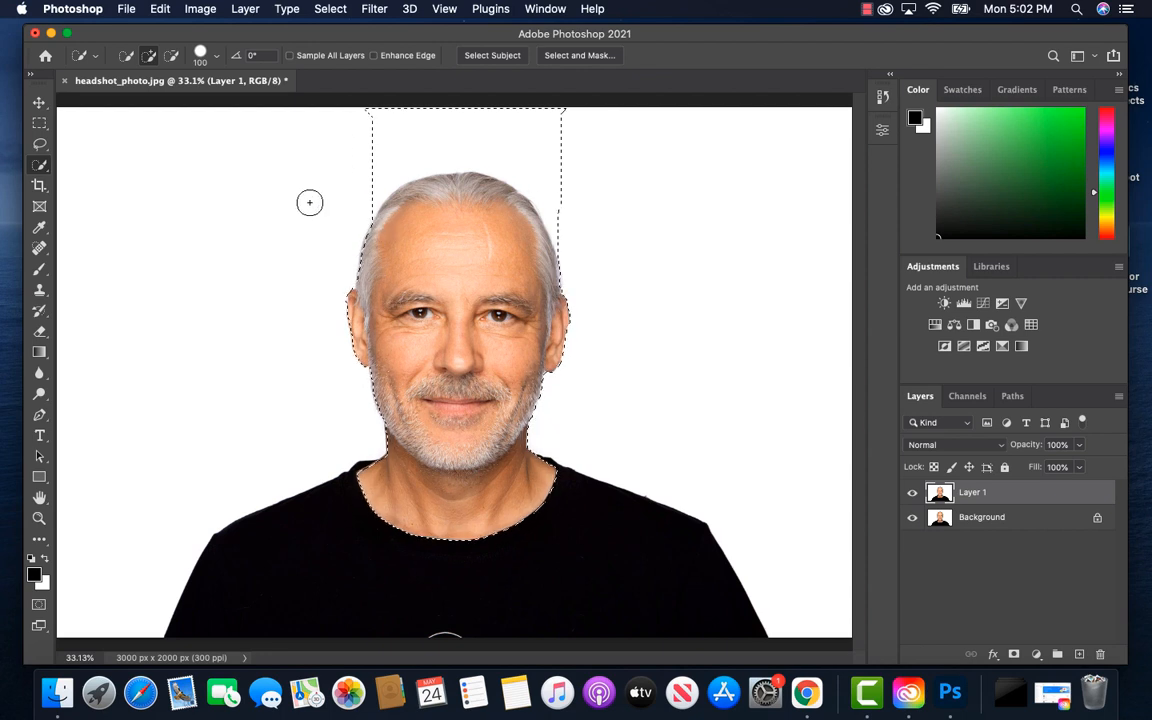
pyautogui.press('super+z')
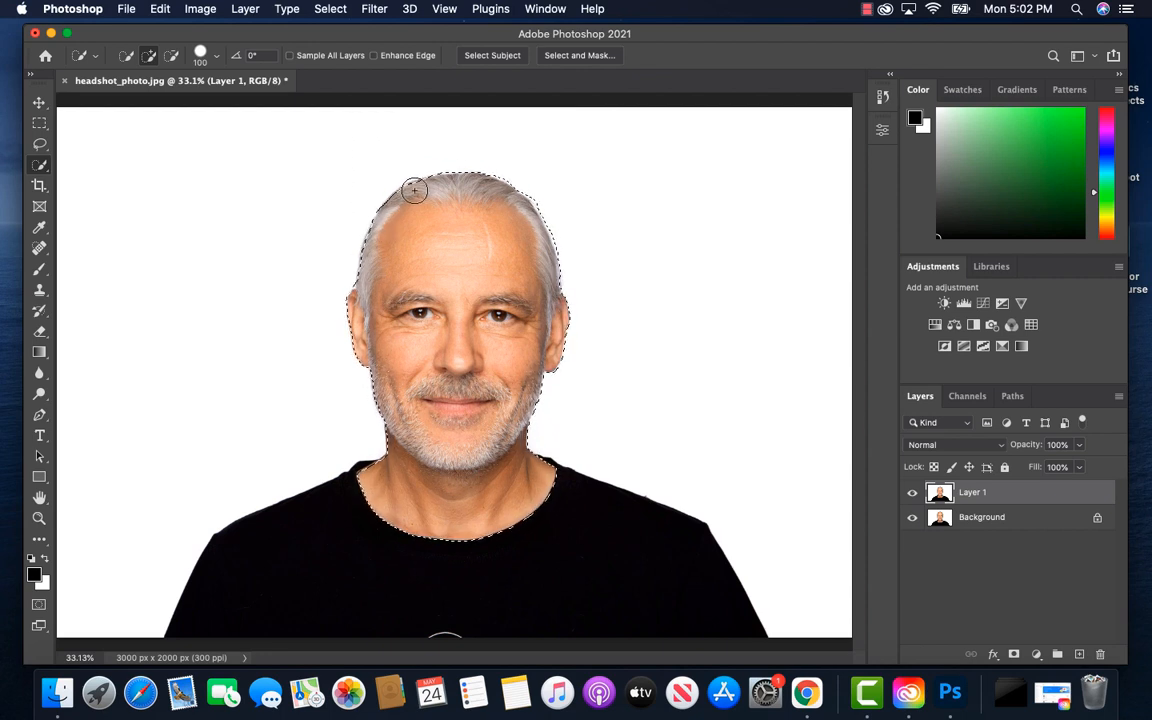
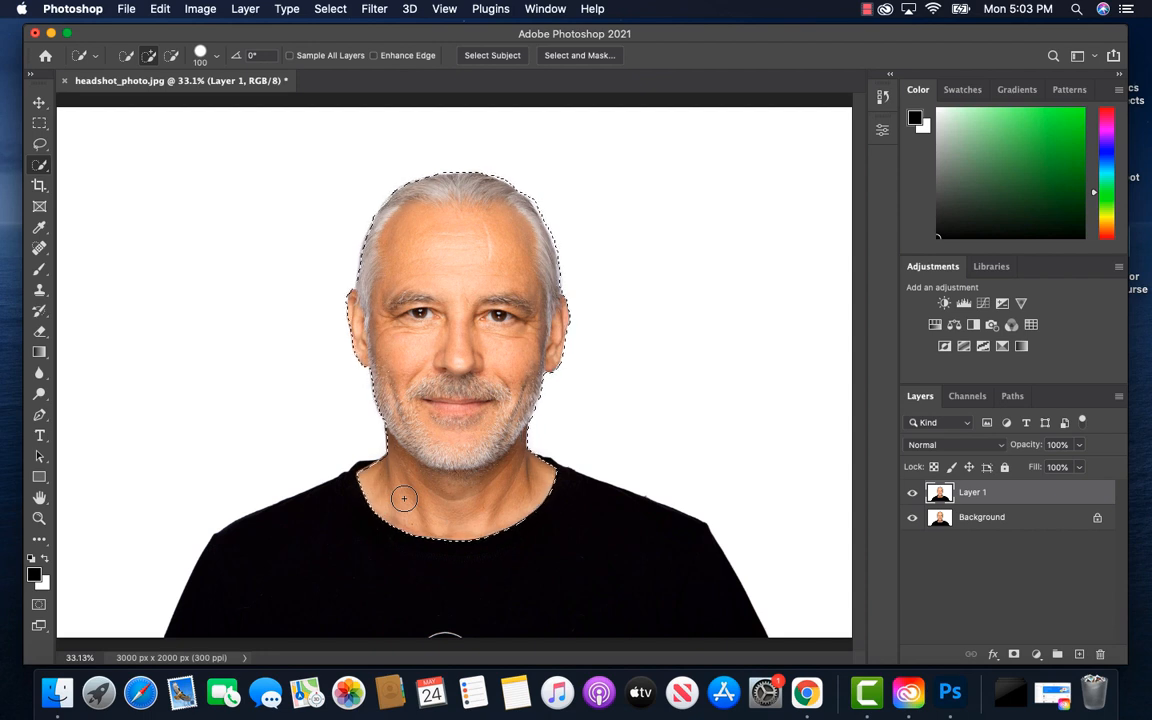
# Trim the quick selection's lower edge to the upper neck with a 60-pixel brush, leaving the lower neck near the shirt collar unselected
pyautogui.press('[')
pyautogui.press('[')
pyautogui.press('[')
pyautogui.press('[')
pyautogui.press('alt')
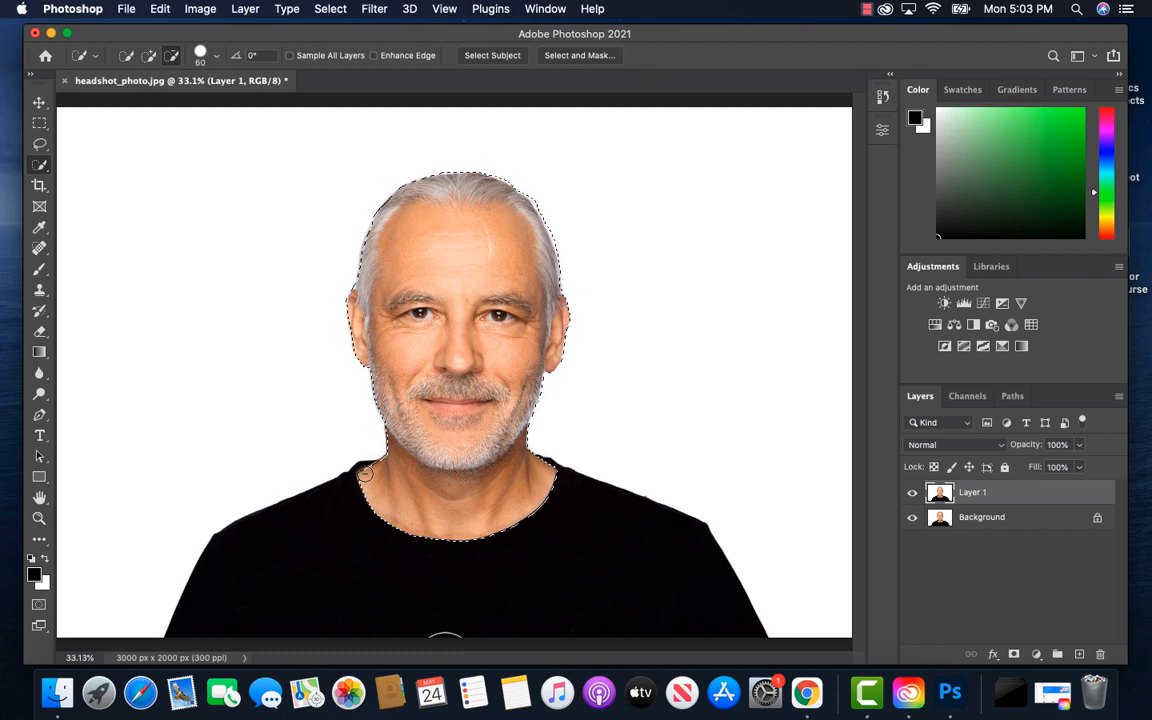
pyautogui.moveTo(380, 496)
pyautogui.mouseDown()
pyautogui.moveTo(507, 531)
pyautogui.moveTo(511, 517)
pyautogui.mouseUp()
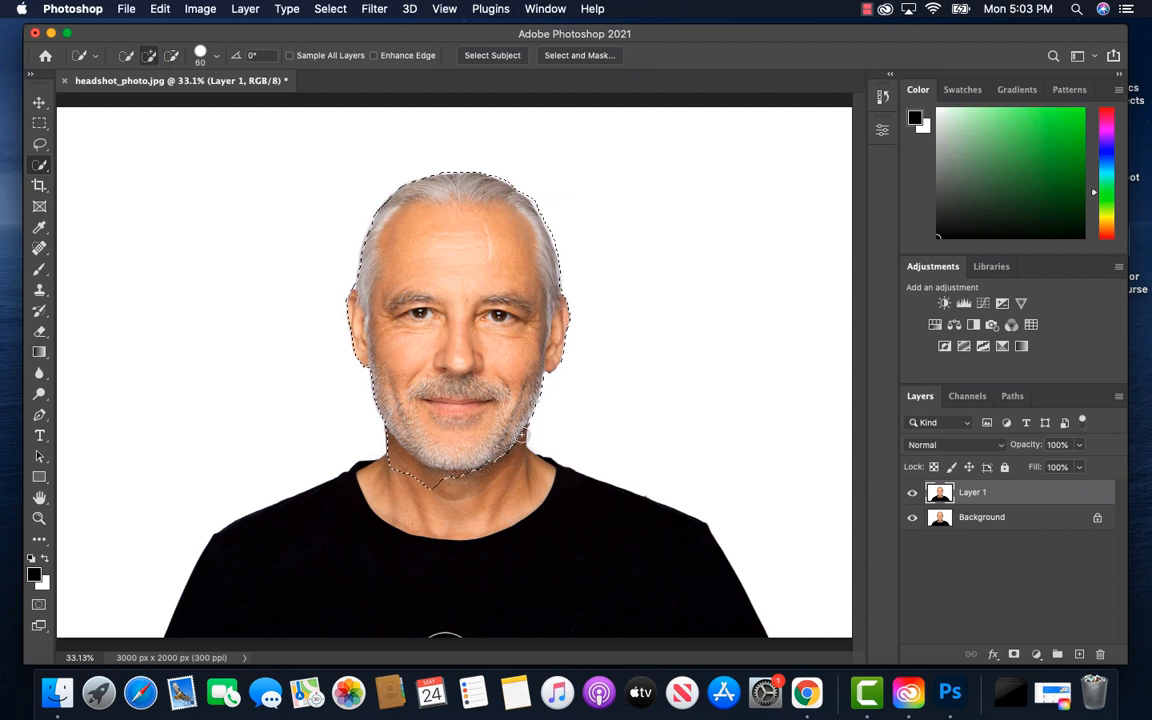
pyautogui.moveTo(517, 450); pyautogui.dragTo(490, 471)
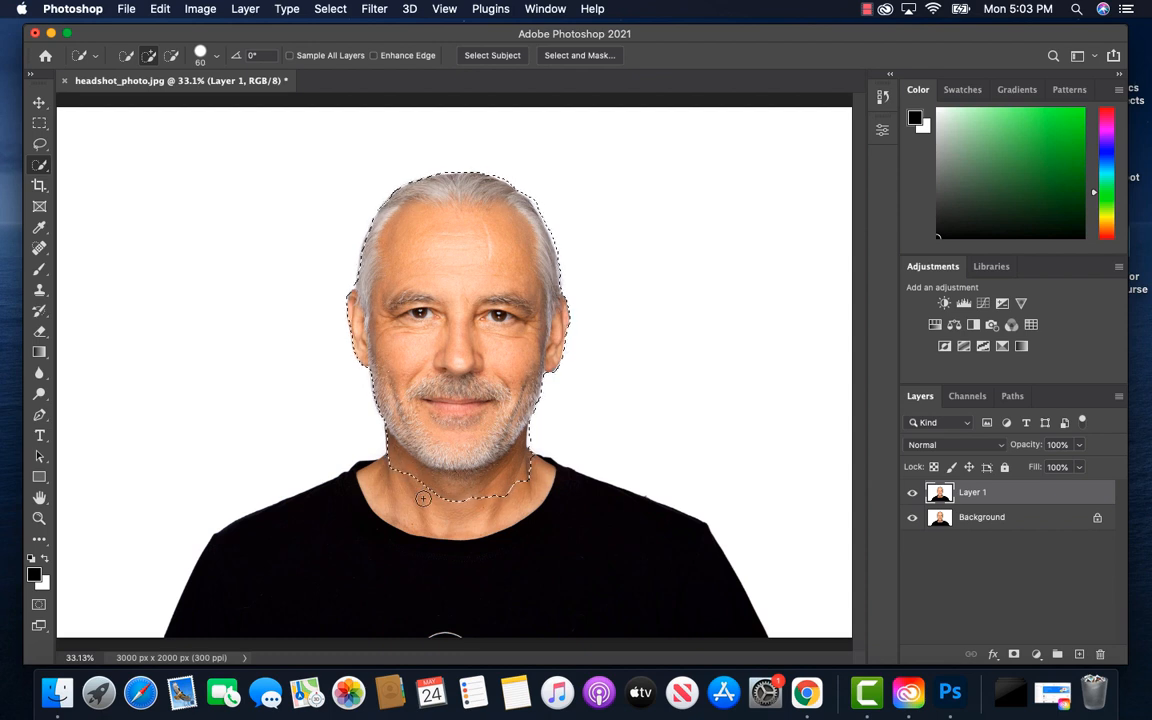
pyautogui.press('alt')
pyautogui.moveTo(423, 498); pyautogui.dragTo(528, 502)
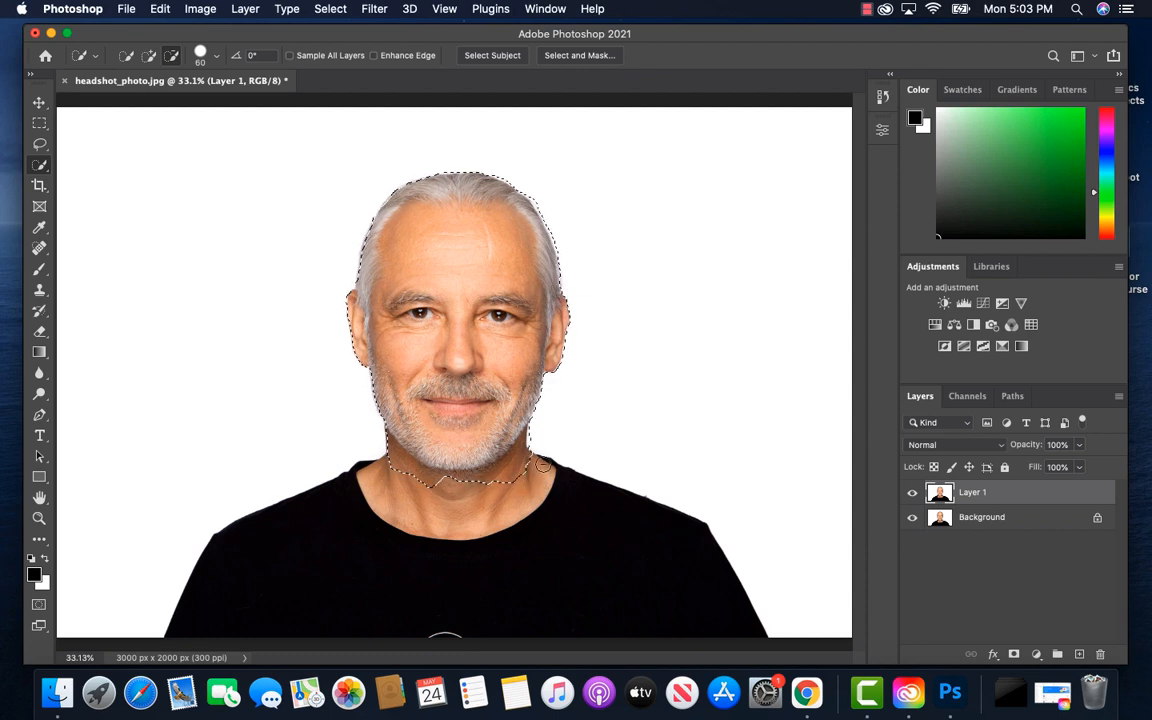
pyautogui.moveTo(528, 488); pyautogui.dragTo(539, 454)
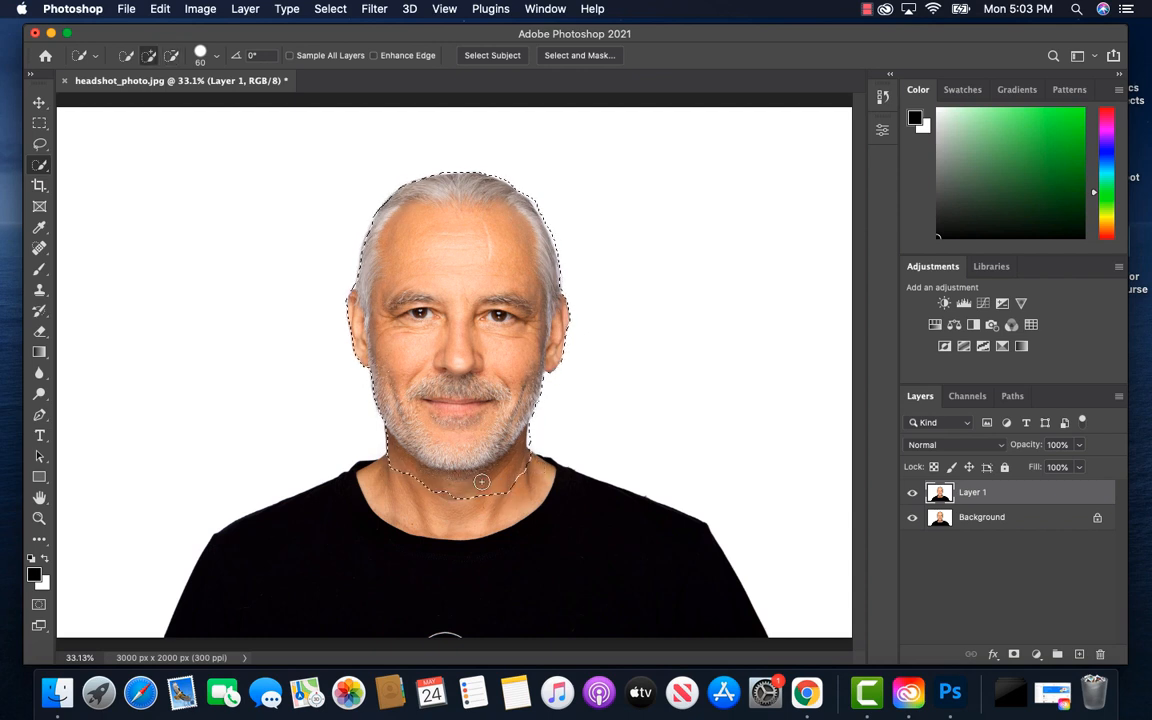
pyautogui.moveTo(482, 482); pyautogui.dragTo(444, 486)
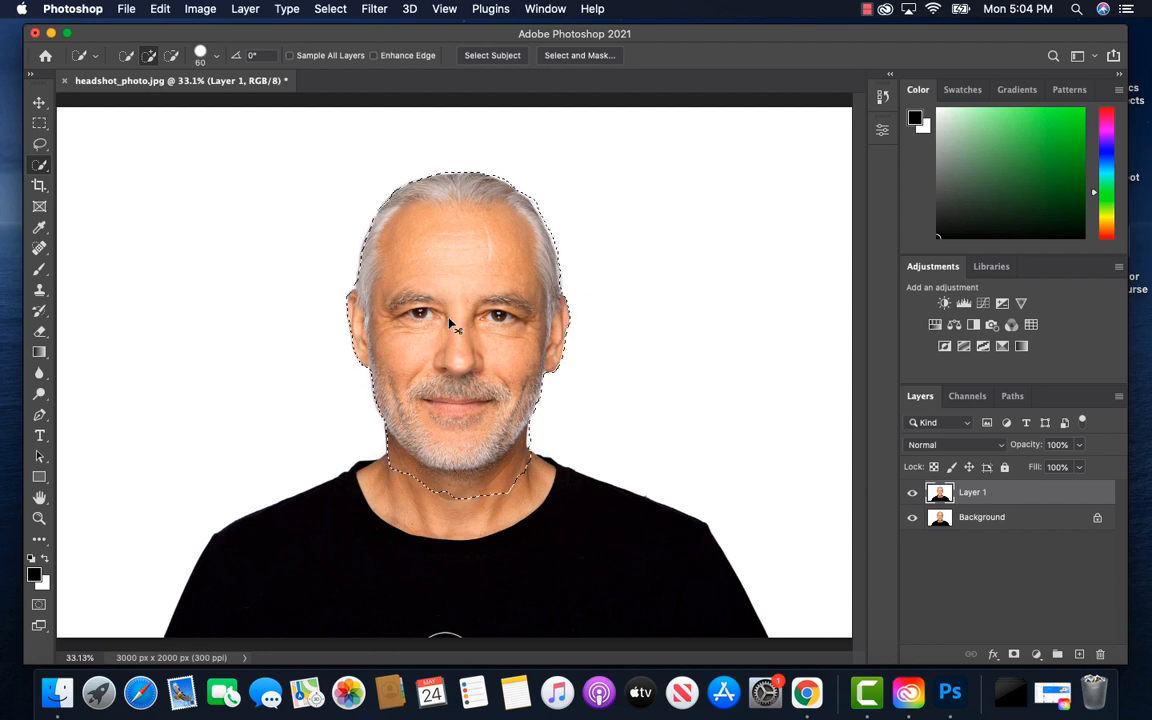
# Copy the selected head to a new layer and inspect the cutout alone by temporarily hiding the two layers below
pyautogui.press('super+j')
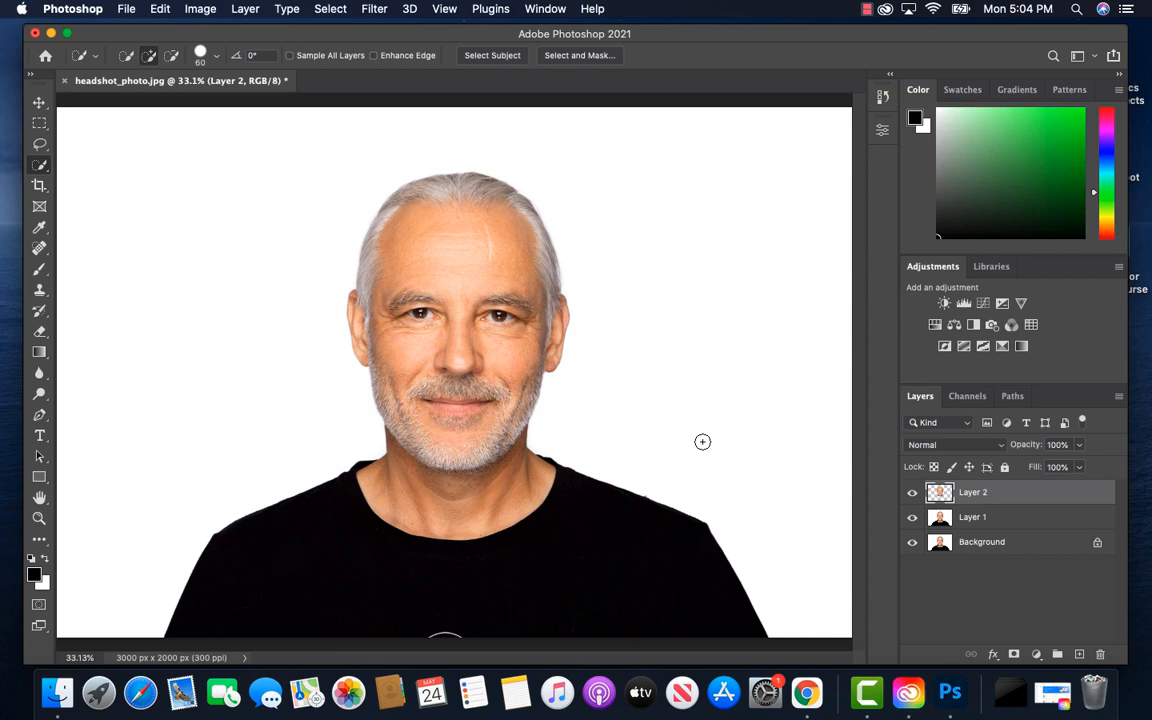
pyautogui.click(912, 517)
pyautogui.click(912, 542)
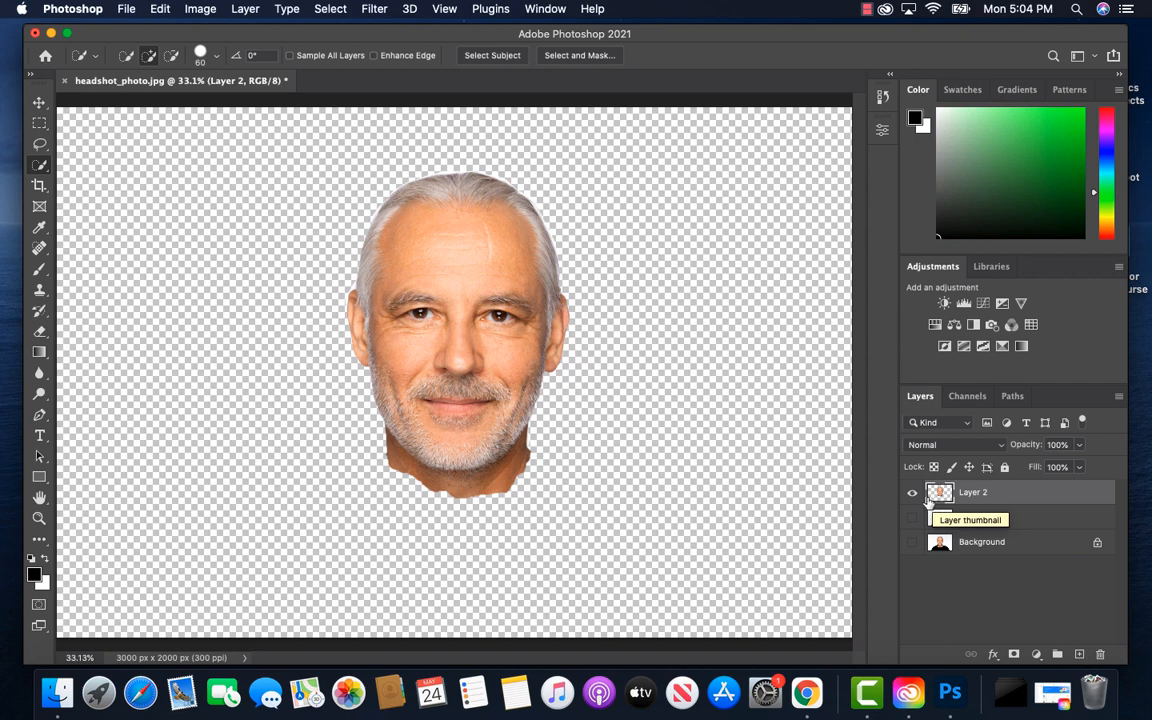
pyautogui.click(911, 517)
pyautogui.click(912, 543)
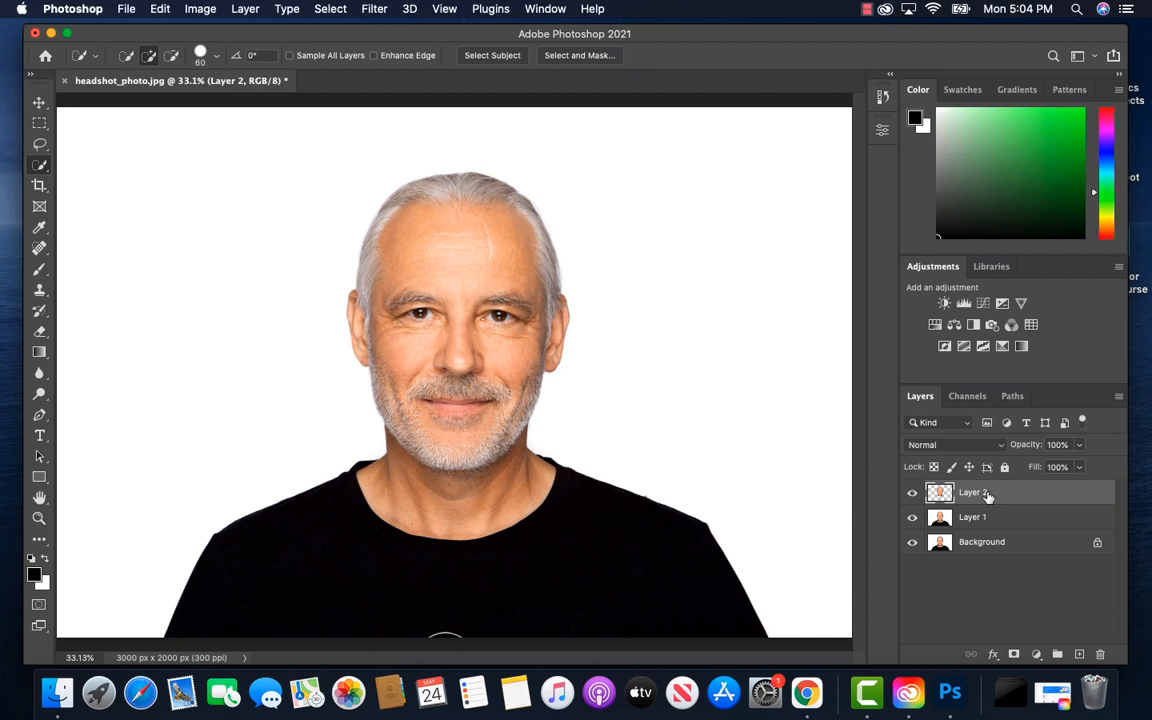
# Free-transform the head copy to about 119% proportionally and move it up to about X 1500 px, Y 801 px over the neck
pyautogui.press('super+t')
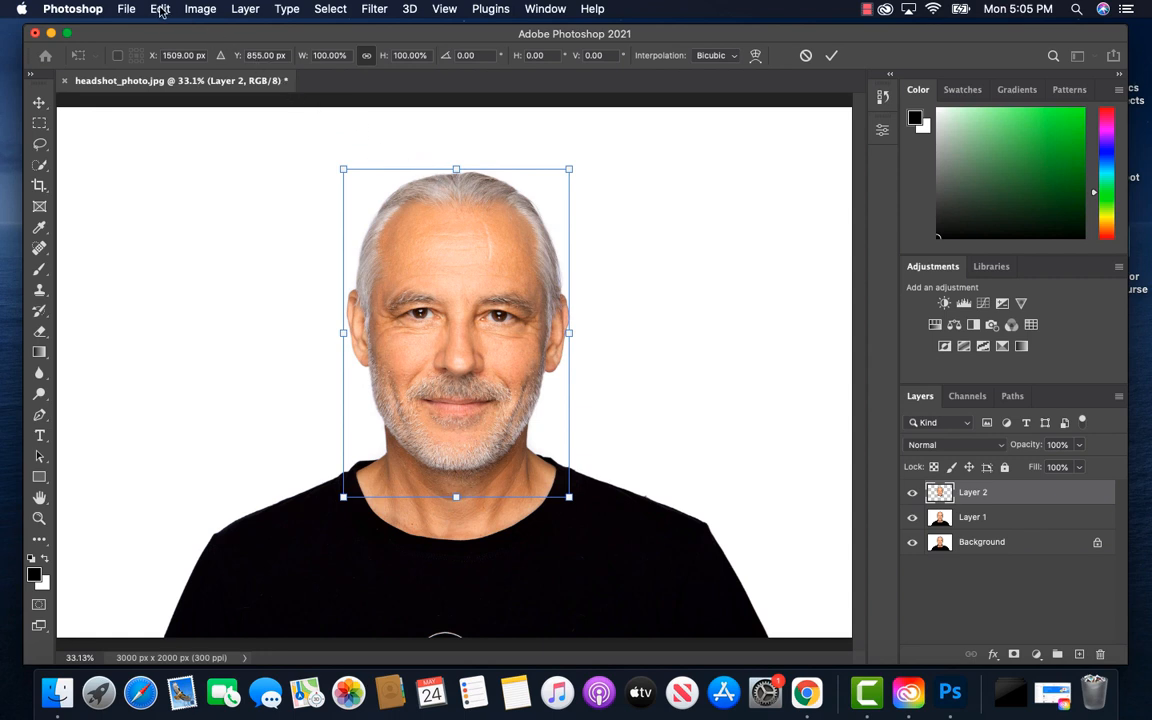
pyautogui.click(160, 11)
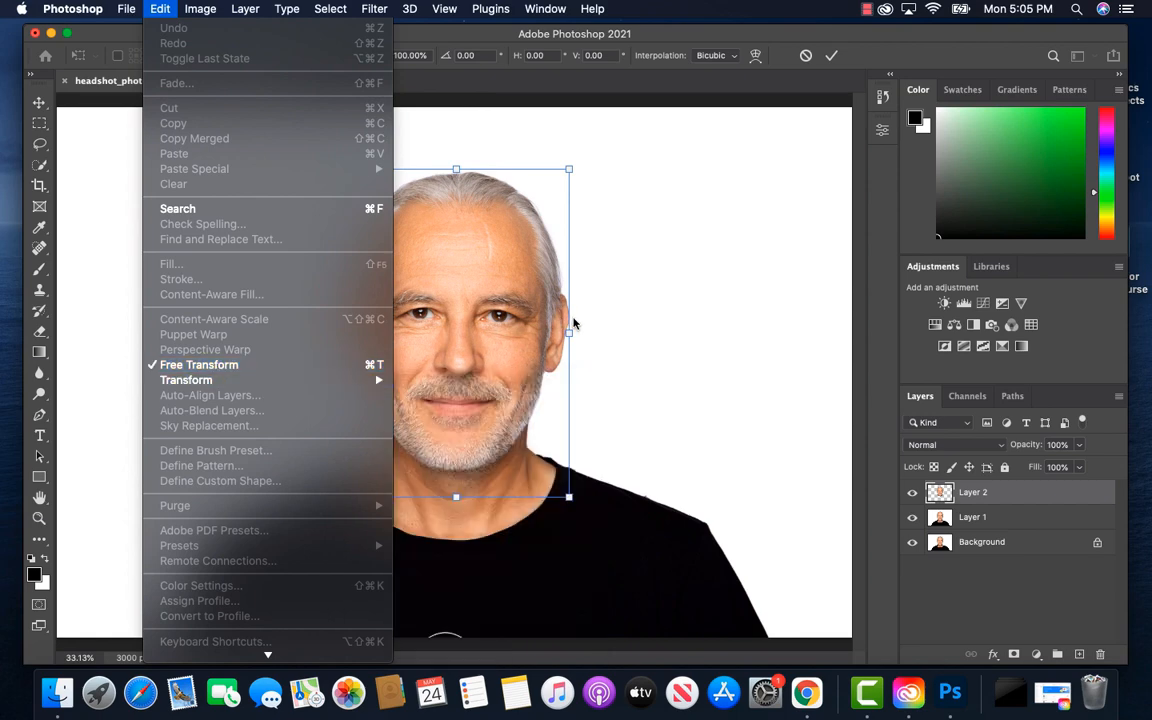
pyautogui.click(573, 323)
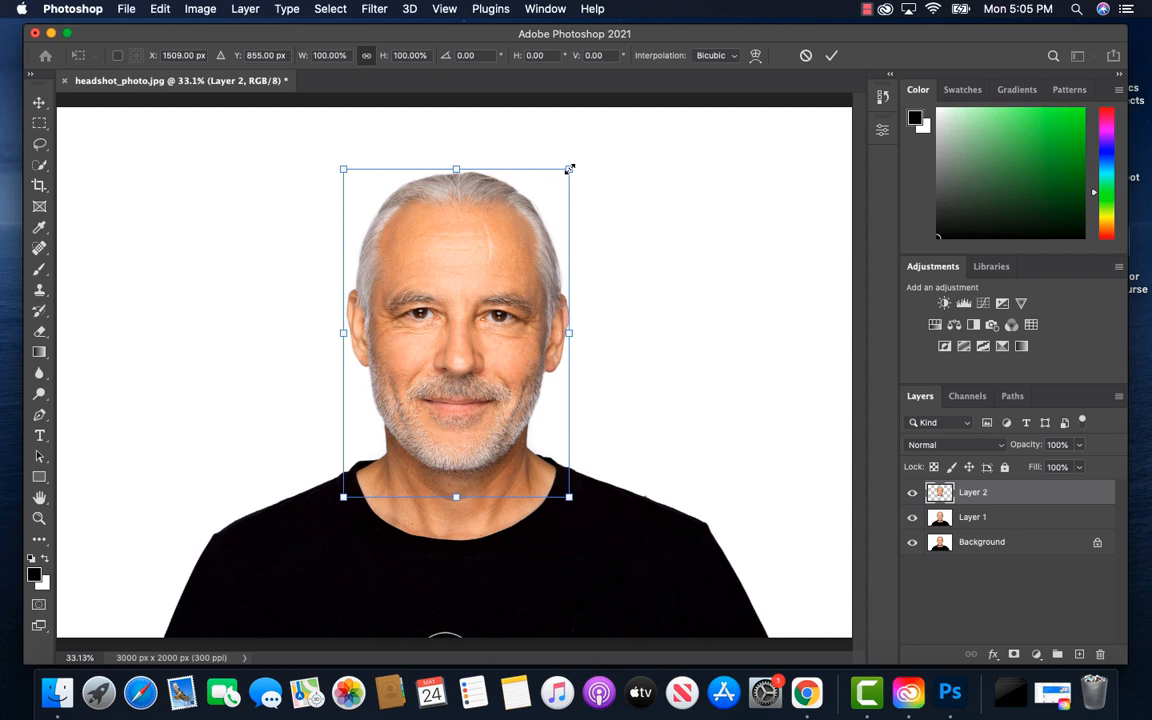
pyautogui.moveTo(569, 169); pyautogui.dragTo(594, 140)
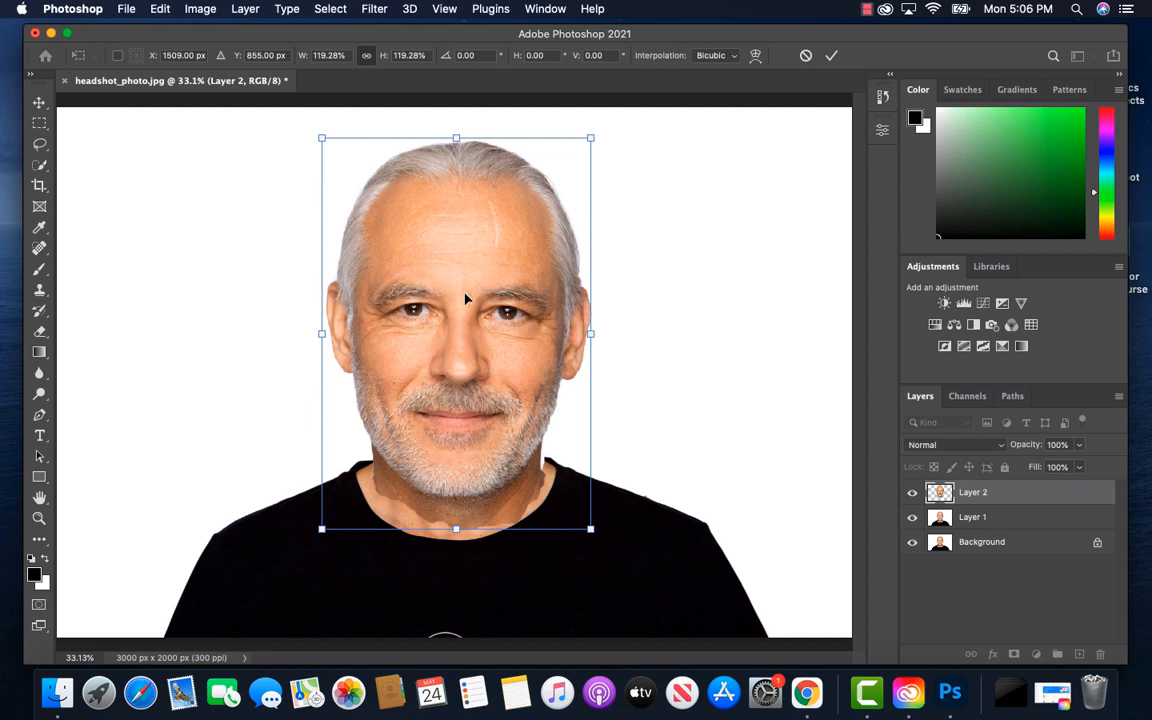
pyautogui.moveTo(465, 298); pyautogui.dragTo(465, 284)
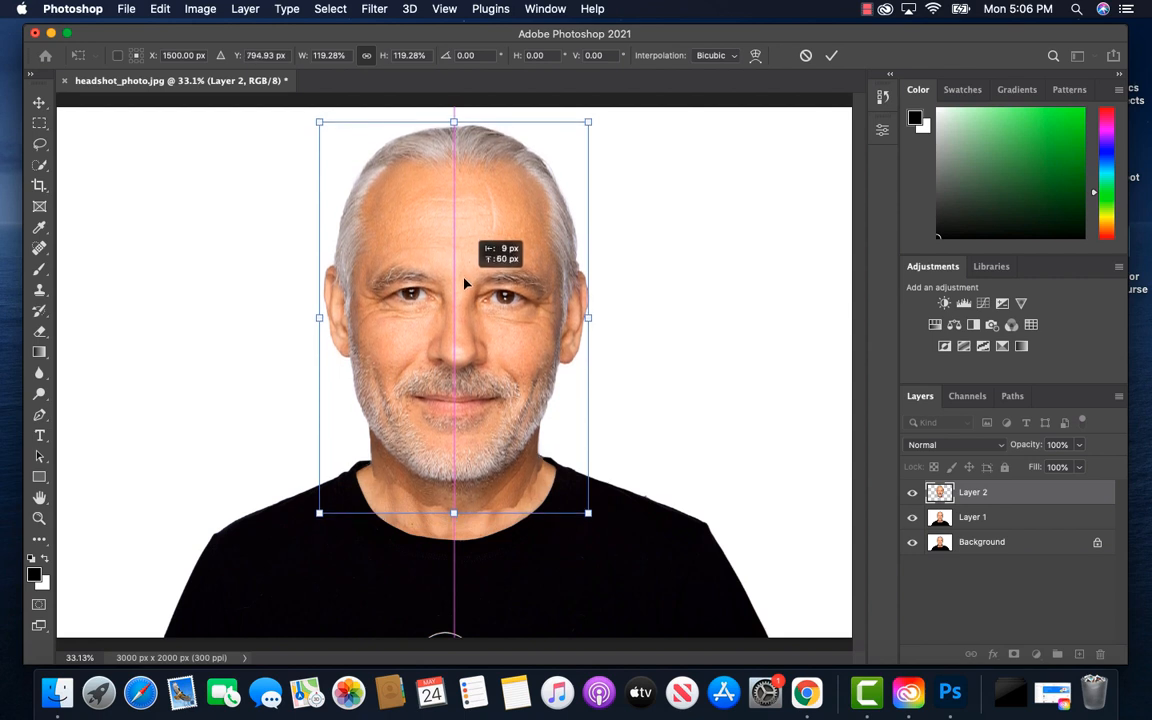
pyautogui.moveTo(465, 284); pyautogui.dragTo(457, 287)
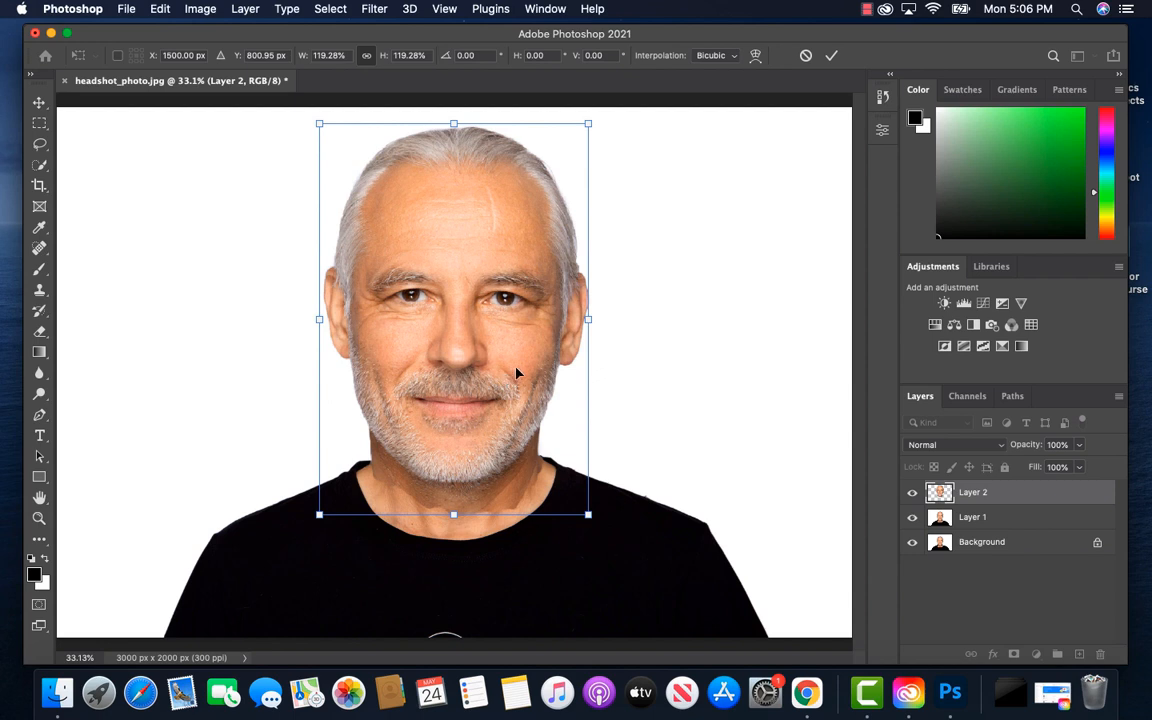
# Warp the lower corners of the enlarged head slightly so its neck edges line up with the neck beneath, and apply the transform
pyautogui.rightClick(517, 373)
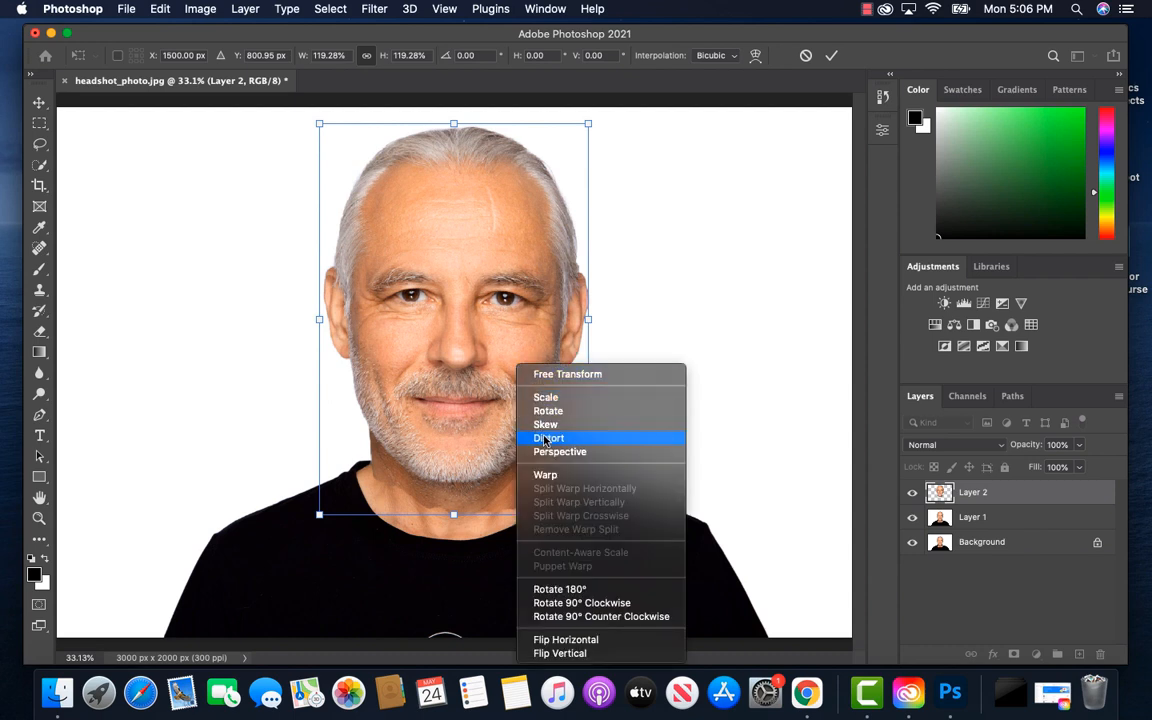
pyautogui.click(548, 475)
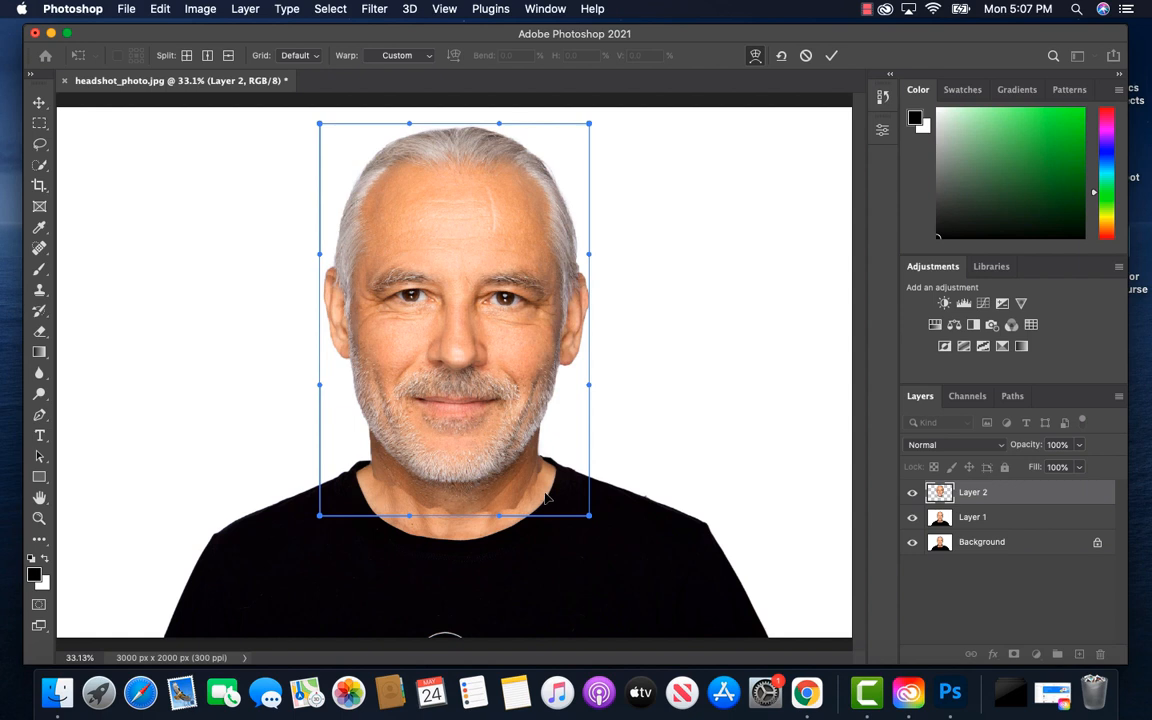
pyautogui.moveTo(547, 497); pyautogui.dragTo(546, 494)
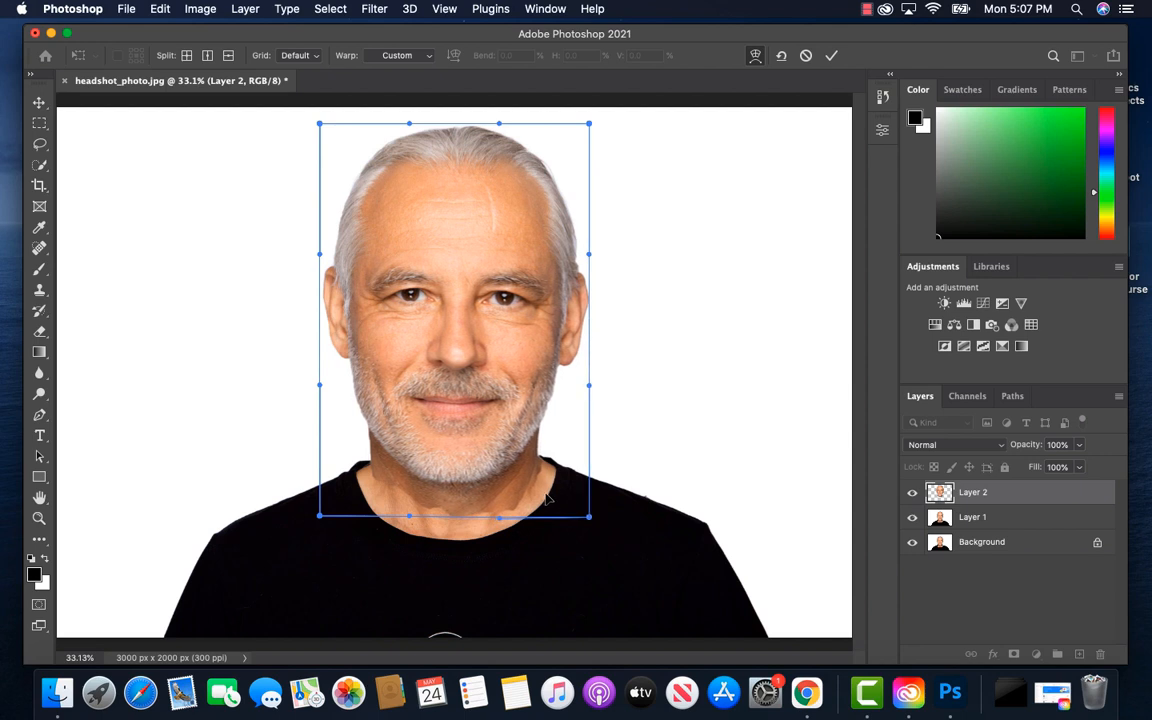
pyautogui.moveTo(354, 492); pyautogui.dragTo(366, 488)
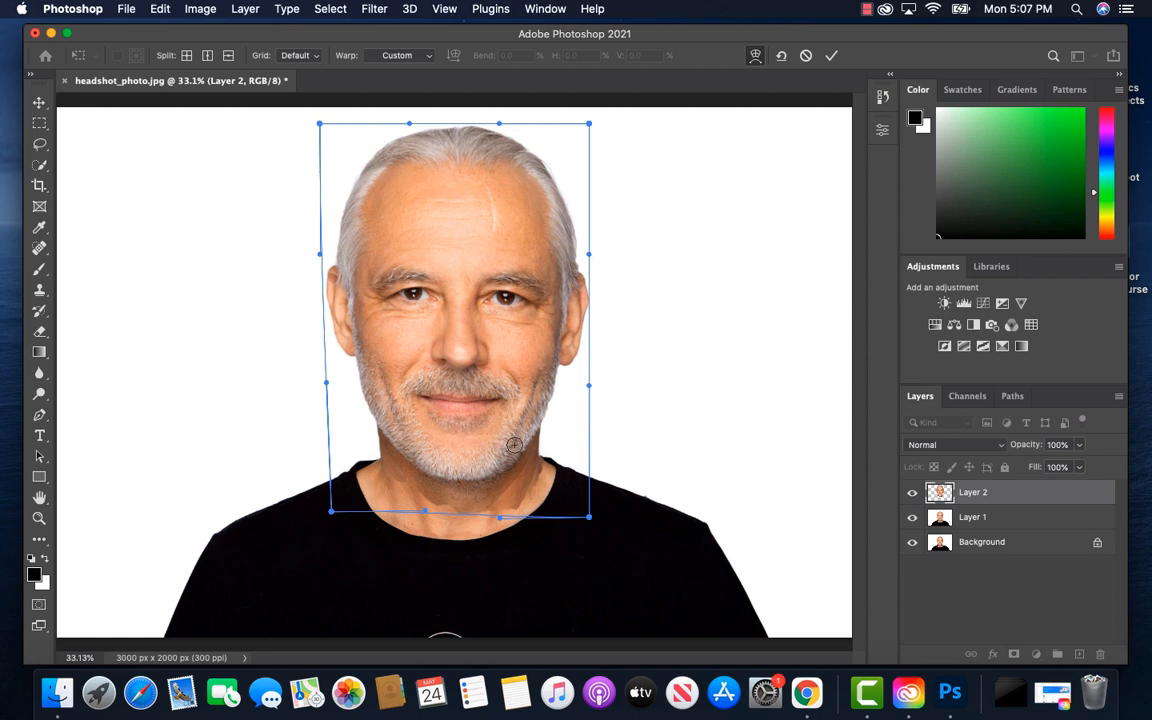
pyautogui.press('Return')
pyautogui.press('w')
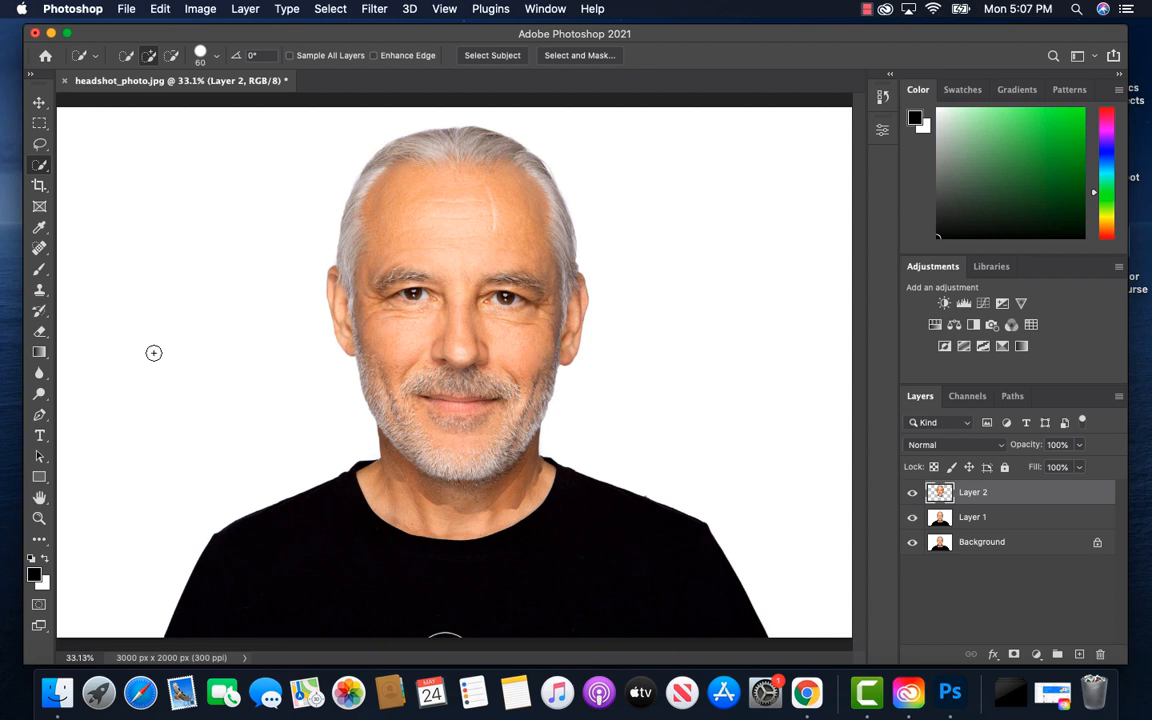
# Erase the ragged shadow edge across the neck on Layer 2 with a soft 40-pixel eraser at 0% hardness
pyautogui.click(40, 333)
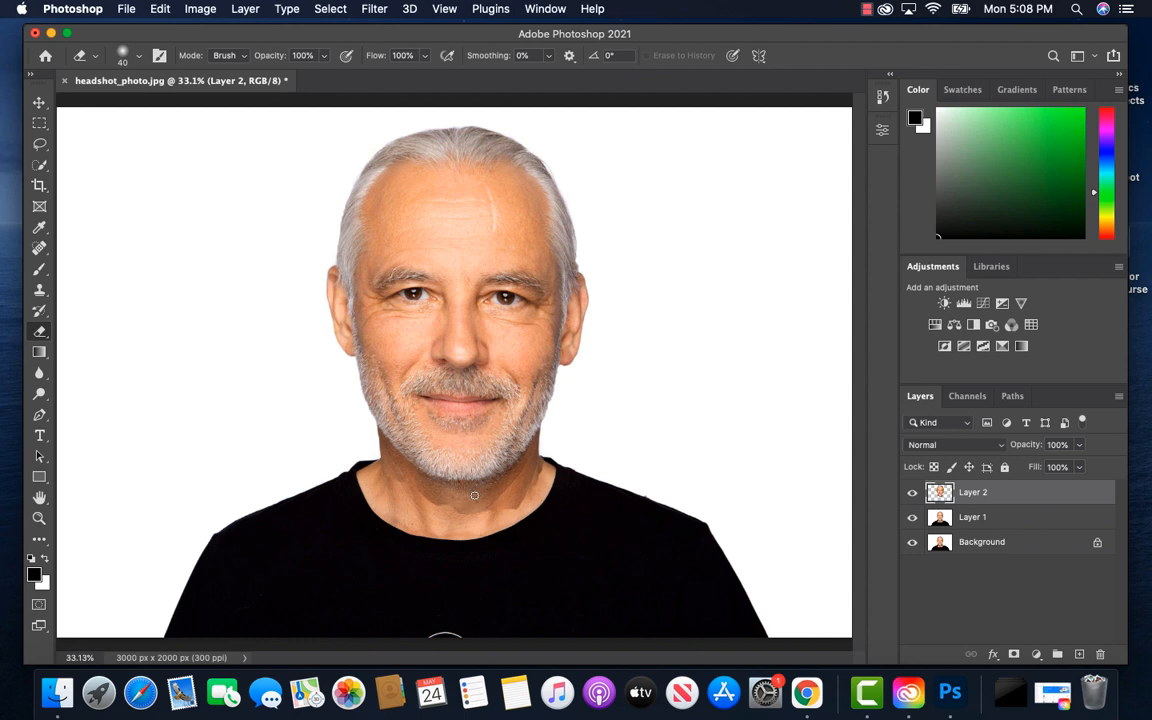
pyautogui.press('super+equal')
pyautogui.press('super+equal')
pyautogui.press('super+equal')
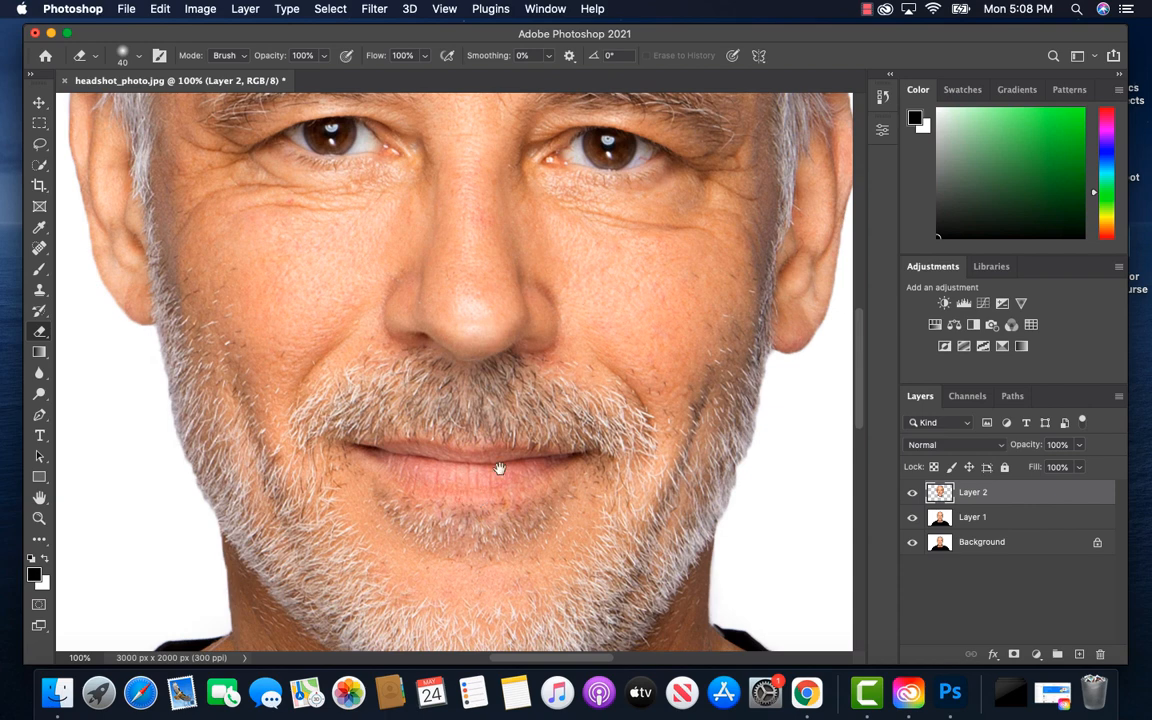
pyautogui.moveTo(532, 452); pyautogui.dragTo(534, 141)
pyautogui.moveTo(542, 125); pyautogui.dragTo(546, 113)
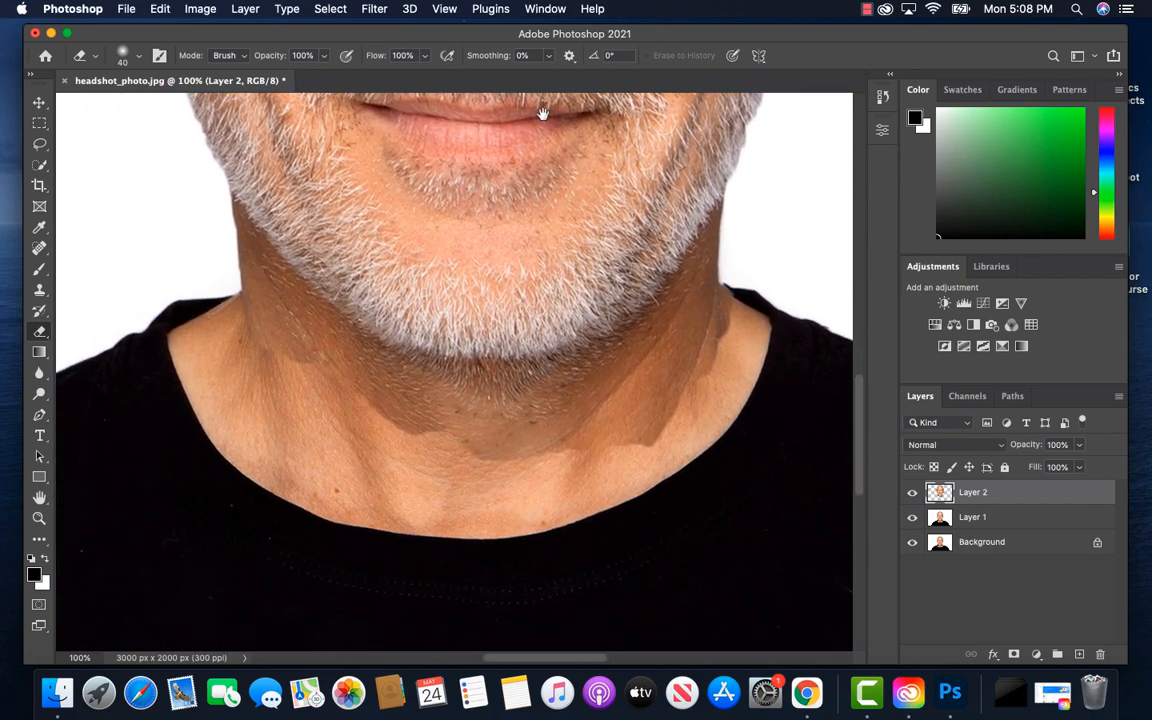
pyautogui.click(125, 55)
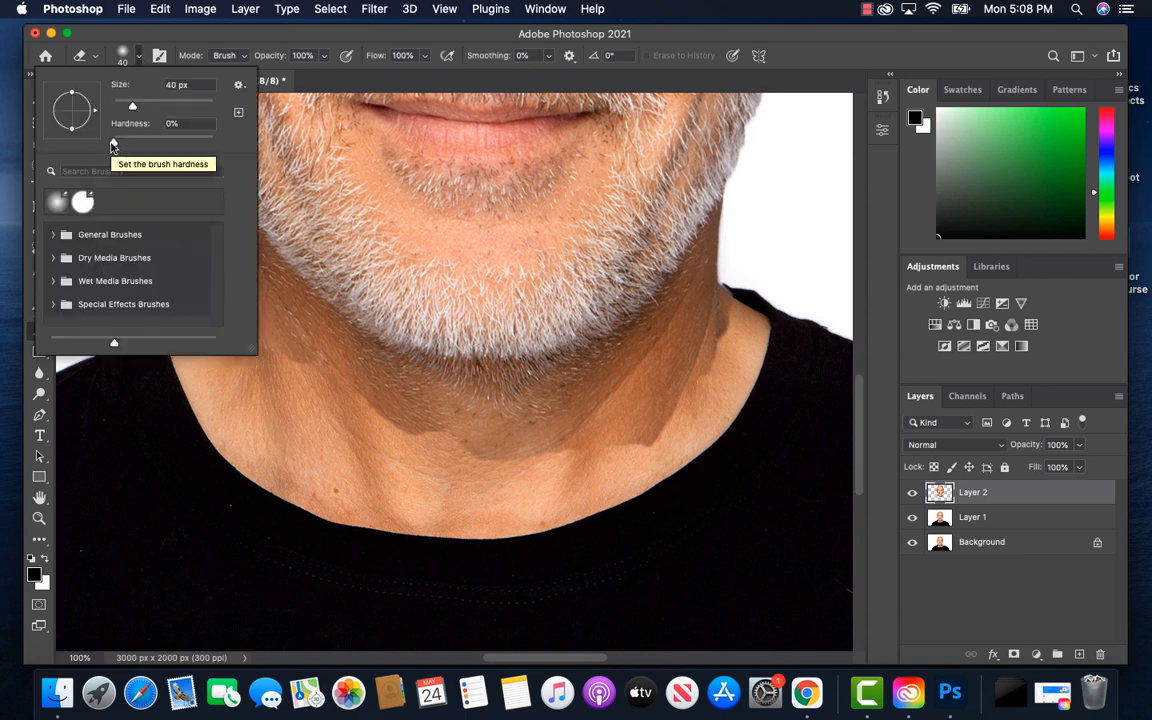
pyautogui.click(137, 60)
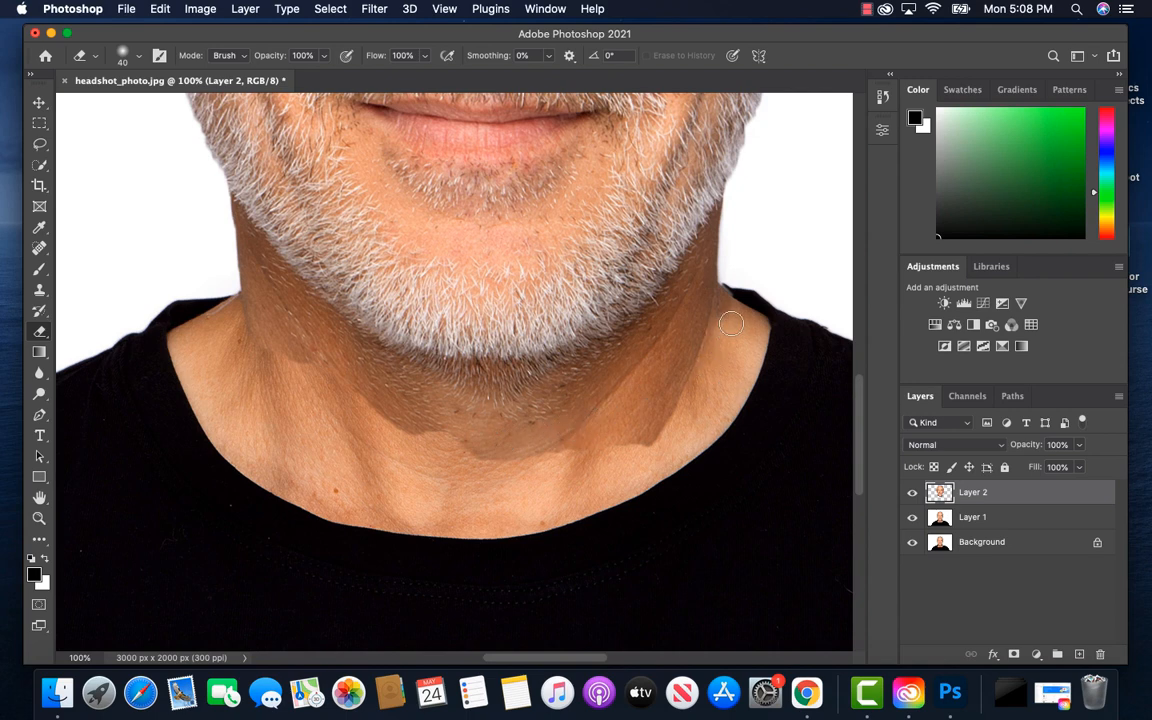
pyautogui.moveTo(730, 310)
pyautogui.mouseDown()
pyautogui.moveTo(626, 342)
pyautogui.moveTo(591, 387)
pyautogui.moveTo(563, 394)
pyautogui.moveTo(549, 451)
pyautogui.moveTo(462, 405)
pyautogui.moveTo(365, 385)
pyautogui.moveTo(368, 398)
pyautogui.moveTo(196, 288)
pyautogui.moveTo(228, 273)
pyautogui.moveTo(389, 415)
pyautogui.moveTo(420, 395)
pyautogui.moveTo(480, 395)
pyautogui.moveTo(545, 372)
pyautogui.moveTo(673, 389)
pyautogui.moveTo(633, 316)
pyautogui.moveTo(637, 290)
pyautogui.moveTo(595, 350)
pyautogui.moveTo(621, 400)
pyautogui.moveTo(531, 404)
pyautogui.mouseUp()
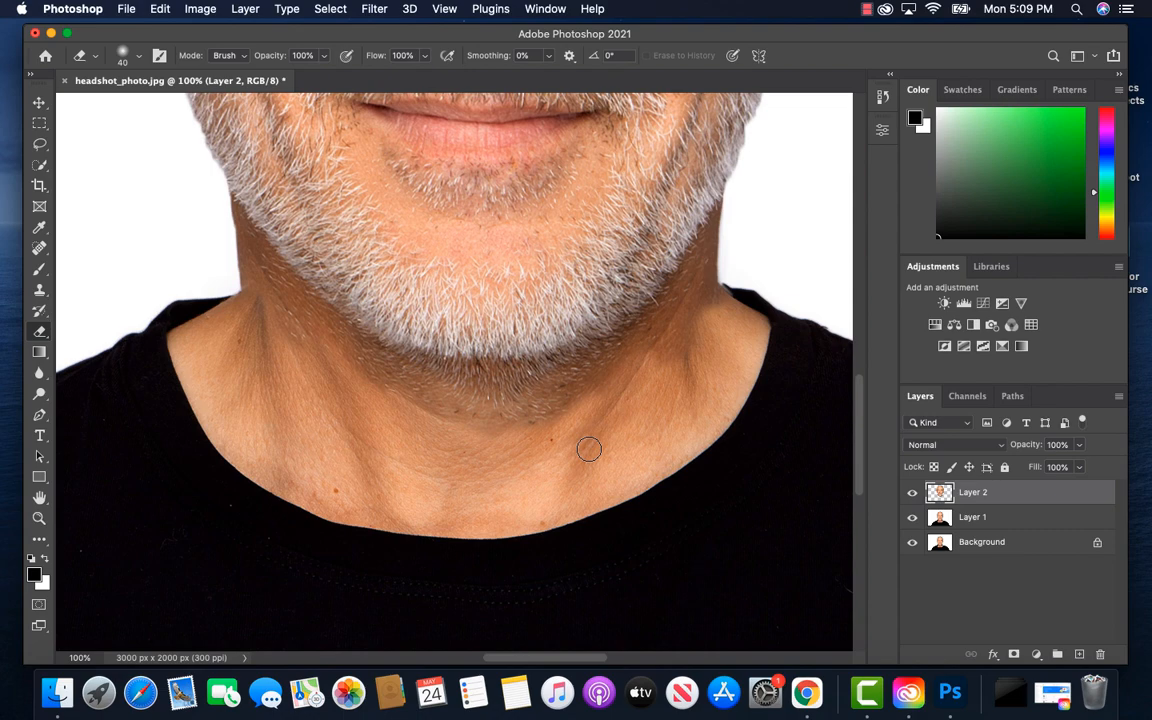
# Merge the enlarged head layer with Layer 1, leaving the Background layer separate
pyautogui.press('super+minus')
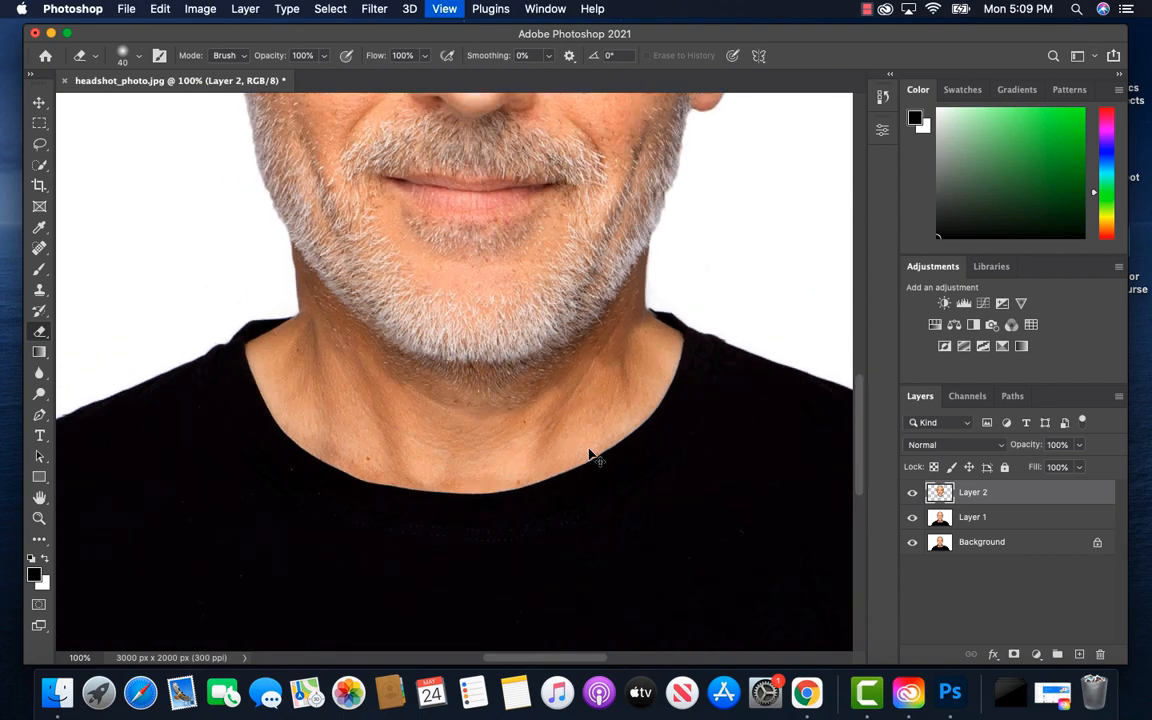
pyautogui.press('super+minus')
pyautogui.press('super+minus')
pyautogui.press('super+minus')
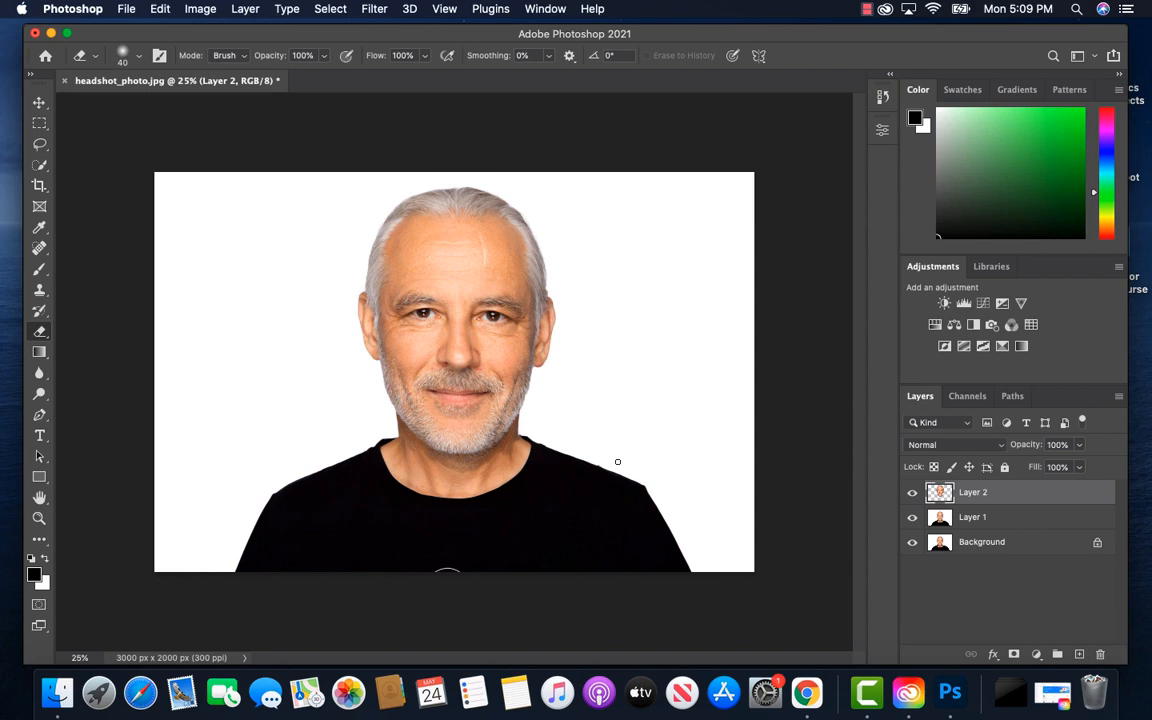
pyautogui.keyDown('shift'); pyautogui.click(1008, 521); pyautogui.keyUp('shift')
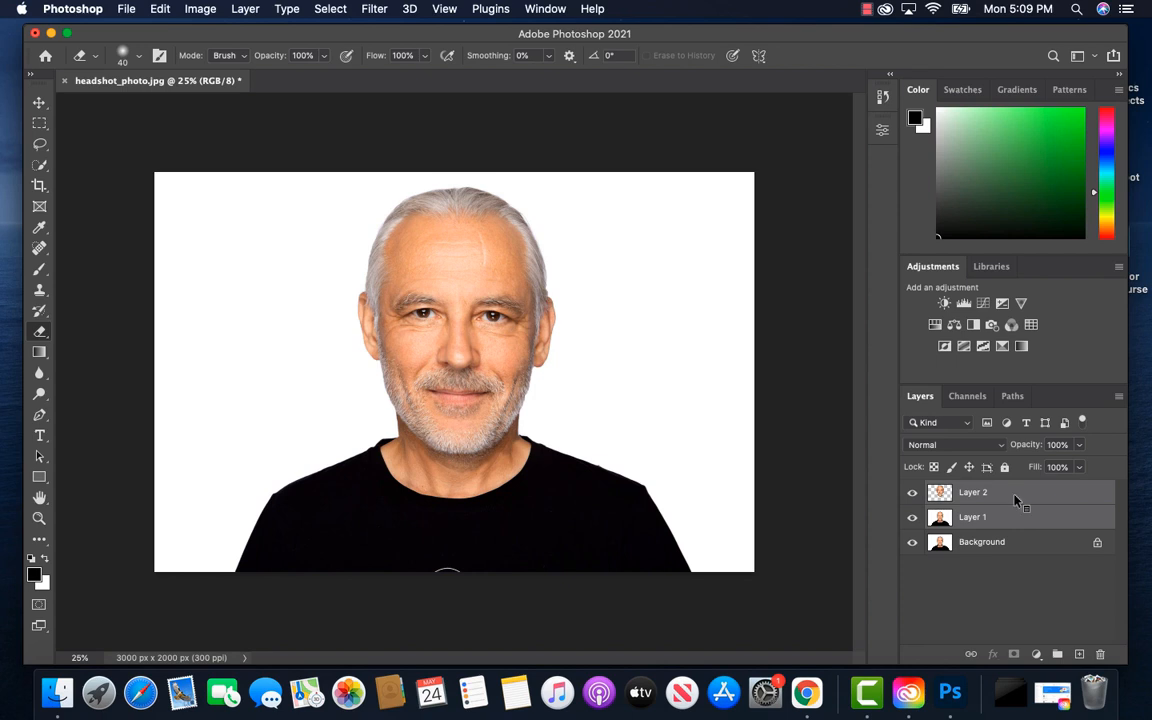
pyautogui.rightClick(1015, 500)
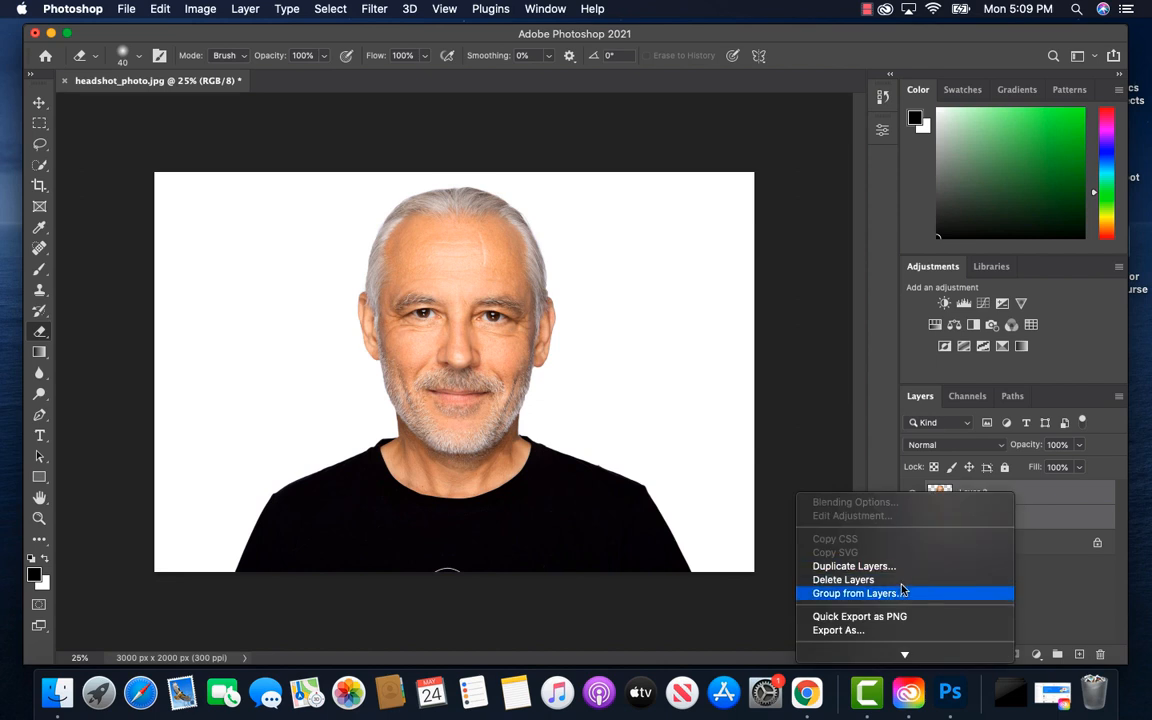
pyautogui.scroll(-3, 901, 593)
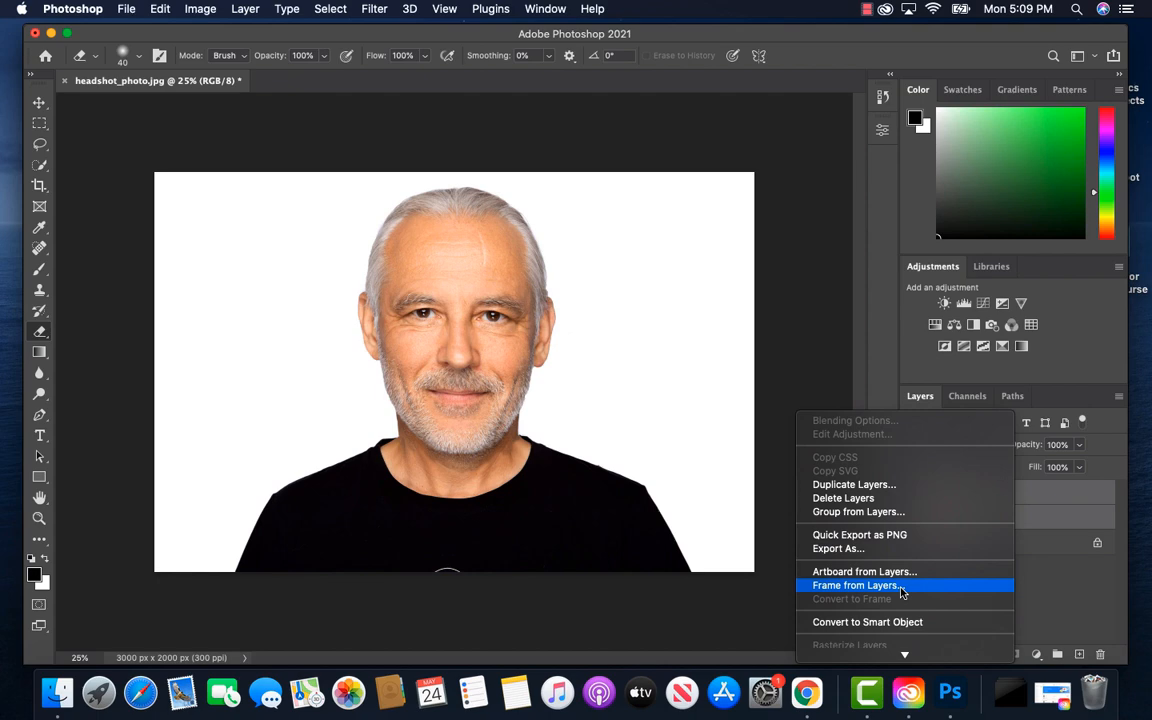
pyautogui.scroll(-8, 901, 593)
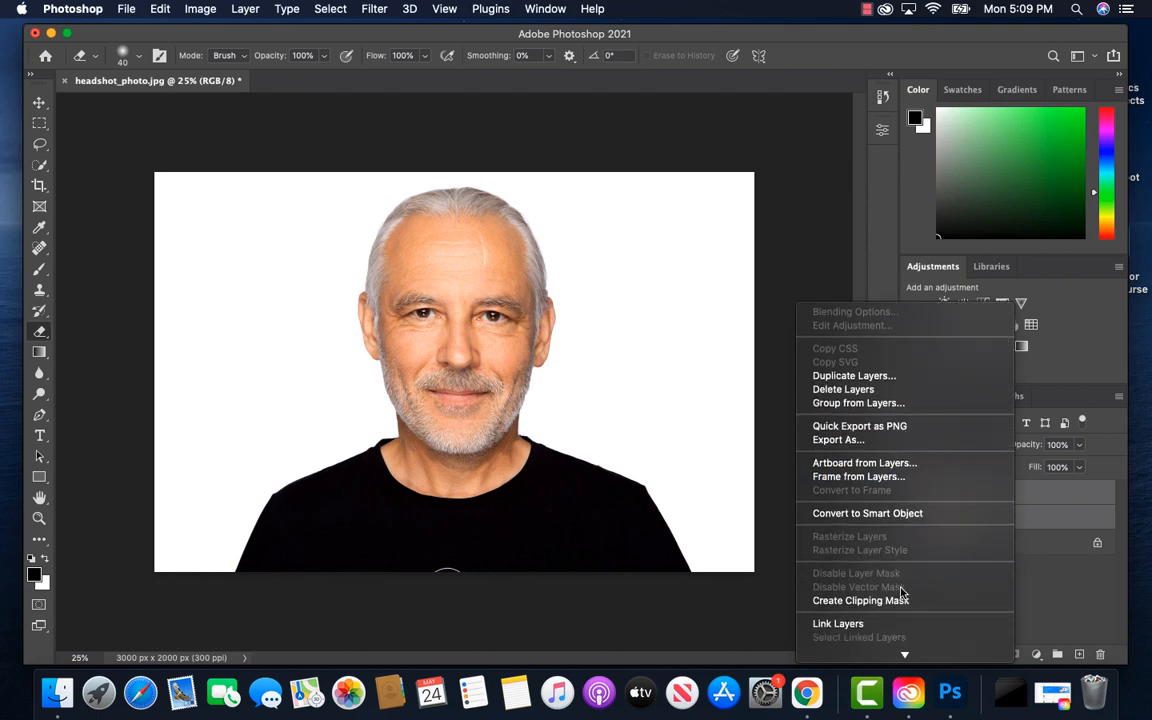
pyautogui.scroll(-2, 901, 593)
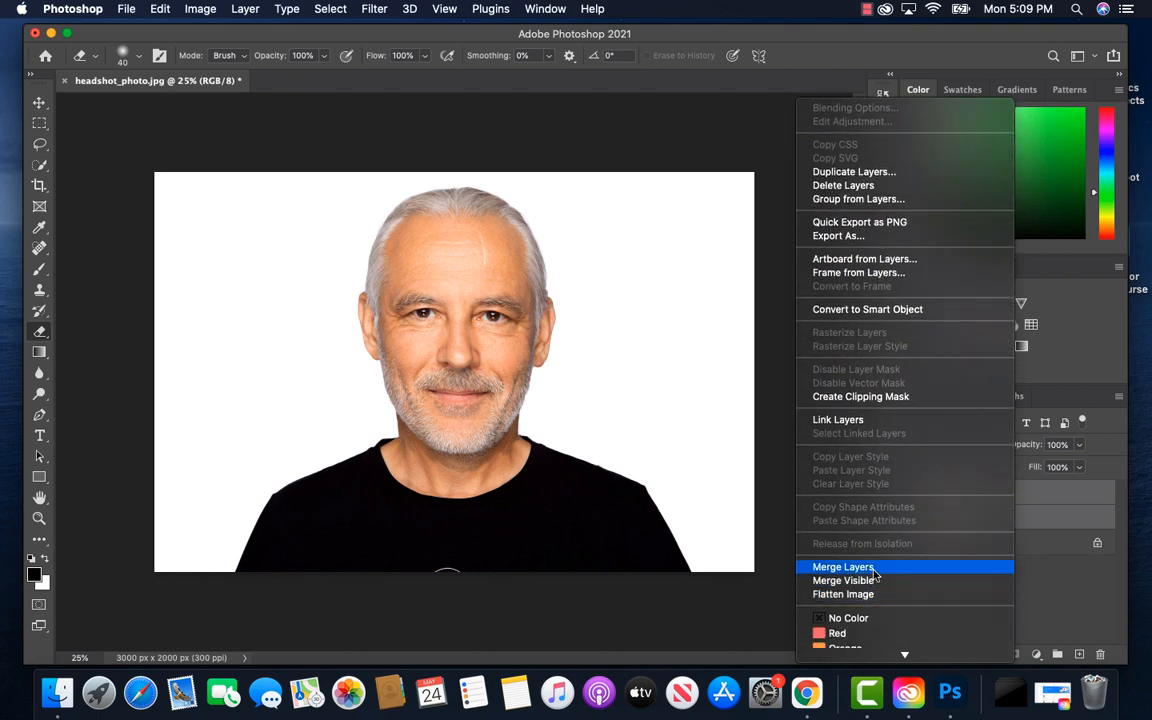
pyautogui.click(874, 565)
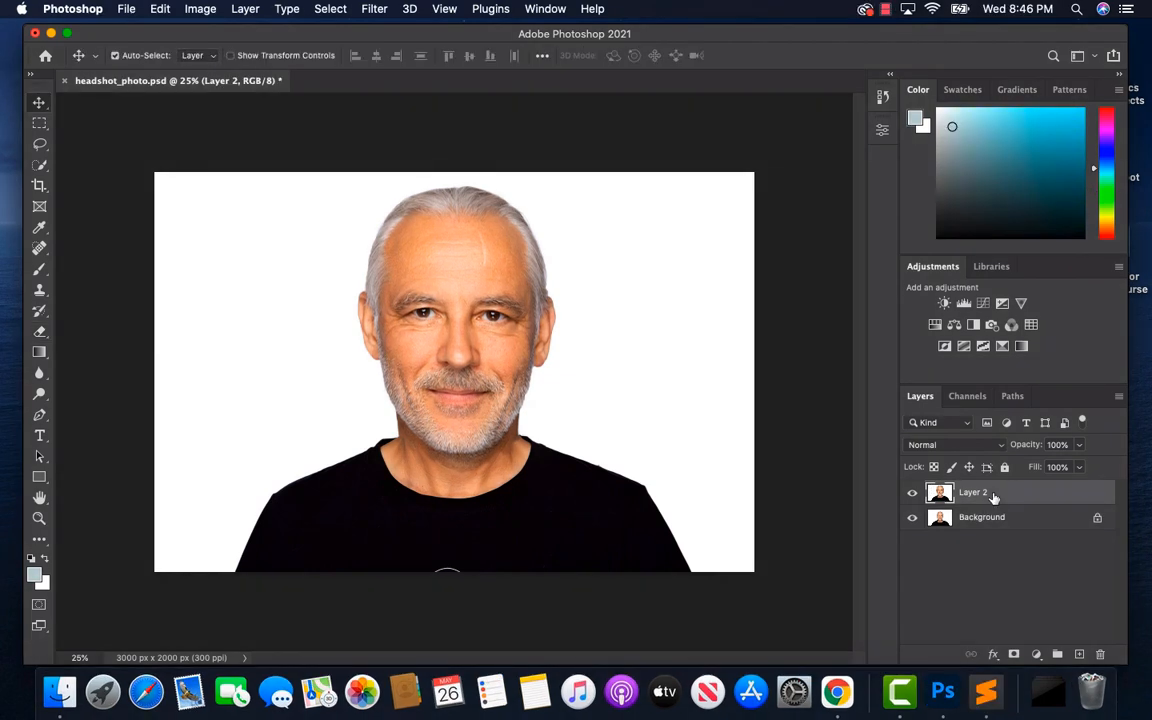
# Convert the merged Layer 2 to a Smart Object and duplicate it
pyautogui.rightClick(993, 497)
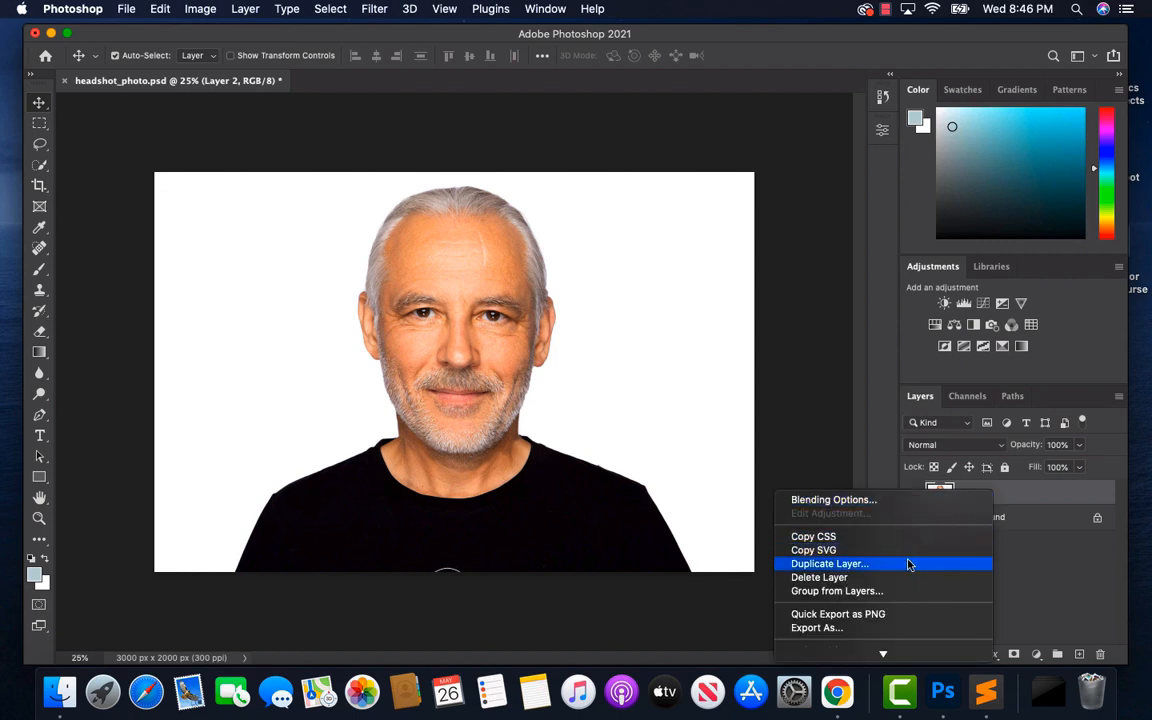
pyautogui.scroll(-3, 908, 565)
pyautogui.scroll(-2, 908, 565)
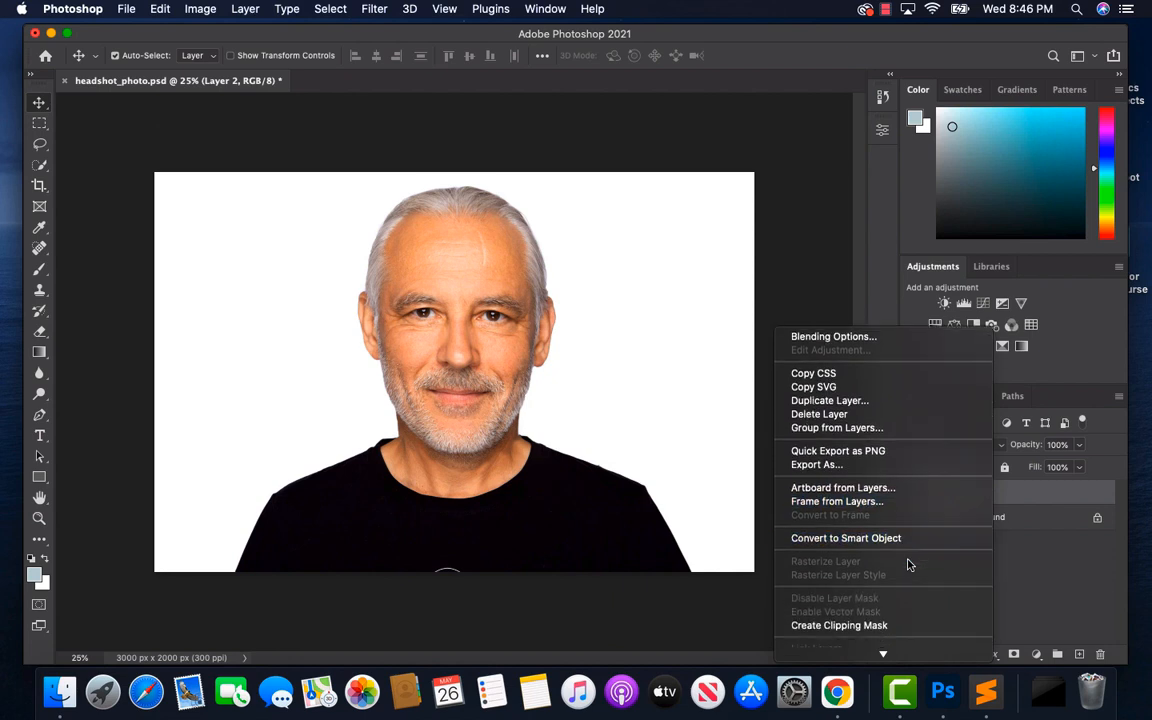
pyautogui.click(855, 538)
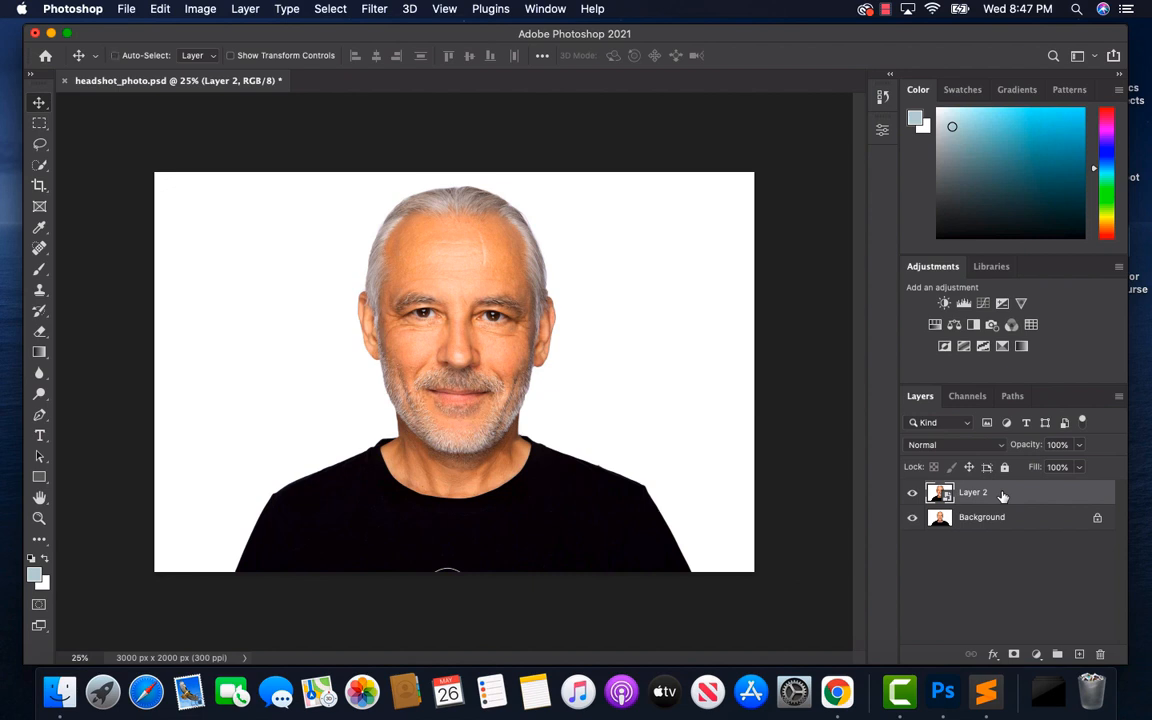
pyautogui.press('super+j')
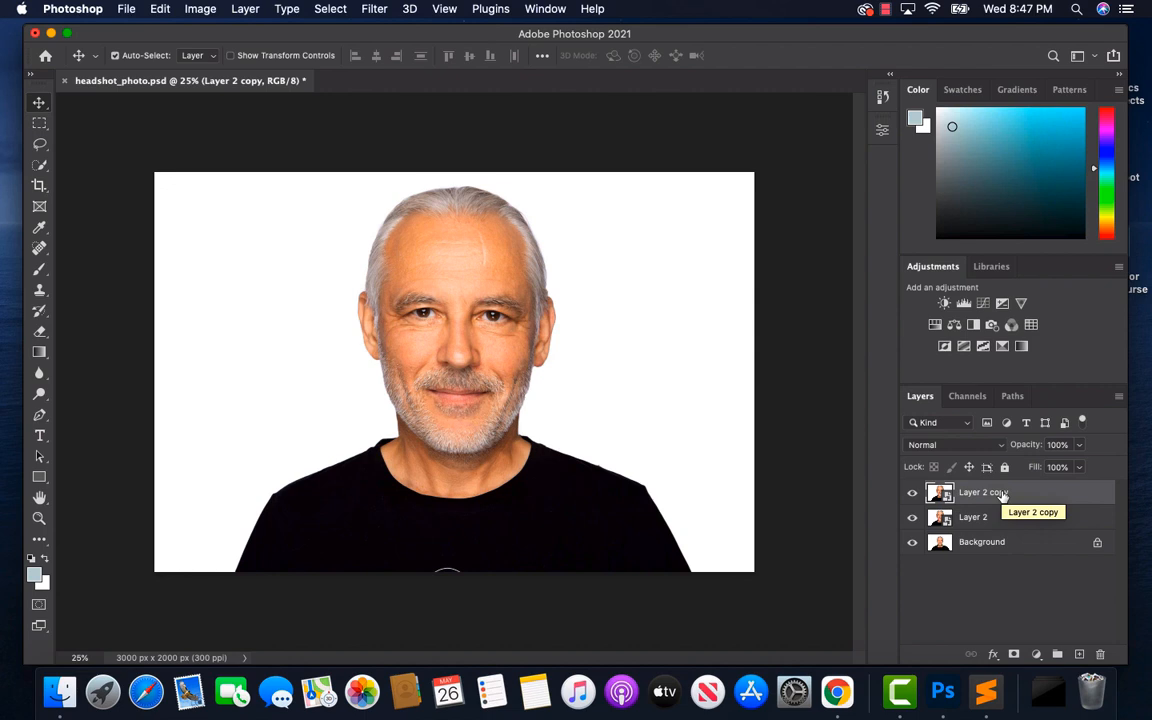
# Rename the lower Smart Object layer "Before" and its copy above "After"
pyautogui.doubleClick(977, 518)
pyautogui.write('Before')
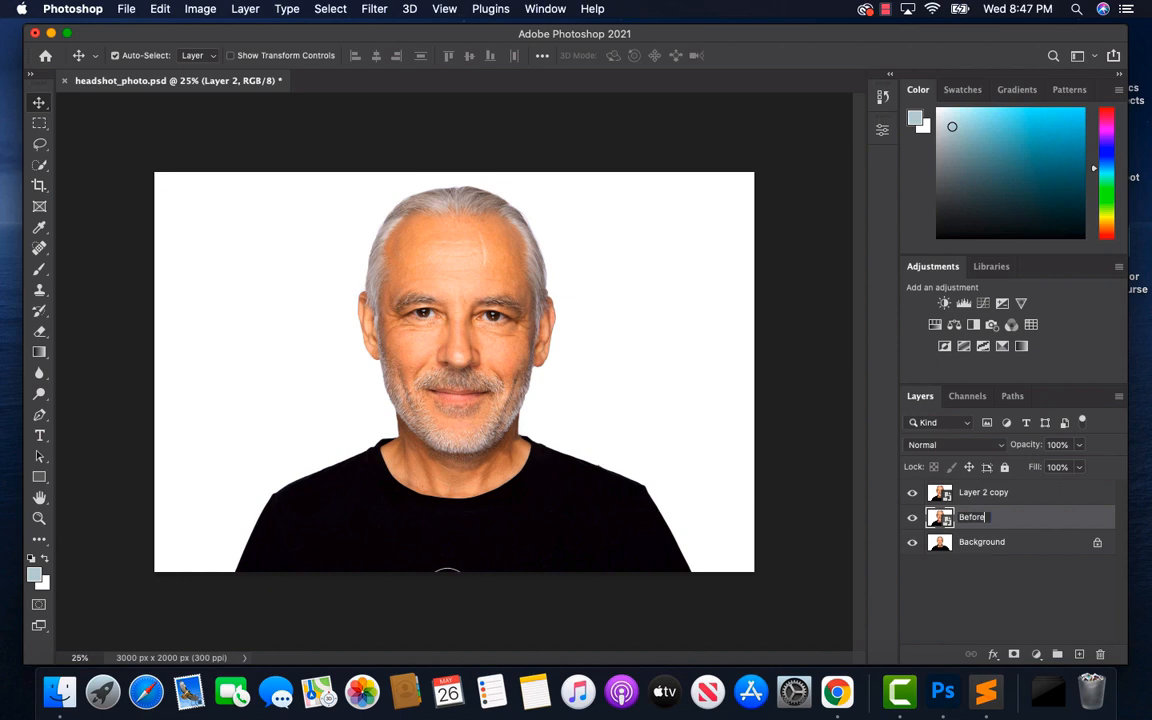
pyautogui.press('Return')
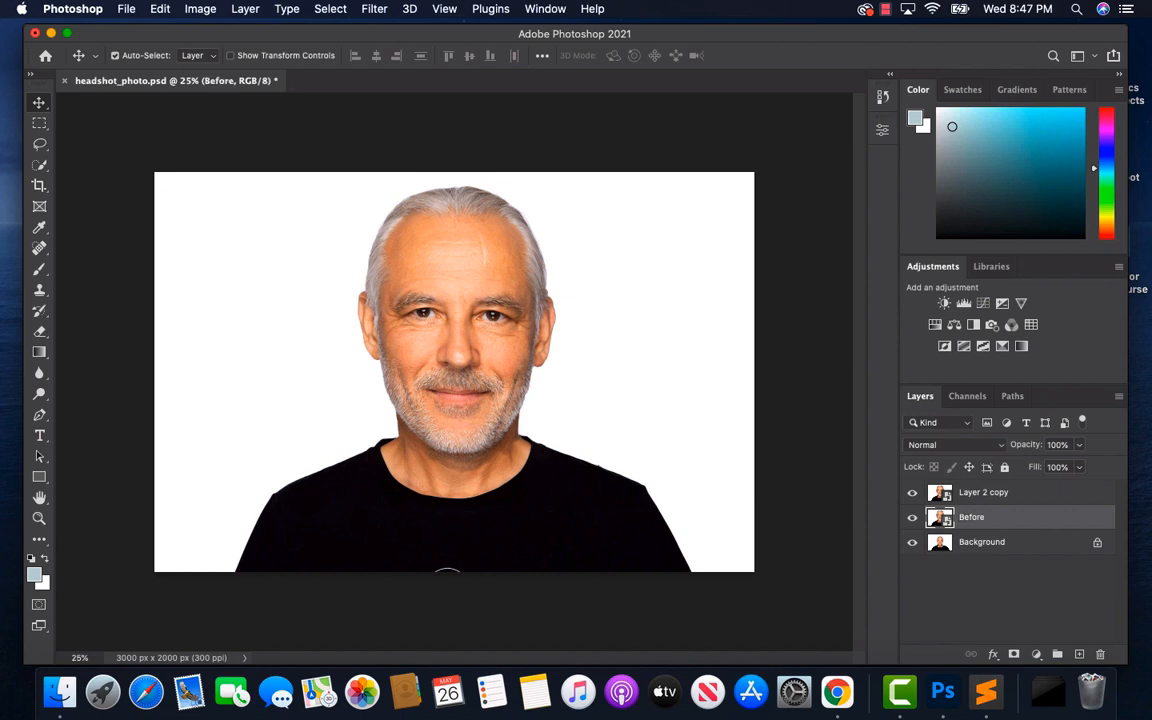
pyautogui.click(971, 496)
pyautogui.doubleClick(971, 496)
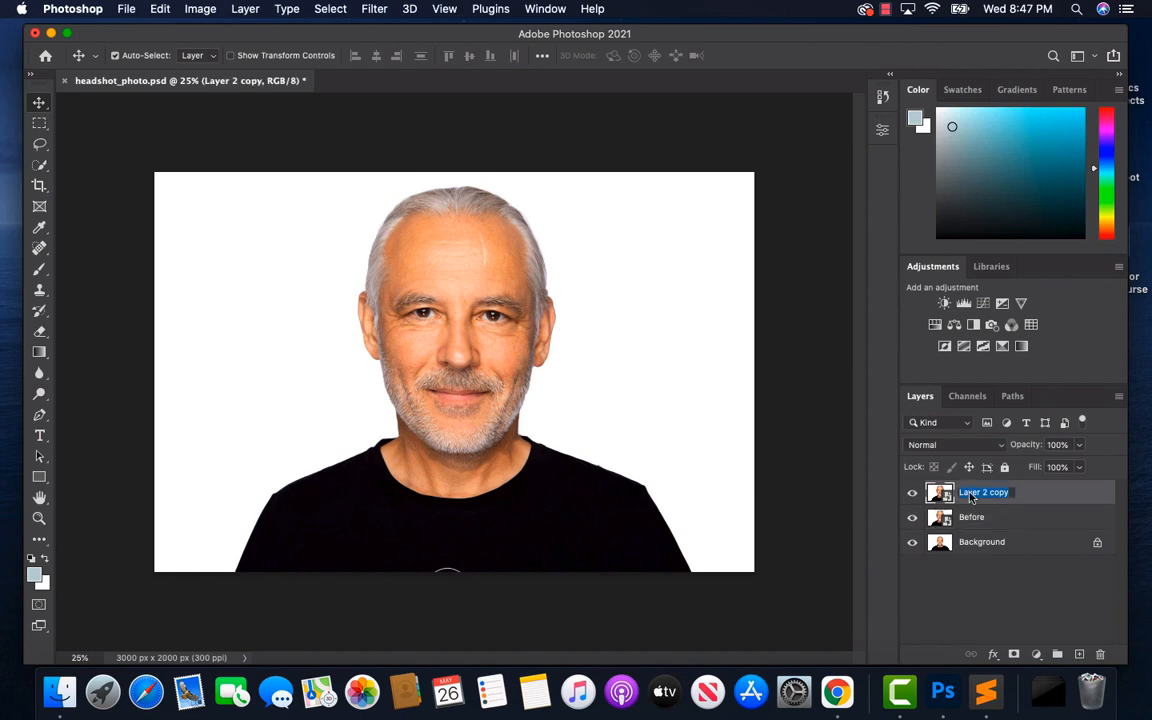
pyautogui.write('After')
pyautogui.press('Return')
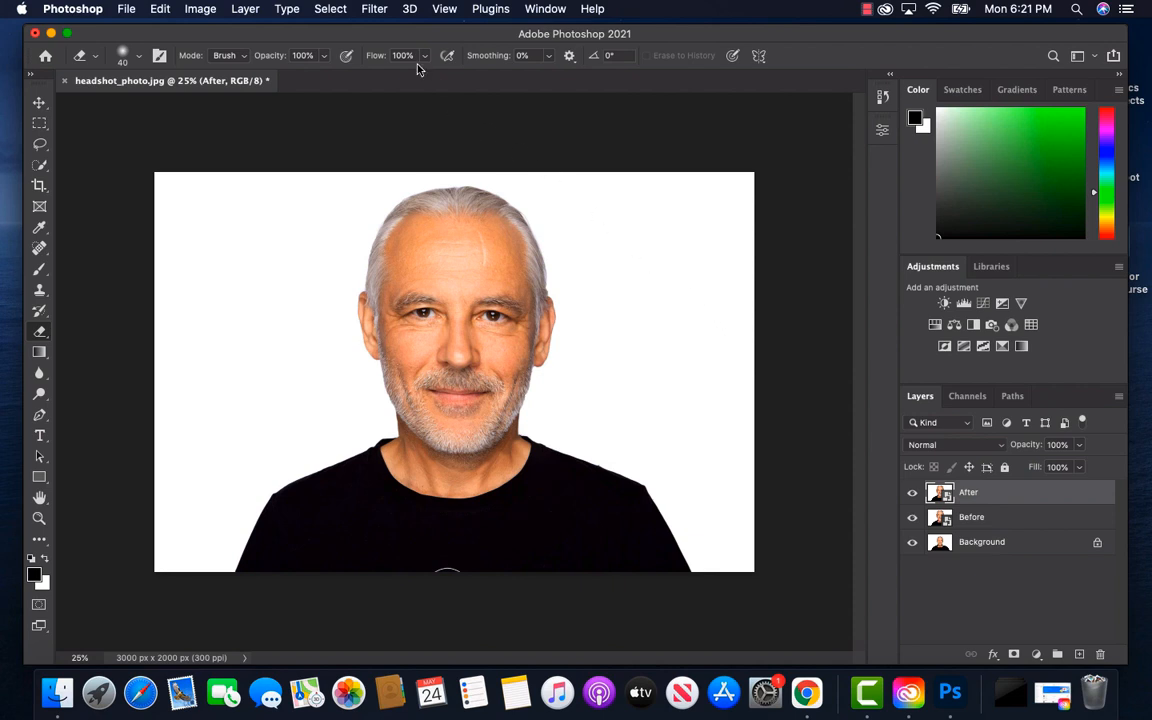
# Open the Liquify filter on the After layer and review the Face-Aware Liquify settings for Face #1
pyautogui.click(375, 9)
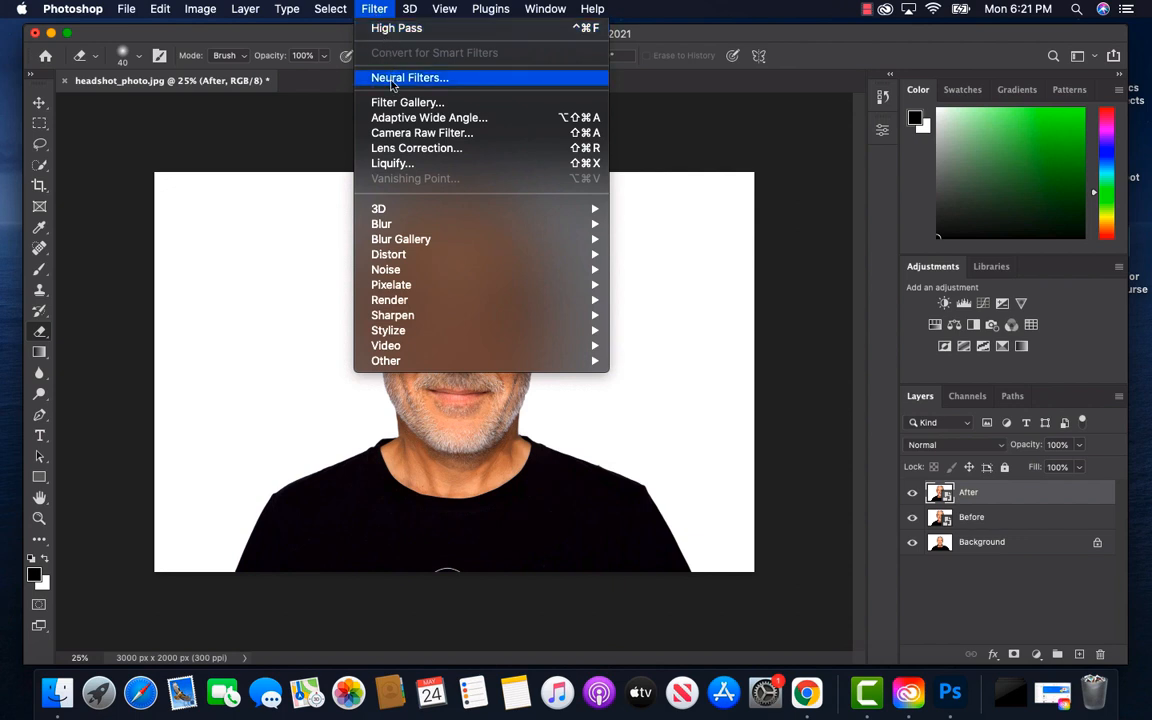
pyautogui.click(394, 164)
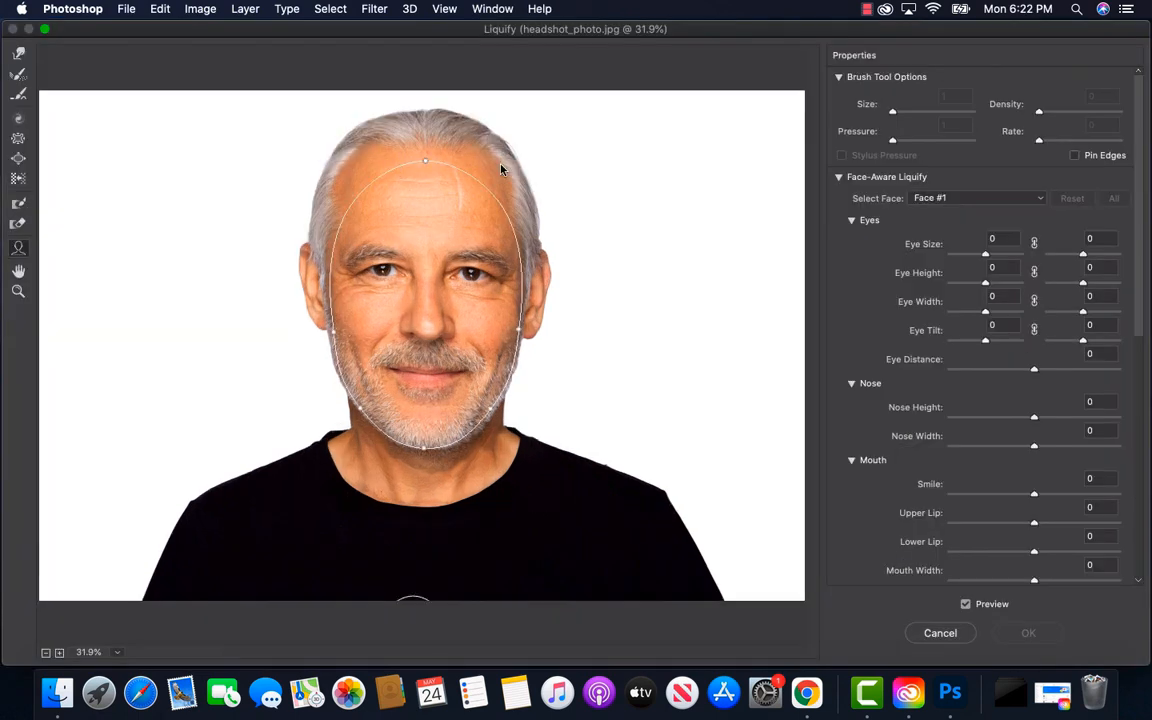
pyautogui.click(839, 177)
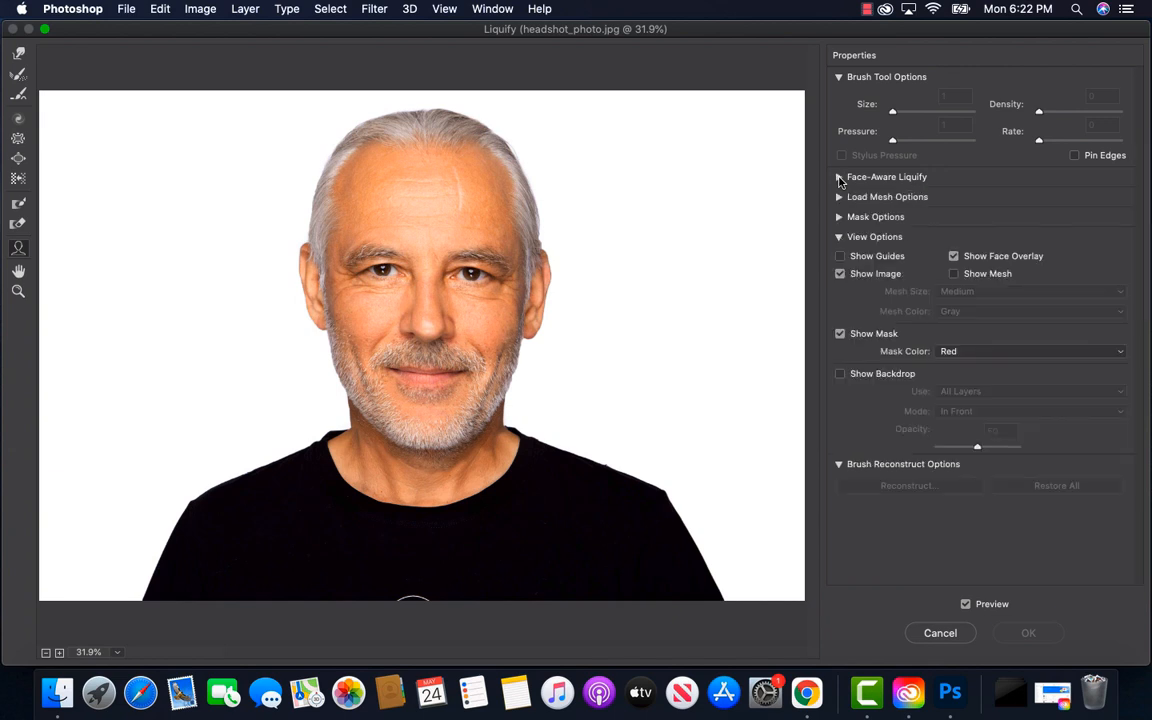
pyautogui.click(839, 177)
pyautogui.click(839, 177)
pyautogui.click(839, 177)
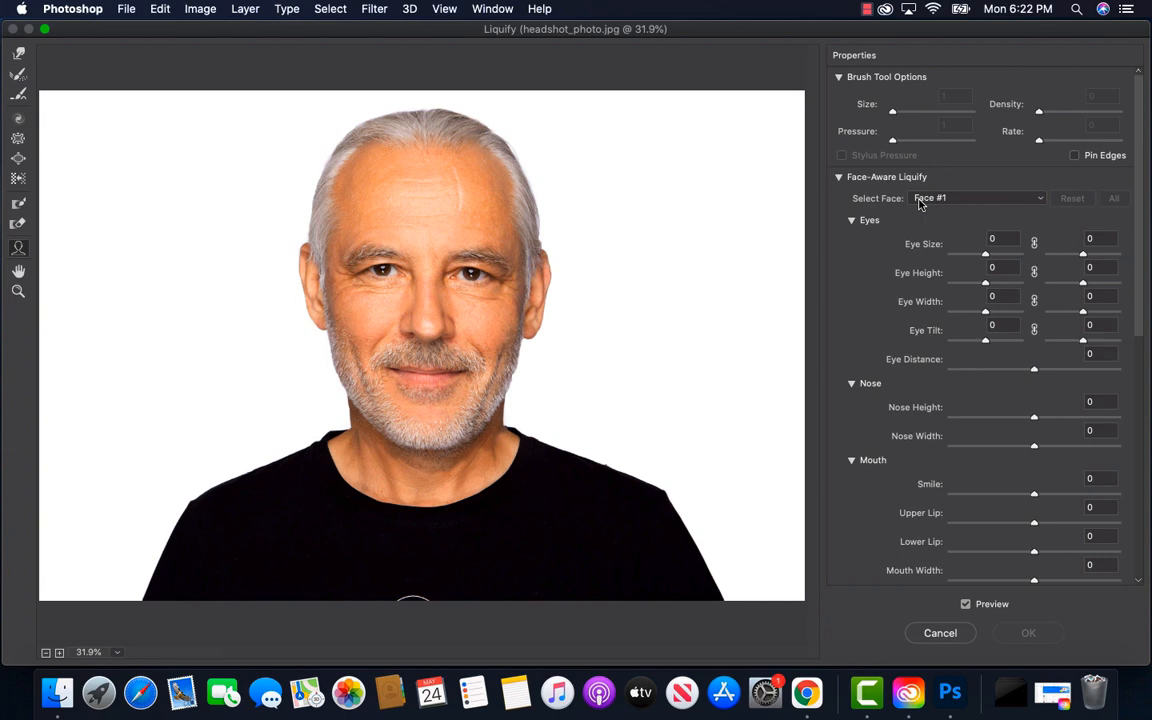
pyautogui.click(1035, 200)
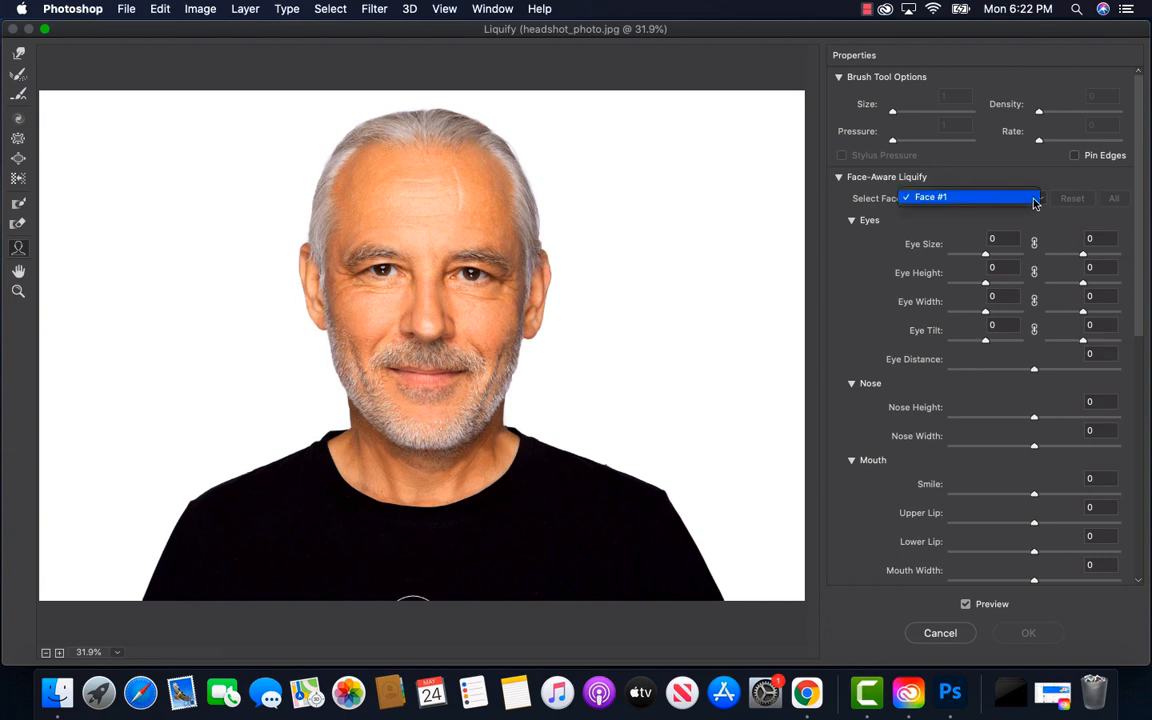
pyautogui.click(1035, 202)
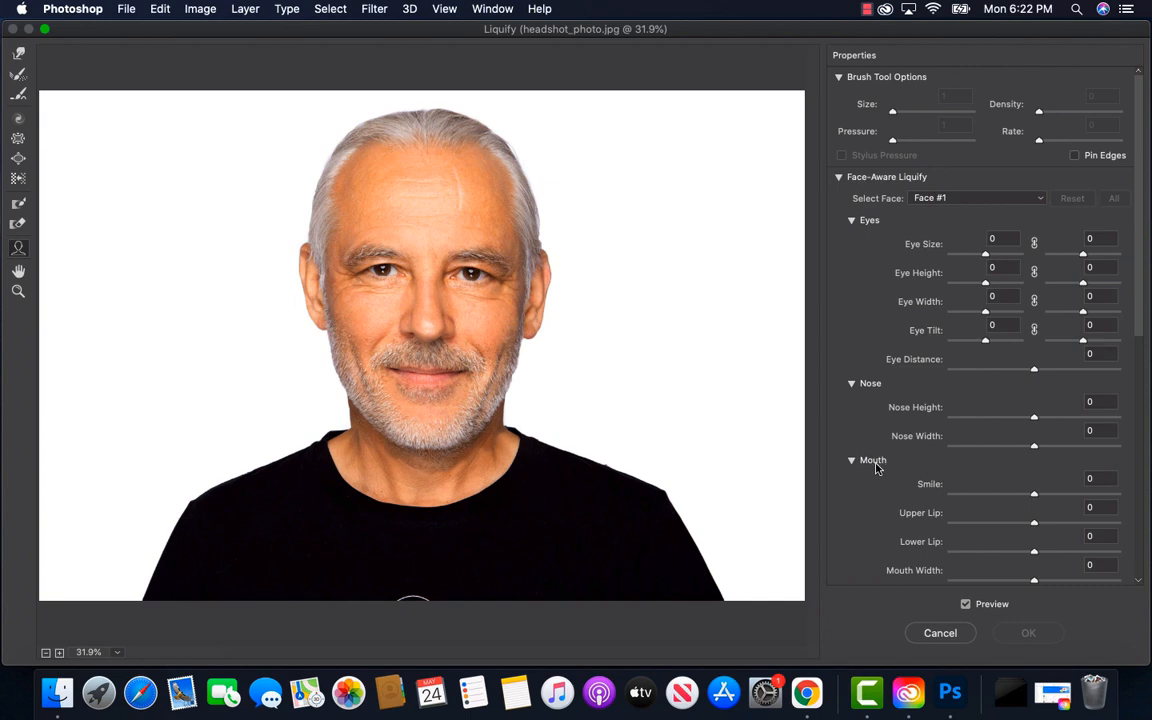
pyautogui.scroll(-5, 876, 467)
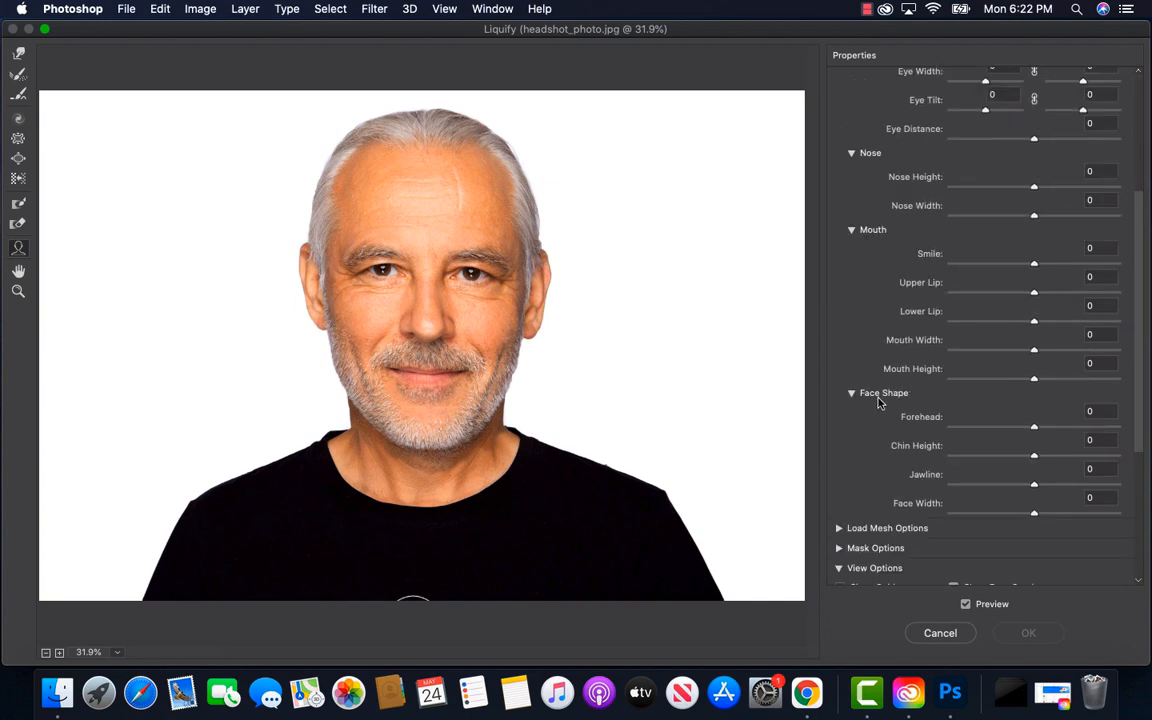
pyautogui.scroll(5, 887, 398)
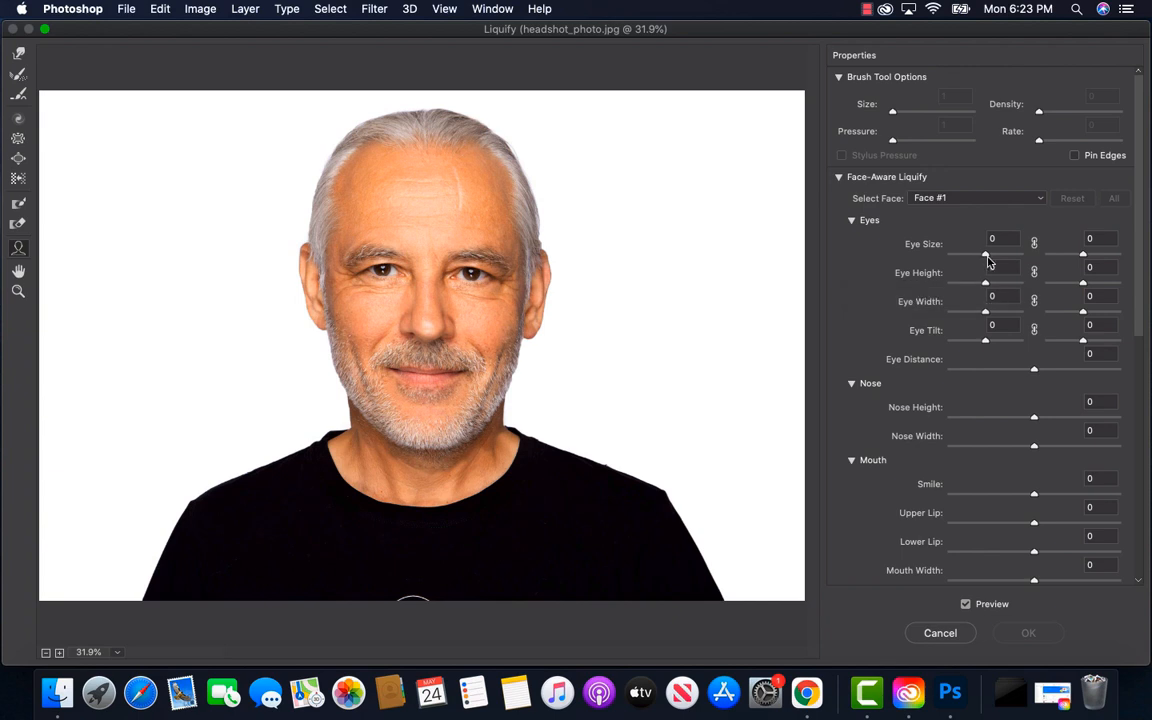
# Link the Eye Size values of both eyes and set them to 100
pyautogui.moveTo(987, 258); pyautogui.dragTo(1045, 258)
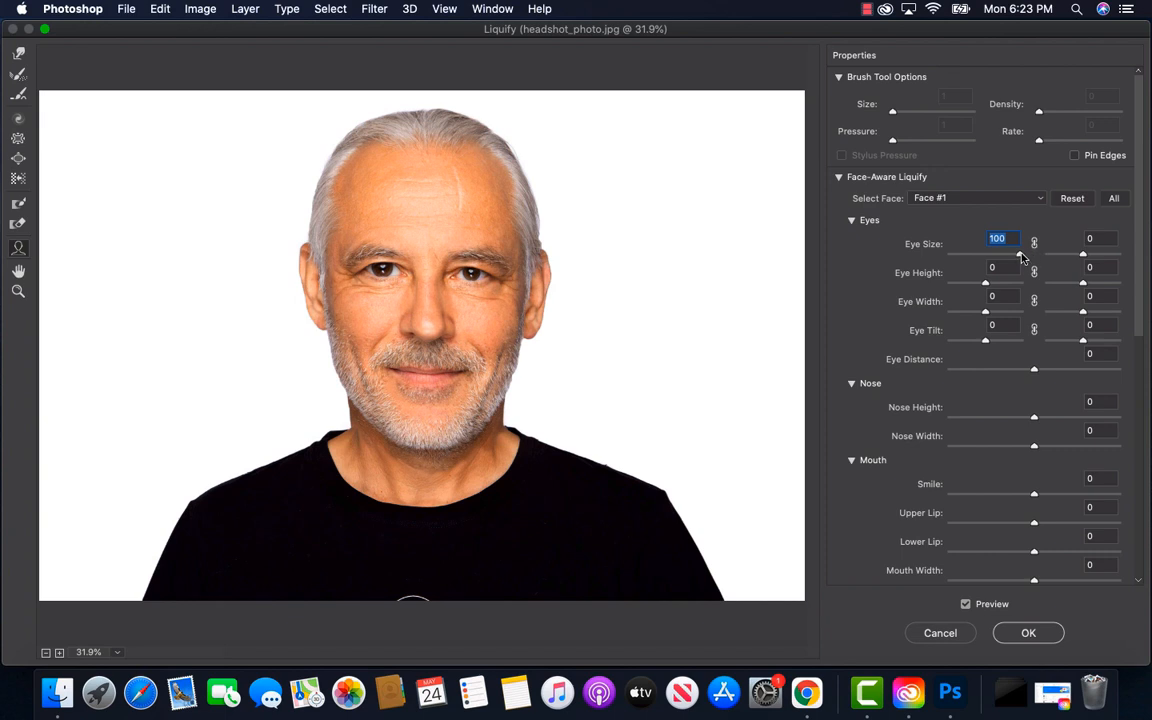
pyautogui.moveTo(1020, 254); pyautogui.dragTo(1104, 260)
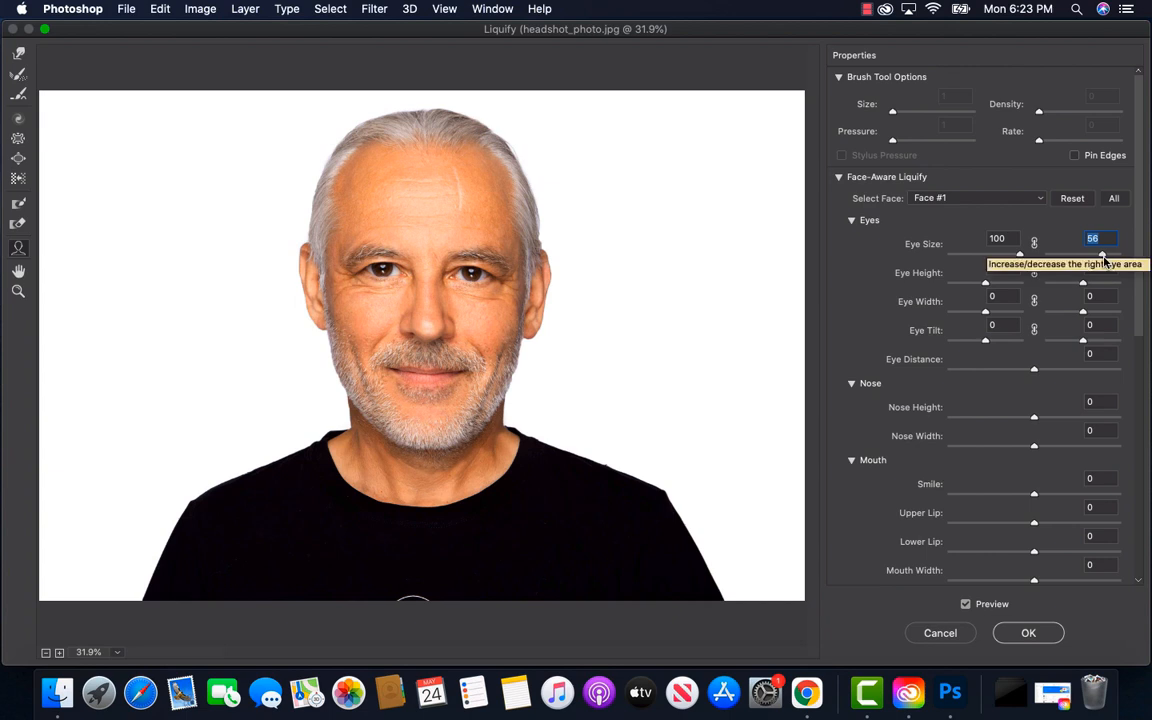
pyautogui.click(1034, 245)
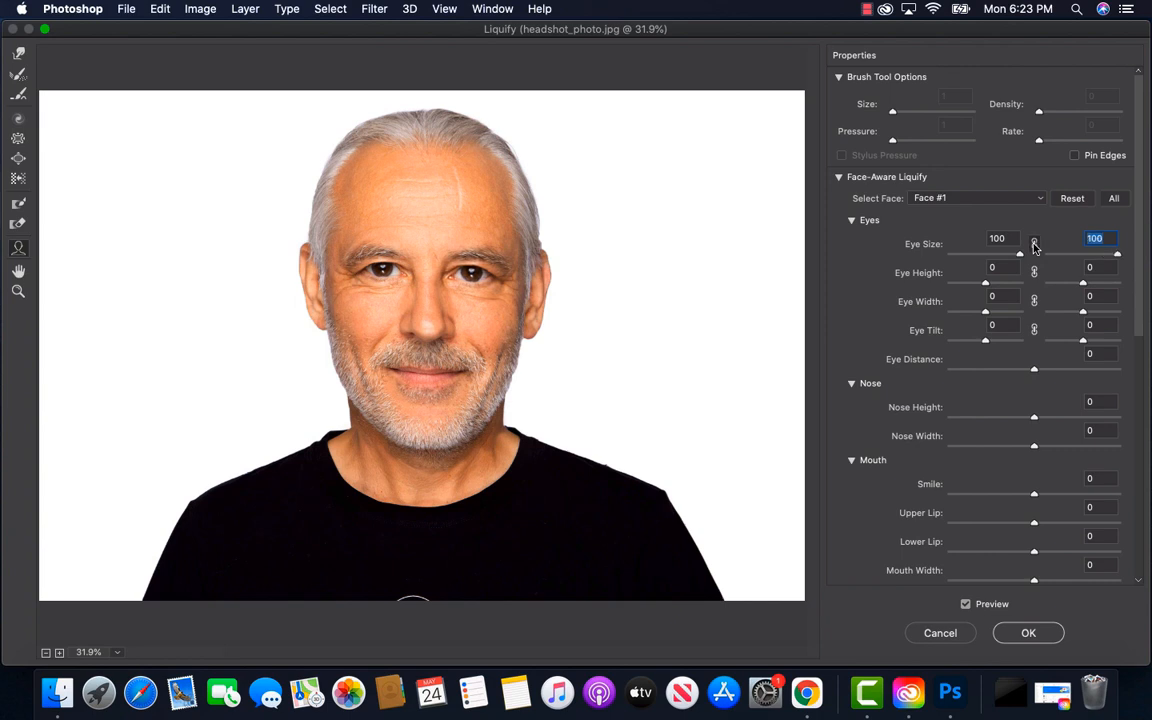
pyautogui.moveTo(1020, 254)
pyautogui.mouseDown()
pyautogui.moveTo(951, 257)
pyautogui.moveTo(1030, 256)
pyautogui.mouseUp()
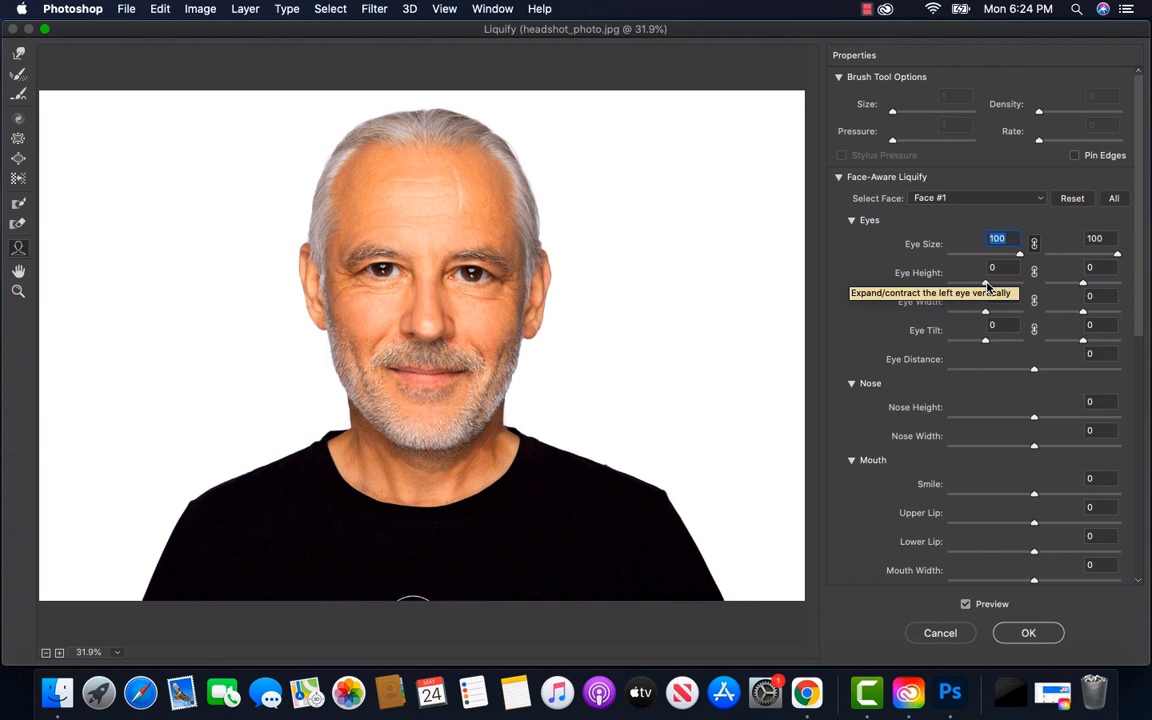
# Link the Eye Height values of both eyes and set them to 70
pyautogui.moveTo(987, 287); pyautogui.dragTo(1012, 287)
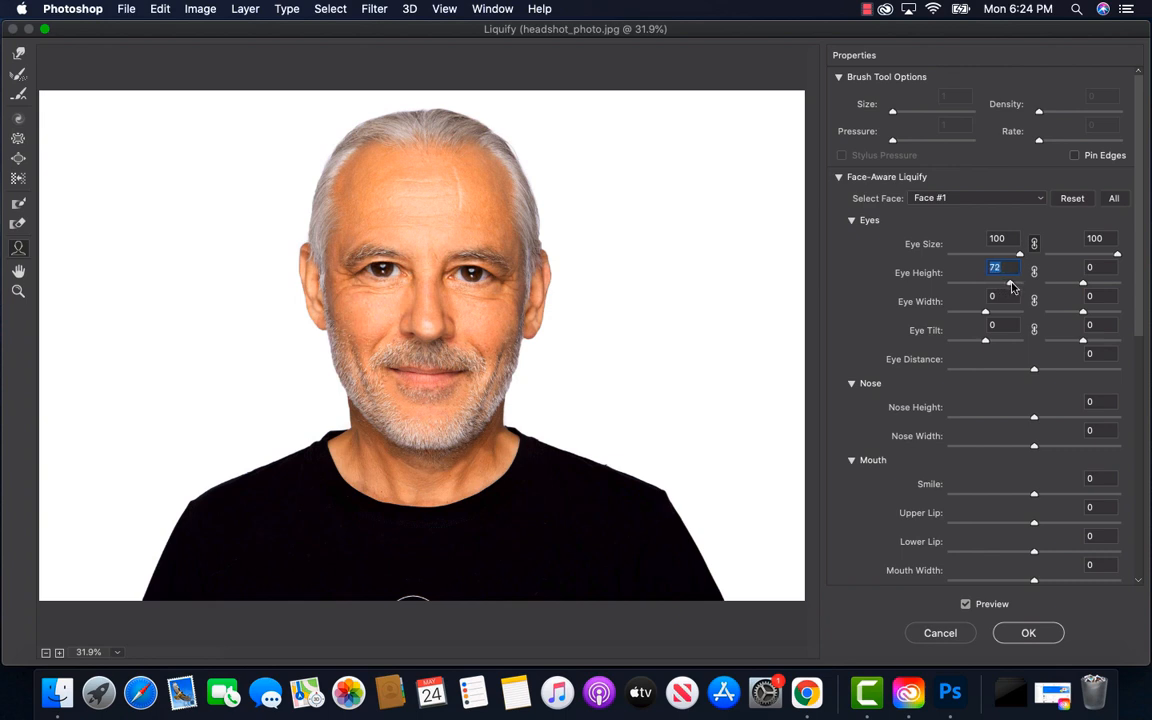
pyautogui.click(1035, 276)
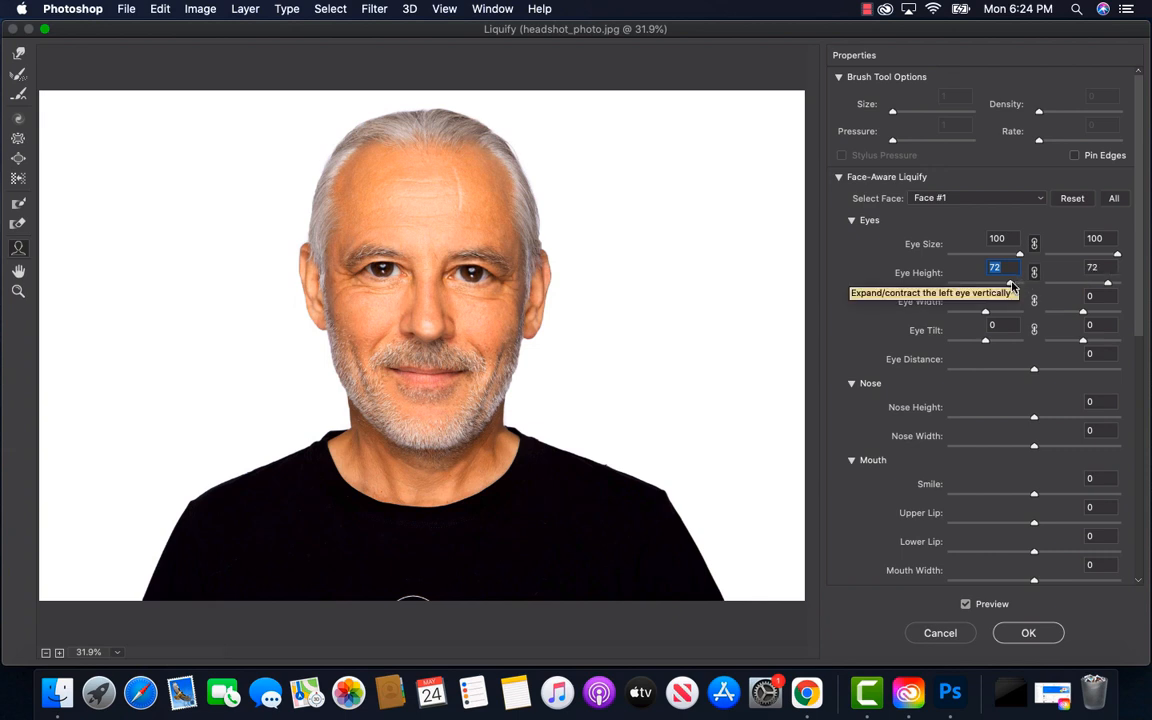
pyautogui.moveTo(1012, 287); pyautogui.dragTo(1011, 286)
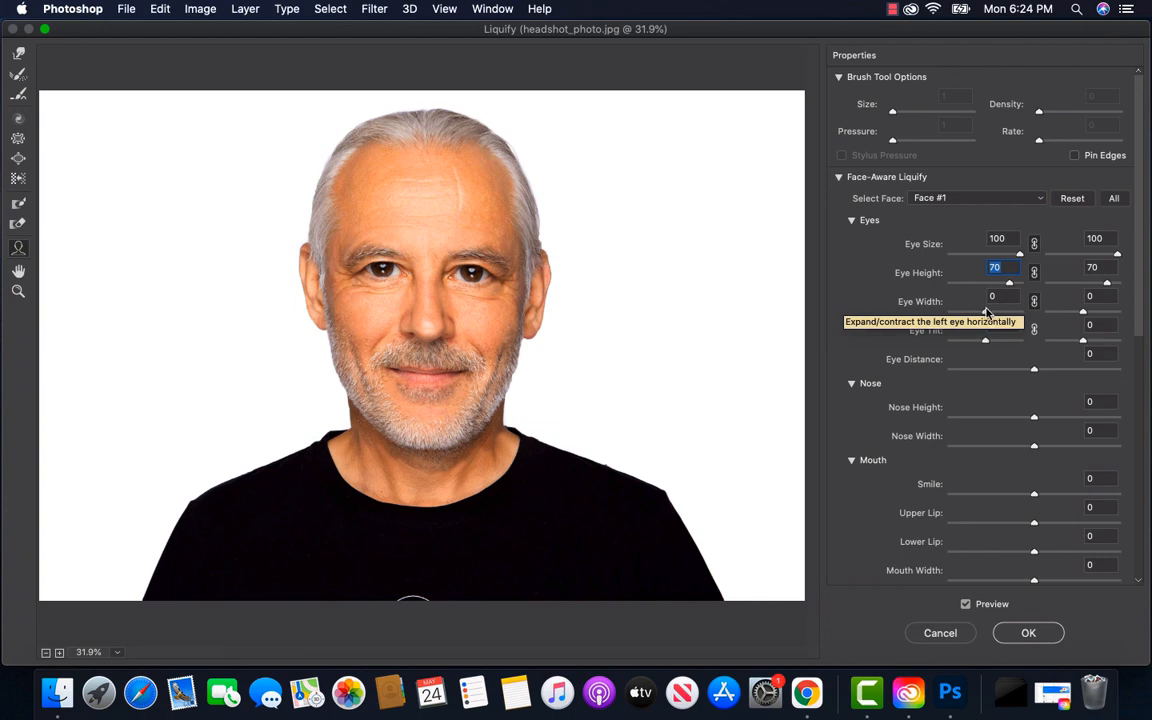
# Set Eye Width to 49 and Eye Tilt to 60 for both eyes, with each pair linked
pyautogui.click(985, 314)
pyautogui.moveTo(985, 314); pyautogui.dragTo(1004, 316)
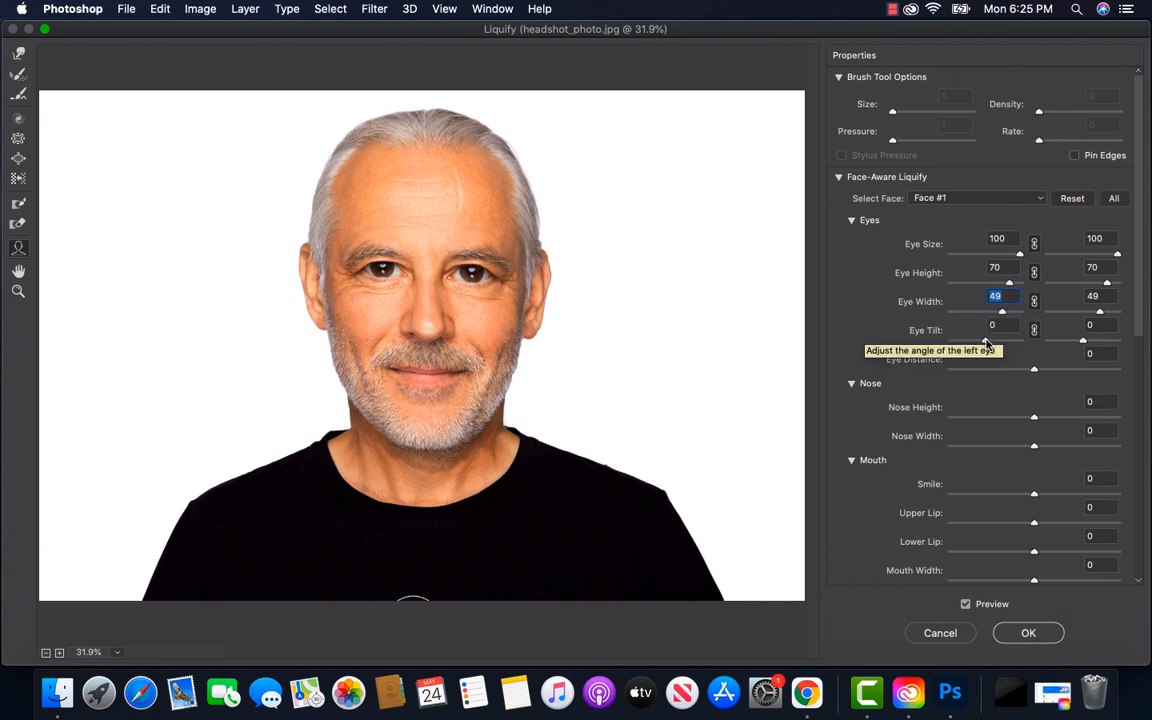
pyautogui.click(987, 344)
pyautogui.moveTo(987, 344)
pyautogui.mouseDown()
pyautogui.moveTo(1009, 345)
pyautogui.moveTo(994, 344)
pyautogui.mouseUp()
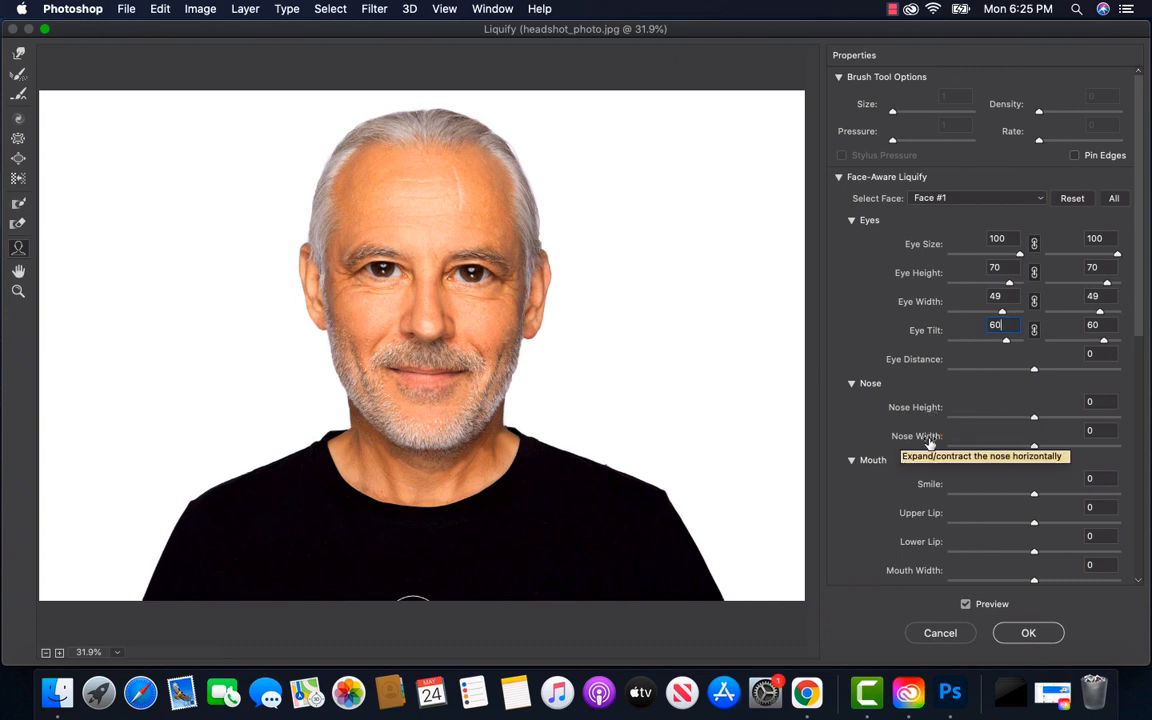
# Set both Nose Height and Nose Width to 100
pyautogui.click(1035, 420)
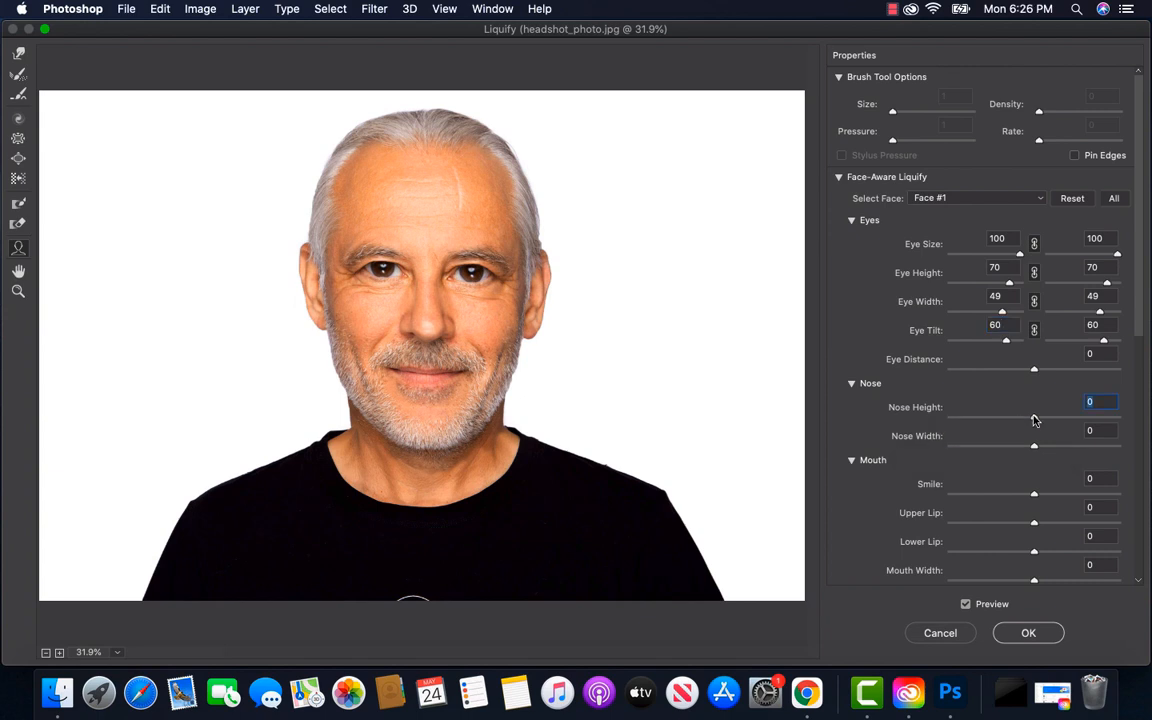
pyautogui.moveTo(1035, 420); pyautogui.dragTo(1122, 420)
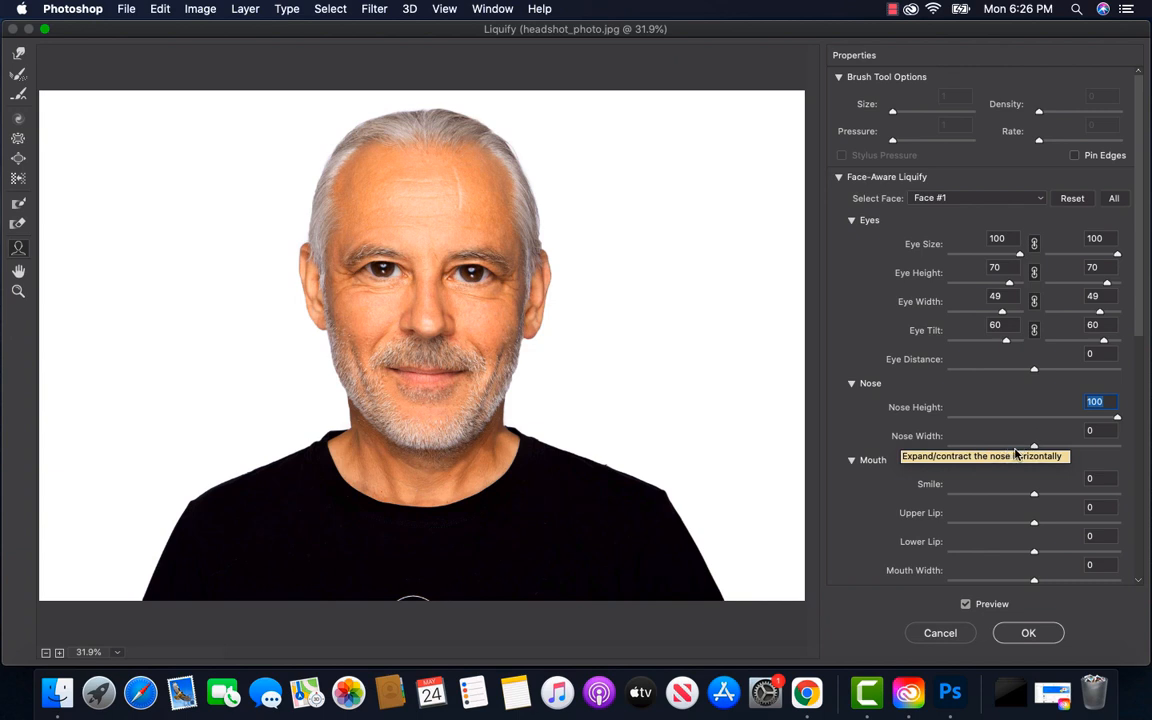
pyautogui.moveTo(1036, 449); pyautogui.dragTo(1126, 450)
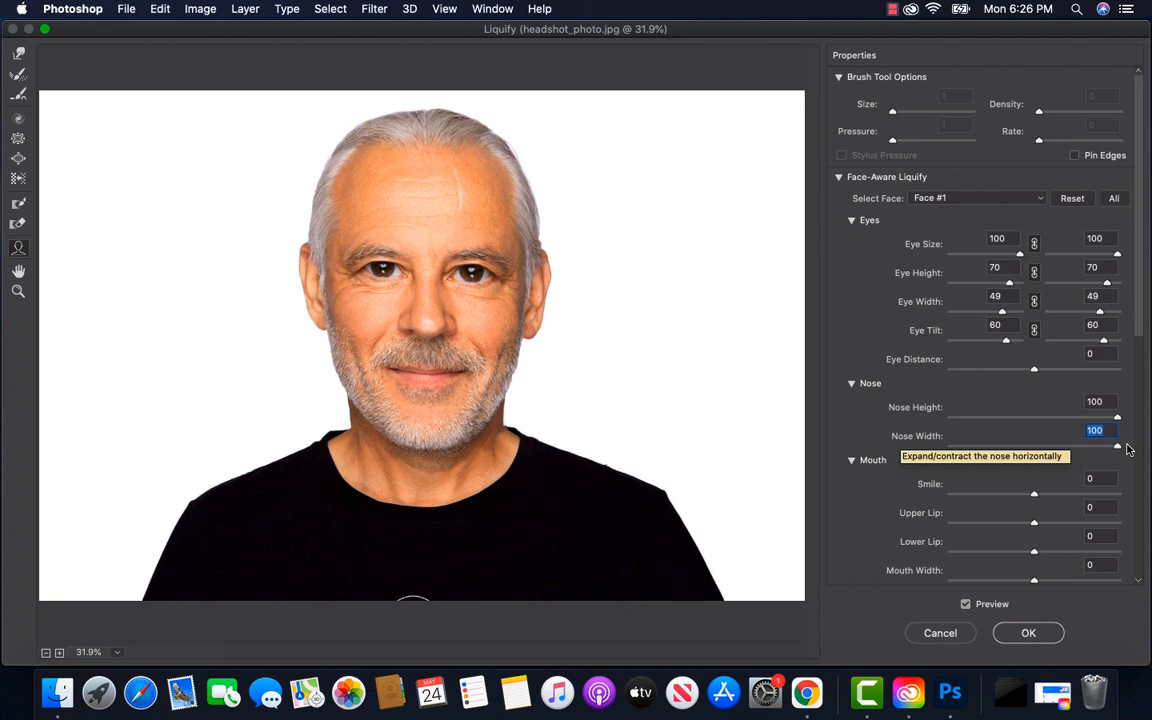
# Set the mouth's Upper Lip to 100 and Lower Lip to -100
pyautogui.scroll(-3, 967, 488)
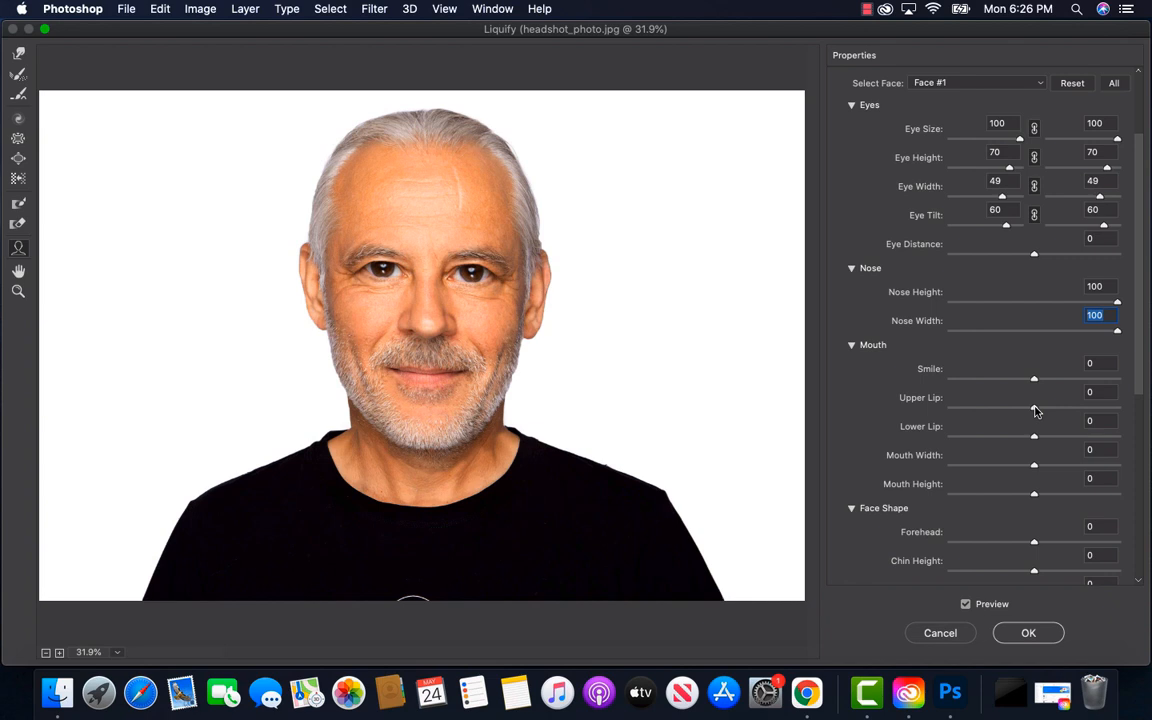
pyautogui.moveTo(1034, 410); pyautogui.dragTo(1128, 416)
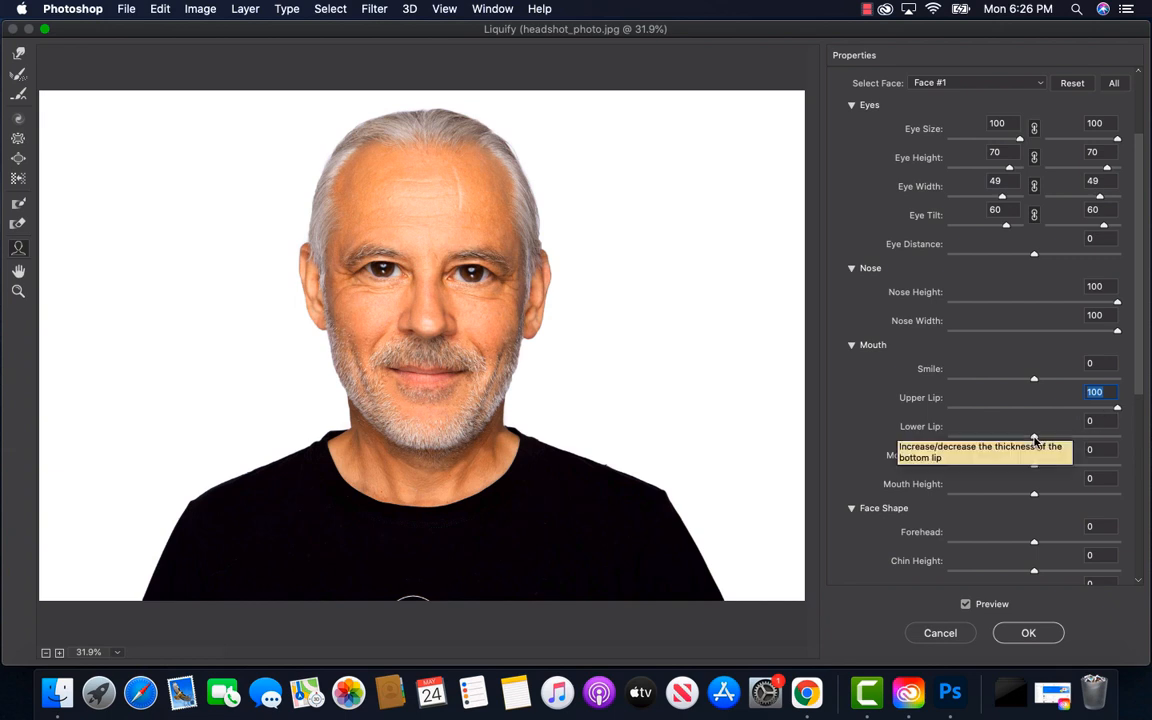
pyautogui.moveTo(1034, 440); pyautogui.dragTo(949, 440)
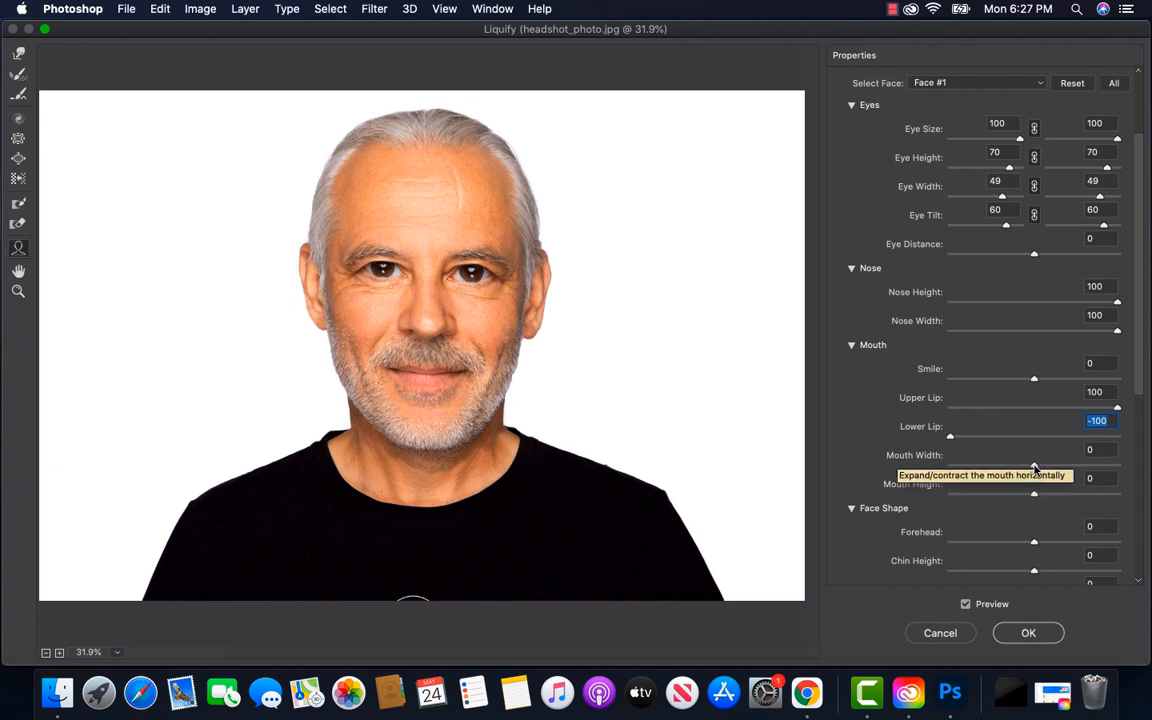
# Set Mouth Width to 42 and Mouth Height to -44
pyautogui.press('Tab')
pyautogui.moveTo(1035, 467); pyautogui.dragTo(1069, 466)
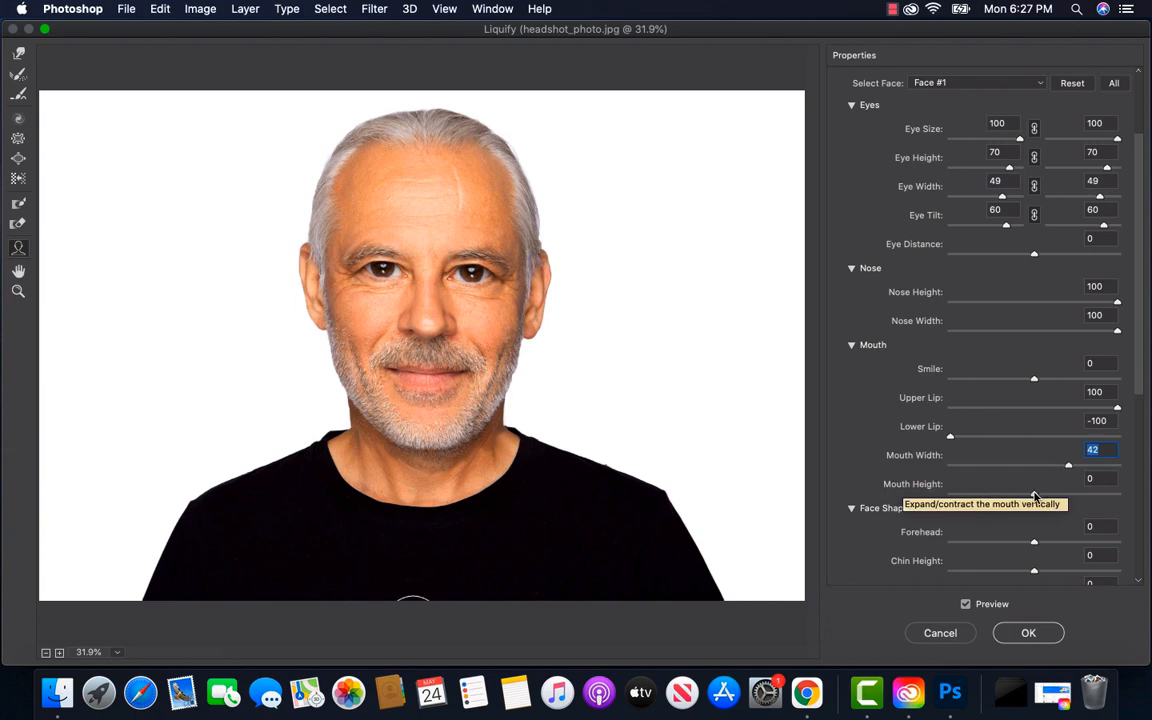
pyautogui.moveTo(1035, 496); pyautogui.dragTo(997, 497)
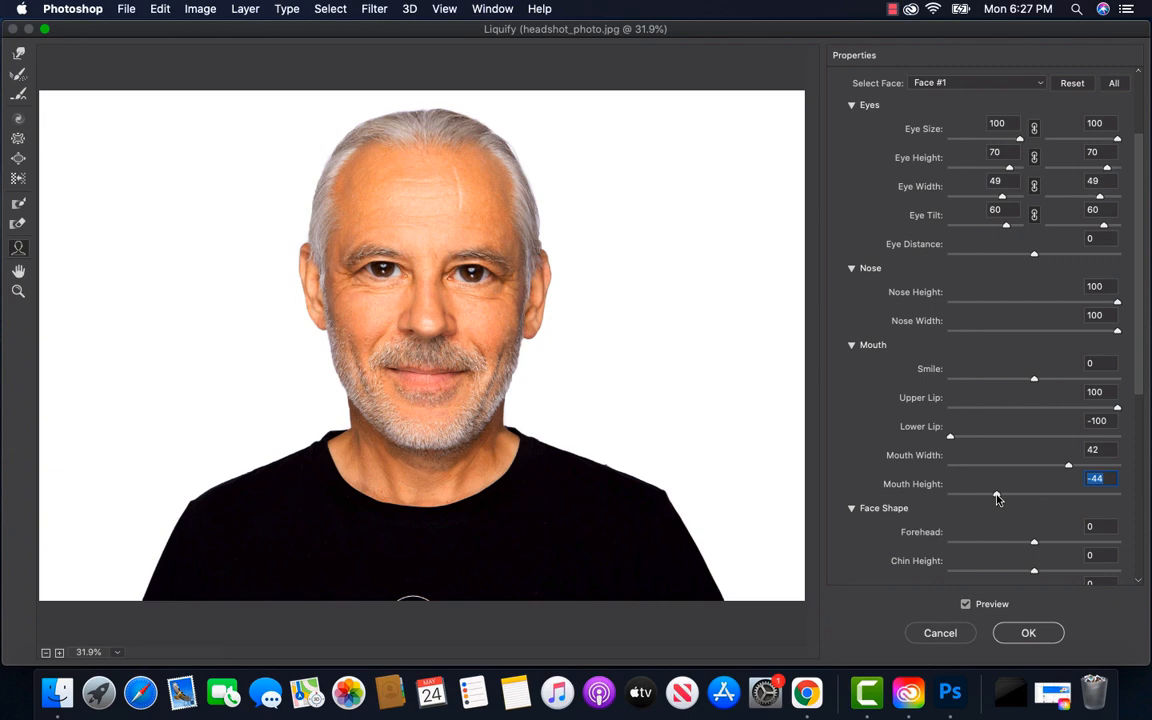
# Under Face Shape, set Forehead to -83 and Chin Height to 10
pyautogui.scroll(-3, 997, 499)
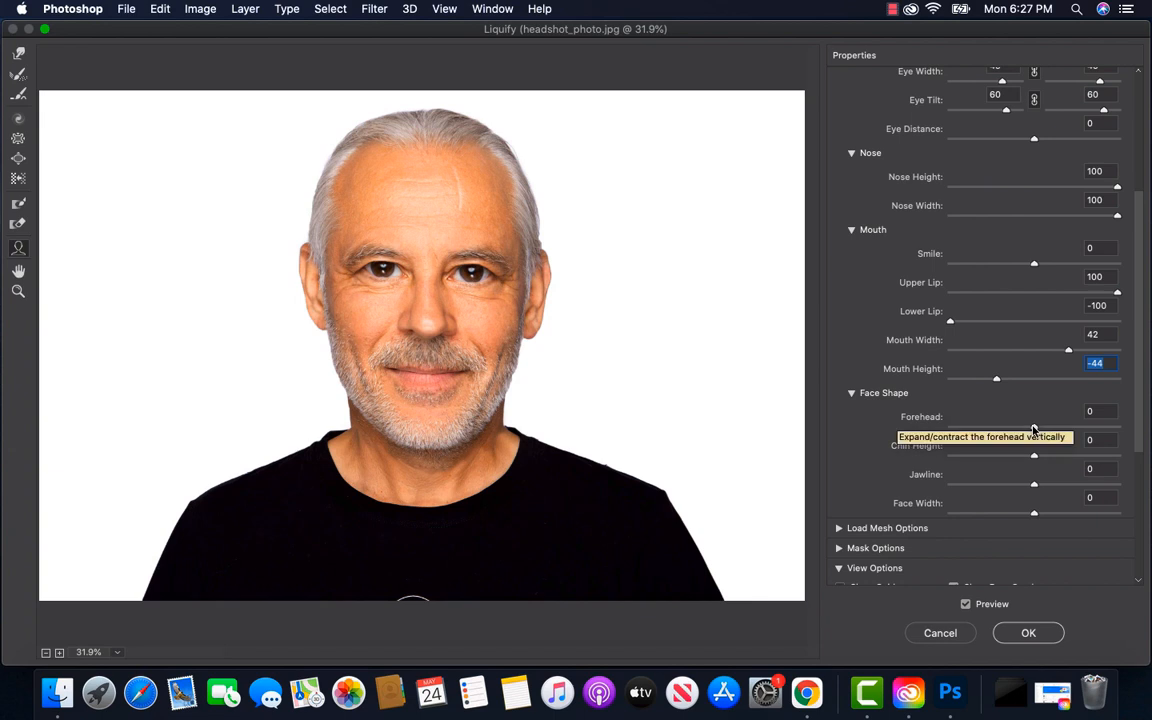
pyautogui.moveTo(1034, 428); pyautogui.dragTo(964, 434)
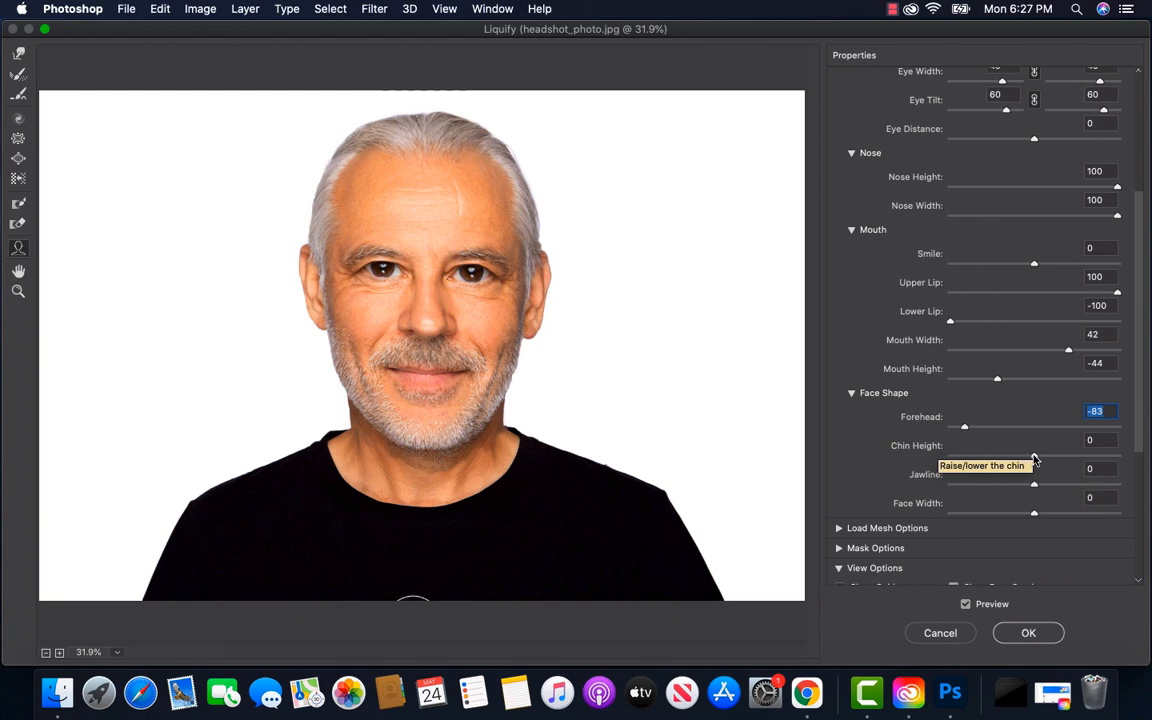
pyautogui.moveTo(1034, 458); pyautogui.dragTo(1042, 460)
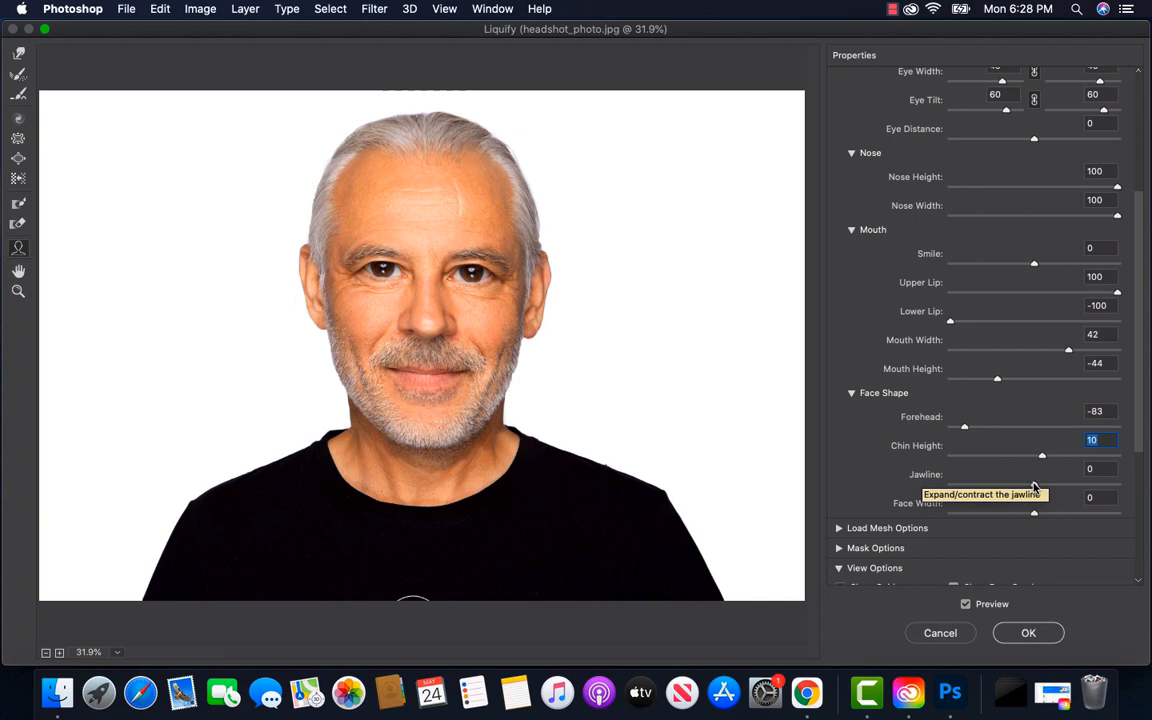
# Set the Face Shape Jawline to -100 and Face Width to -70, and apply the Liquify changes
pyautogui.press('Tab')
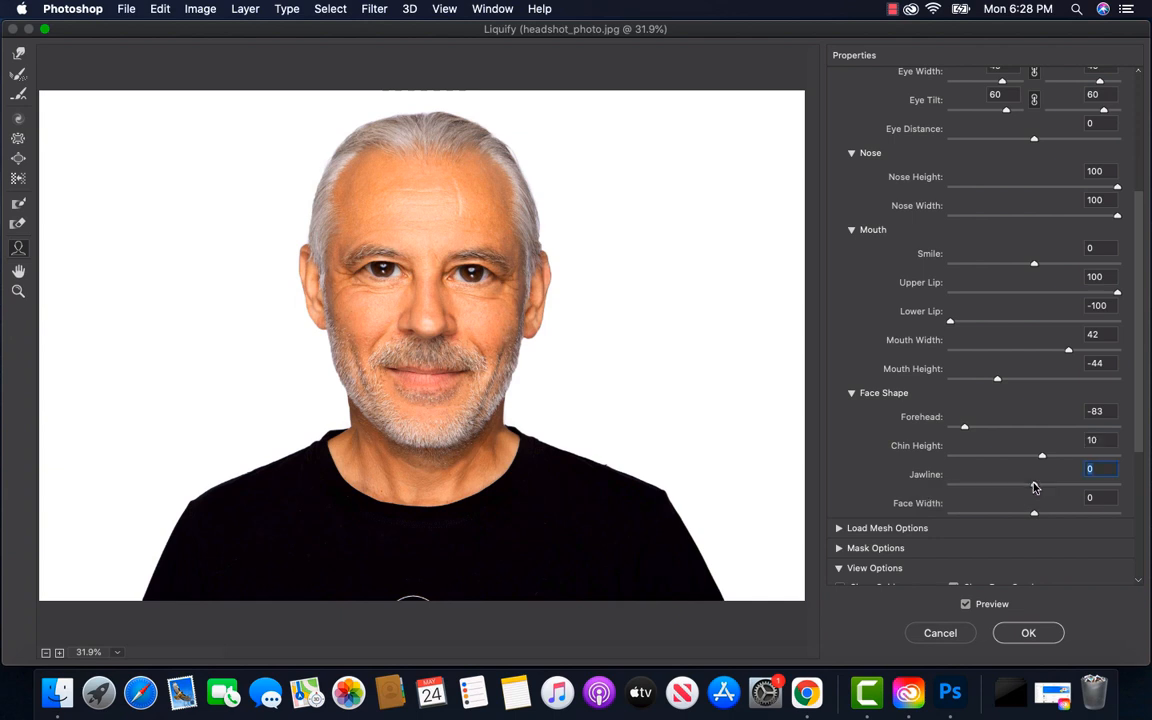
pyautogui.moveTo(1034, 487); pyautogui.dragTo(937, 490)
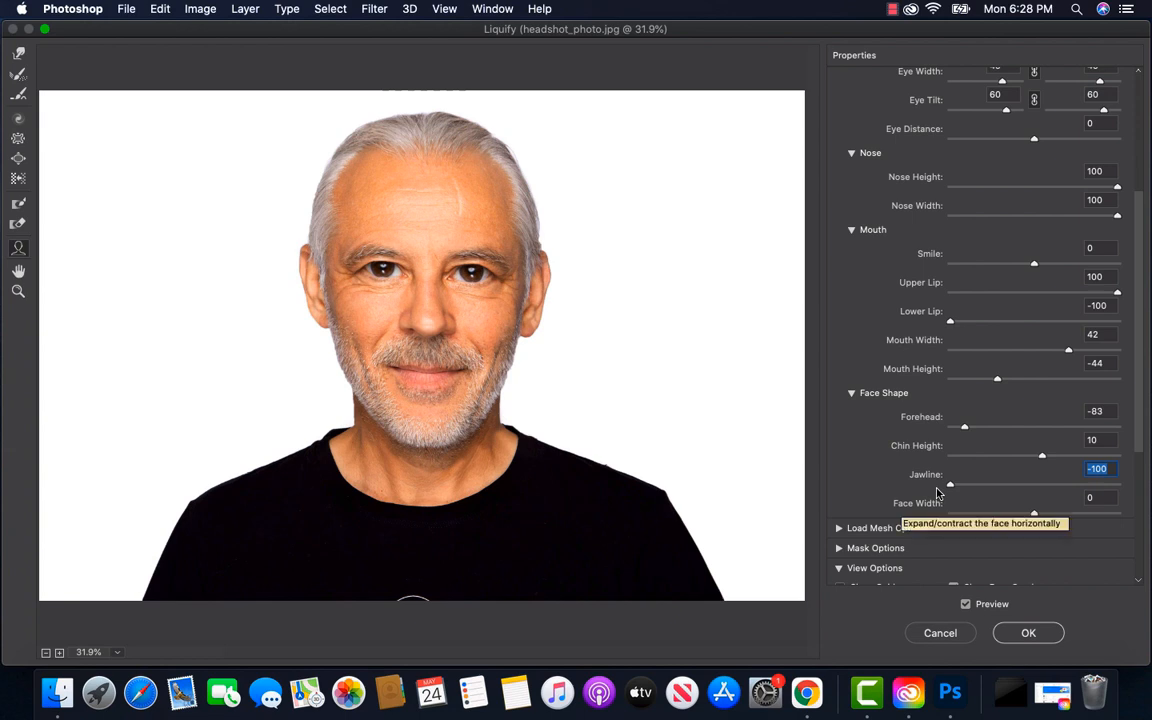
pyautogui.click(1035, 515)
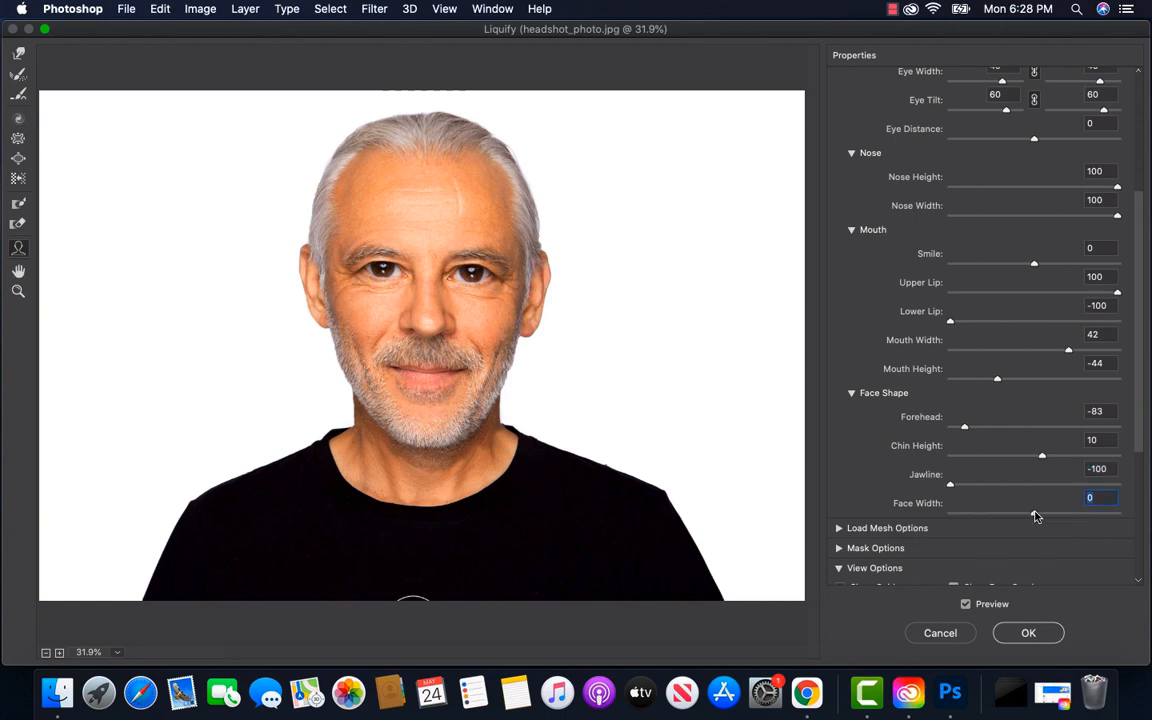
pyautogui.moveTo(1035, 515); pyautogui.dragTo(976, 520)
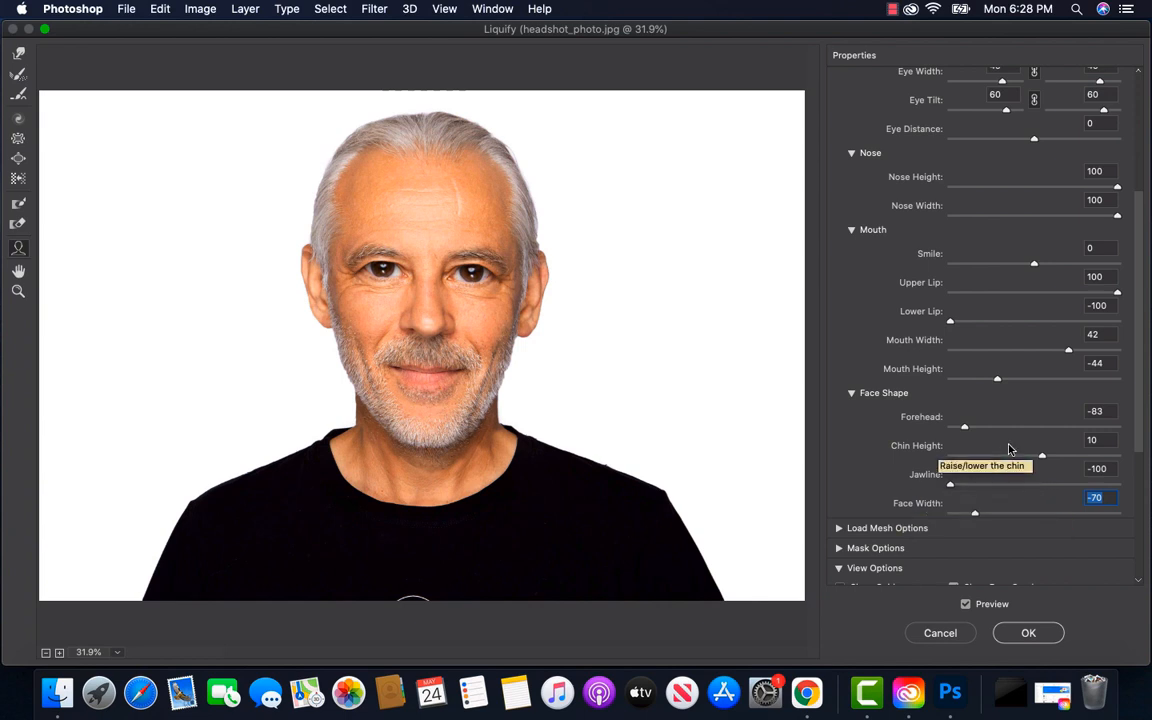
pyautogui.scroll(-5, 1008, 449)
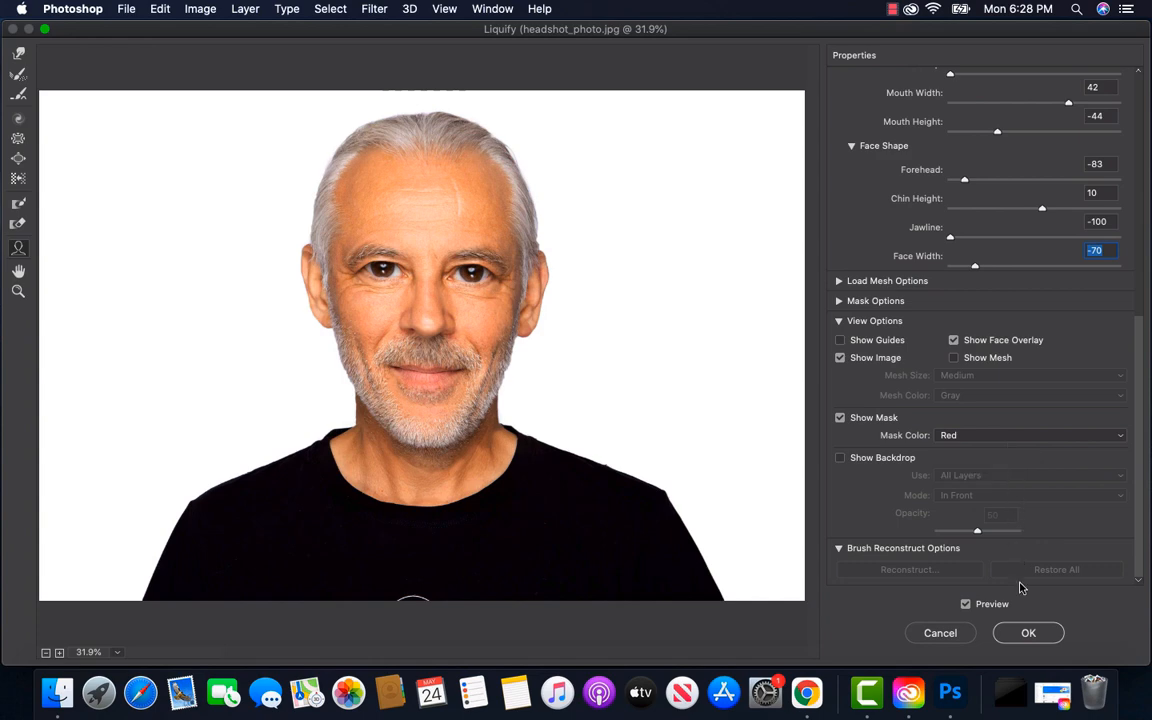
pyautogui.click(1028, 634)
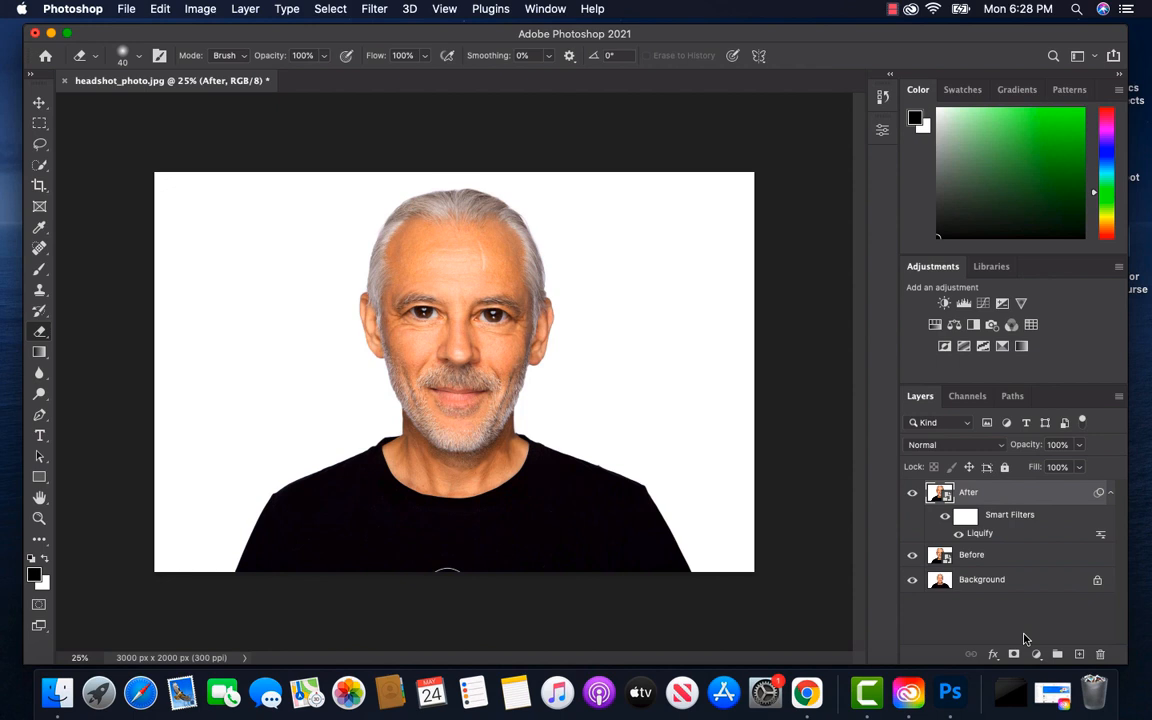
# Hide and show the After layer repeatedly to compare the reshaped face with the Before layer
pyautogui.click(912, 493)
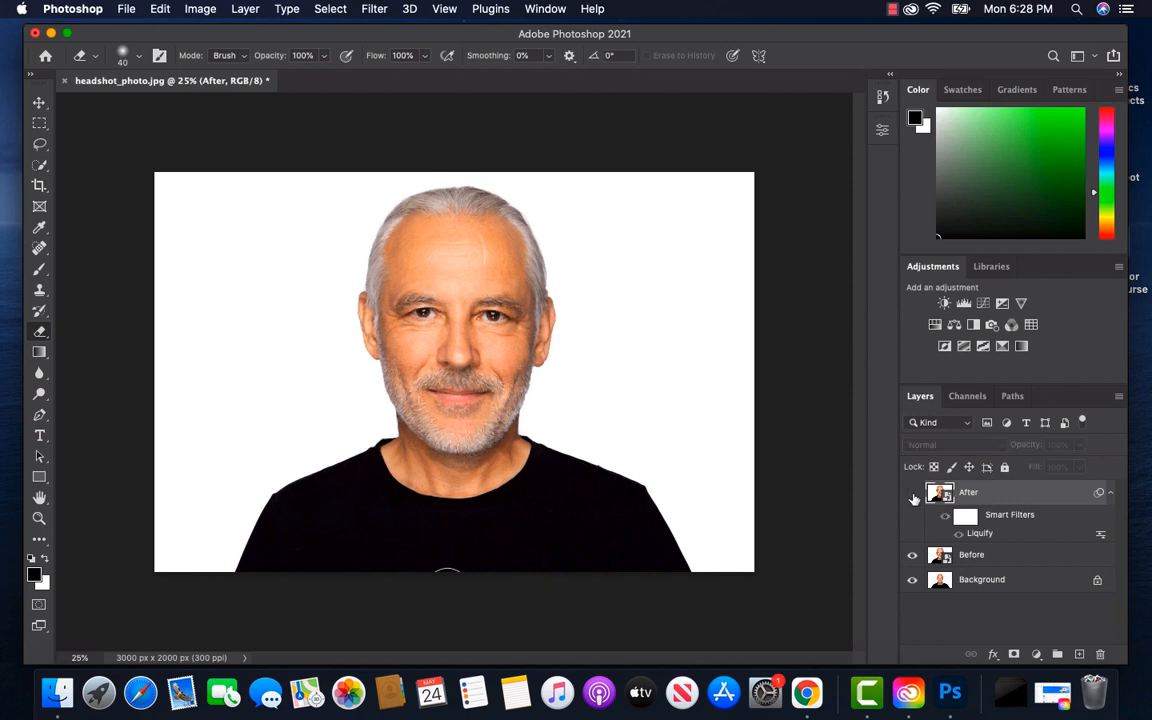
pyautogui.click(912, 493)
pyautogui.click(912, 493)
pyautogui.click(912, 493)
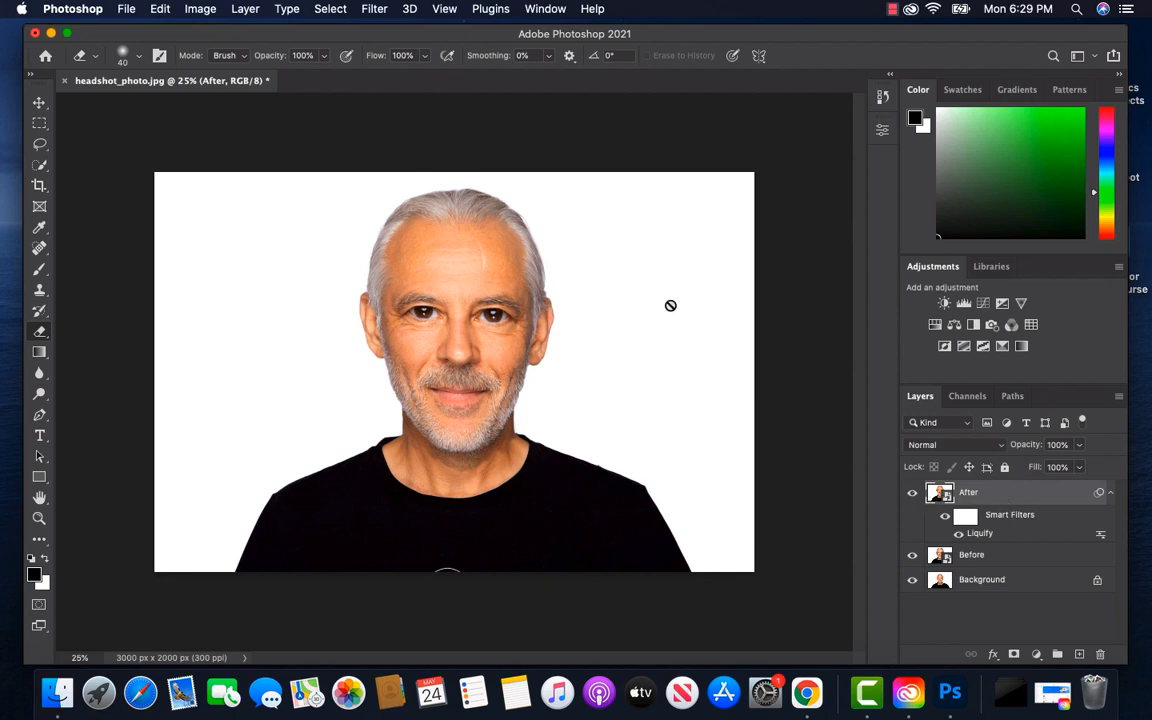
# Apply a second Liquify filter to the After layer with Eye Size 52 for both eyes, and compare it with the Before layer
pyautogui.click(375, 10)
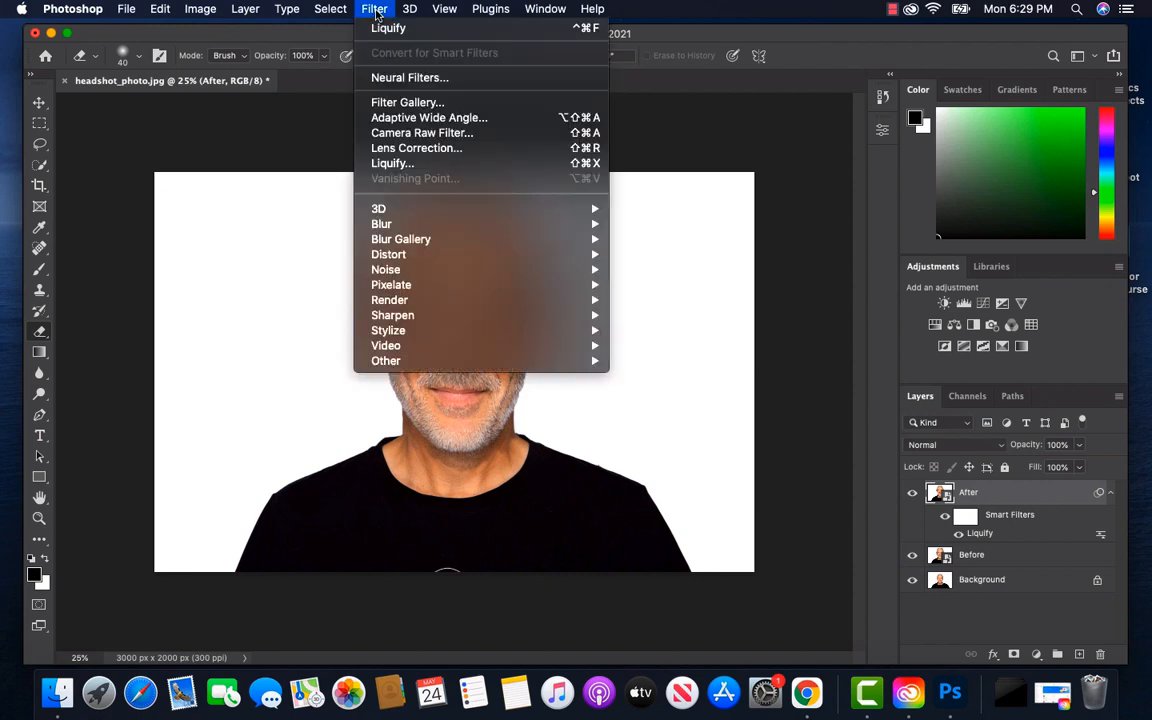
pyautogui.click(413, 163)
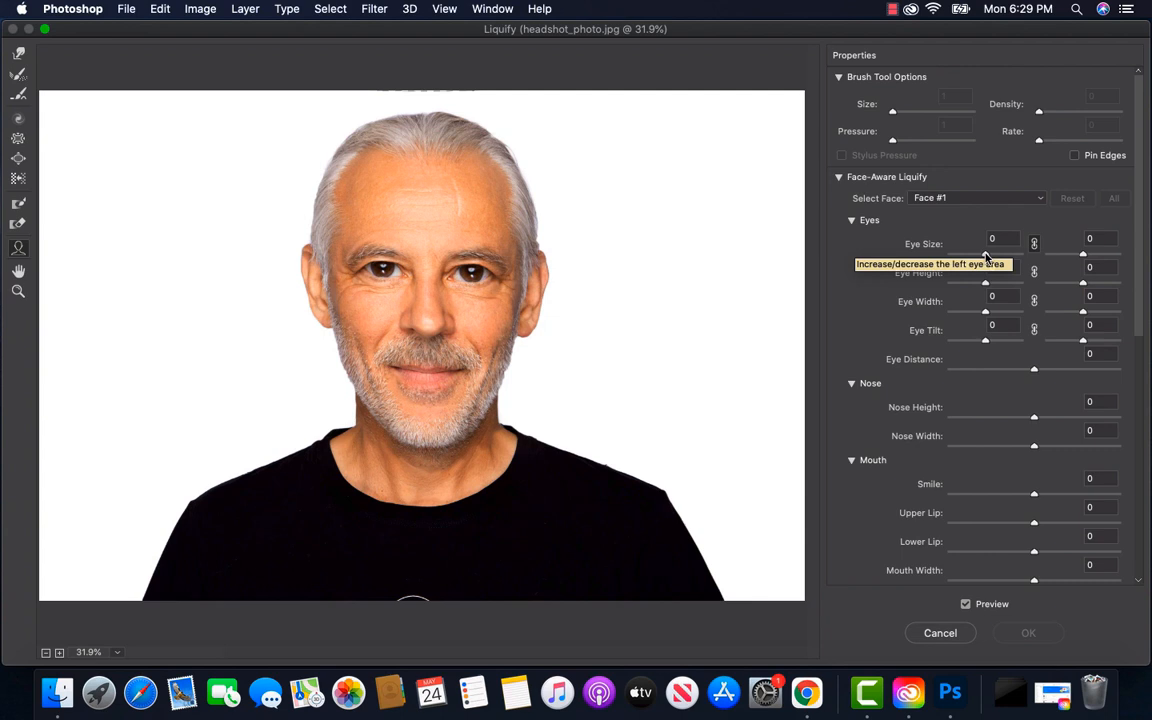
pyautogui.moveTo(985, 256); pyautogui.dragTo(1008, 259)
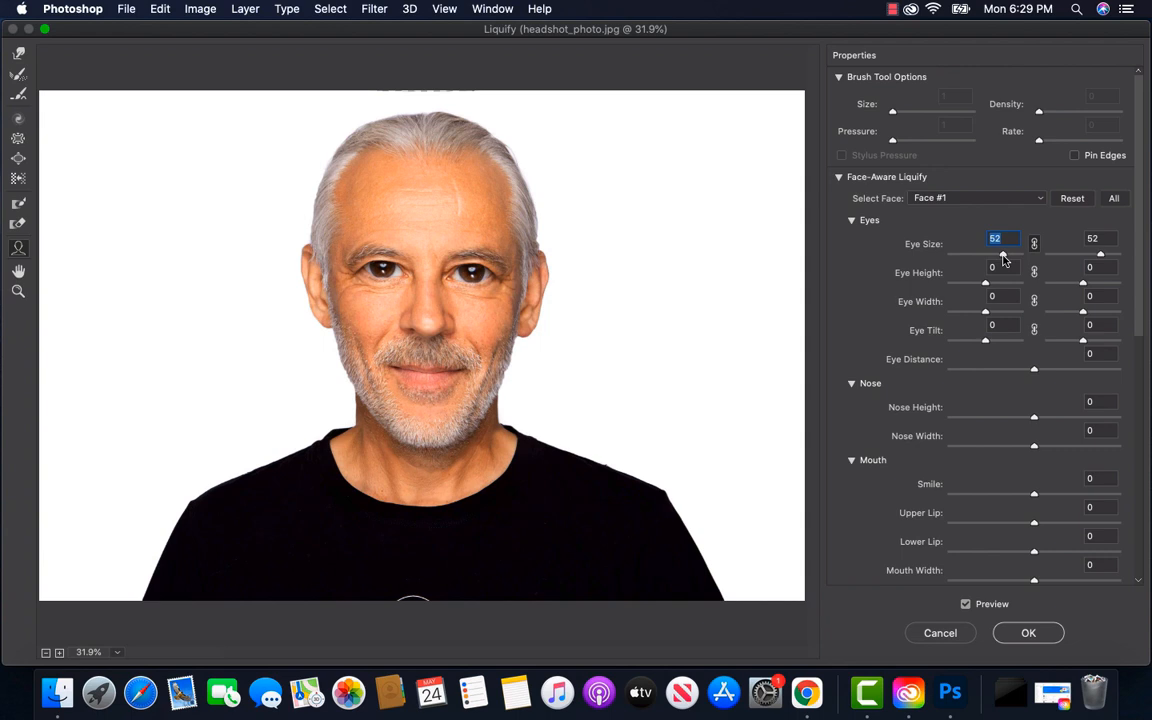
pyautogui.moveTo(1004, 259); pyautogui.dragTo(1004, 261)
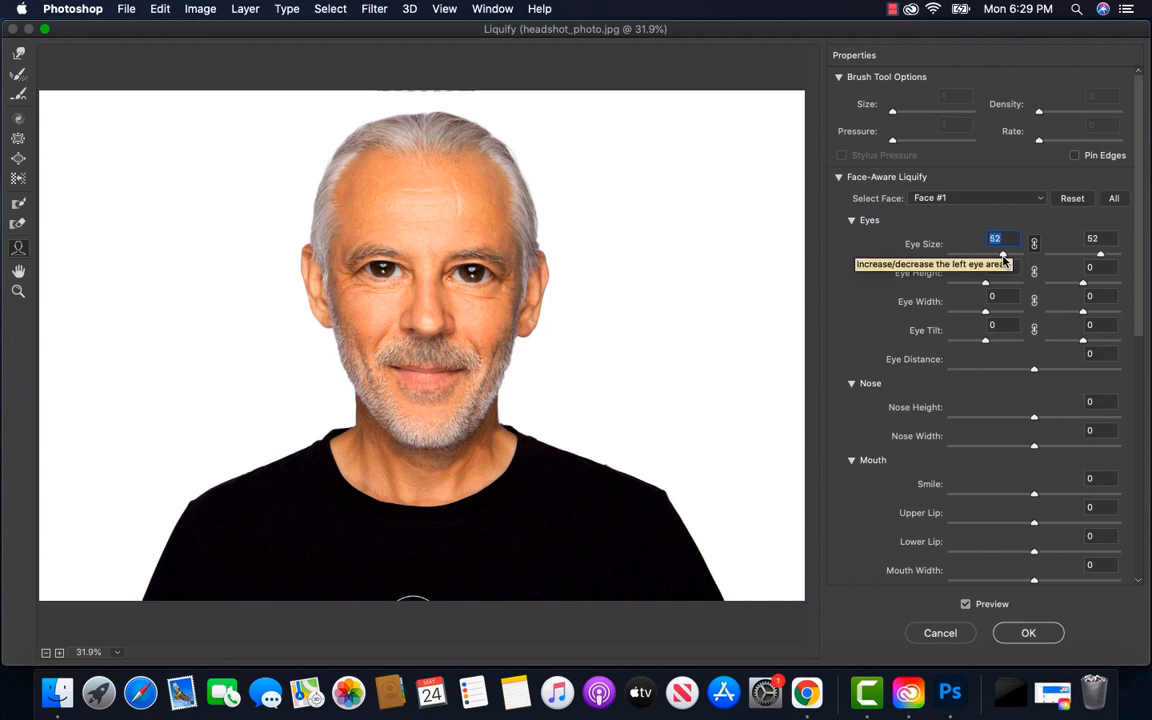
pyautogui.click(1028, 633)
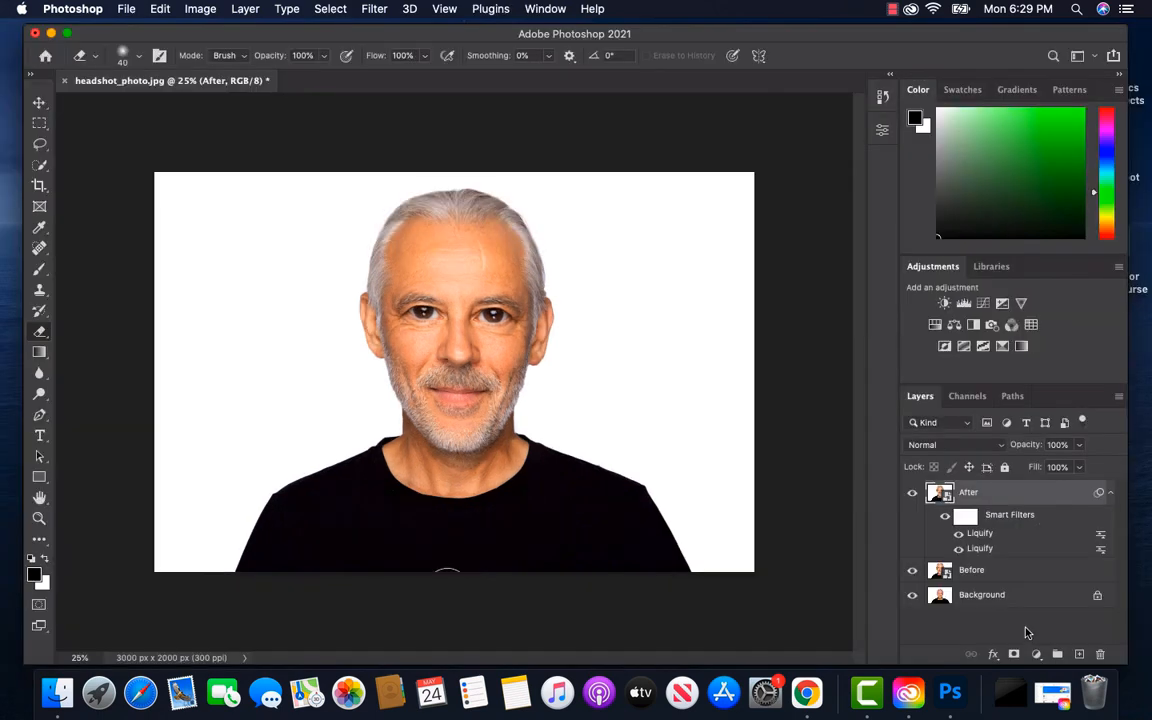
pyautogui.click(911, 496)
pyautogui.click(911, 496)
# Apply the Diffuse stylize filter to the After layer in Anisotropic mode
pyautogui.click(375, 10)
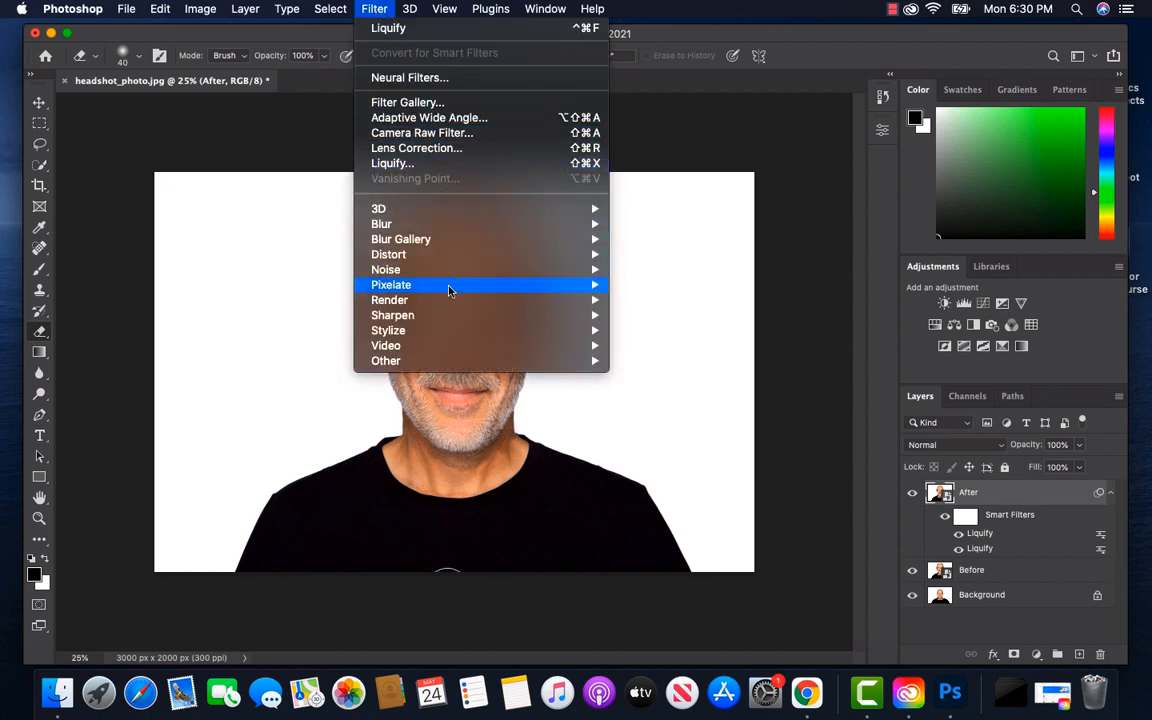
pyautogui.moveTo(449, 331)
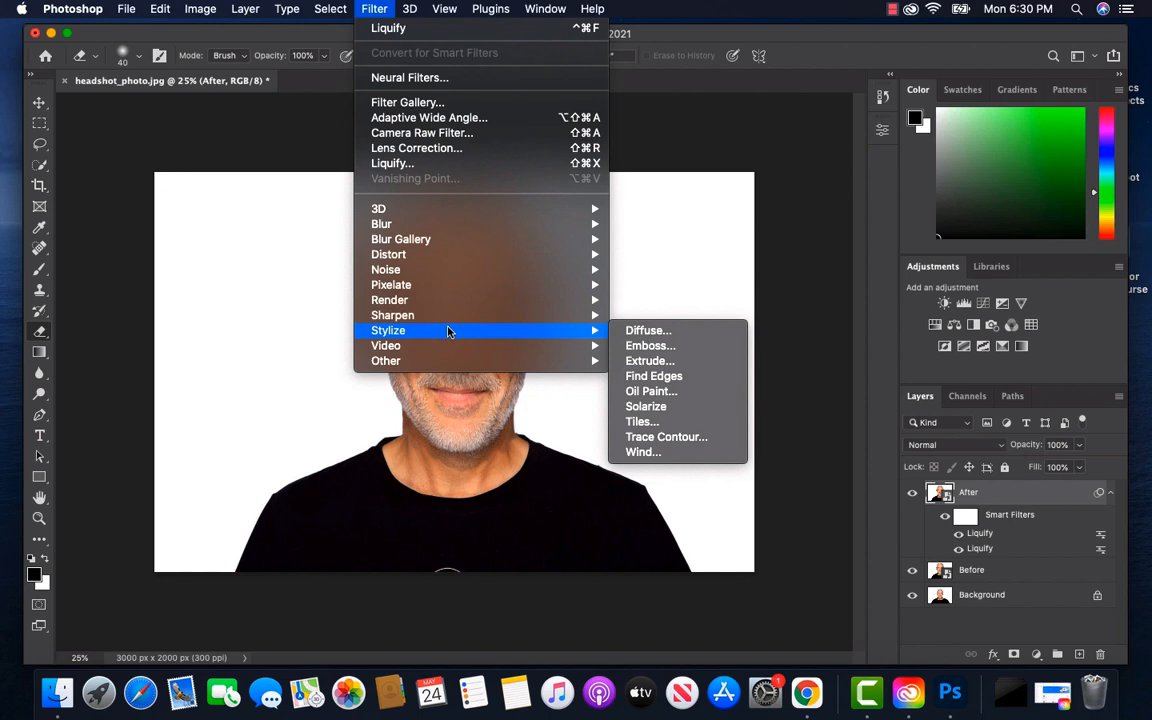
pyautogui.click(650, 331)
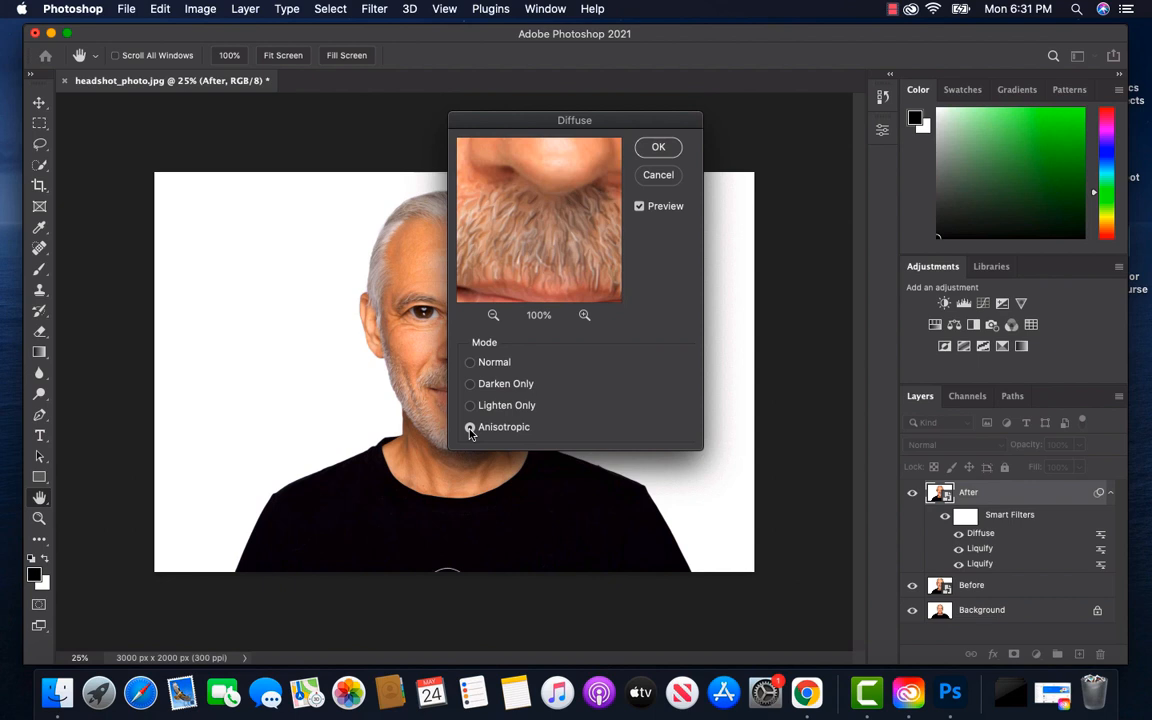
pyautogui.click(658, 148)
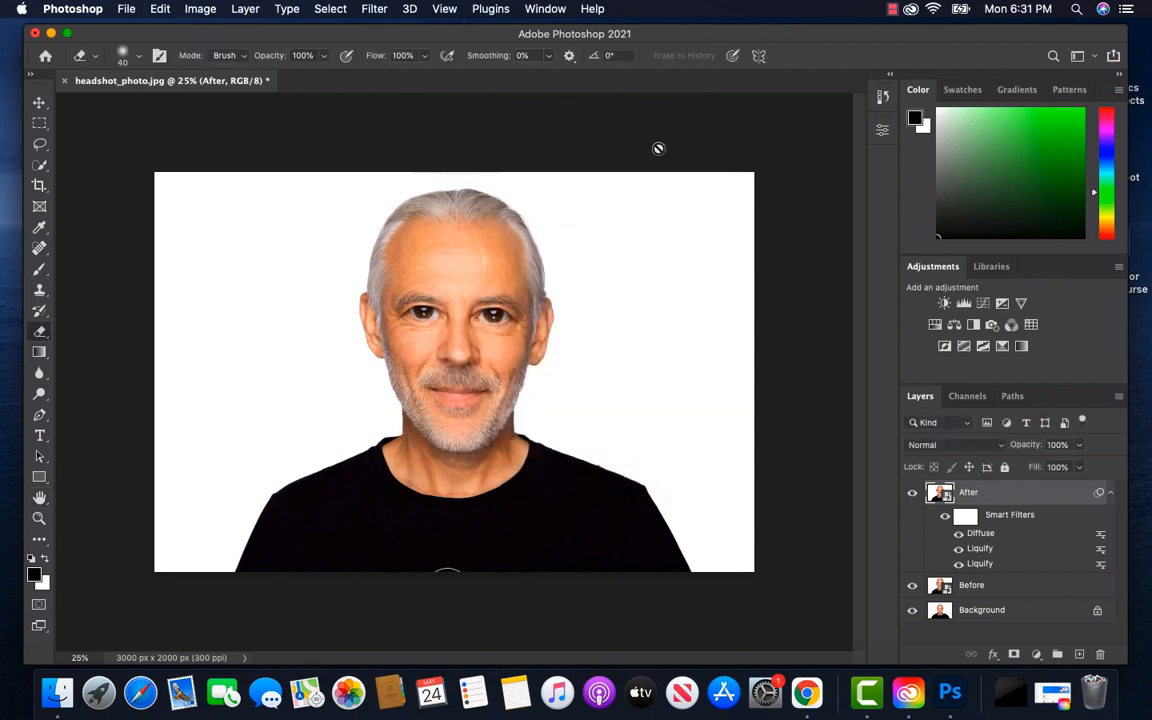
# Apply the Anisotropic Diffuse filter to the After layer a second time
pyautogui.press('super+equal')
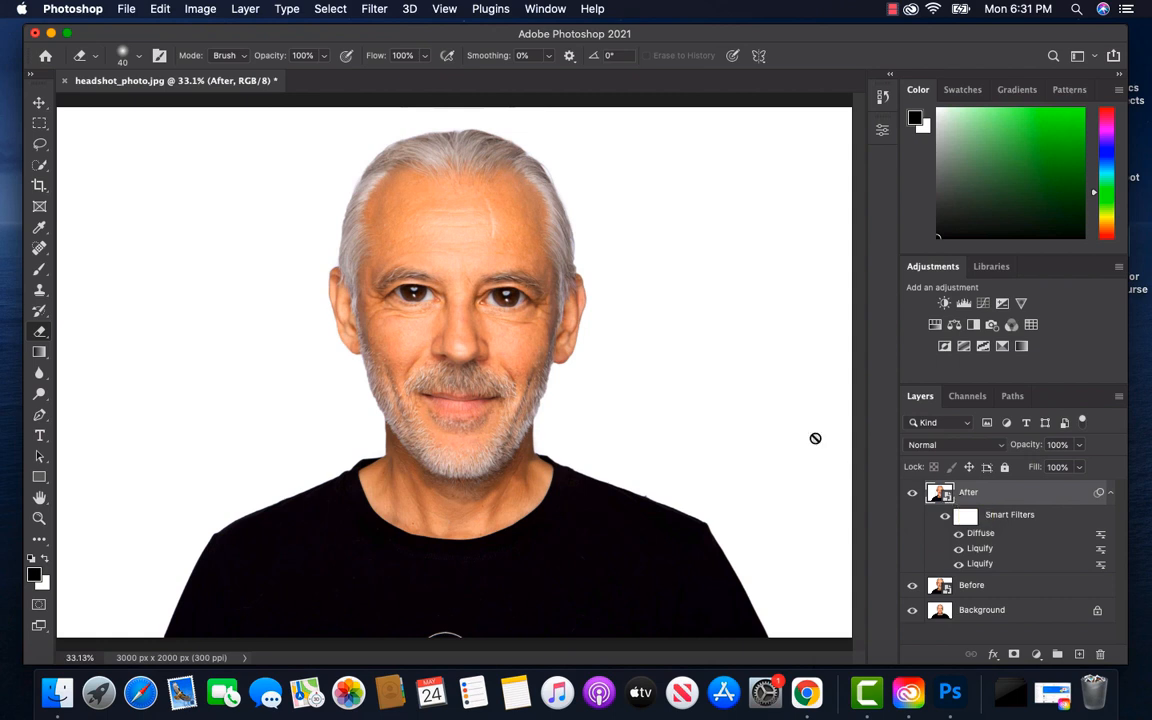
pyautogui.click(376, 10)
pyautogui.click(387, 30)
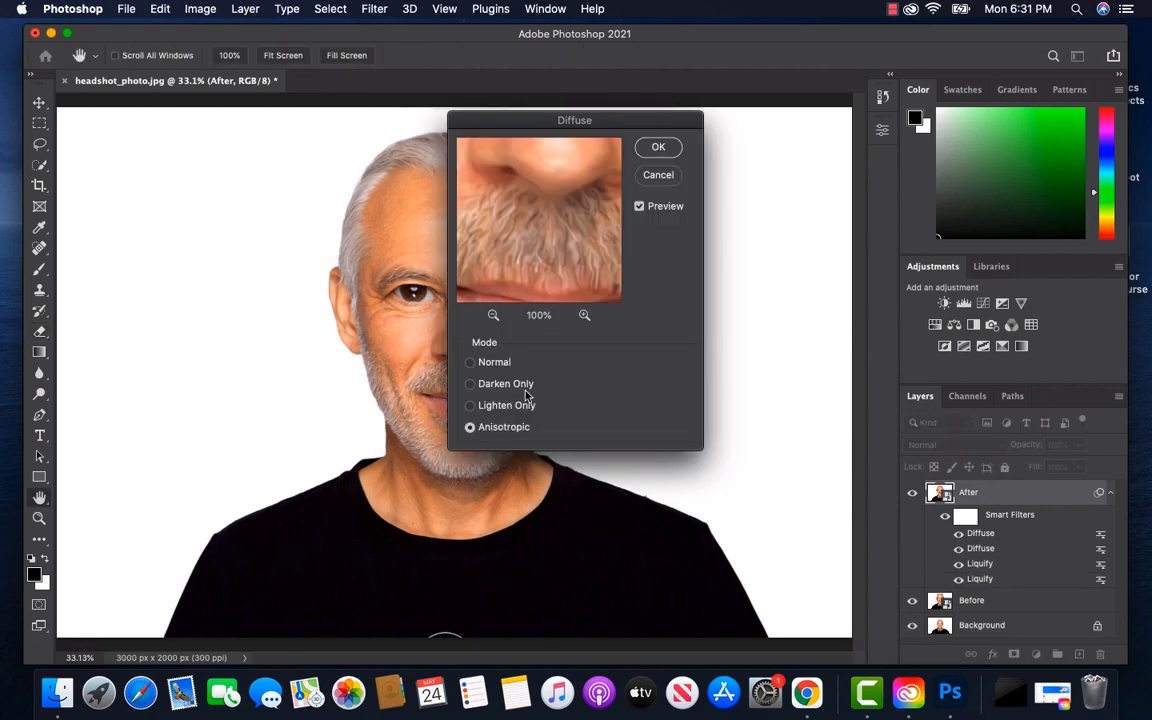
pyautogui.click(658, 148)
pyautogui.press('e')
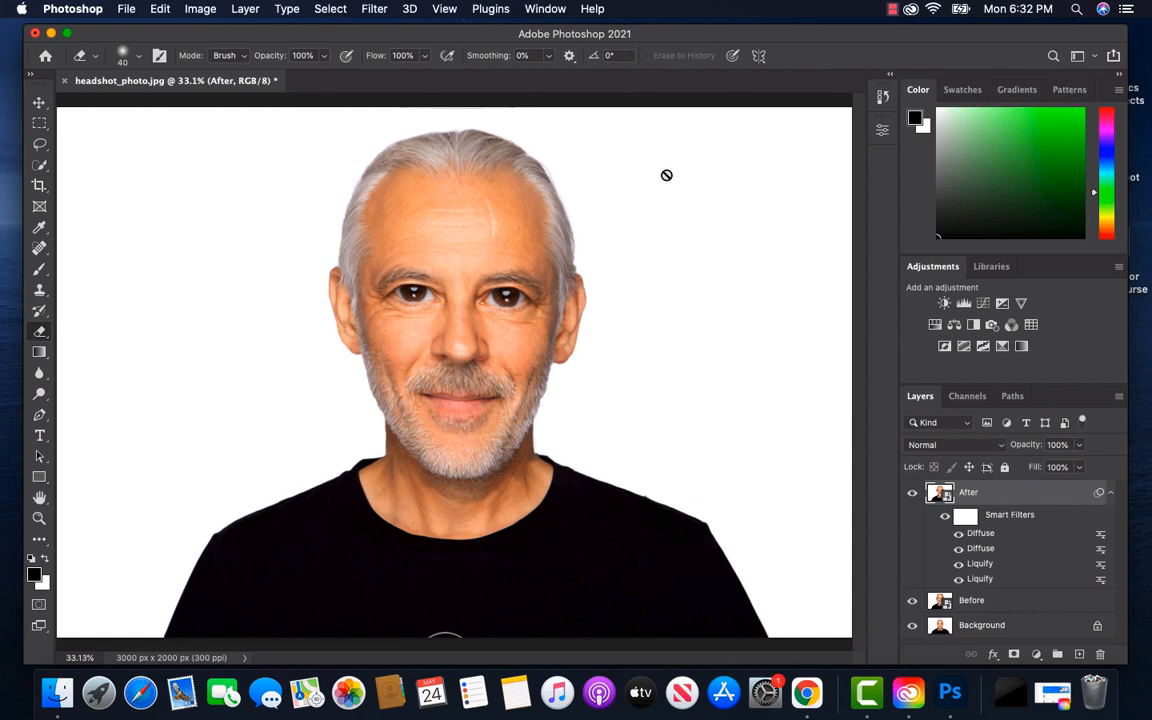
# Apply a Surface Blur to the After layer with a Radius of 16 pixels and a Threshold of 7 levels
pyautogui.click(375, 10)
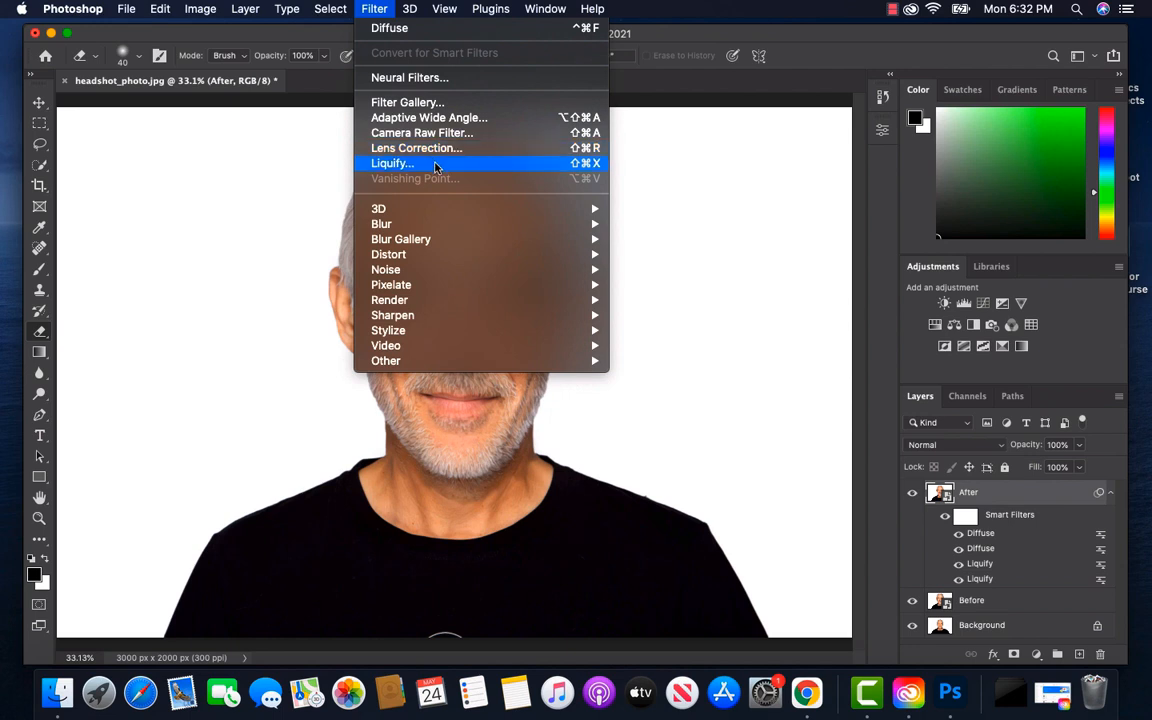
pyautogui.moveTo(469, 227)
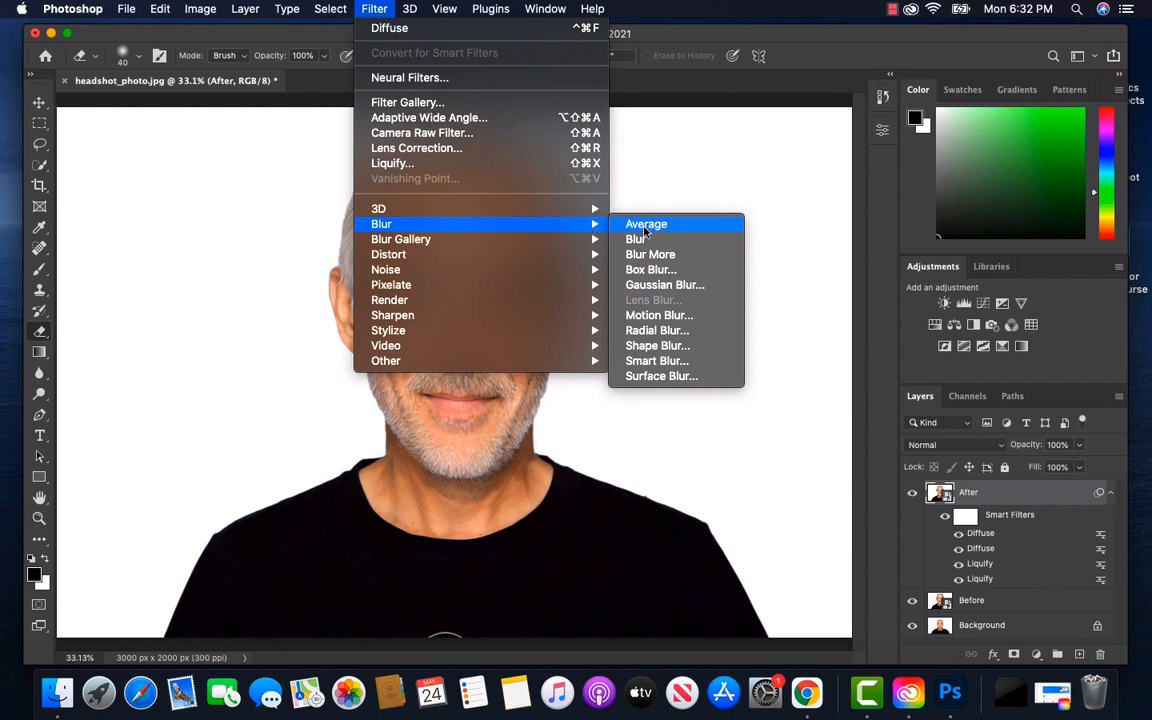
pyautogui.click(662, 376)
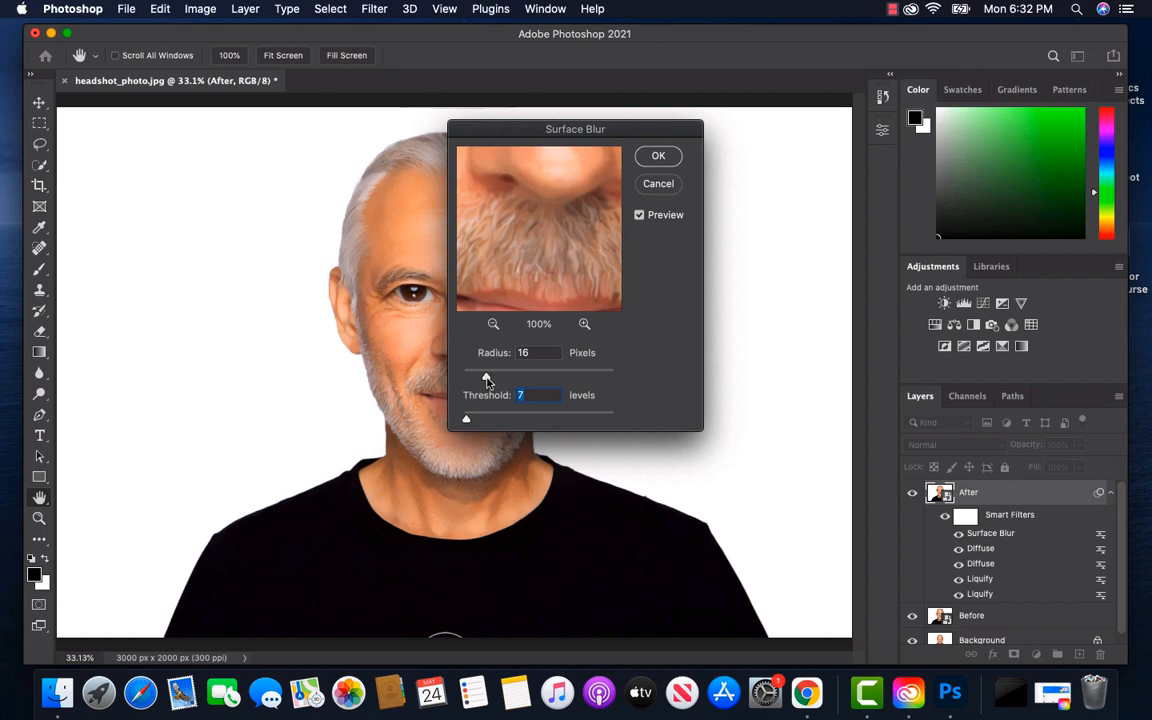
pyautogui.moveTo(486, 381); pyautogui.dragTo(486, 381)
pyautogui.click(486, 378)
pyautogui.click(657, 156)
pyautogui.press('e')
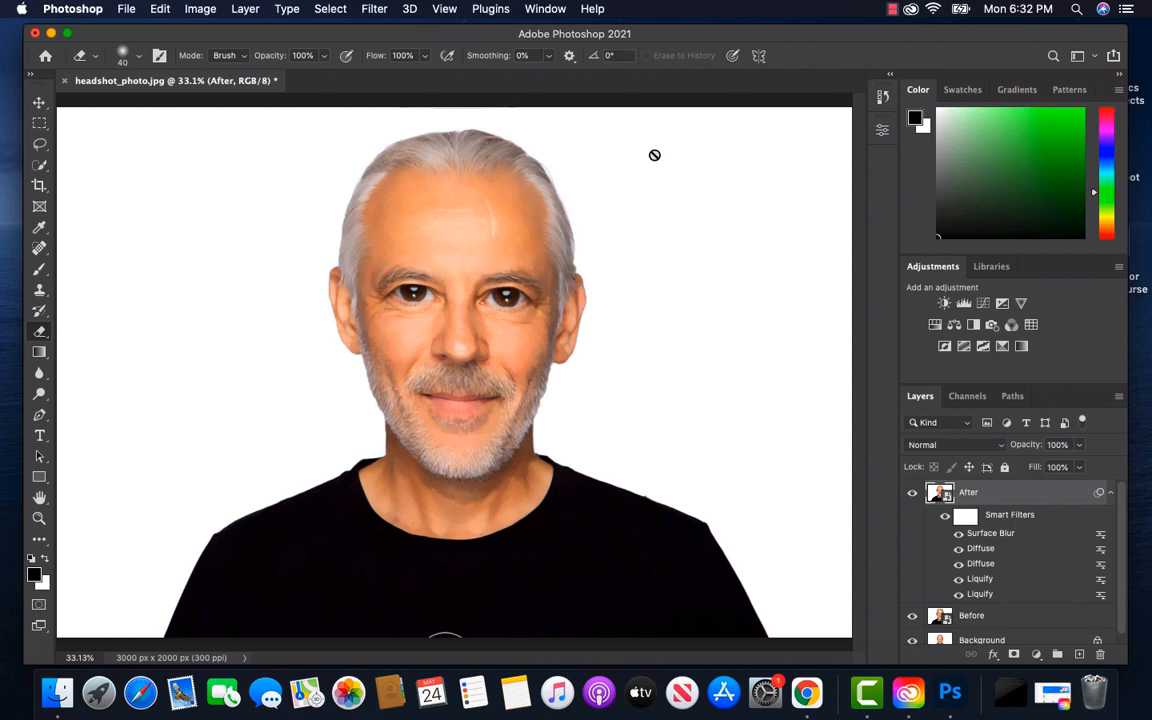
# Apply Reduce Noise to the After layer with Strength 10, Preserve Details 10%, Reduce Color Noise 0% and Sharpen Details 0%
pyautogui.click(377, 12)
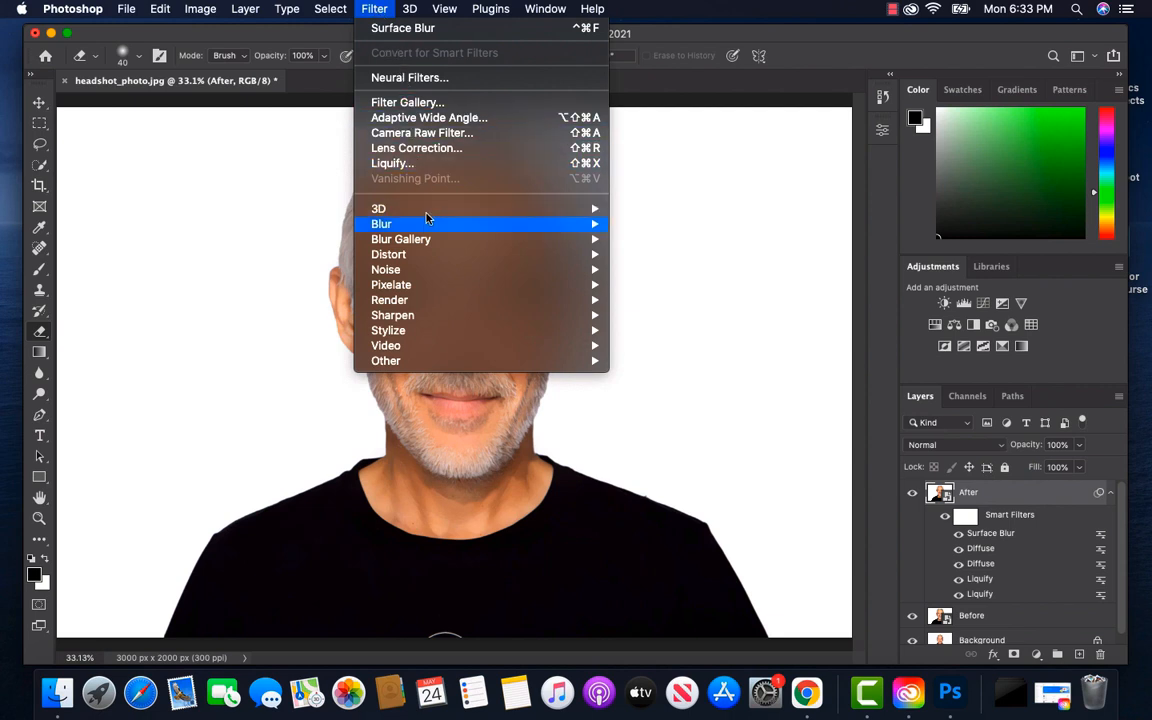
pyautogui.moveTo(447, 270)
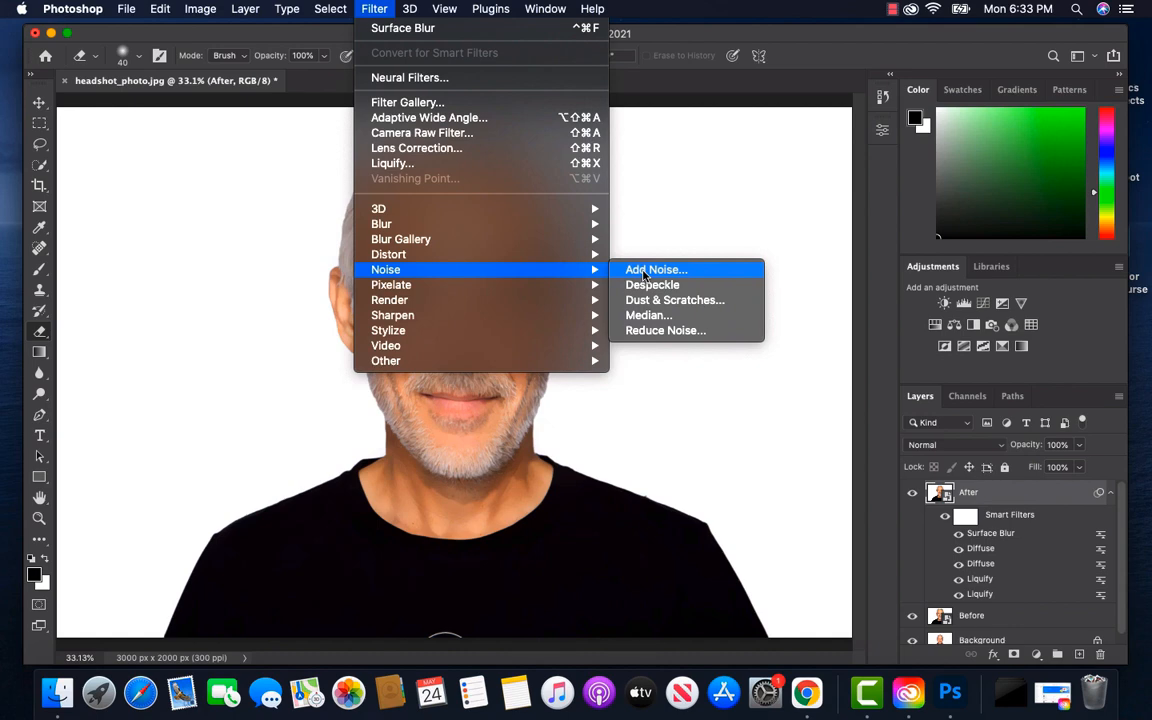
pyautogui.click(680, 331)
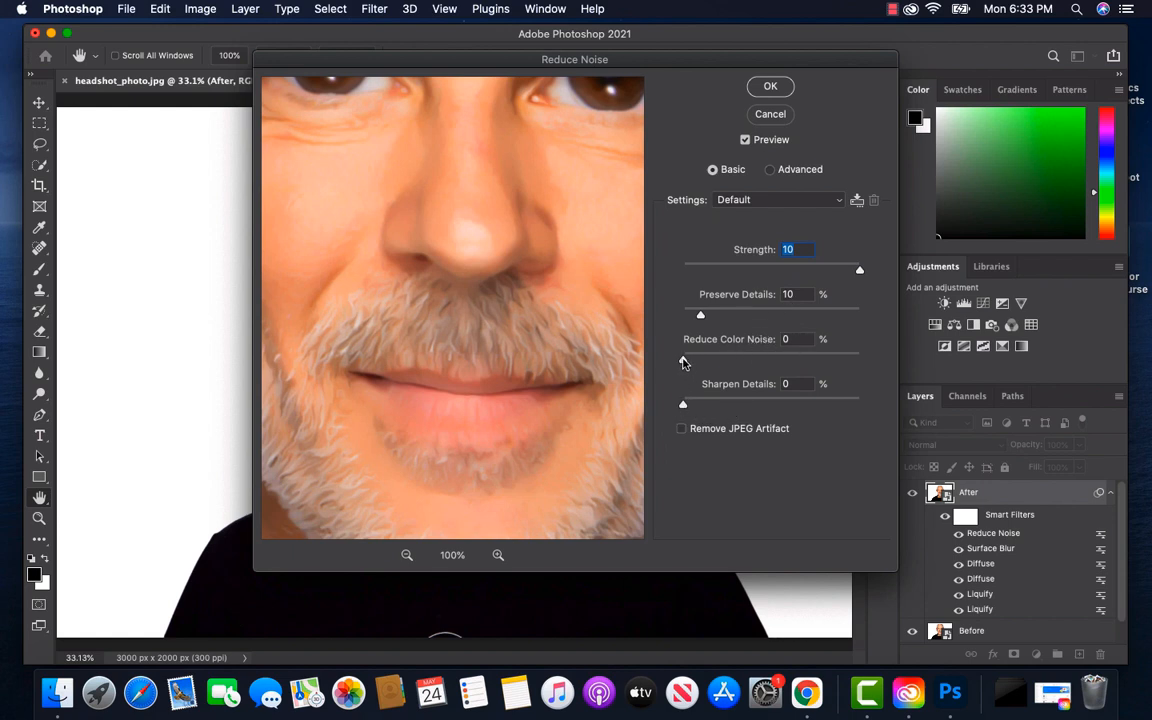
pyautogui.click(684, 361)
pyautogui.click(683, 406)
pyautogui.click(771, 88)
pyautogui.click(771, 88)
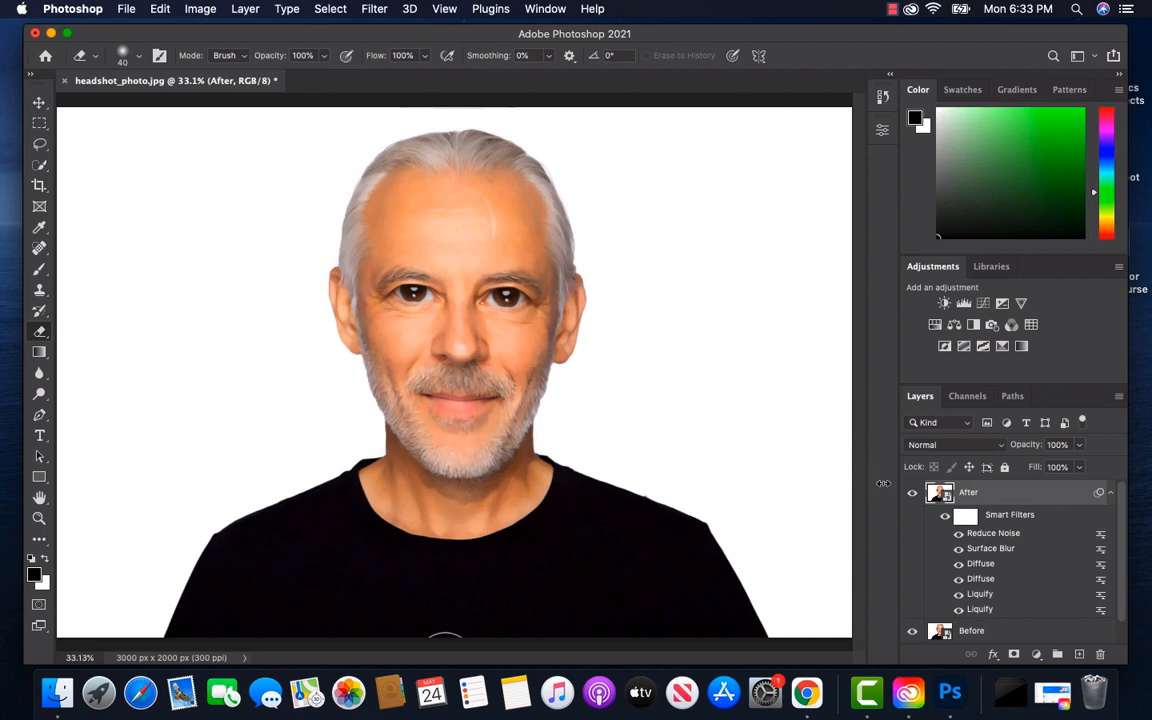
# Toggle the After layer's visibility to compare the smoothed, filtered portrait with the Before layer
pyautogui.click(912, 493)
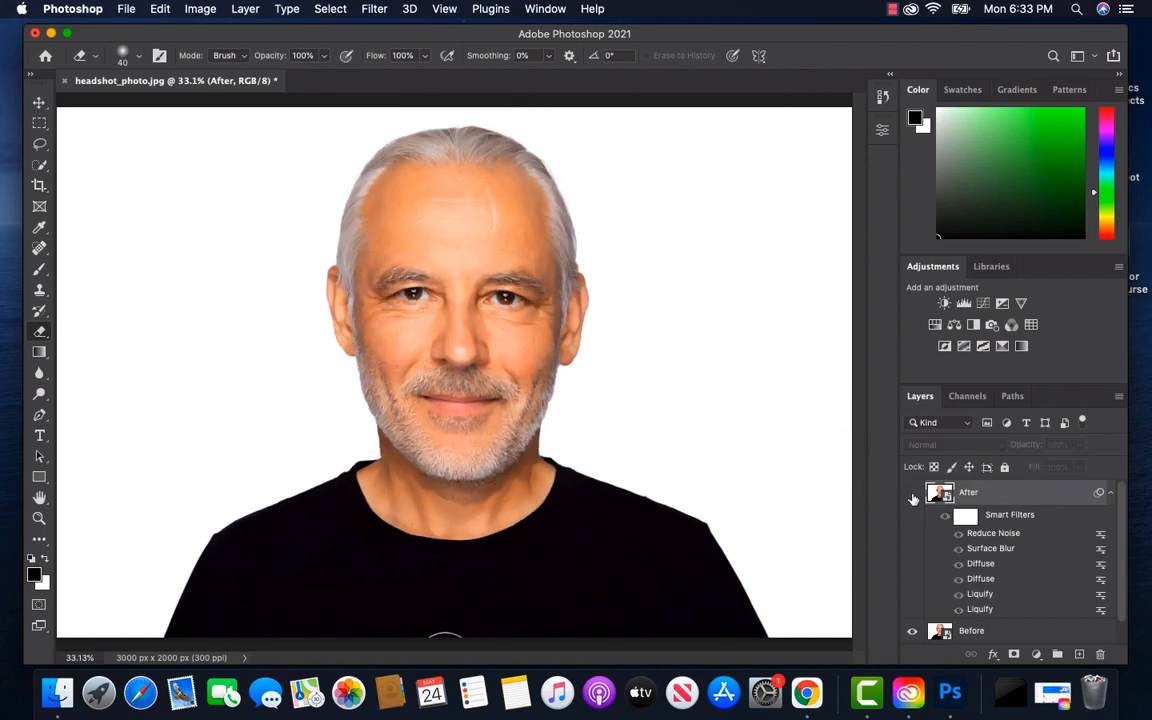
pyautogui.click(912, 494)
pyautogui.click(912, 494)
pyautogui.click(912, 494)
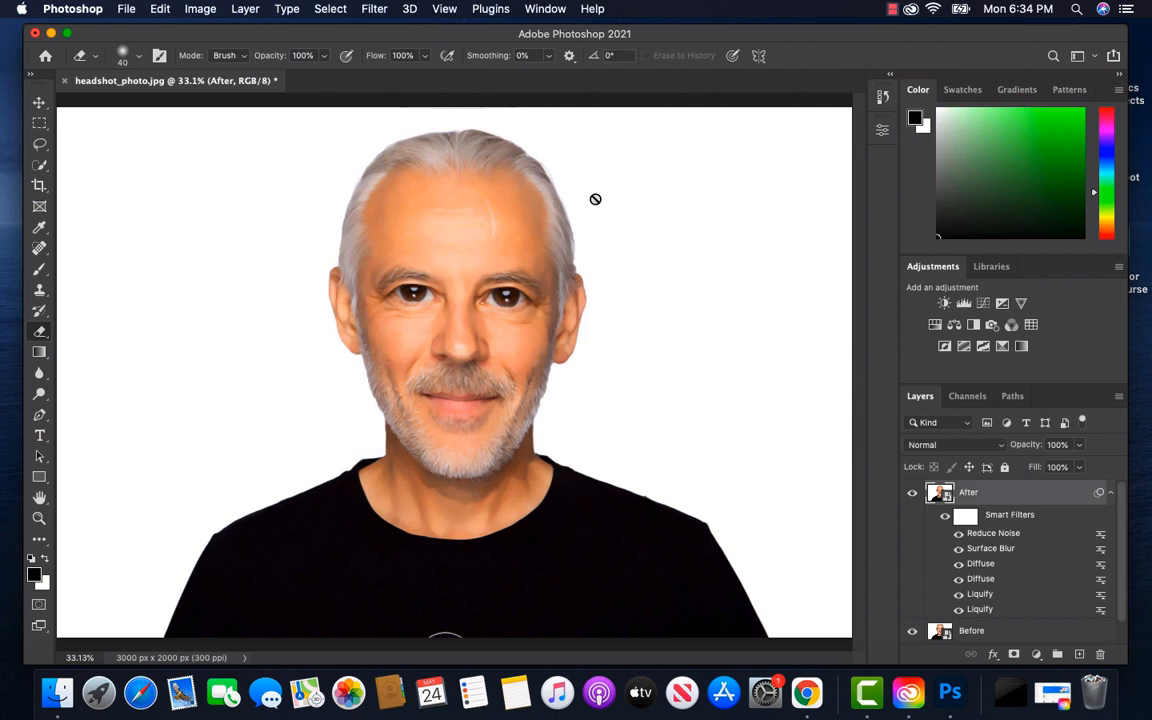
# Apply Smart Sharpen to the After layer with Amount 175%, Radius 3.0 px, Reduce Noise 0% and Remove set to Lens Blur
pyautogui.click(375, 9)
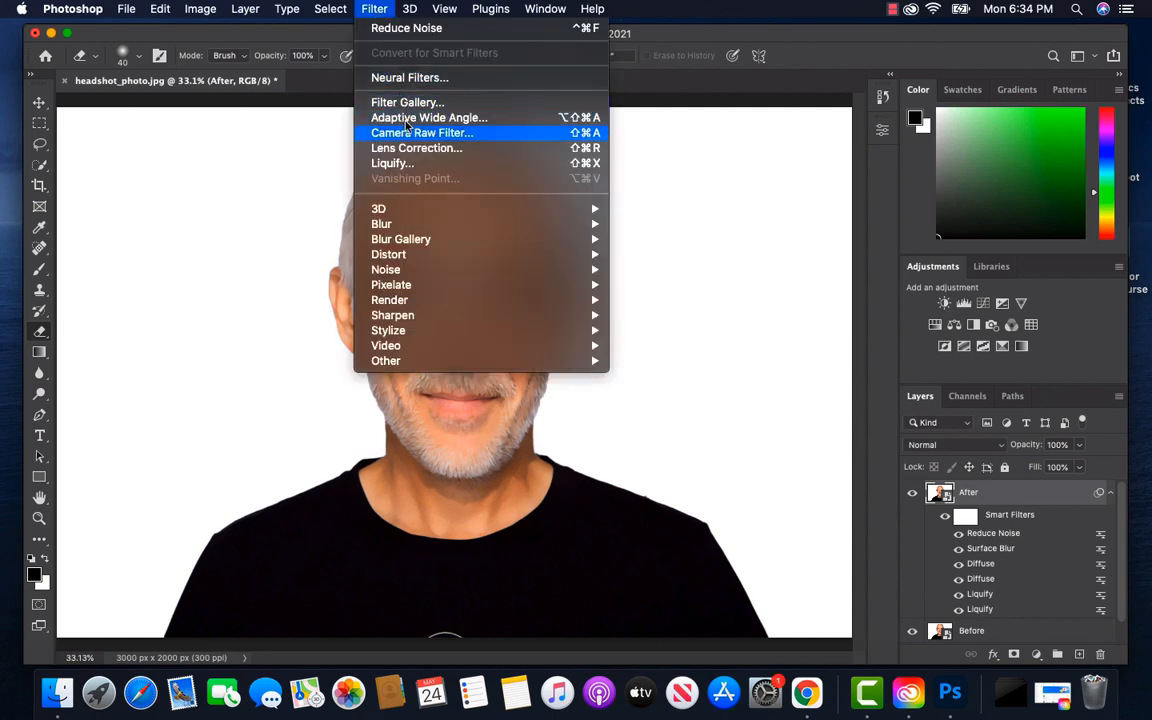
pyautogui.moveTo(465, 316)
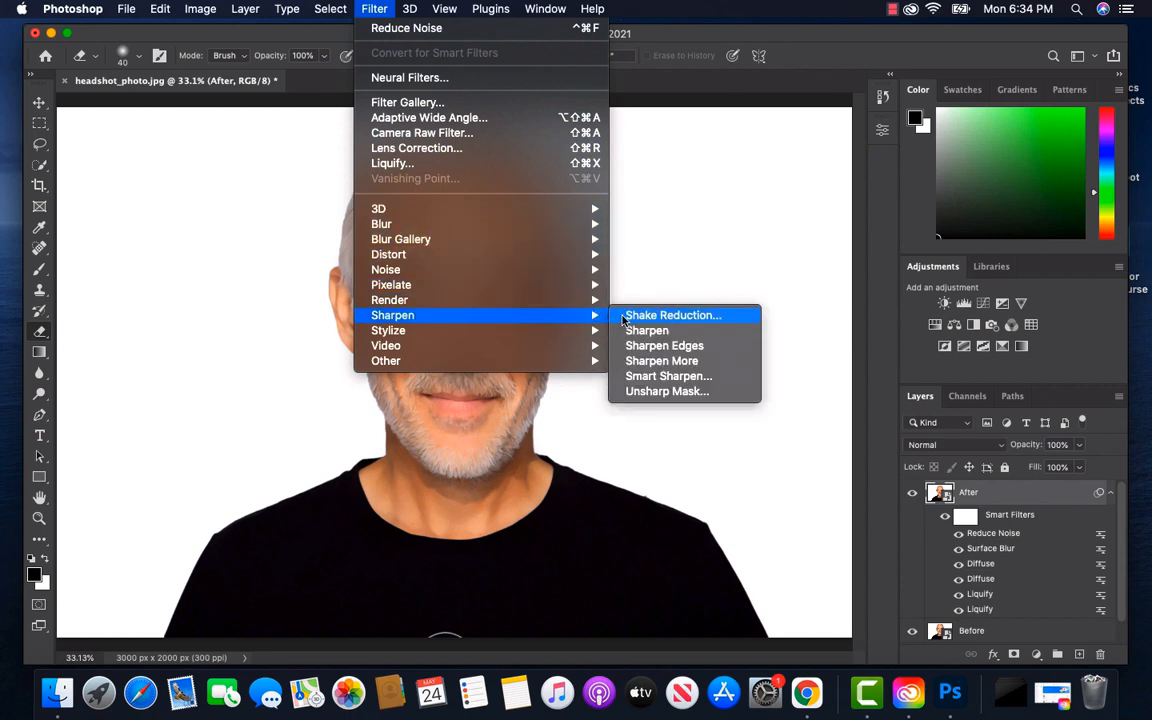
pyautogui.click(682, 376)
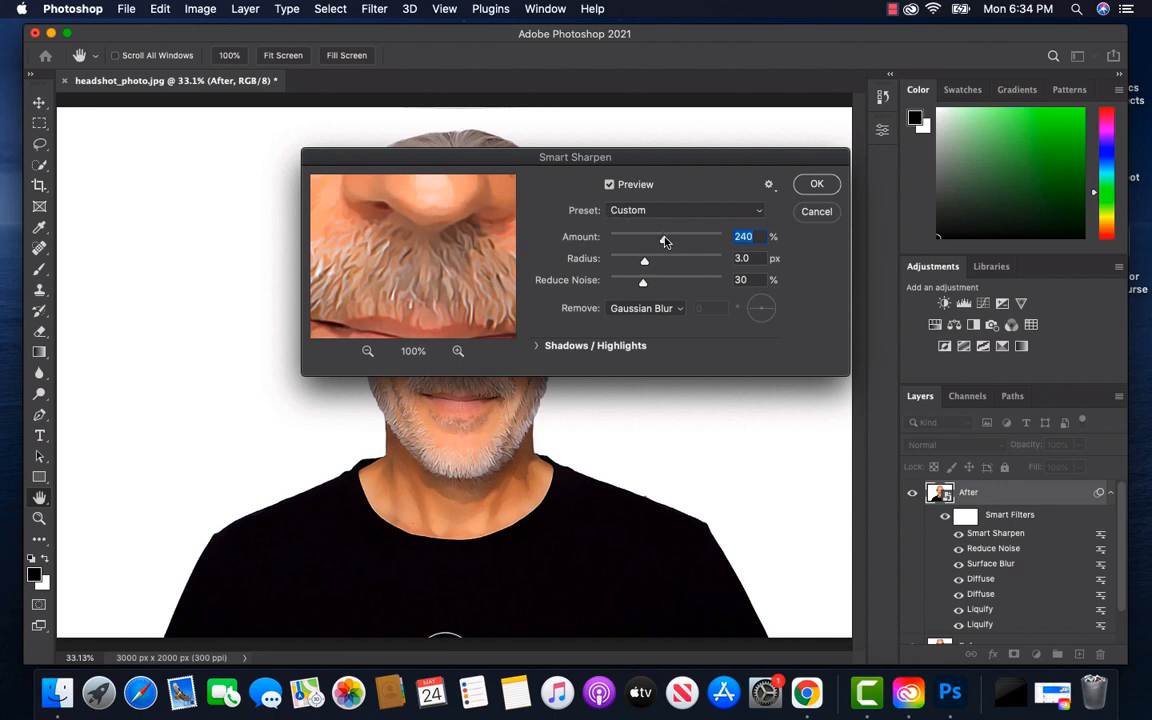
pyautogui.moveTo(665, 241); pyautogui.dragTo(651, 242)
pyautogui.moveTo(650, 242); pyautogui.dragTo(648, 242)
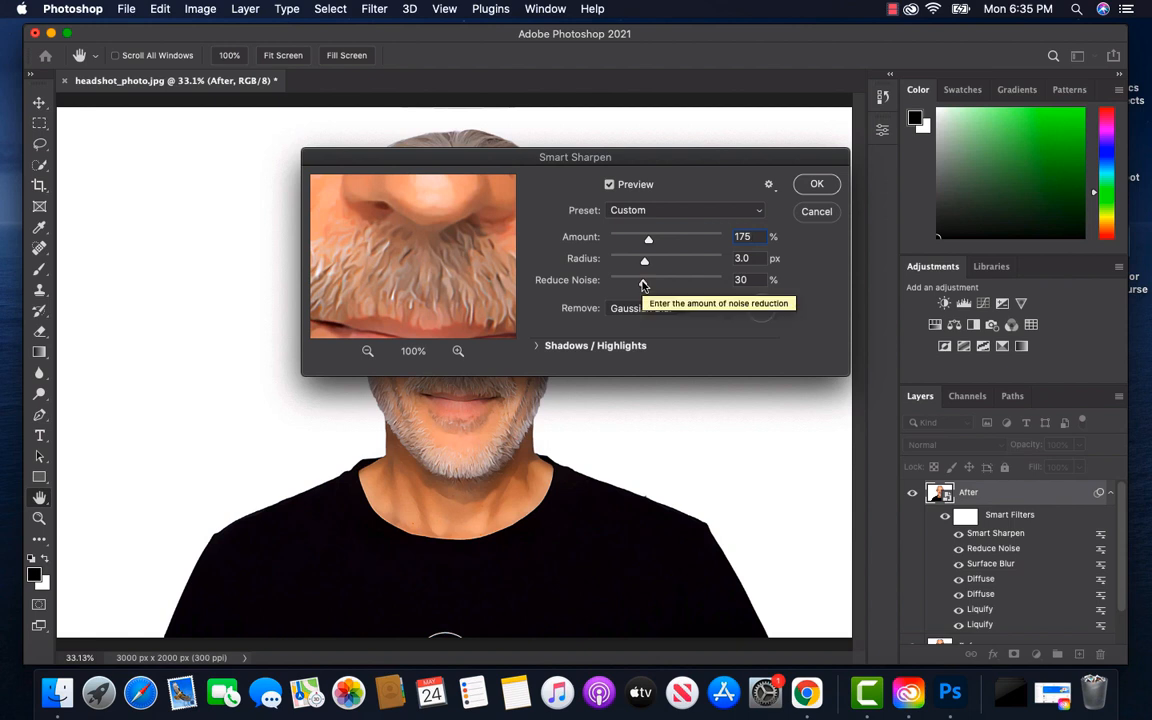
pyautogui.moveTo(643, 286); pyautogui.dragTo(600, 291)
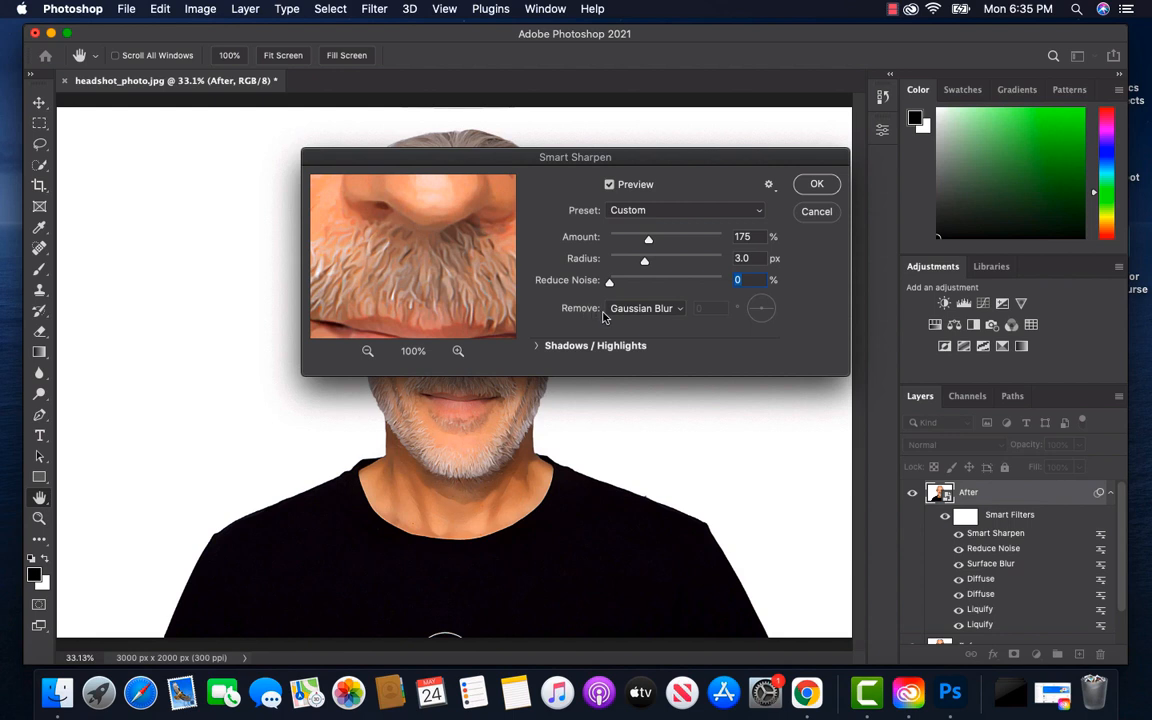
pyautogui.click(670, 310)
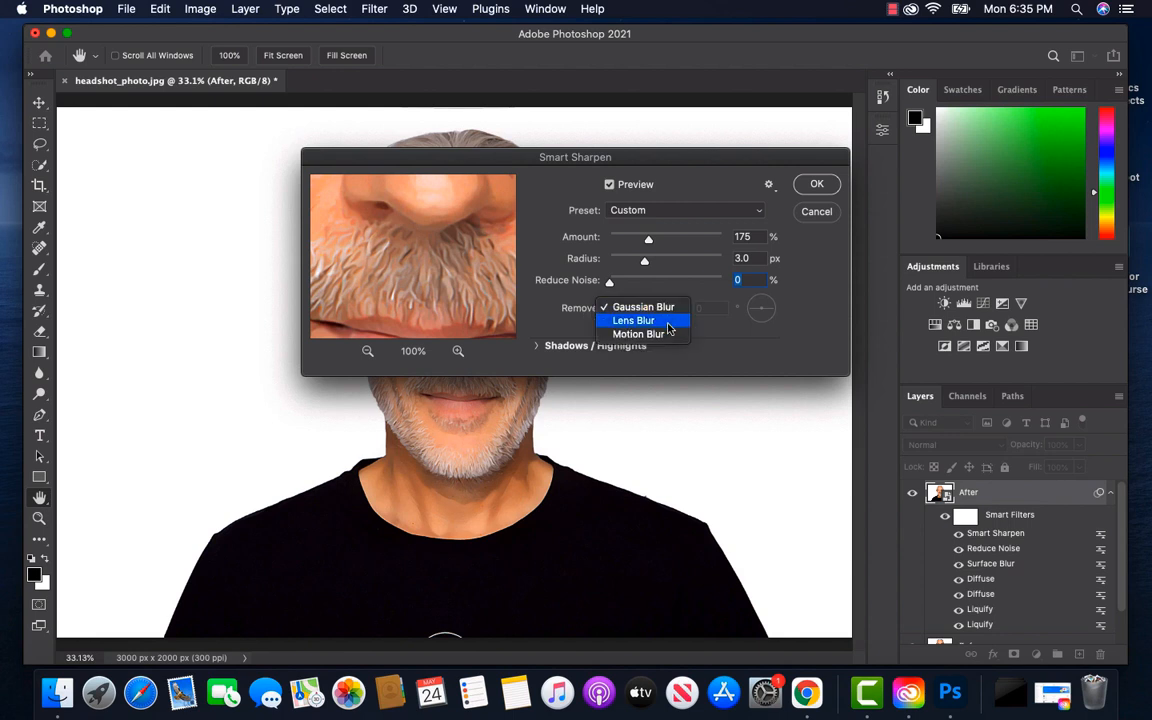
pyautogui.click(670, 322)
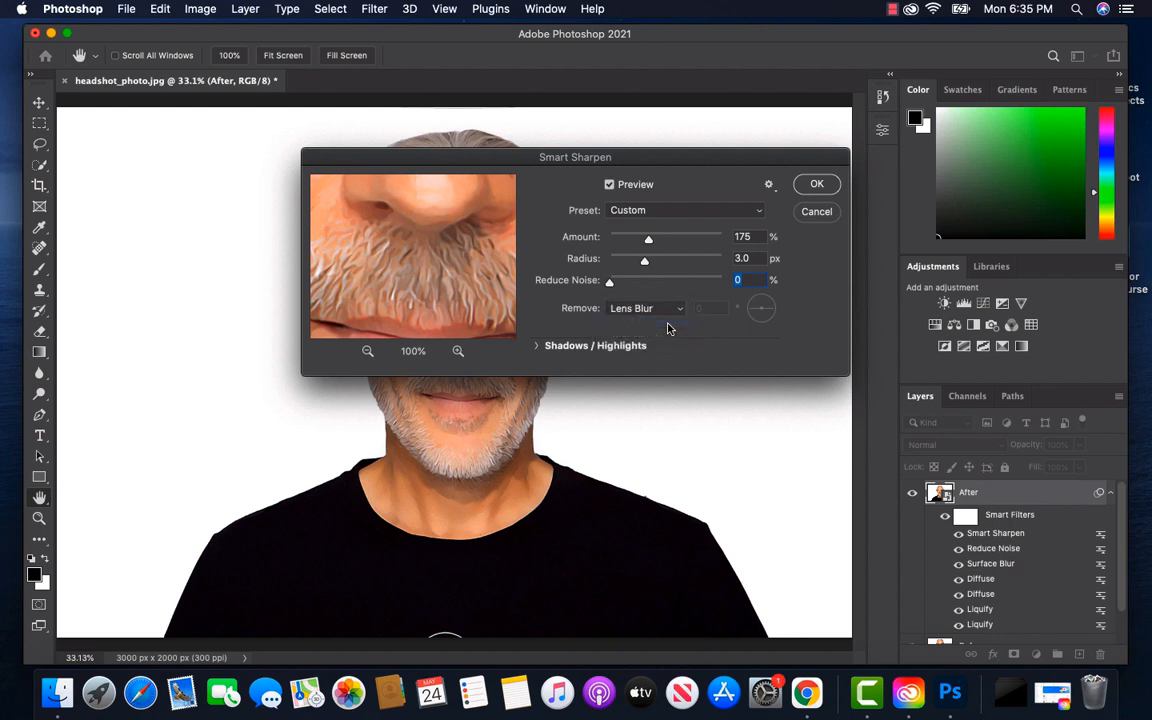
pyautogui.click(814, 185)
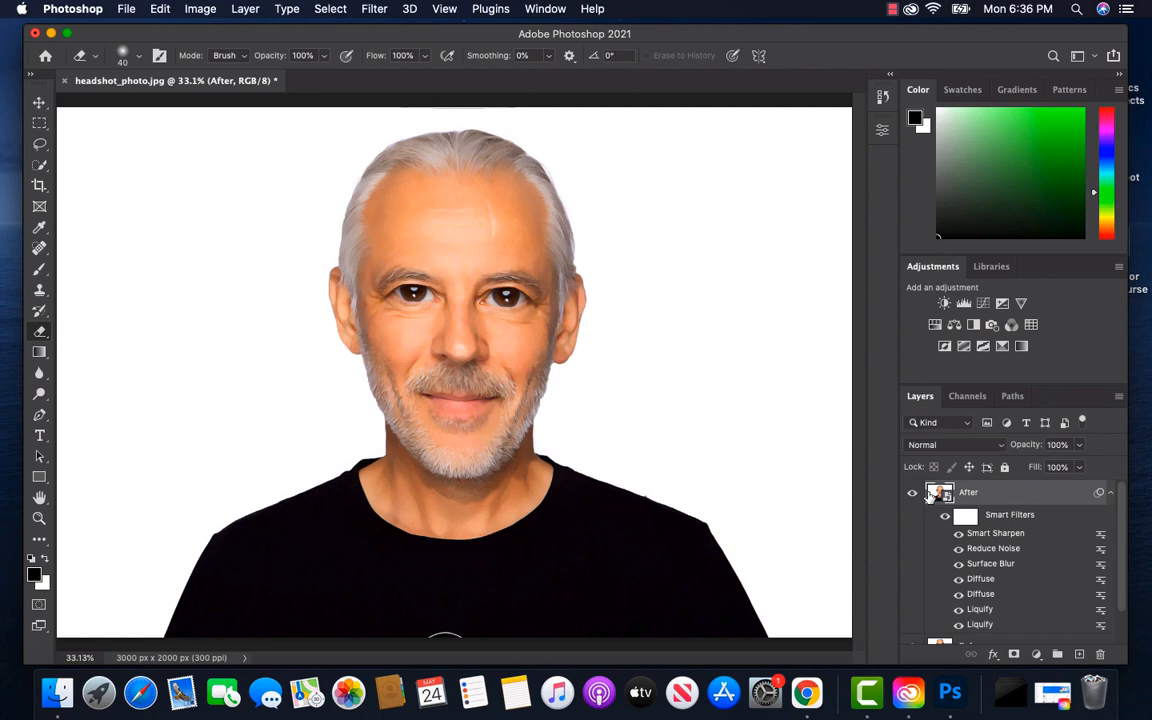
# Apply a High Pass filter to the After layer, raising its Radius slightly
pyautogui.click(372, 9)
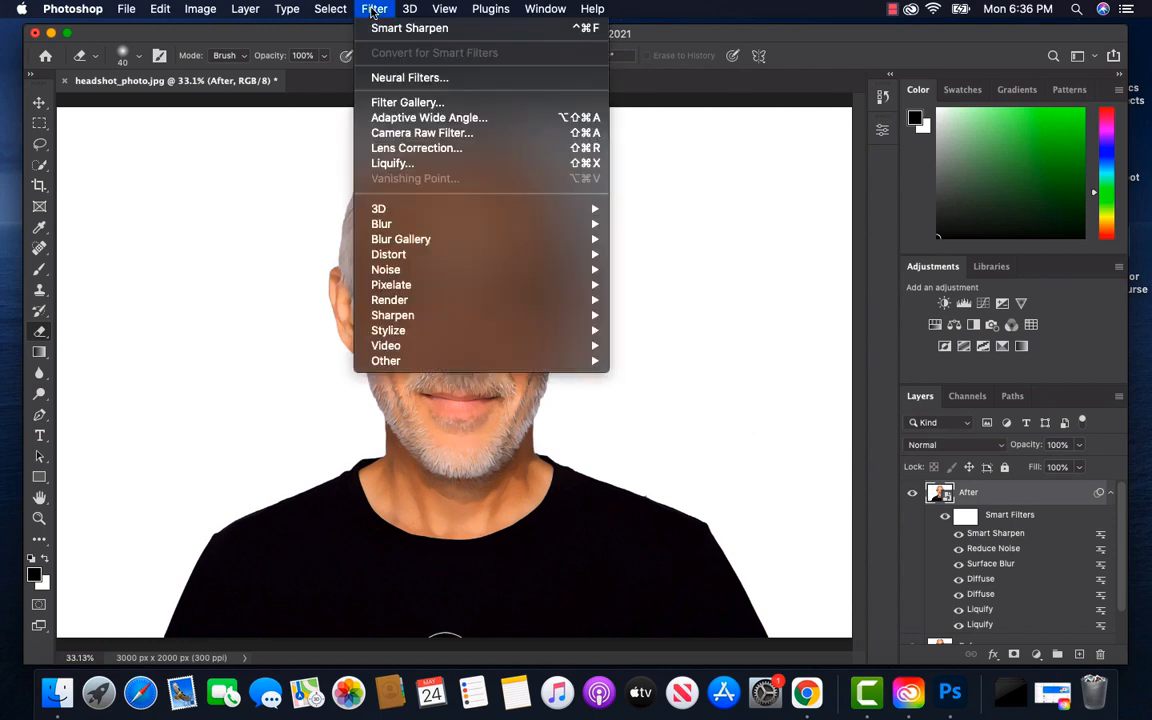
pyautogui.moveTo(488, 315)
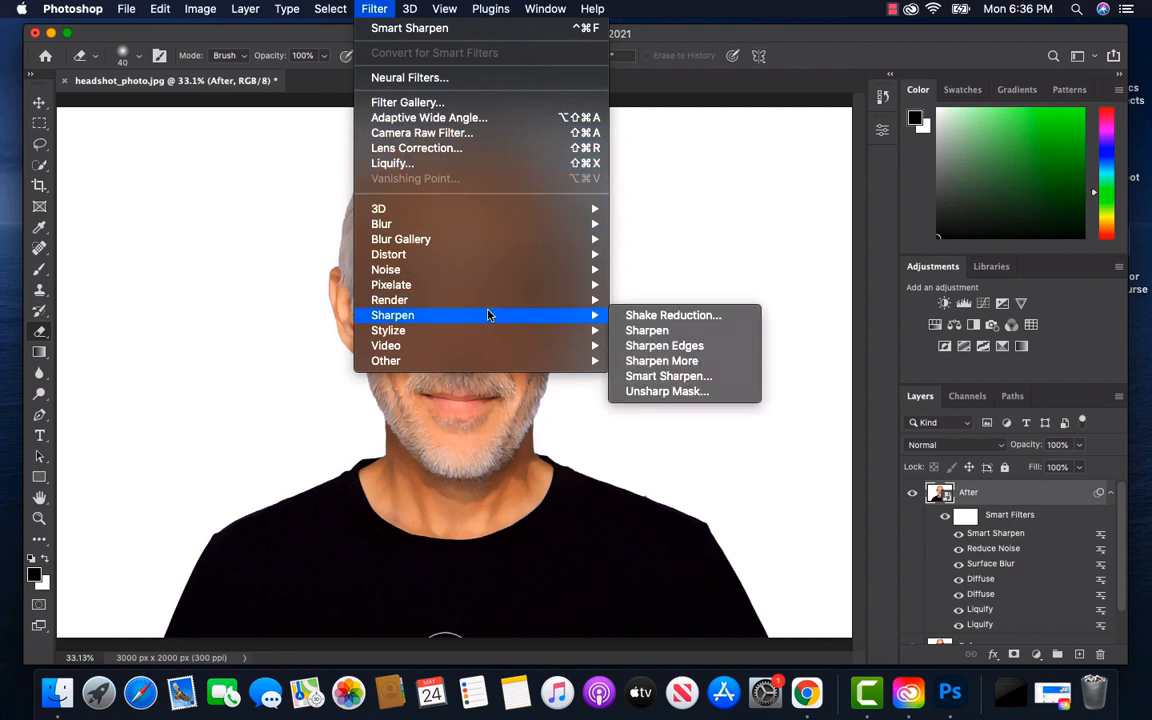
pyautogui.moveTo(501, 361)
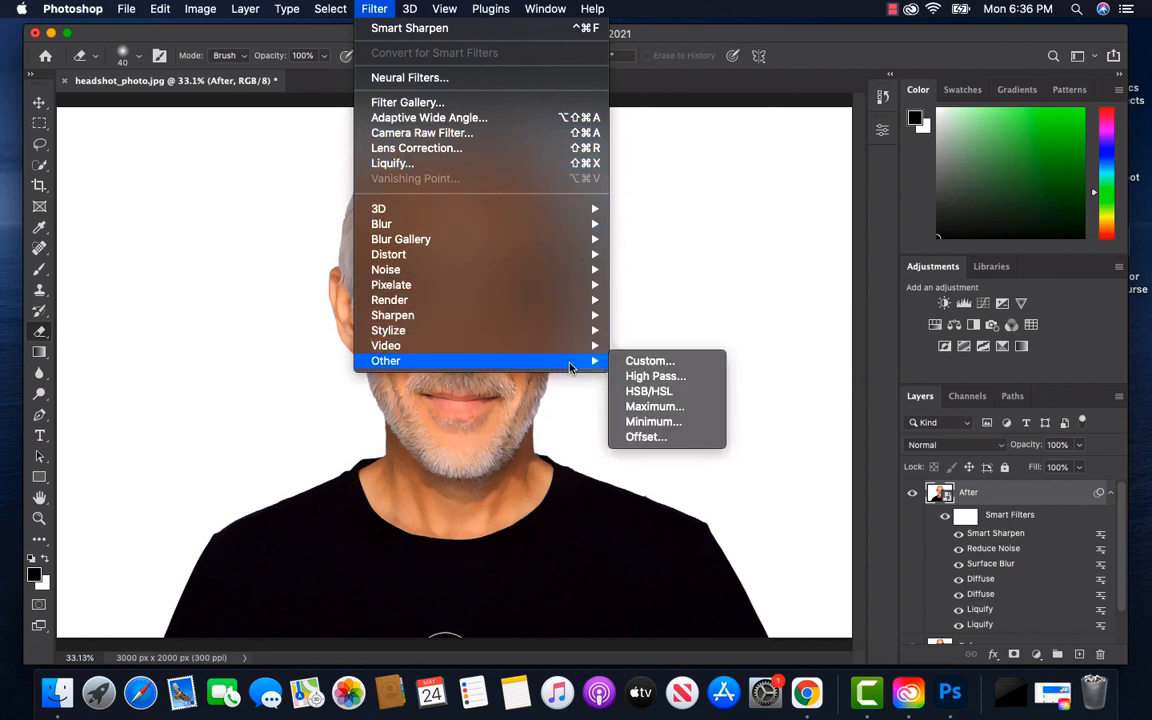
pyautogui.click(653, 376)
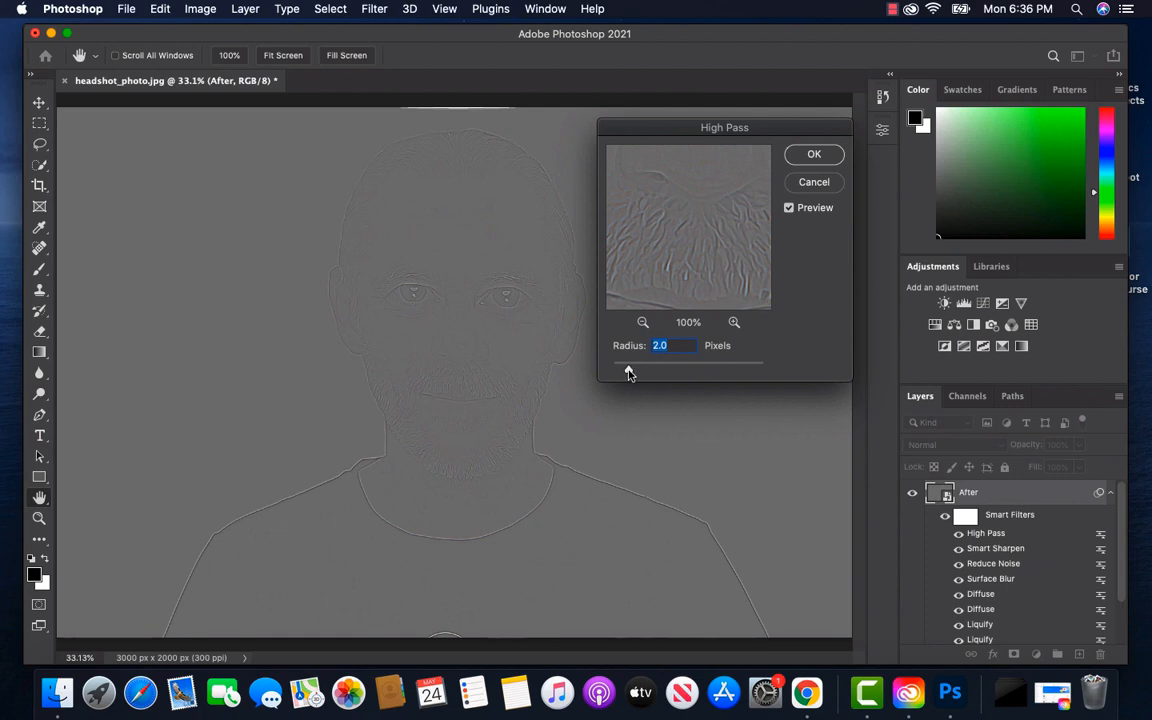
pyautogui.moveTo(628, 372); pyautogui.dragTo(637, 374)
pyautogui.click(812, 155)
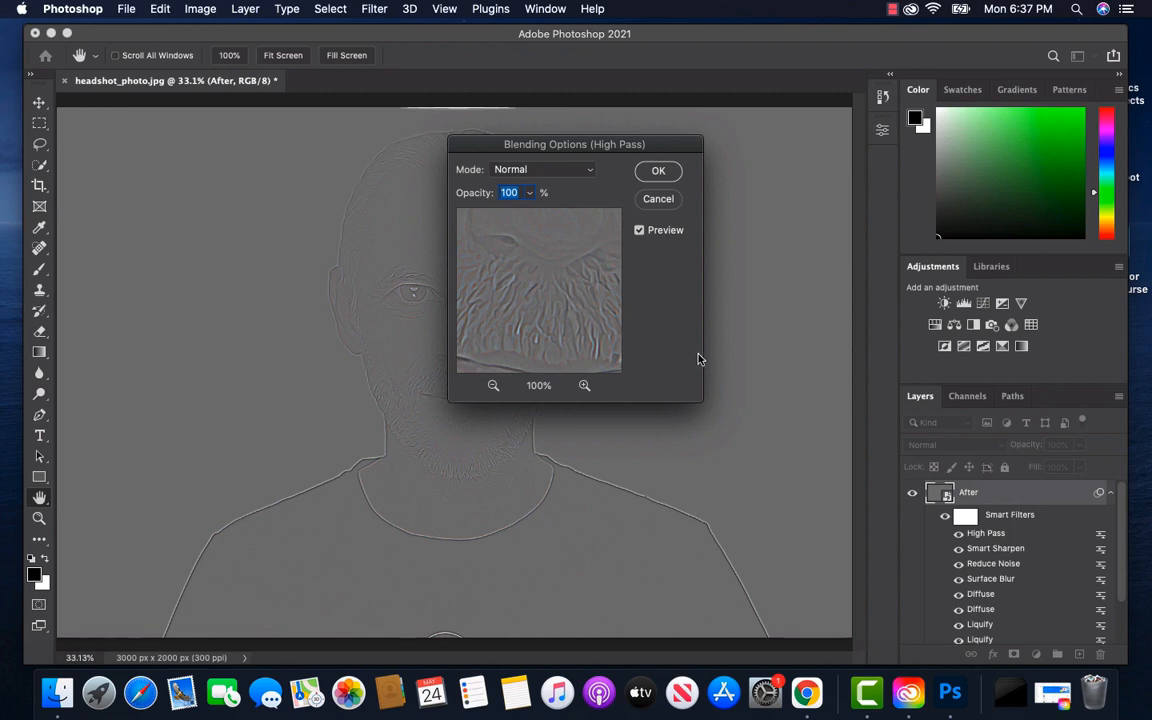
# Set the High Pass smart filter's blending mode to Overlay at 100% opacity
pyautogui.click(587, 177)
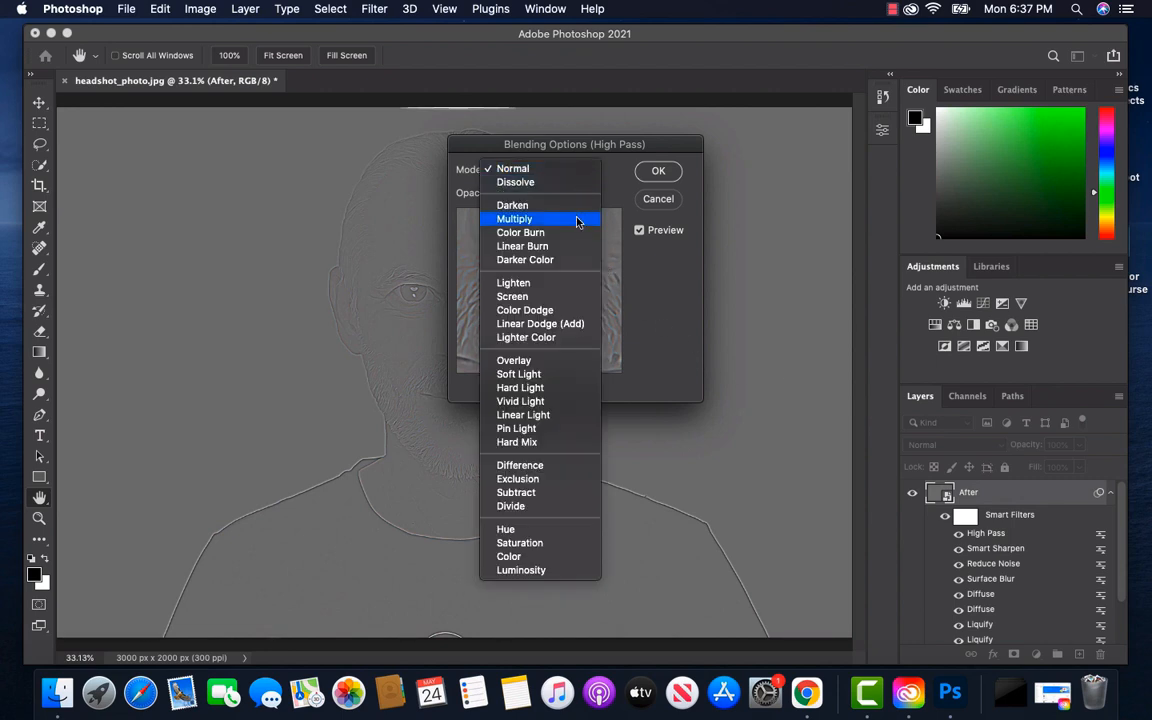
pyautogui.click(550, 364)
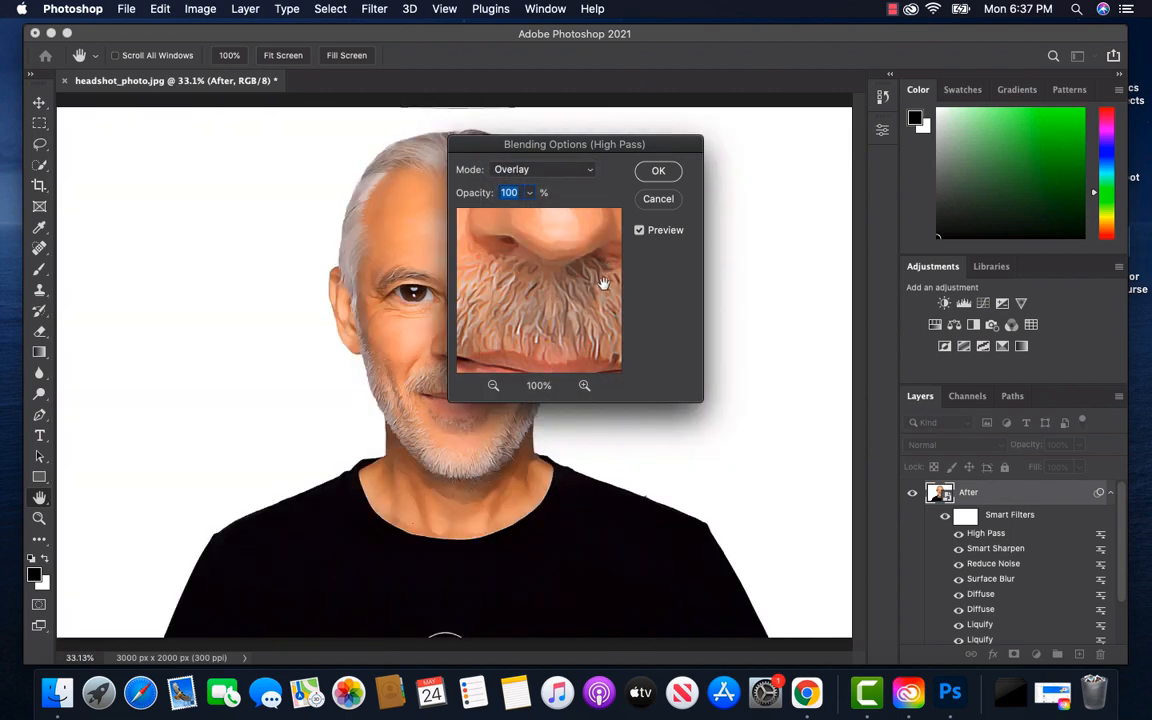
pyautogui.click(658, 172)
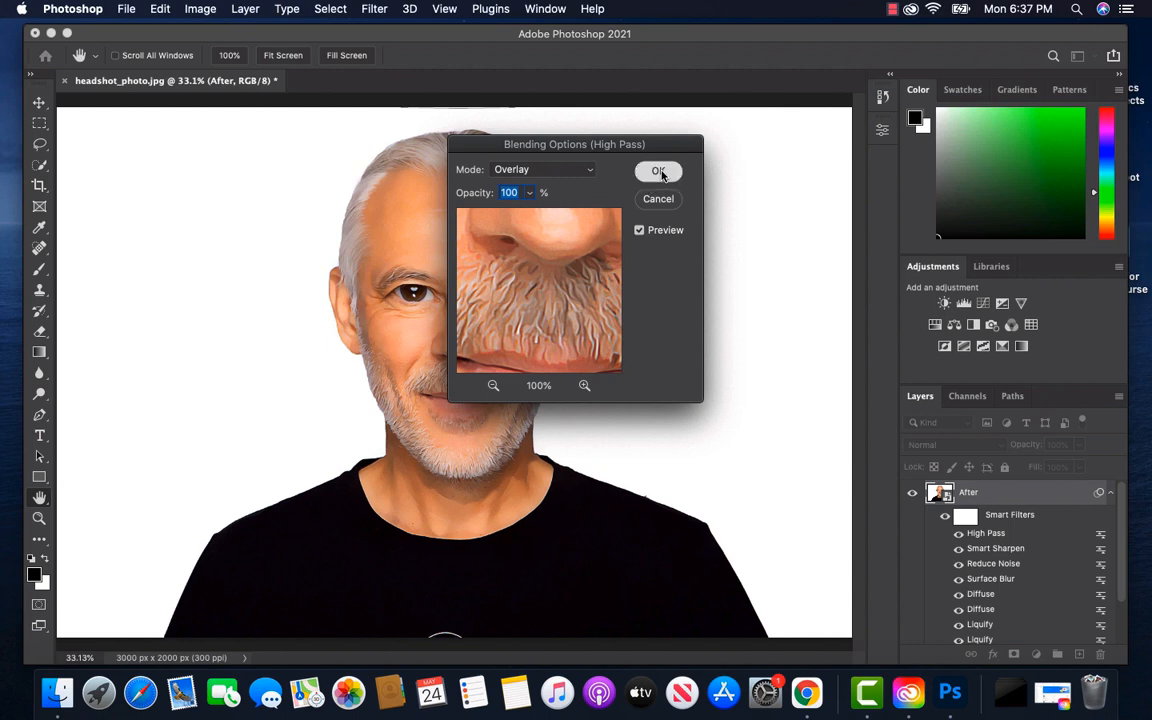
pyautogui.press('e')
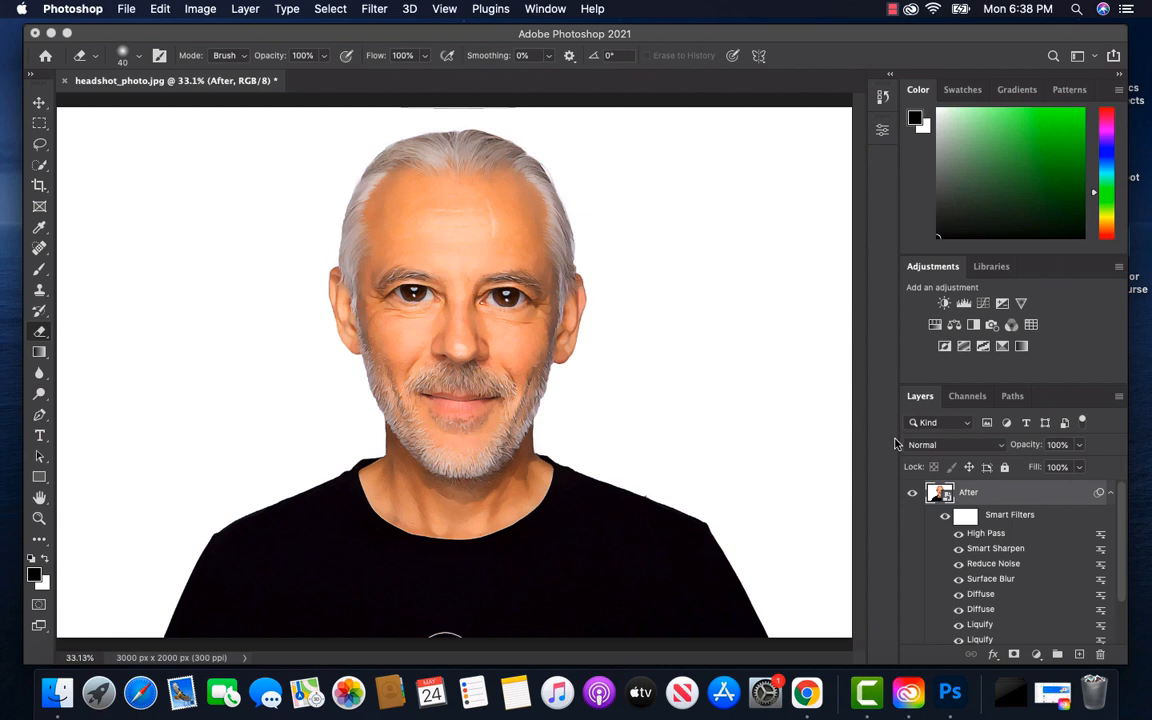
# Add a Levels adjustment layer above the After layer with RGB input levels of 10, 1.00 and 250
pyautogui.click(1037, 655)
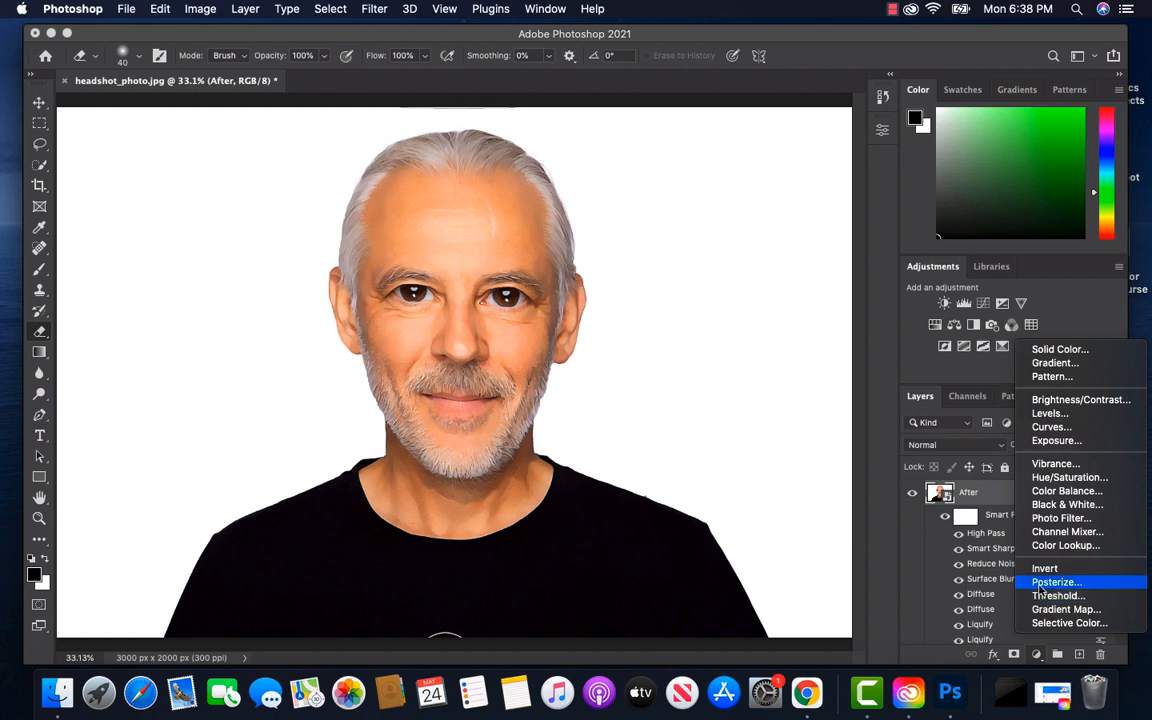
pyautogui.click(1049, 413)
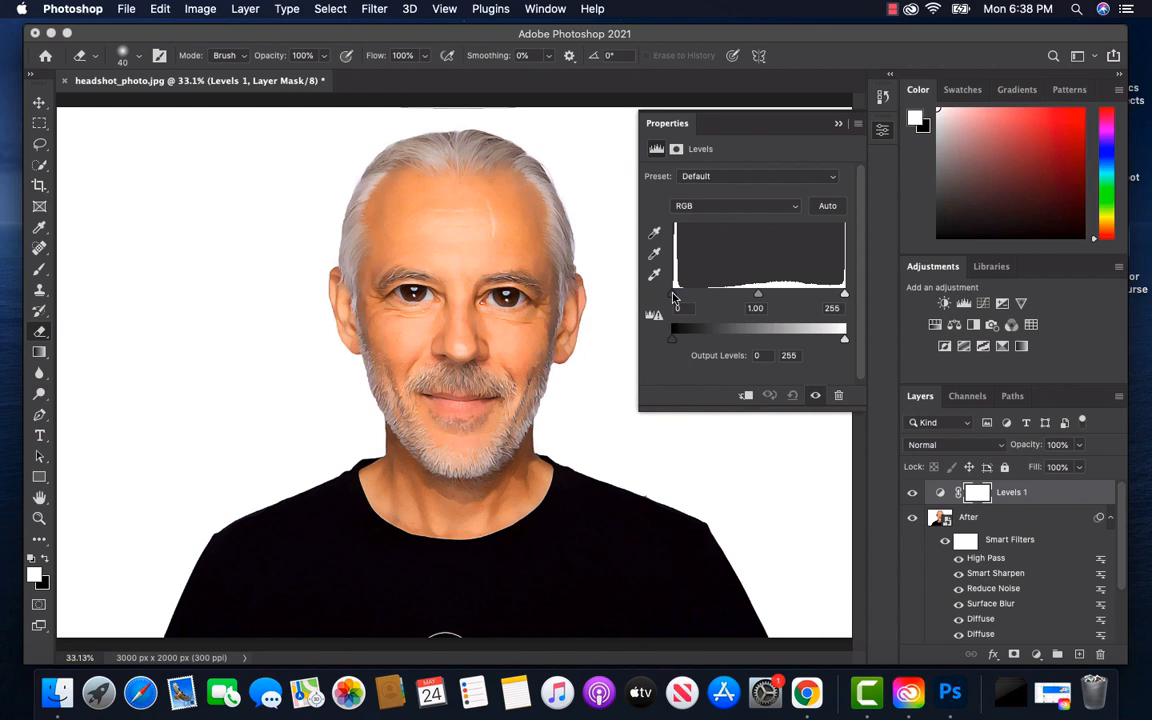
pyautogui.moveTo(674, 296); pyautogui.dragTo(679, 298)
pyautogui.doubleClick(677, 309)
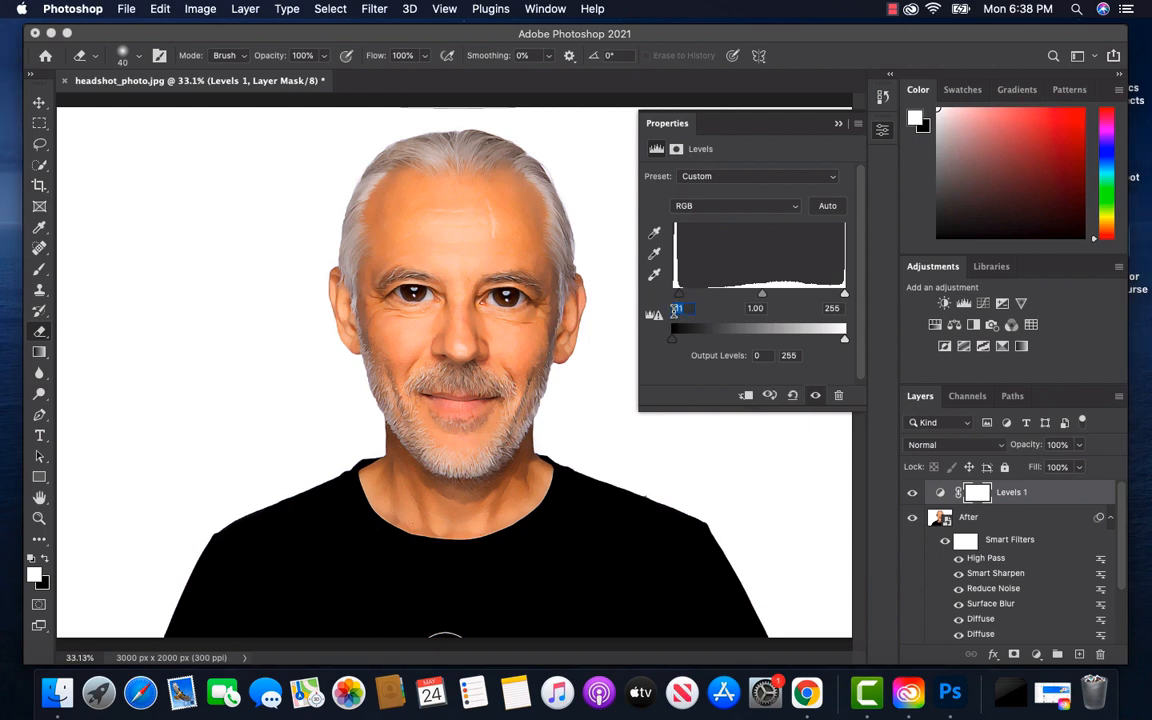
pyautogui.write('10')
pyautogui.moveTo(762, 300); pyautogui.dragTo(758, 299)
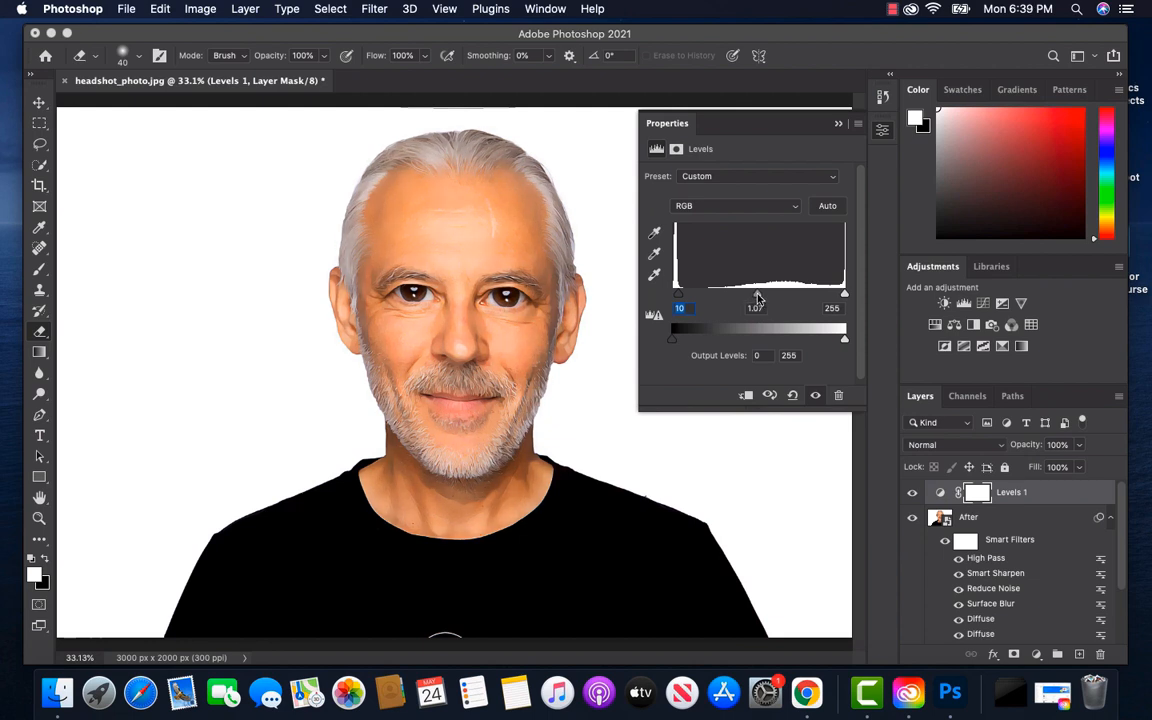
pyautogui.moveTo(758, 299); pyautogui.dragTo(761, 299)
pyautogui.moveTo(845, 291); pyautogui.dragTo(842, 296)
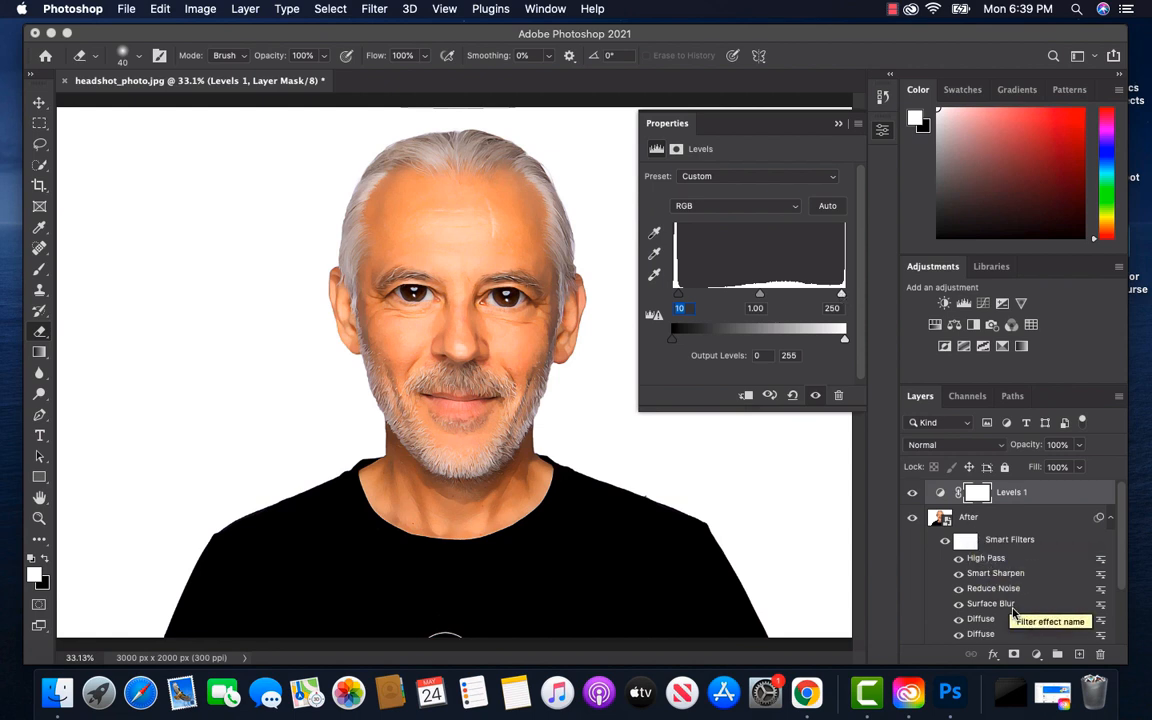
# Add a Vibrance adjustment layer above the Levels layer with Vibrance +10 and Saturation +3
pyautogui.click(1036, 655)
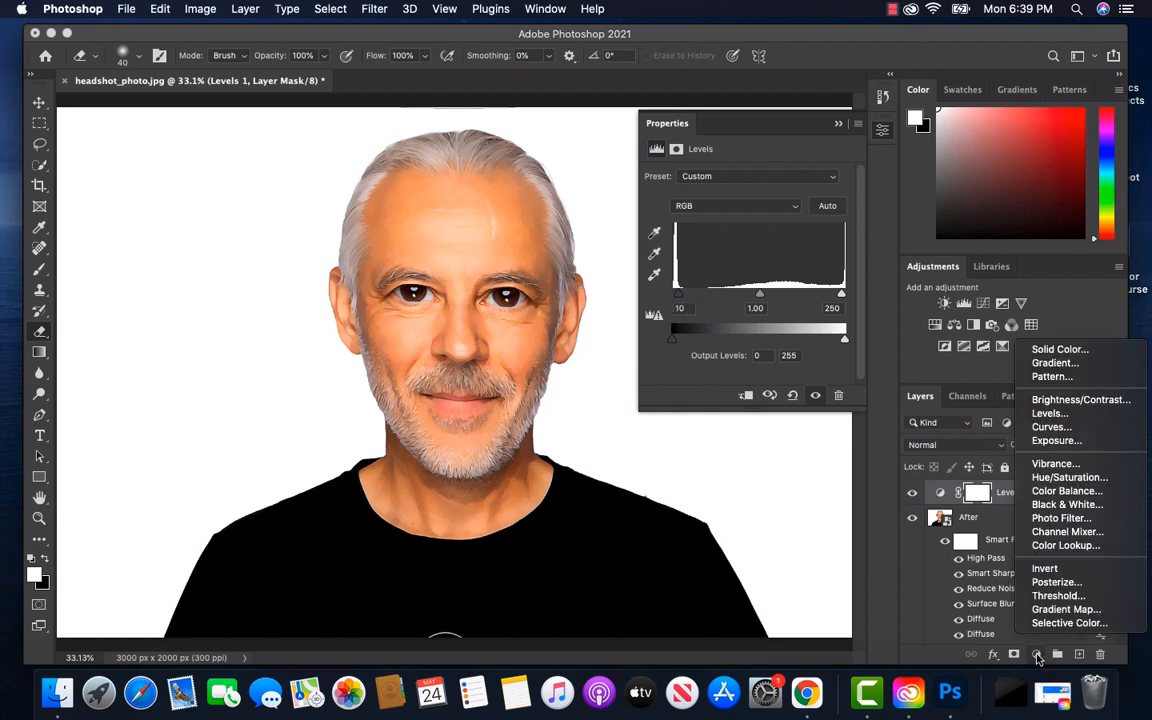
pyautogui.click(1056, 465)
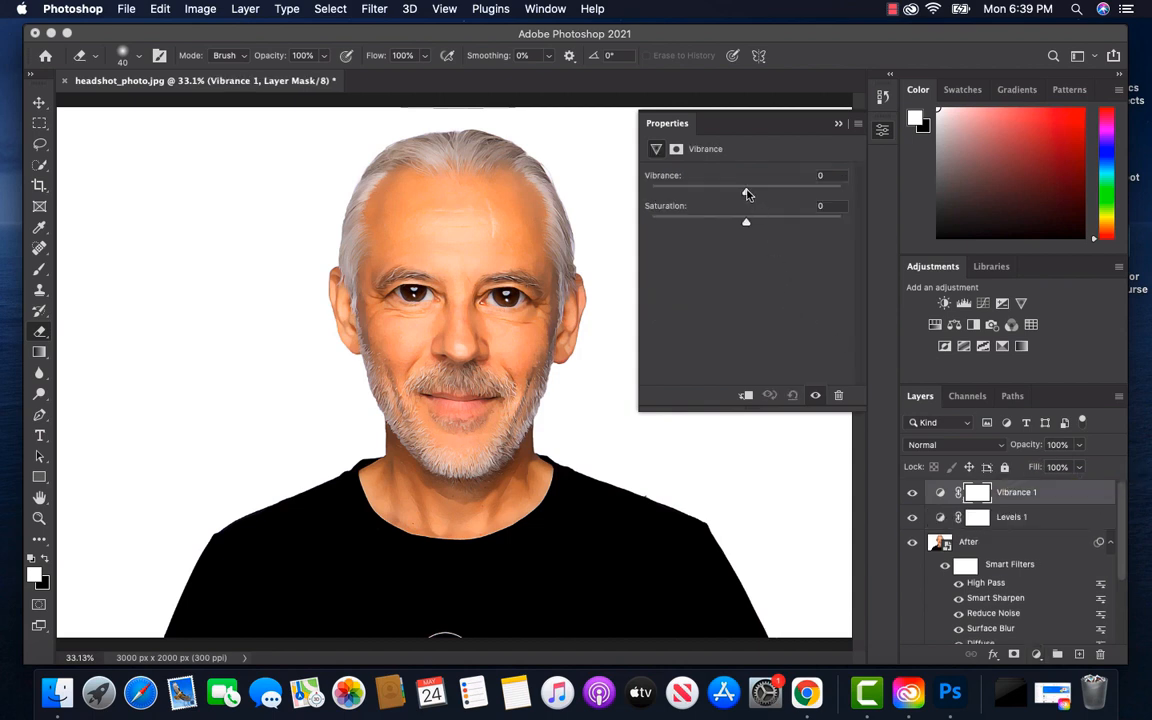
pyautogui.moveTo(746, 194)
pyautogui.mouseDown()
pyautogui.moveTo(766, 194)
pyautogui.moveTo(754, 194)
pyautogui.mouseUp()
pyautogui.moveTo(747, 224); pyautogui.dragTo(752, 225)
pyautogui.moveTo(752, 225); pyautogui.dragTo(750, 225)
# Add a Color Balance adjustment layer with midtones at Cyan-Red +5, Magenta-Green -2 and Yellow-Blue +2
pyautogui.click(1036, 655)
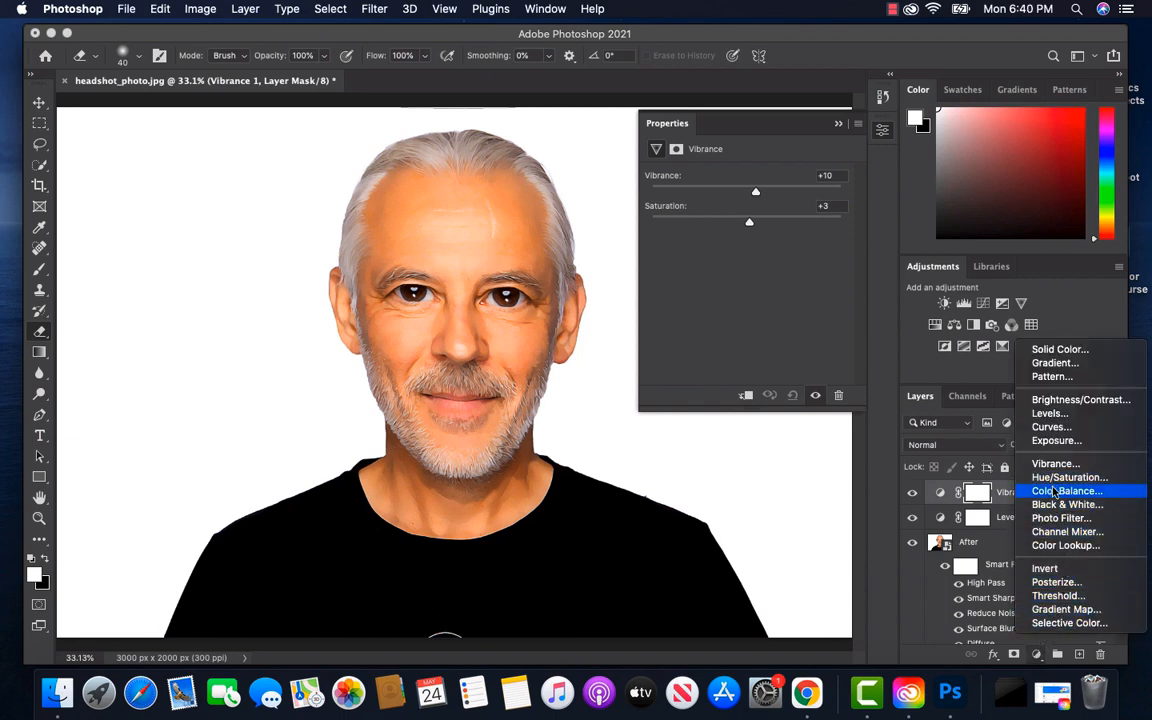
pyautogui.click(1053, 491)
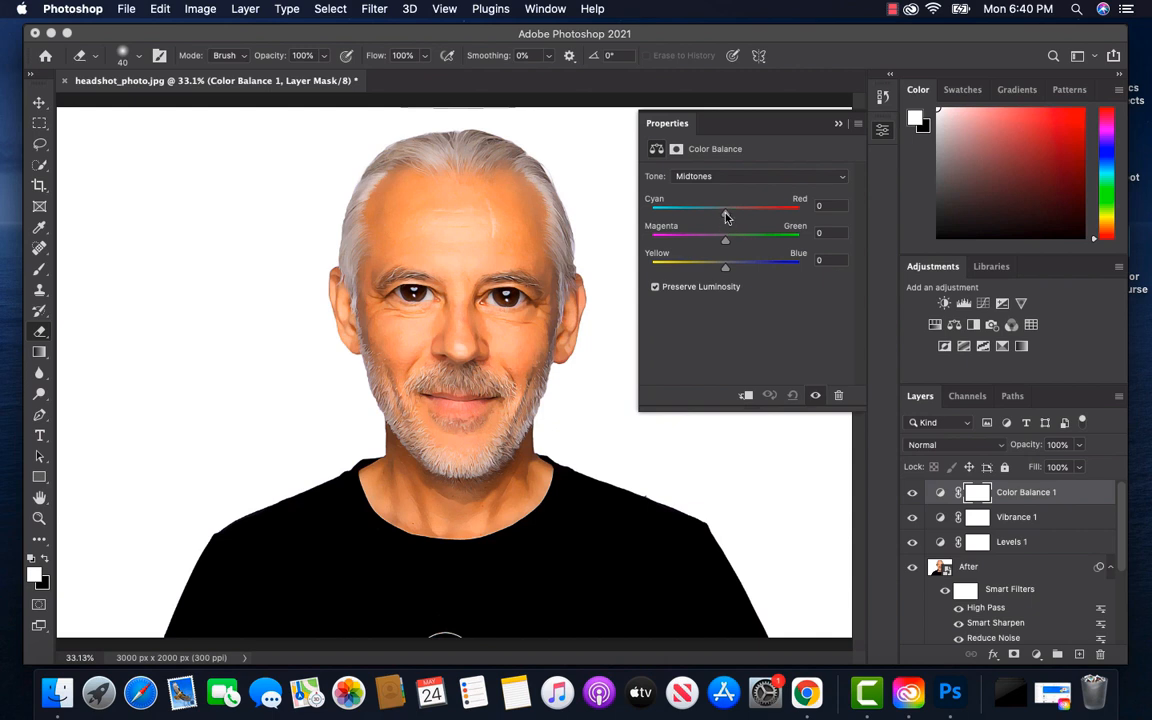
pyautogui.moveTo(726, 216); pyautogui.dragTo(729, 216)
pyautogui.moveTo(726, 244); pyautogui.dragTo(724, 244)
pyautogui.moveTo(726, 271); pyautogui.dragTo(727, 271)
# Set the Color Balance shadows to Cyan-Red -6, Magenta-Green +4 and Yellow-Blue +6
pyautogui.click(834, 178)
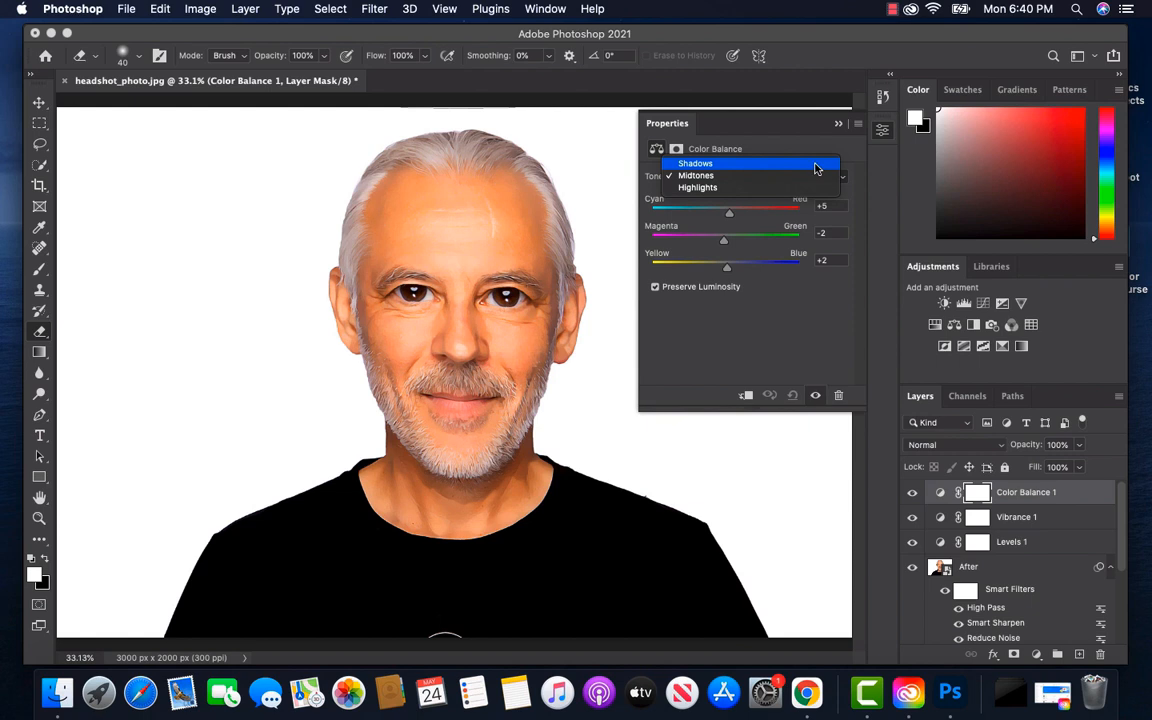
pyautogui.click(816, 168)
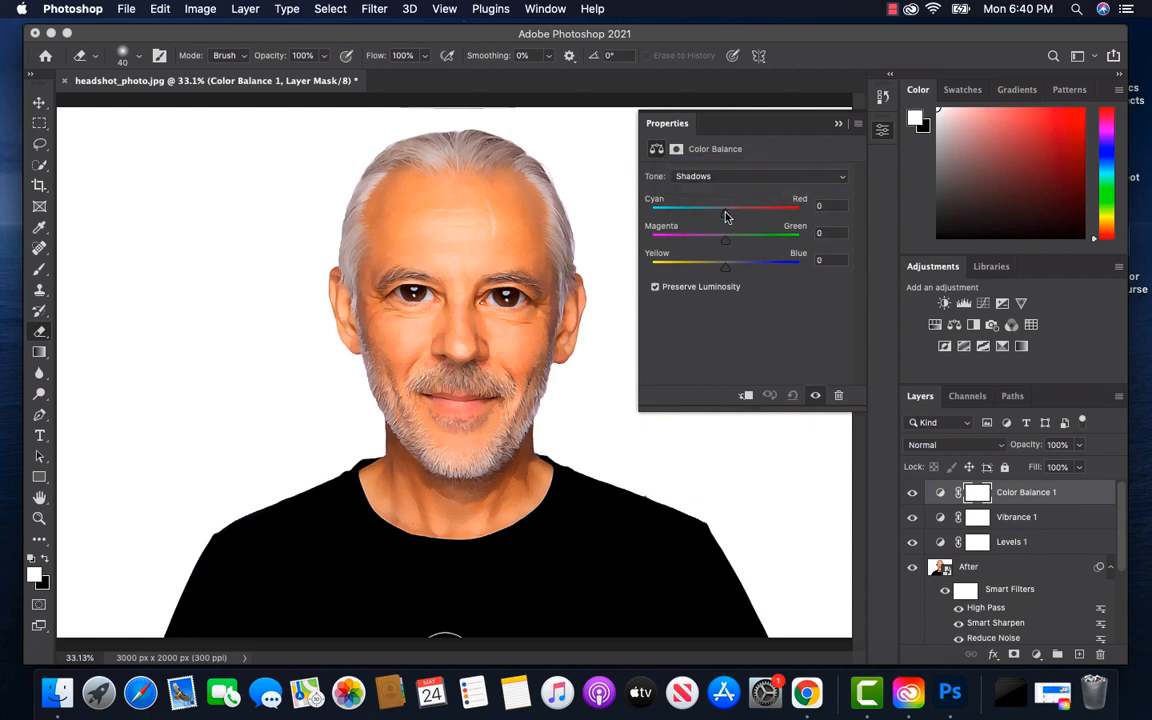
pyautogui.moveTo(725, 214); pyautogui.dragTo(729, 246)
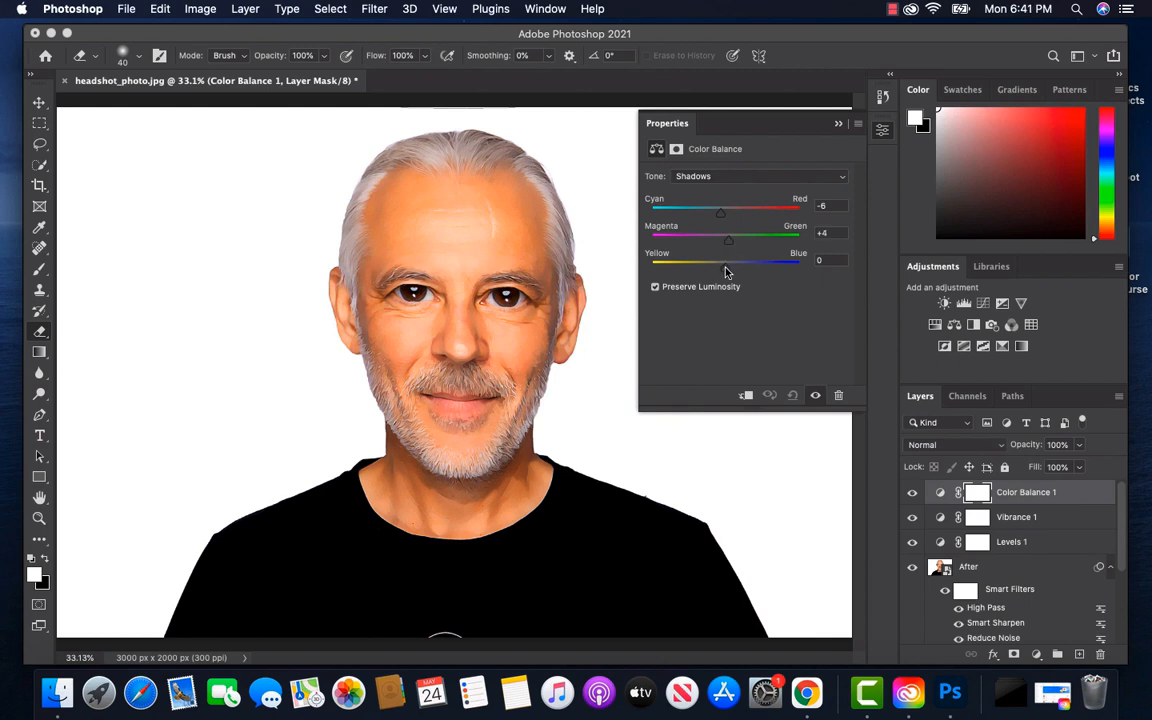
pyautogui.moveTo(726, 271); pyautogui.dragTo(730, 272)
# Shift the Color Balance highlights slightly toward cyan and blue, and collapse the adjustment's properties
pyautogui.click(823, 178)
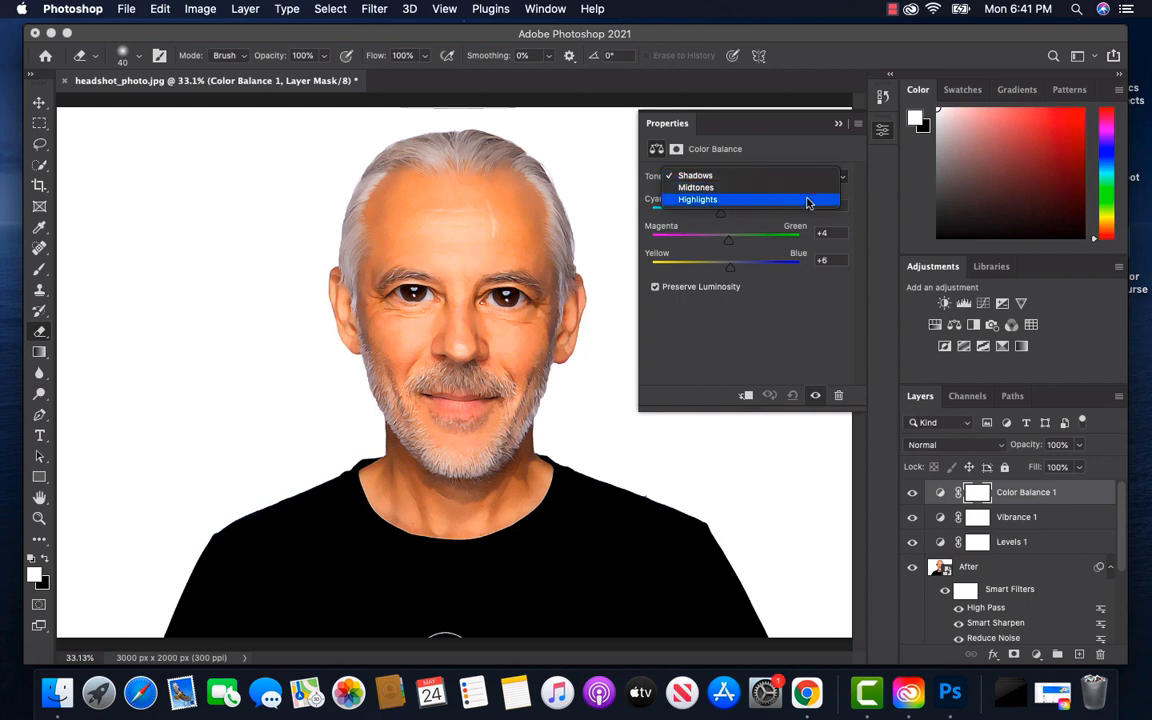
pyautogui.click(807, 199)
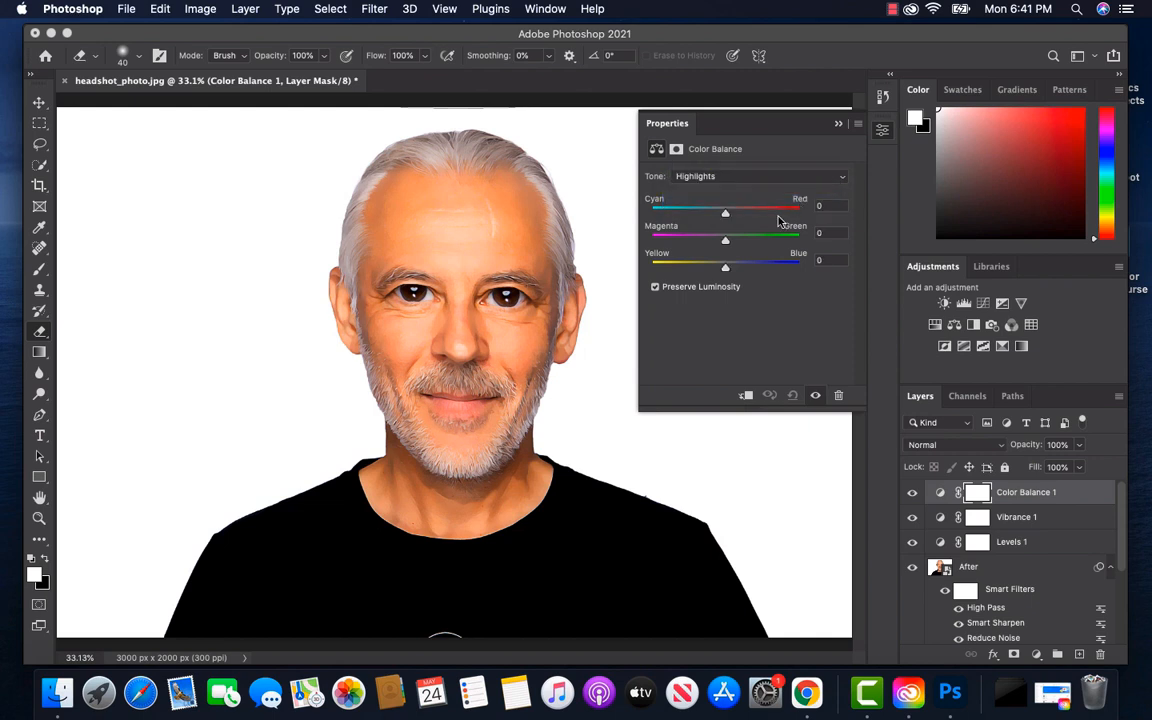
pyautogui.moveTo(725, 216); pyautogui.dragTo(722, 216)
pyautogui.moveTo(725, 240); pyautogui.dragTo(728, 271)
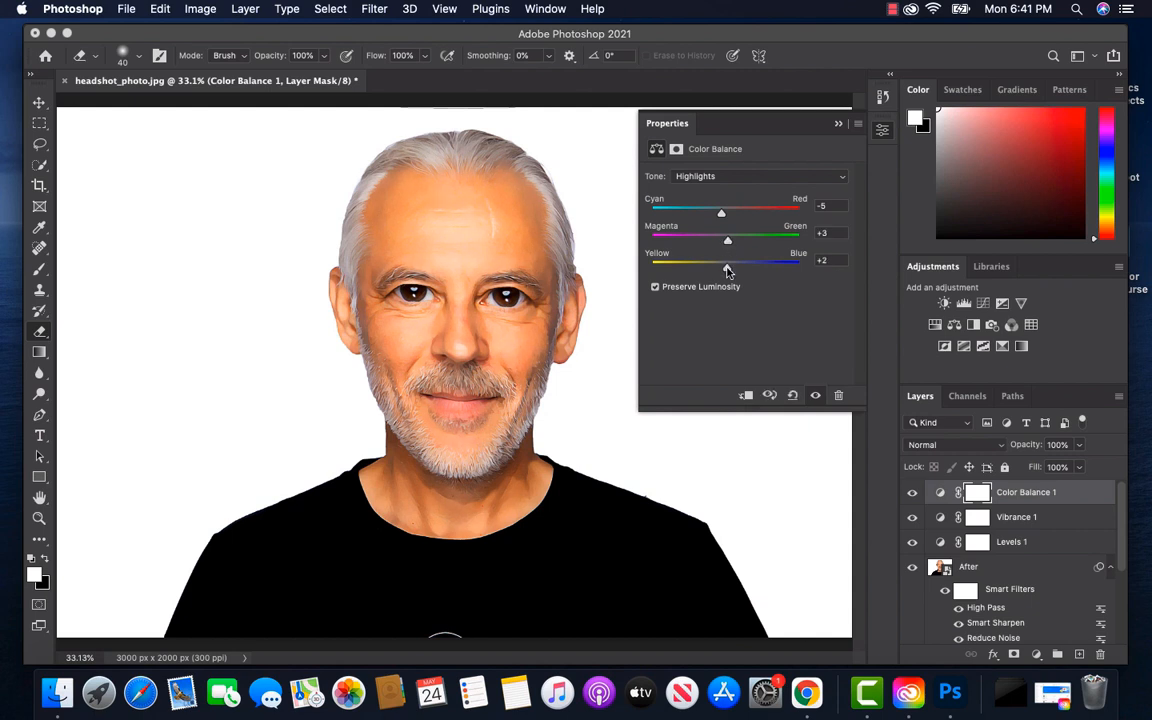
pyautogui.click(838, 126)
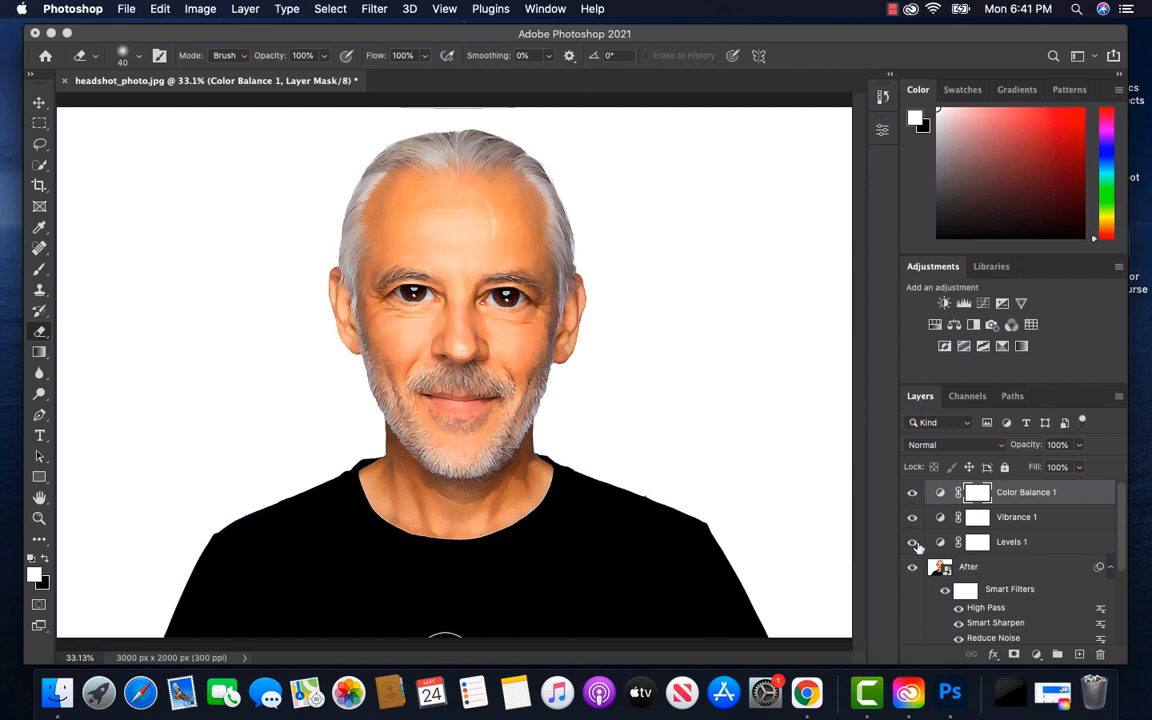
# Collapse the After layer's smart filter list and toggle the layer's visibility to compare it with the Before layer
pyautogui.click(1110, 567)
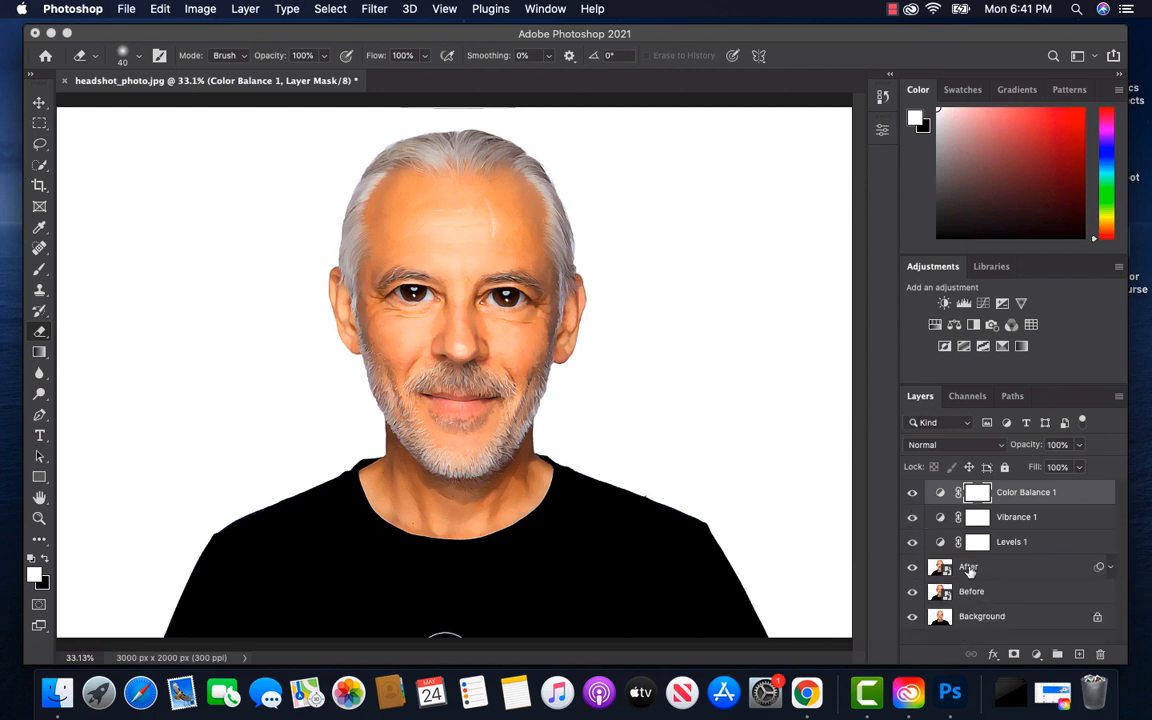
pyautogui.click(911, 569)
pyautogui.click(911, 569)
pyautogui.click(911, 569)
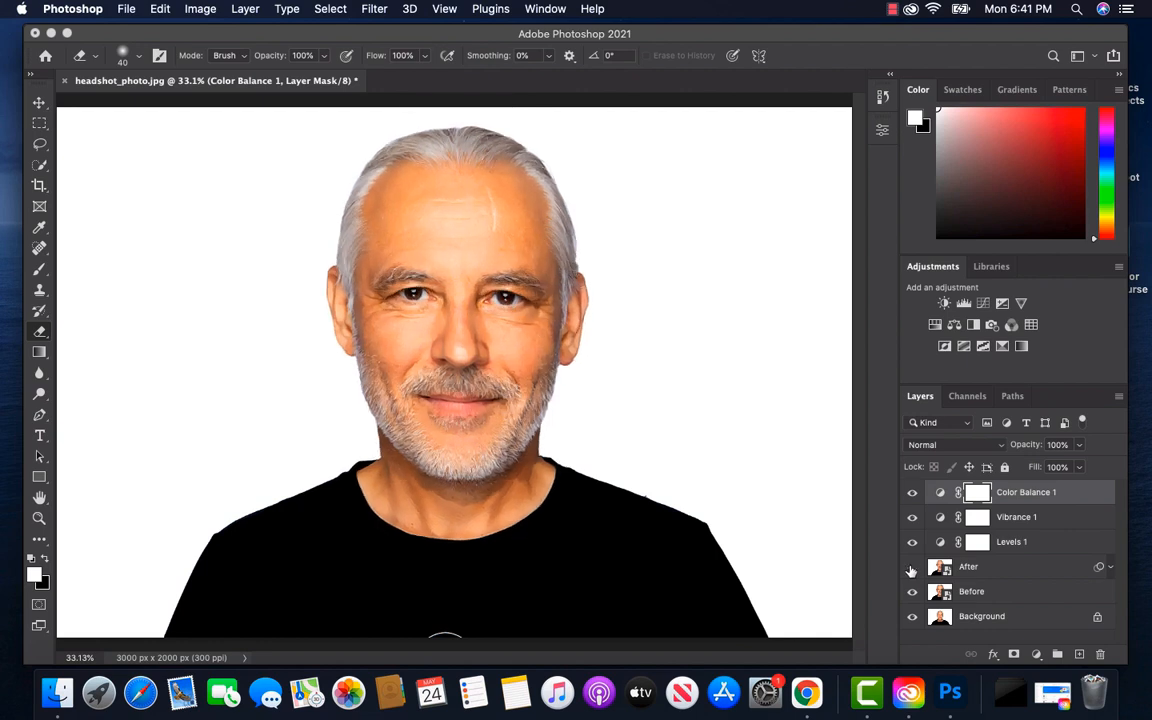
pyautogui.click(911, 569)
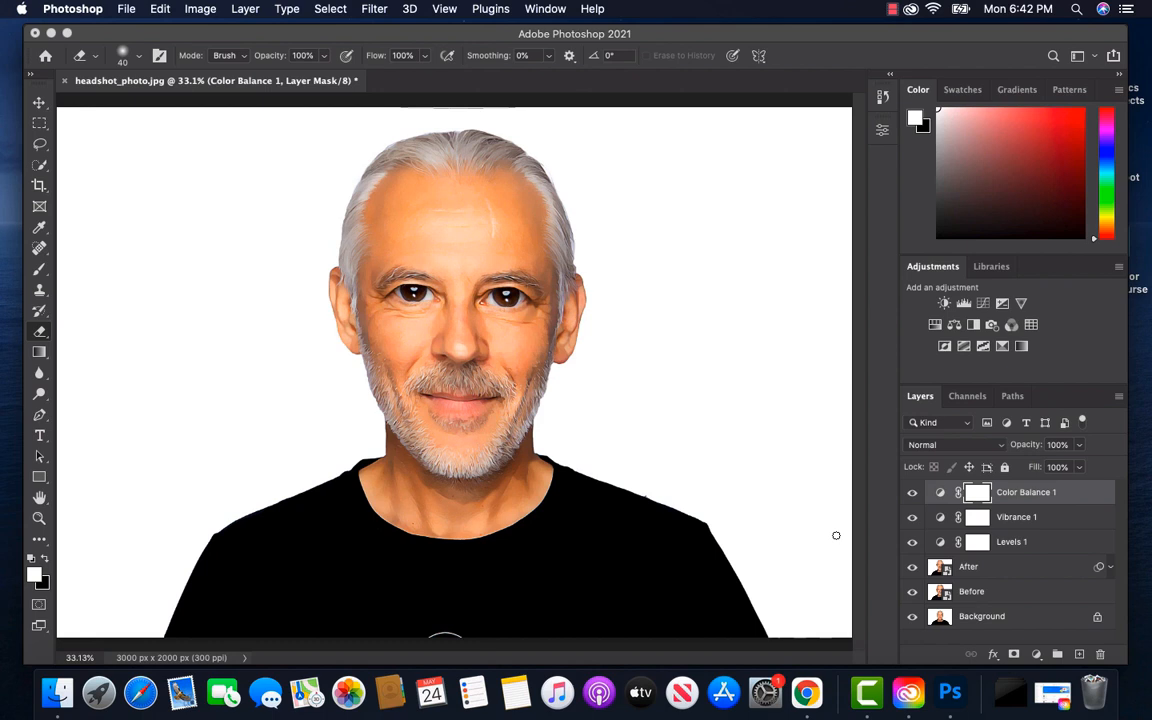
# Open the Before layer's smart object contents and place headshot_male.jpg into them from the Project 6 - Photo to Caricature folder in Finder
pyautogui.click(1007, 598)
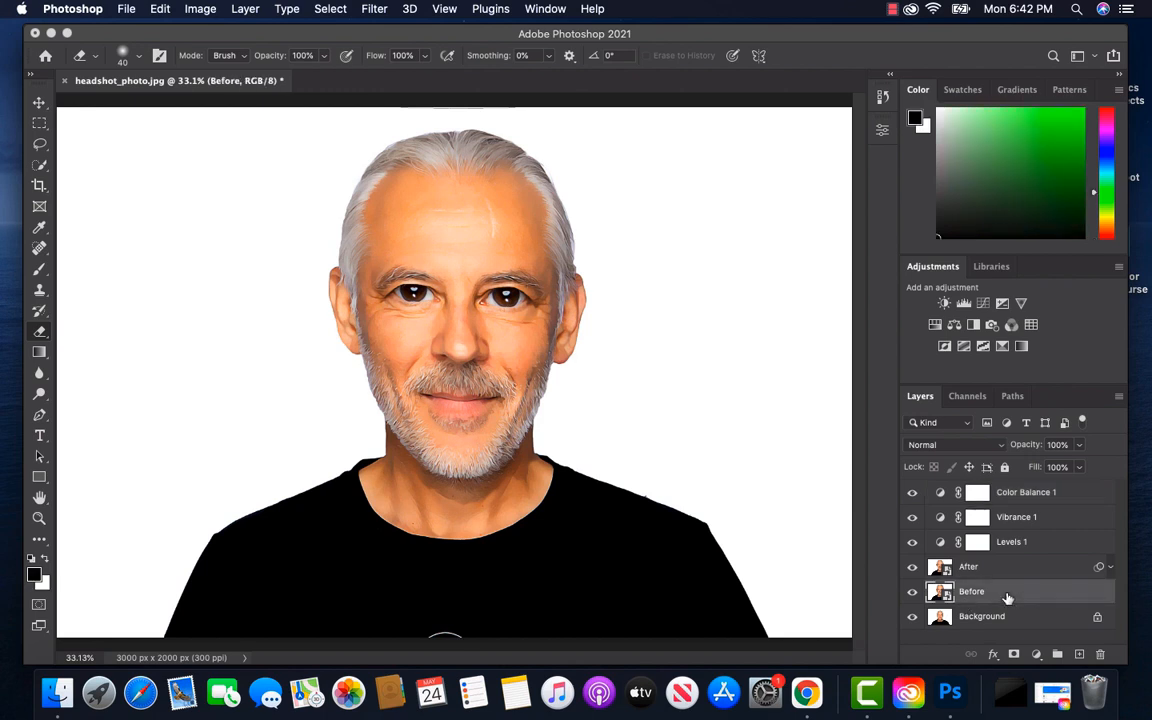
pyautogui.doubleClick(946, 594)
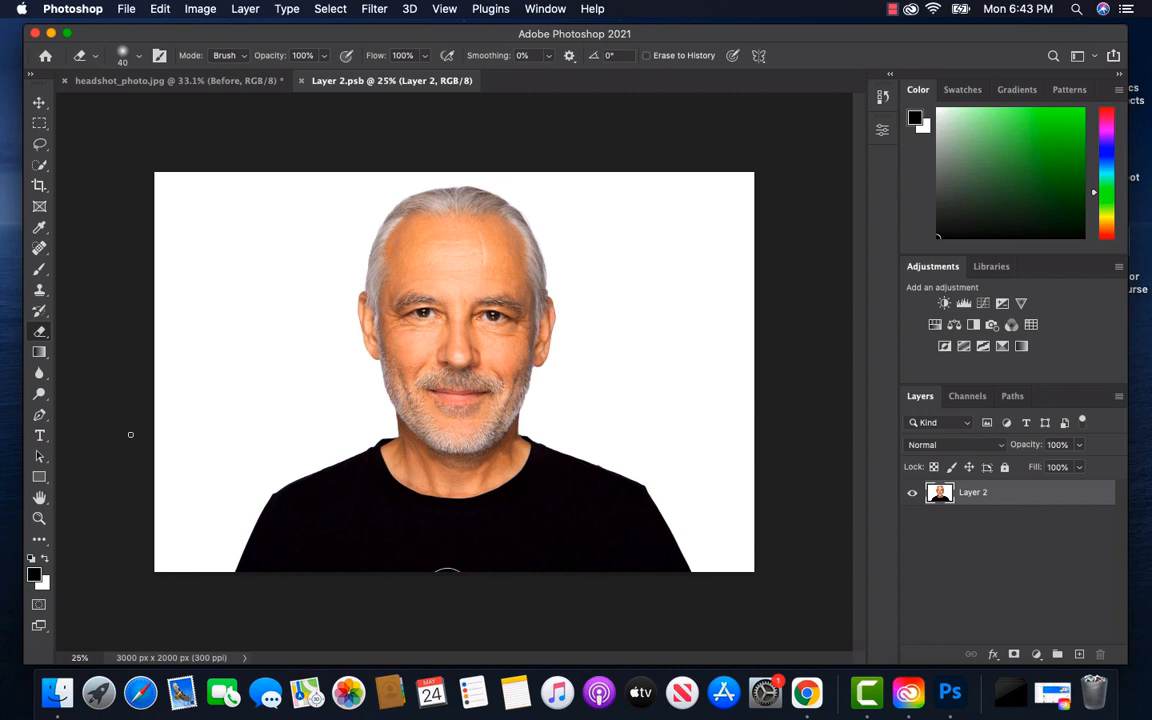
pyautogui.click(59, 700)
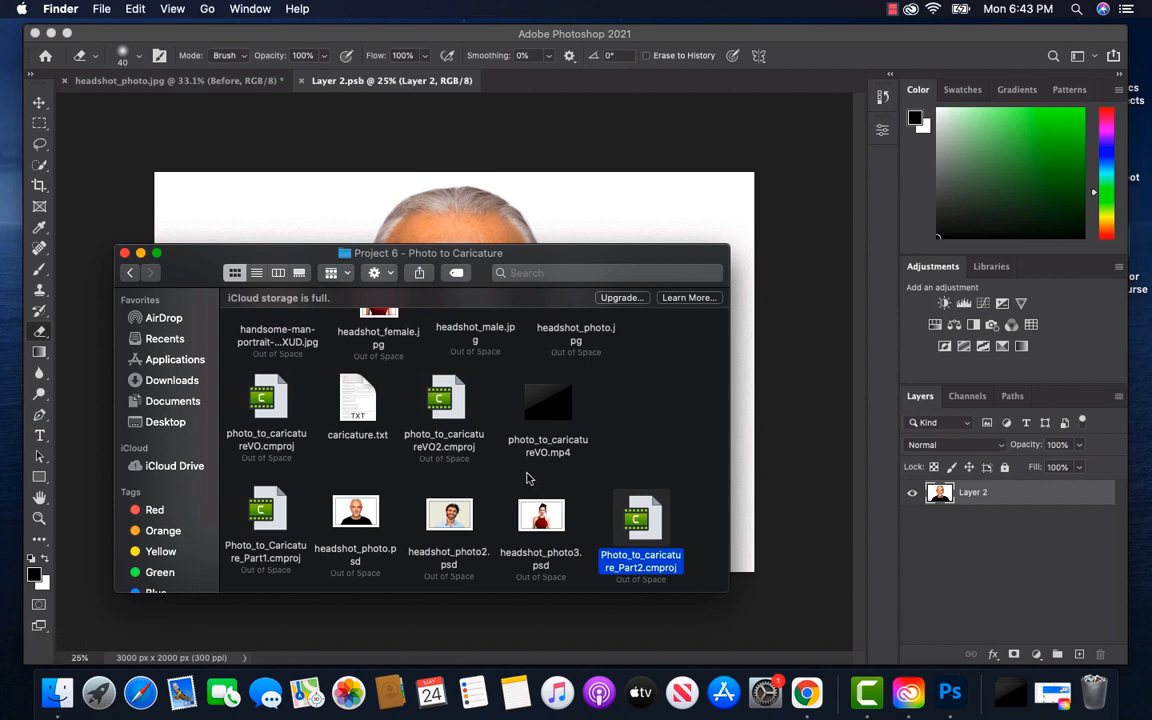
pyautogui.scroll(2, 510, 460)
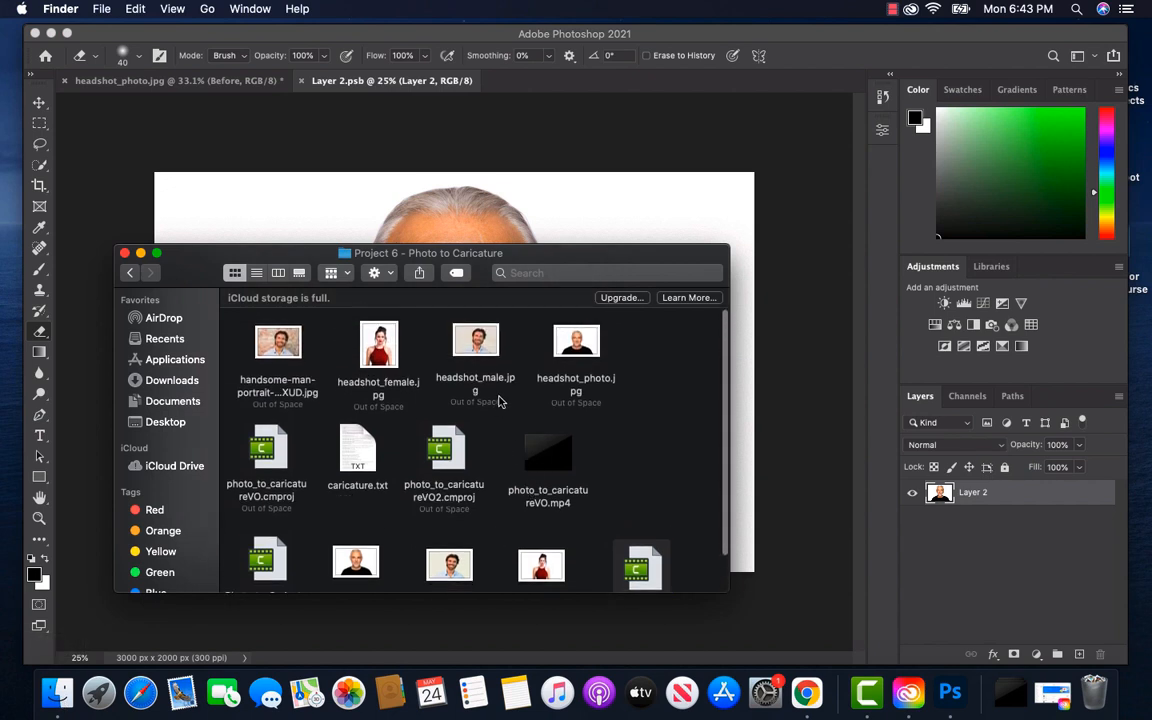
pyautogui.click(479, 346)
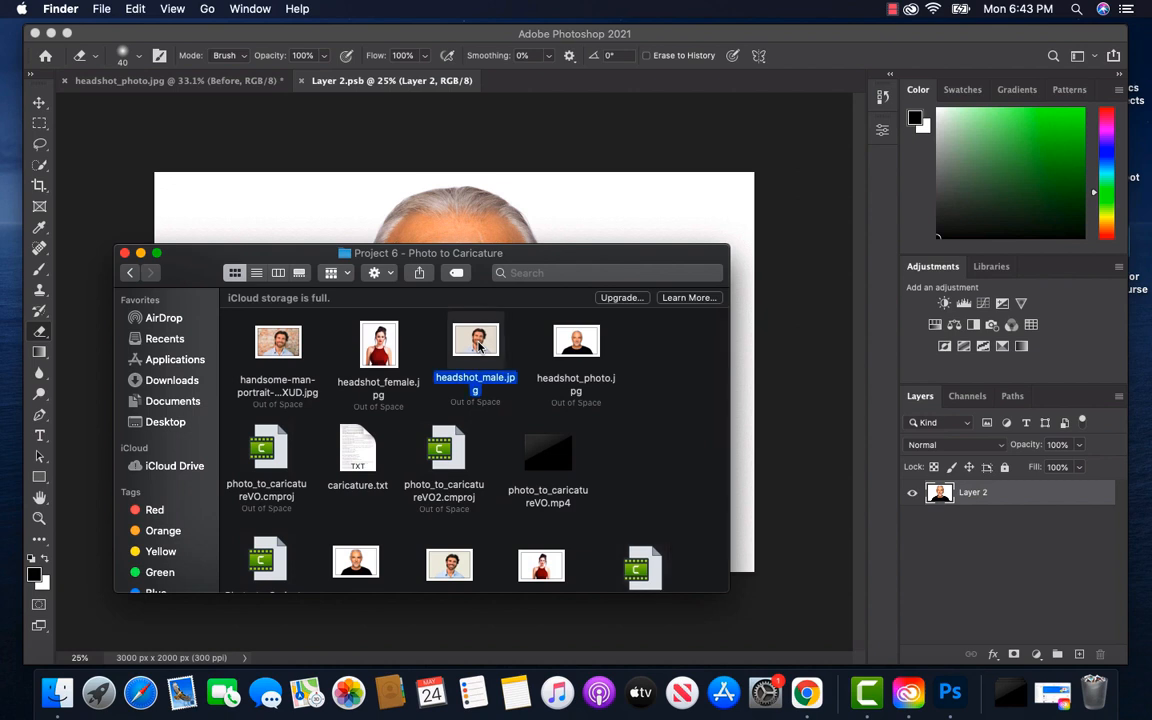
pyautogui.moveTo(479, 346); pyautogui.dragTo(576, 185)
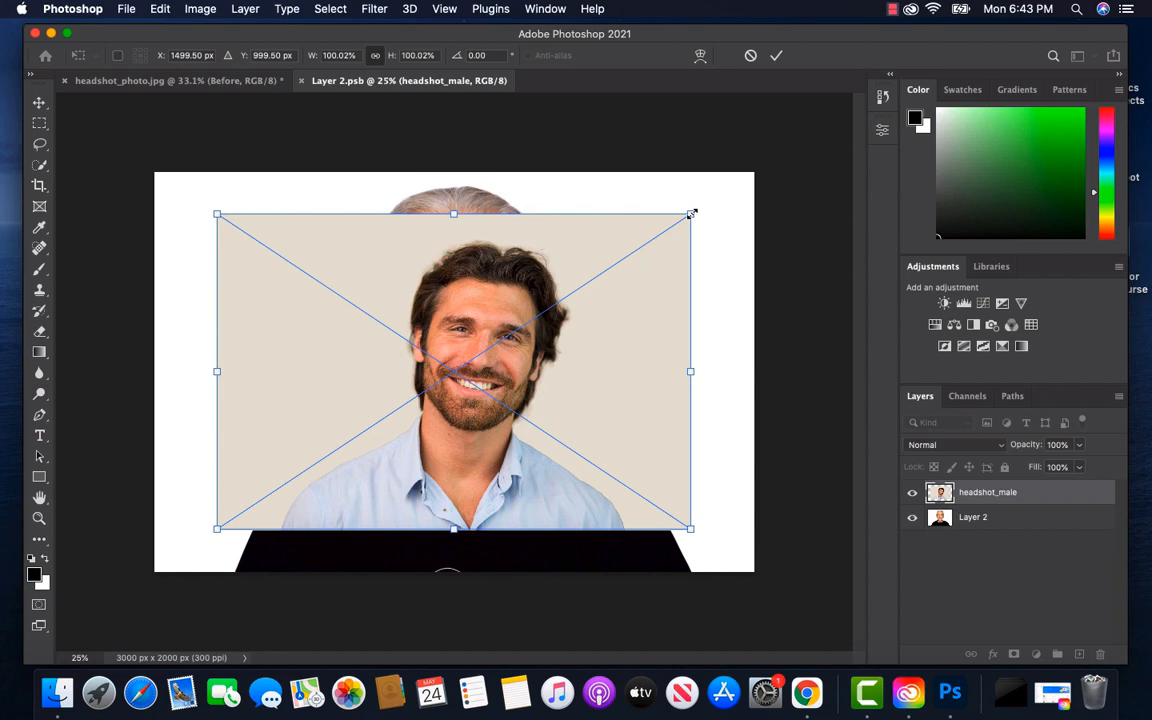
# Scale the placed headshot_male photo proportionally to 126.69% so it fills the whole canvas
pyautogui.moveTo(691, 213); pyautogui.dragTo(758, 174)
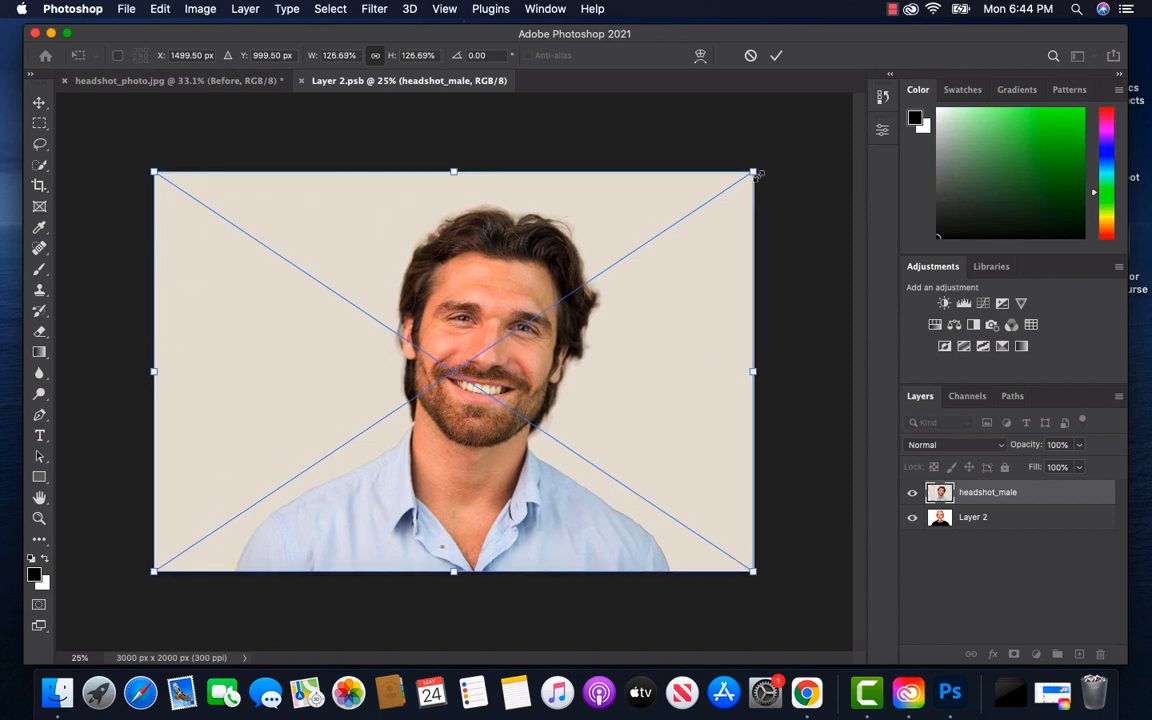
pyautogui.press('Return')
pyautogui.press('e')
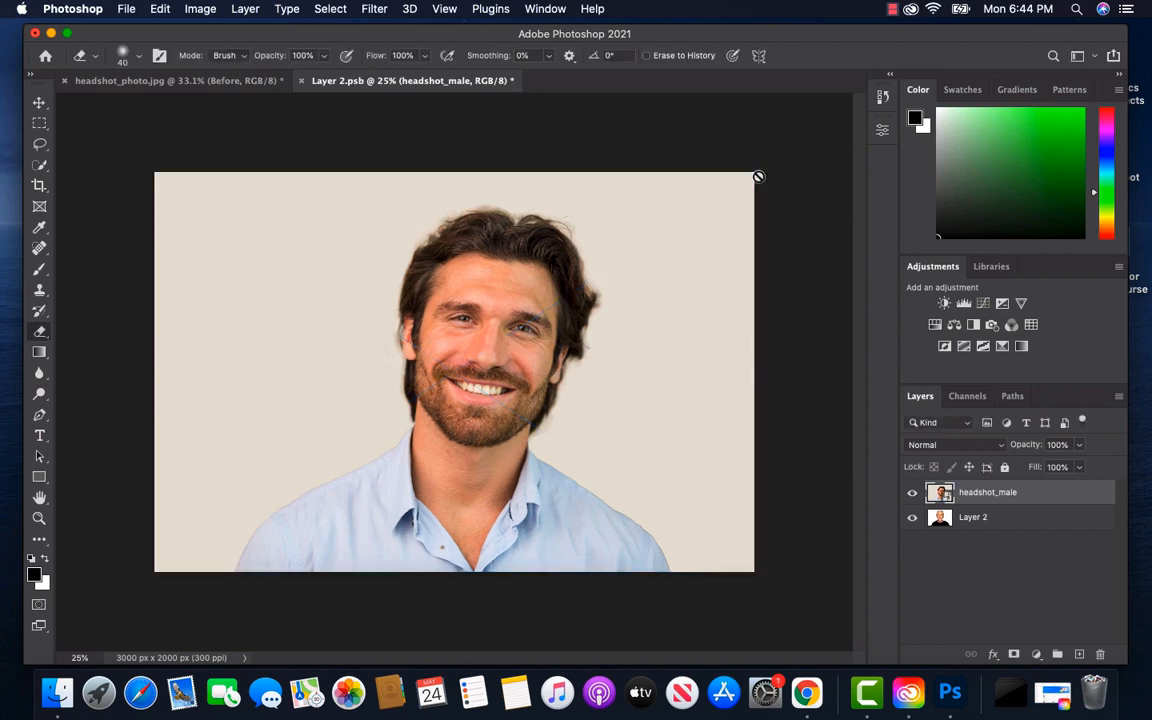
# Hide Layer 2 with the old portrait and save the smart object contents to update headshot_photo.jpg
pyautogui.click(912, 518)
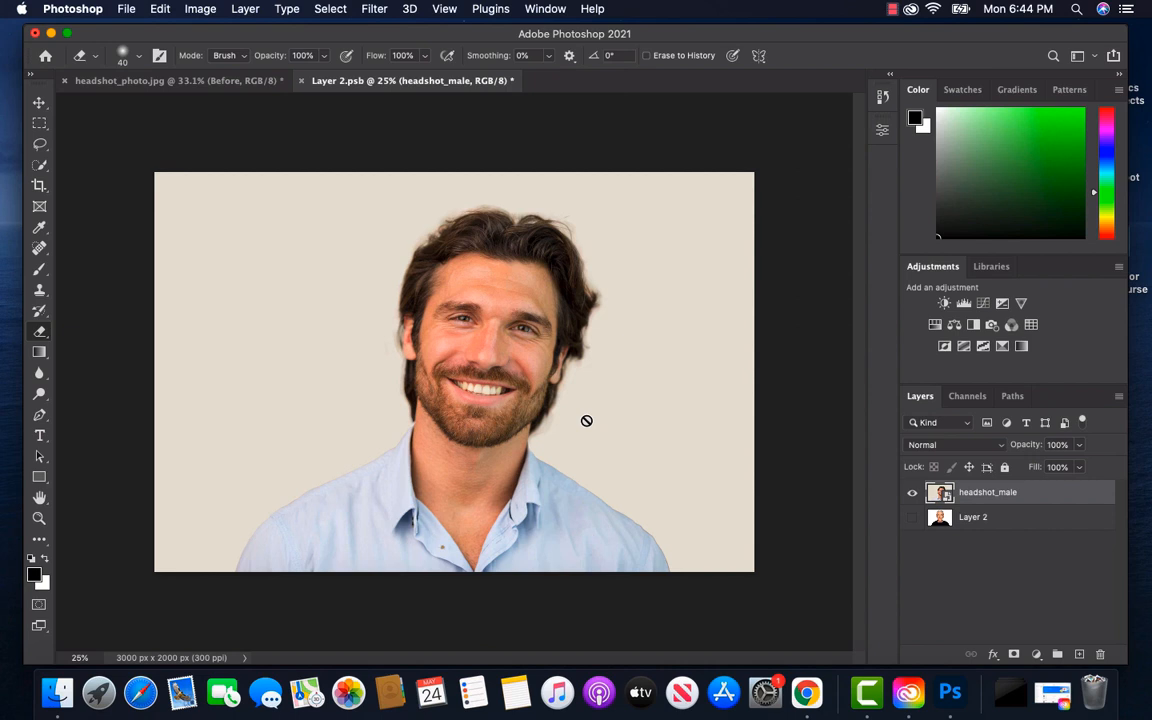
pyautogui.press('super+s')
pyautogui.click(168, 82)
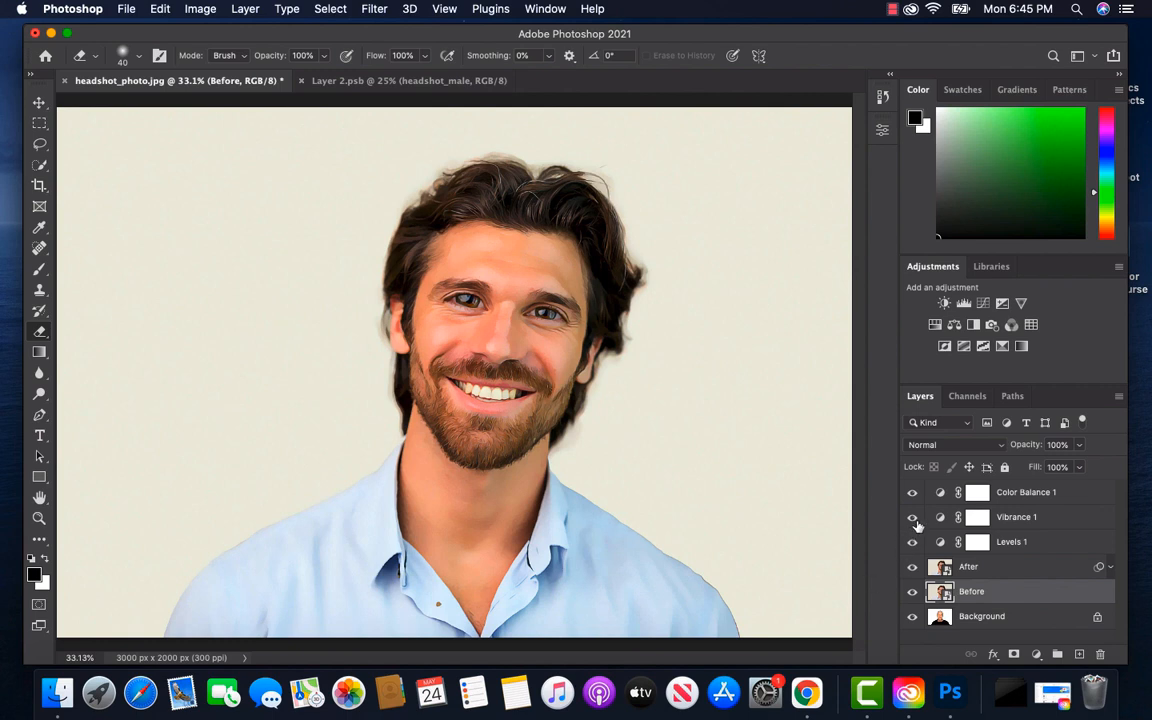
# Toggle the After layer's visibility to compare the new man's cartoon effect with the Before layer, leaving the After layer shown and selected
pyautogui.click(912, 567)
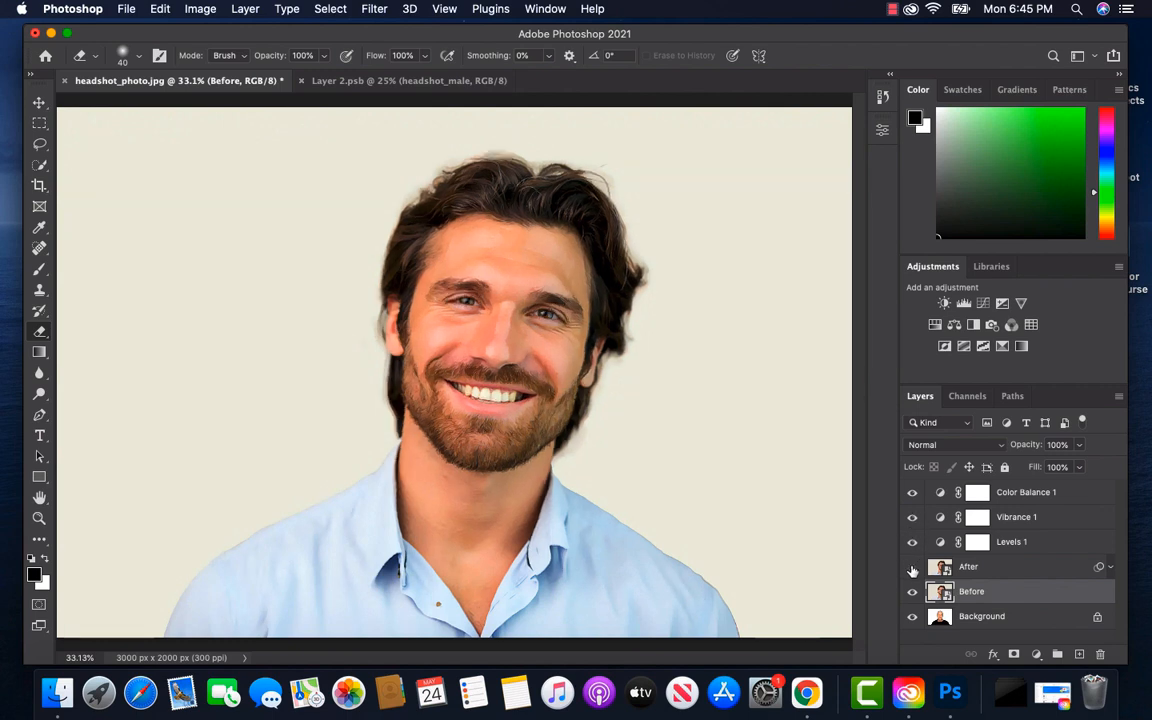
pyautogui.click(912, 568)
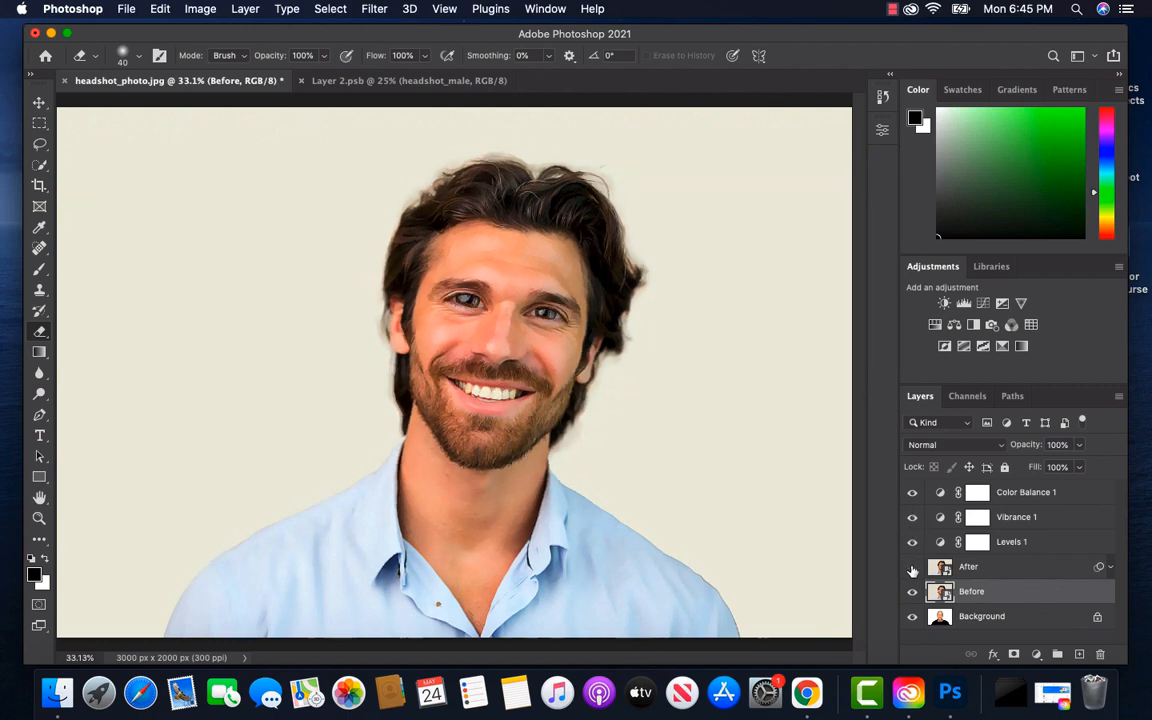
pyautogui.click(912, 568)
pyautogui.click(912, 568)
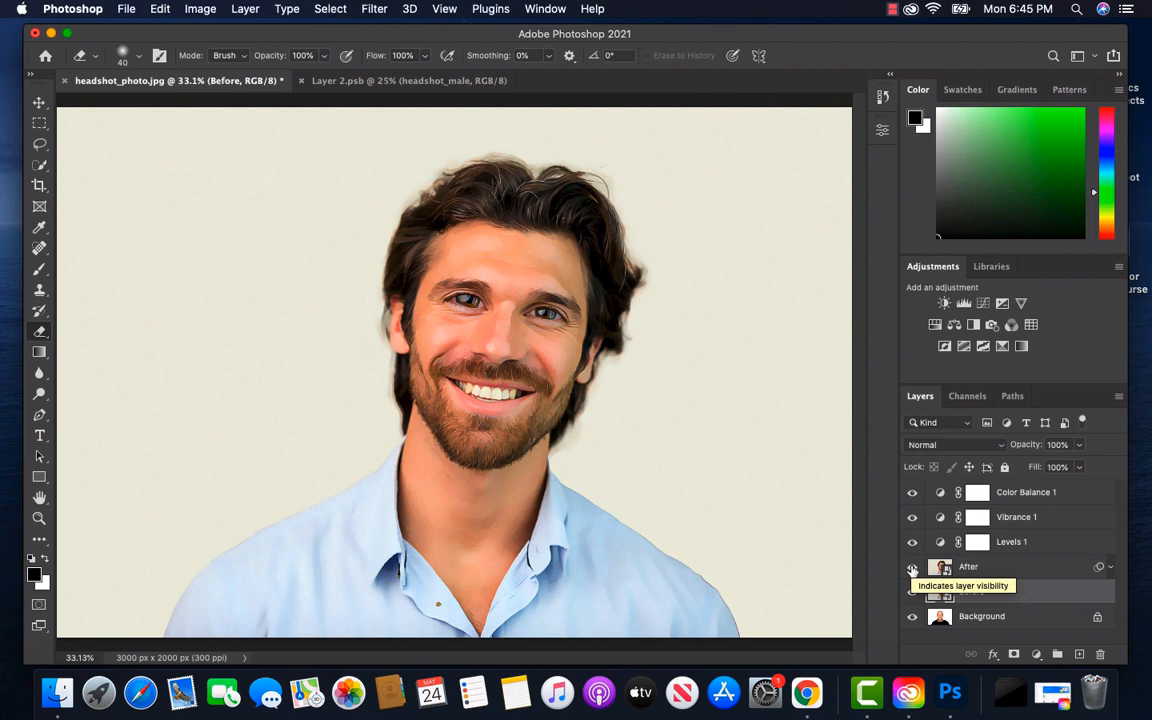
pyautogui.click(938, 566)
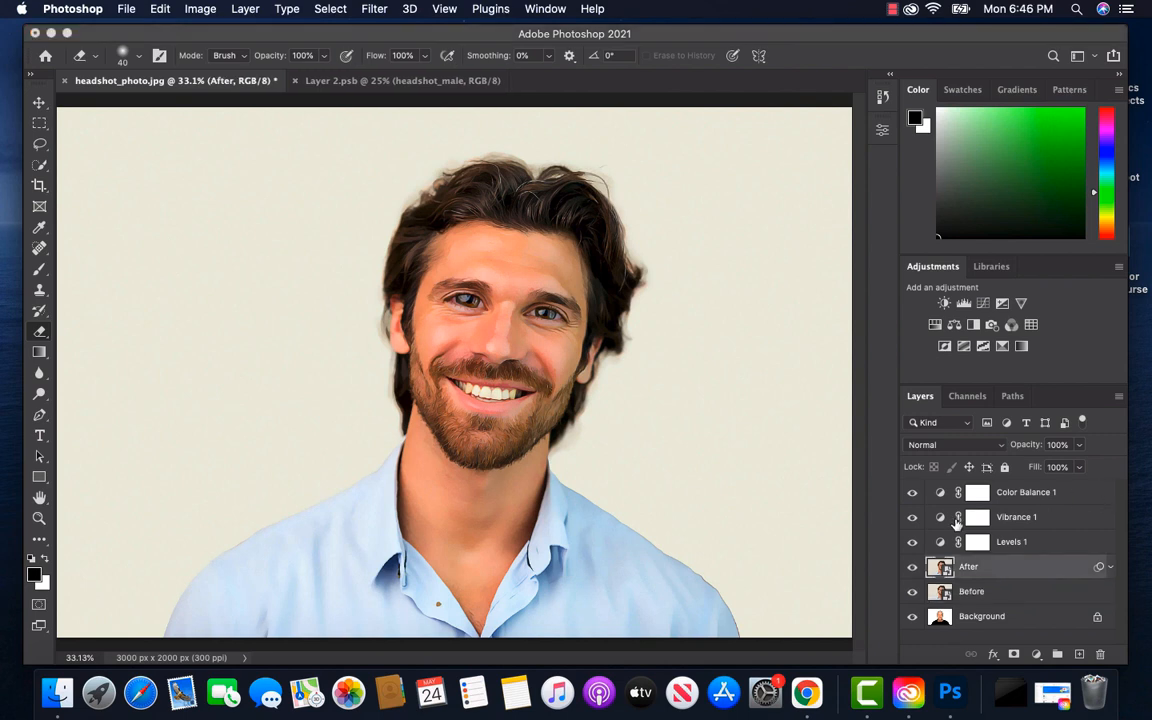
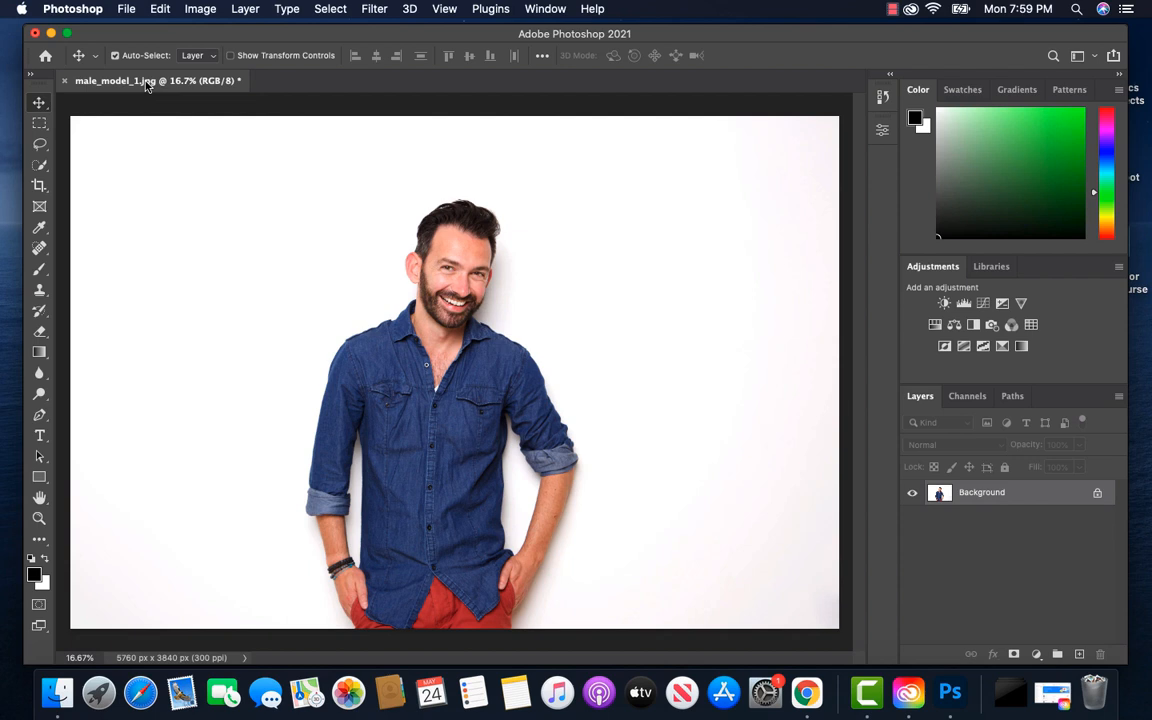
# Resize the male_model_1.jpg image proportionally to 3000 pixels wide
pyautogui.click(203, 10)
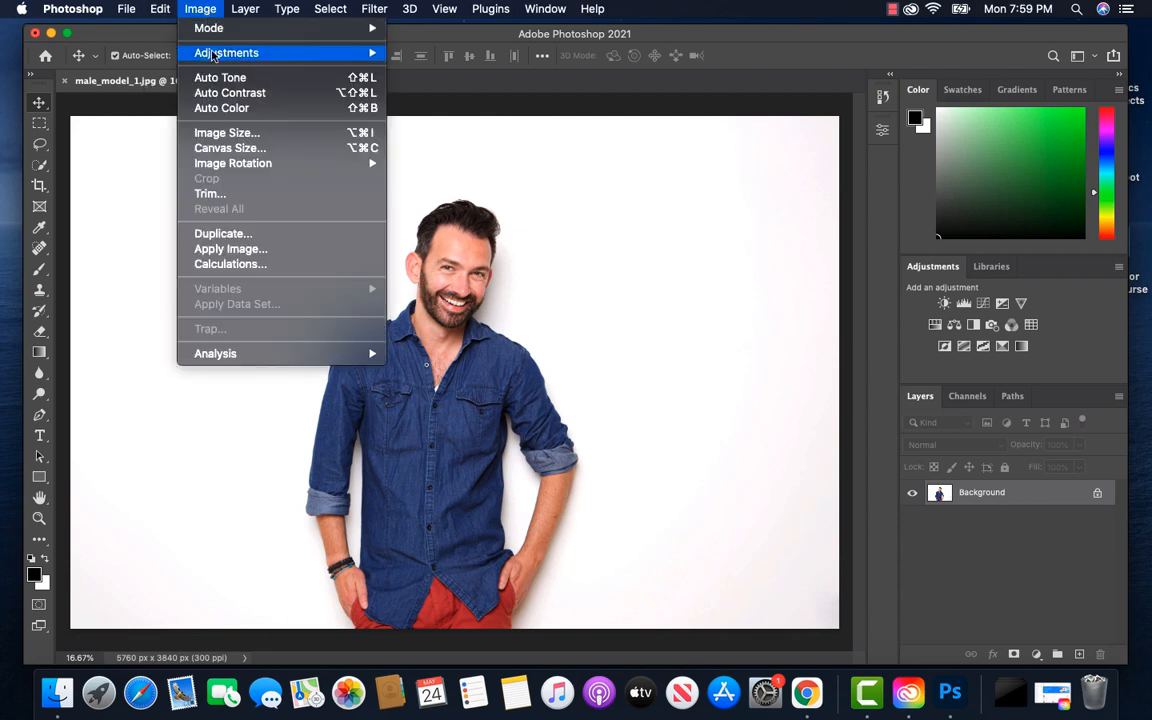
pyautogui.click(228, 134)
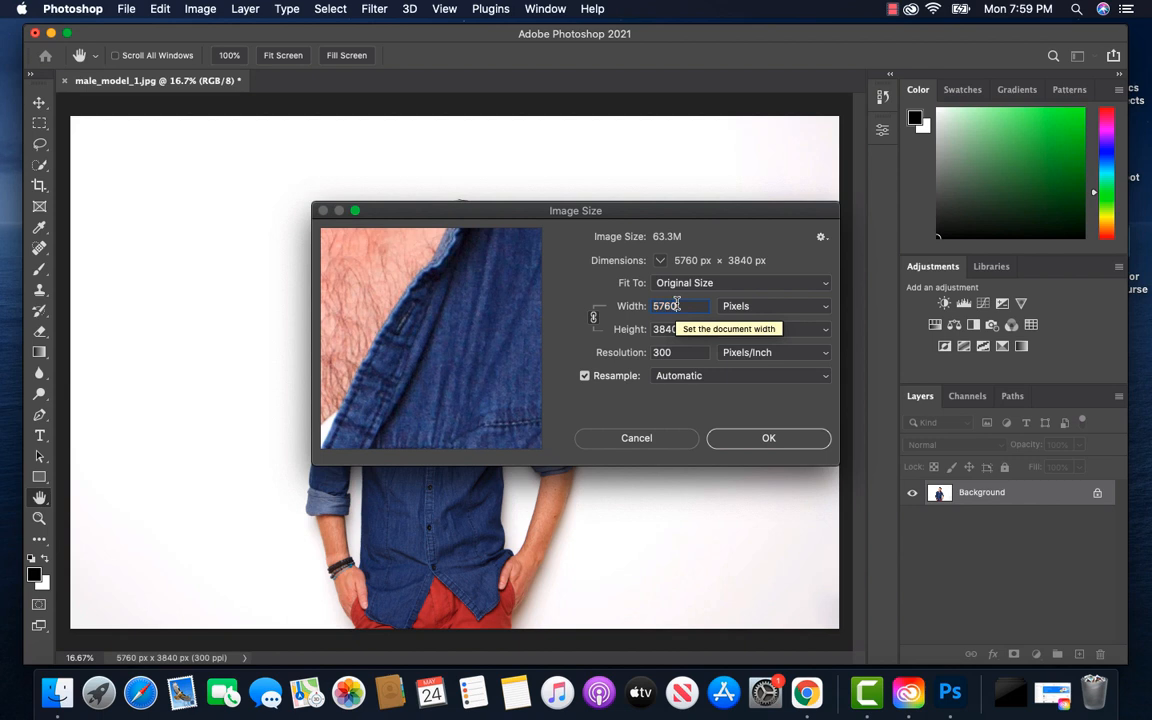
pyautogui.write('3000')
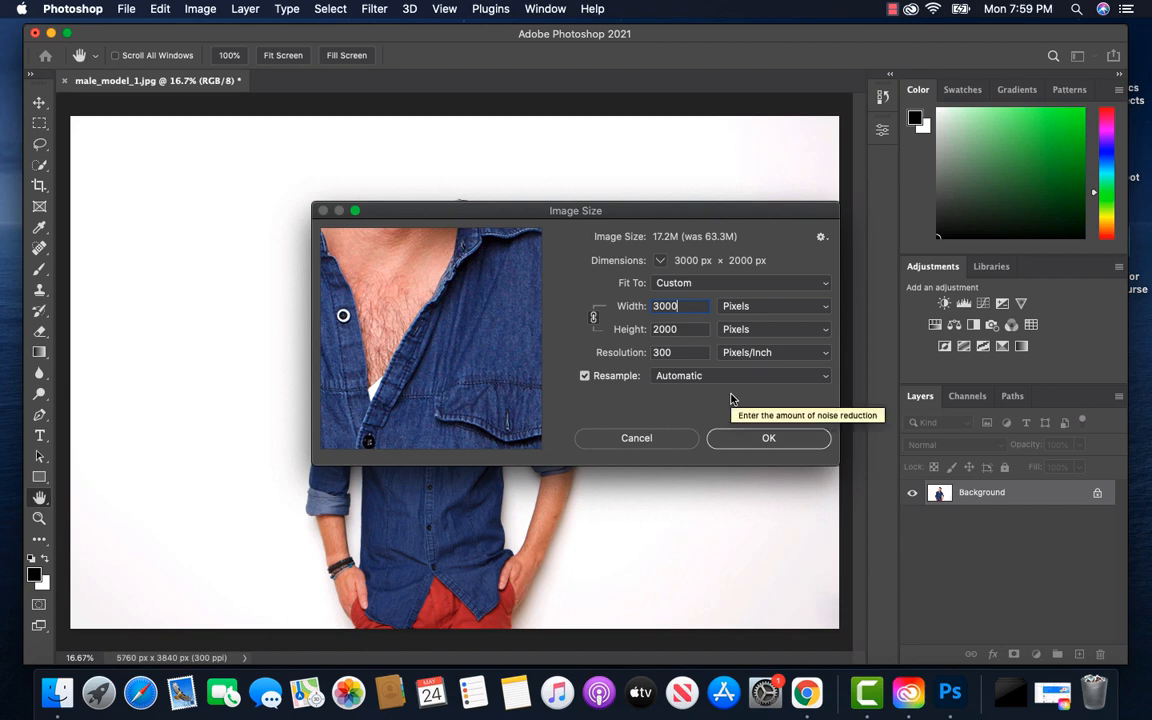
pyautogui.click(767, 439)
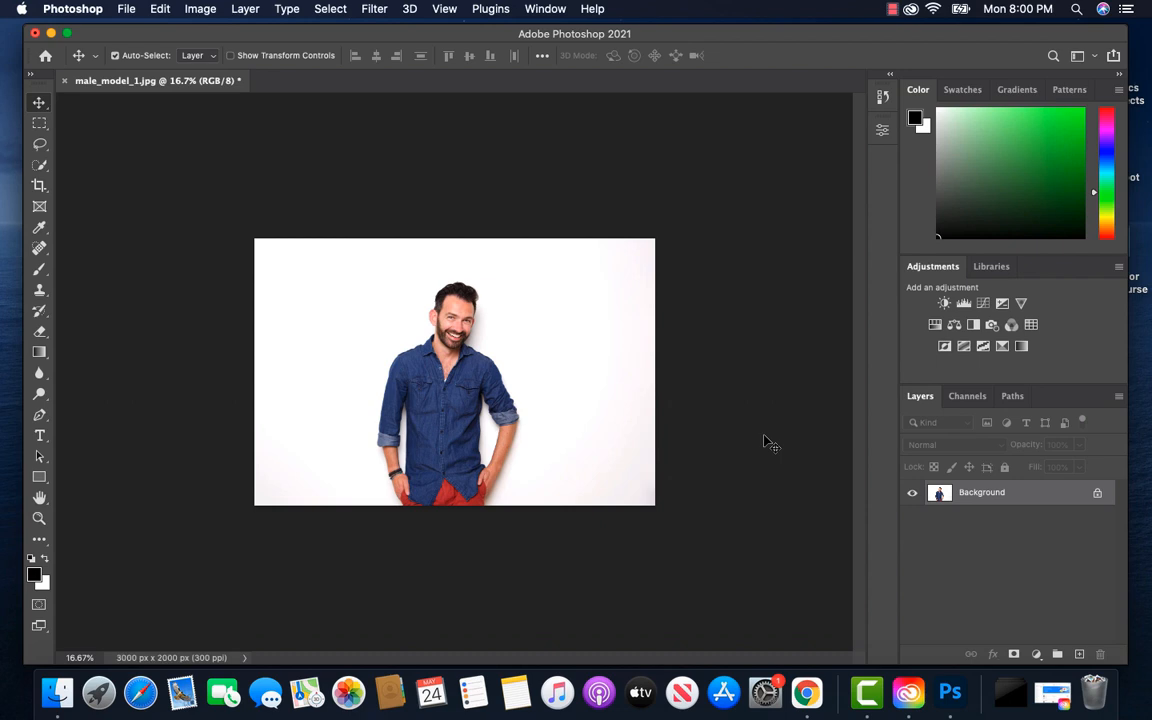
pyautogui.press('super+0')
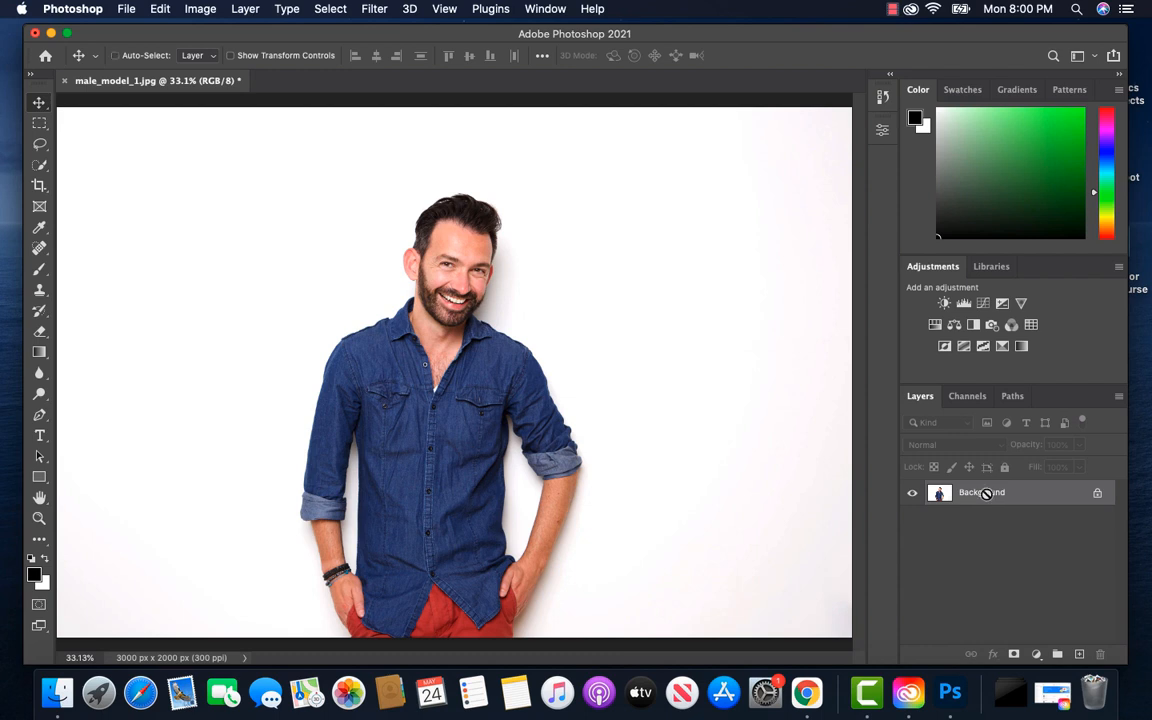
# Duplicate the Background layer and select the whole man on the copy with the Quick Selection tool at brush size 45
pyautogui.press('super+j')
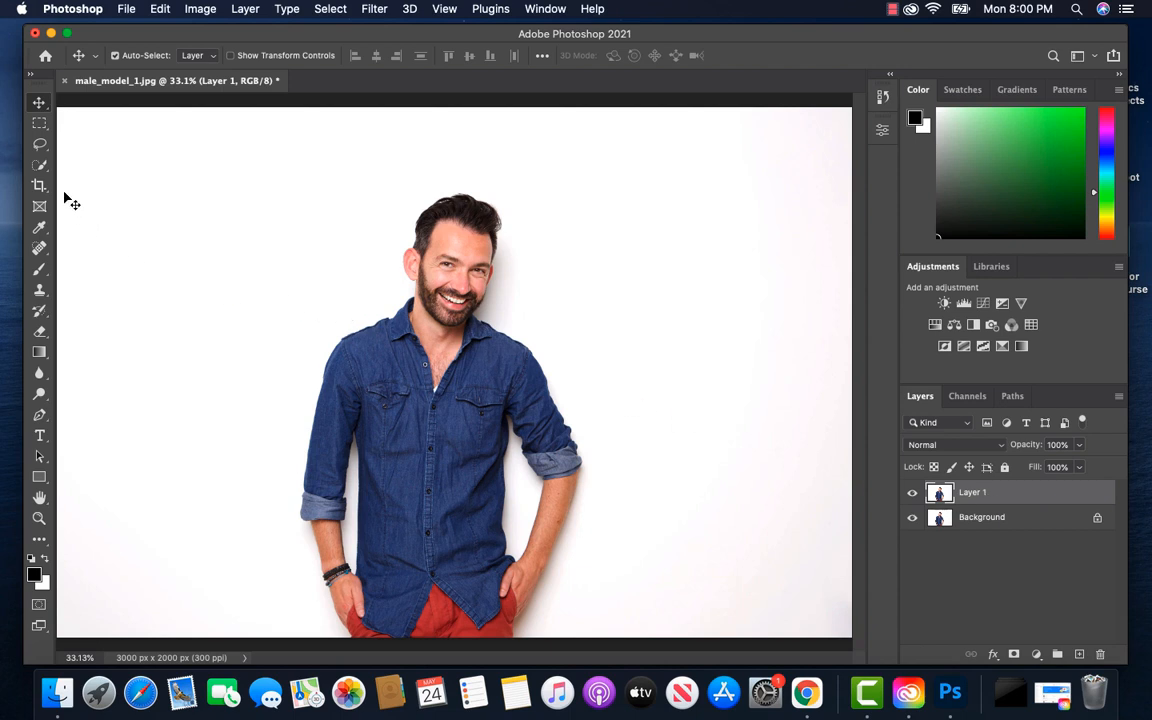
pyautogui.click(38, 166)
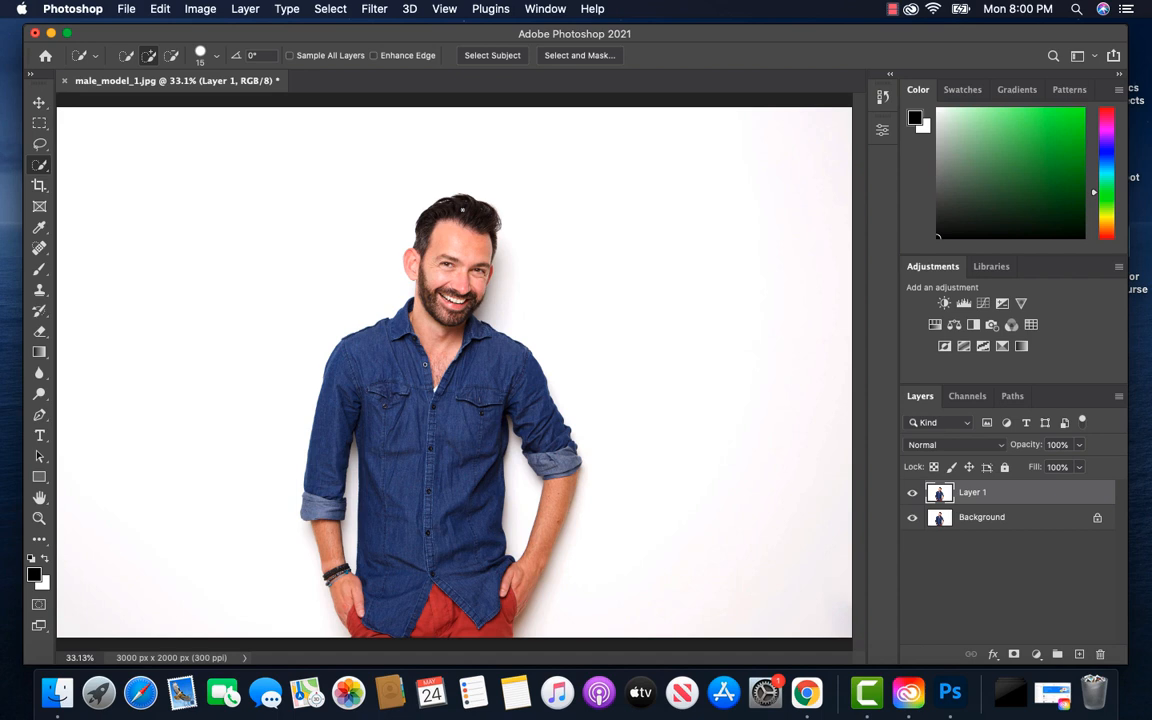
pyautogui.press(']')
pyautogui.press(']')
pyautogui.press(']')
pyautogui.press(']')
pyautogui.press(']')
pyautogui.press('[')
pyautogui.press('[')
pyautogui.press(']')
pyautogui.press(']')
pyautogui.press(']')
pyautogui.press(']')
pyautogui.press(']')
pyautogui.press(']')
pyautogui.press(']')
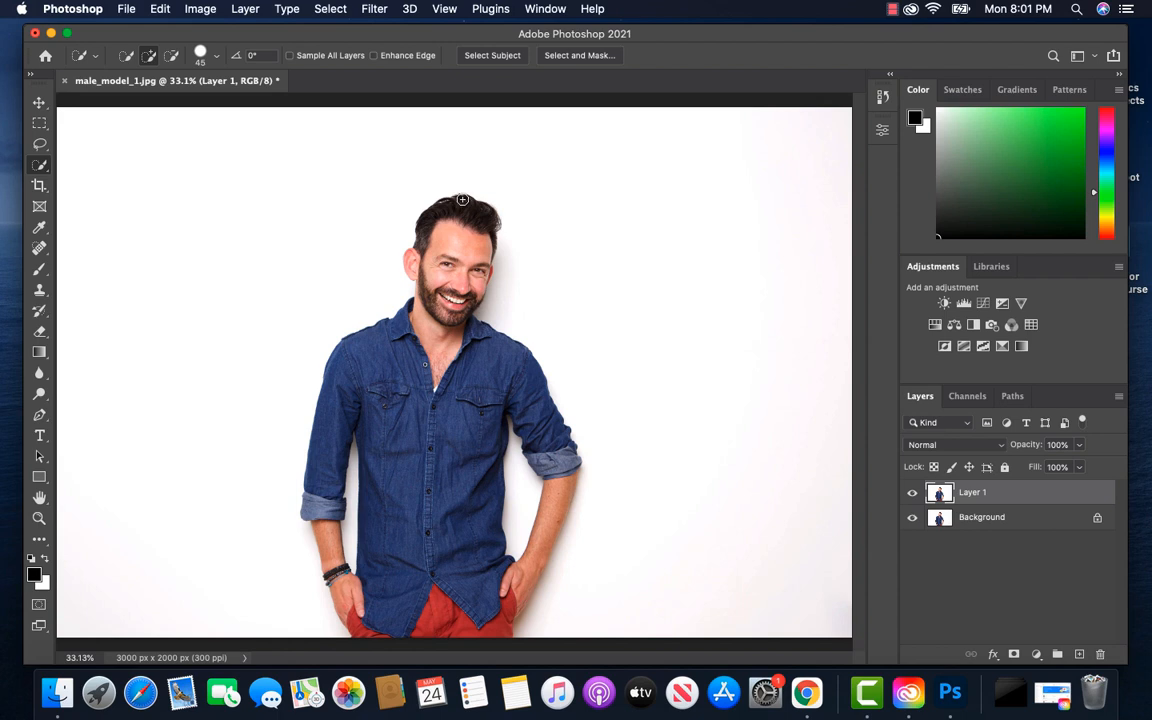
pyautogui.moveTo(462, 200)
pyautogui.mouseDown()
pyautogui.moveTo(468, 290)
pyautogui.moveTo(447, 312)
pyautogui.moveTo(439, 370)
pyautogui.mouseUp()
pyautogui.moveTo(421, 259); pyautogui.dragTo(411, 256)
pyautogui.moveTo(461, 340)
pyautogui.mouseDown()
pyautogui.moveTo(493, 355)
pyautogui.moveTo(536, 422)
pyautogui.moveTo(556, 525)
pyautogui.moveTo(531, 606)
pyautogui.moveTo(480, 590)
pyautogui.moveTo(442, 498)
pyautogui.moveTo(436, 437)
pyautogui.moveTo(402, 374)
pyautogui.mouseUp()
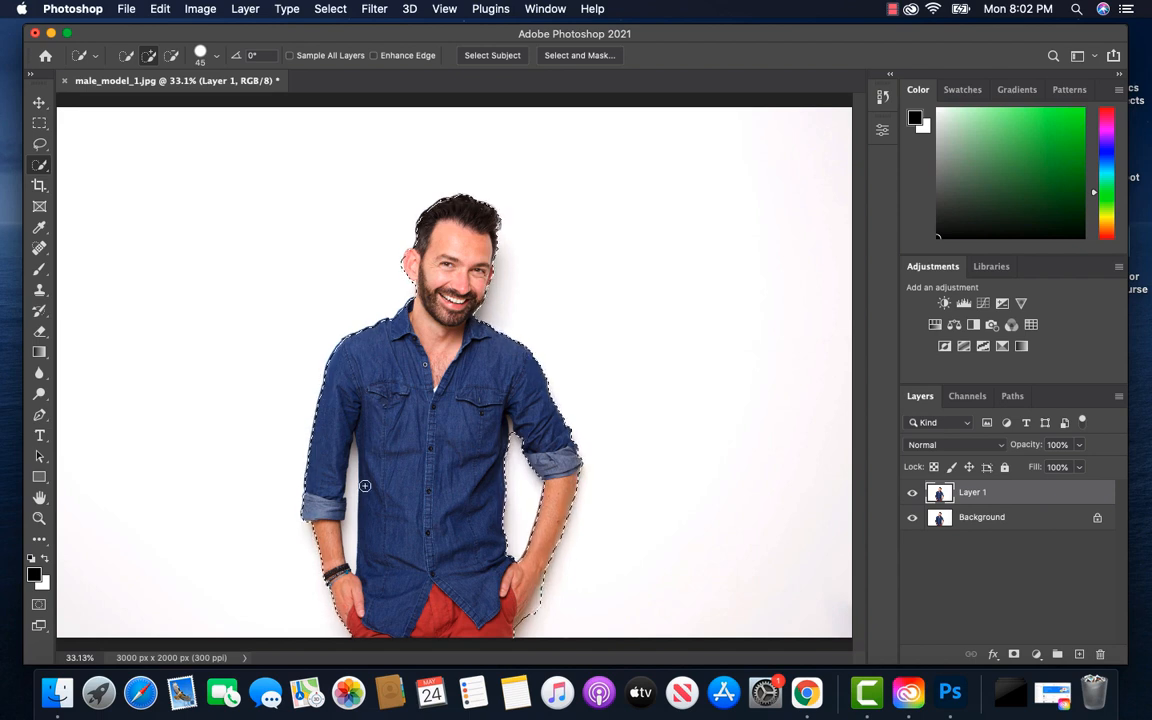
# Subtract the white background gaps between the man's arms and torso from the selection, and refine its outline at higher magnification
pyautogui.press('alt')
pyautogui.press('alt')
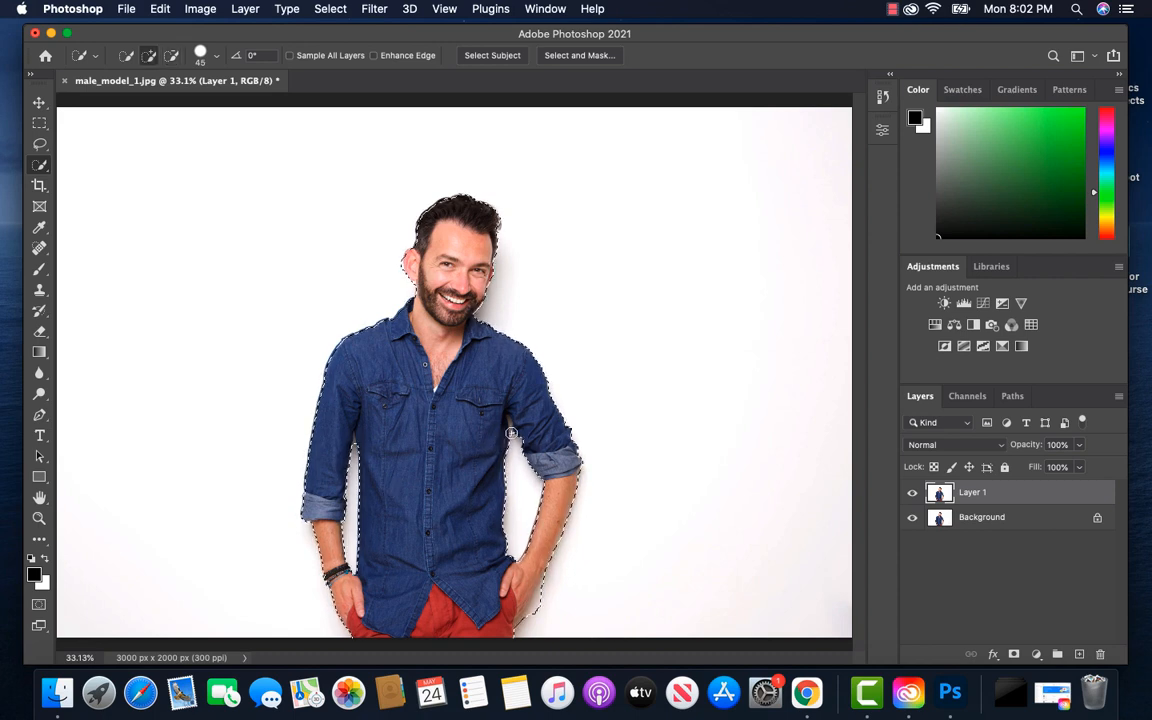
pyautogui.press('alt')
pyautogui.press('super+plus')
pyautogui.press('super+plus')
pyautogui.moveTo(427, 478); pyautogui.dragTo(396, 695)
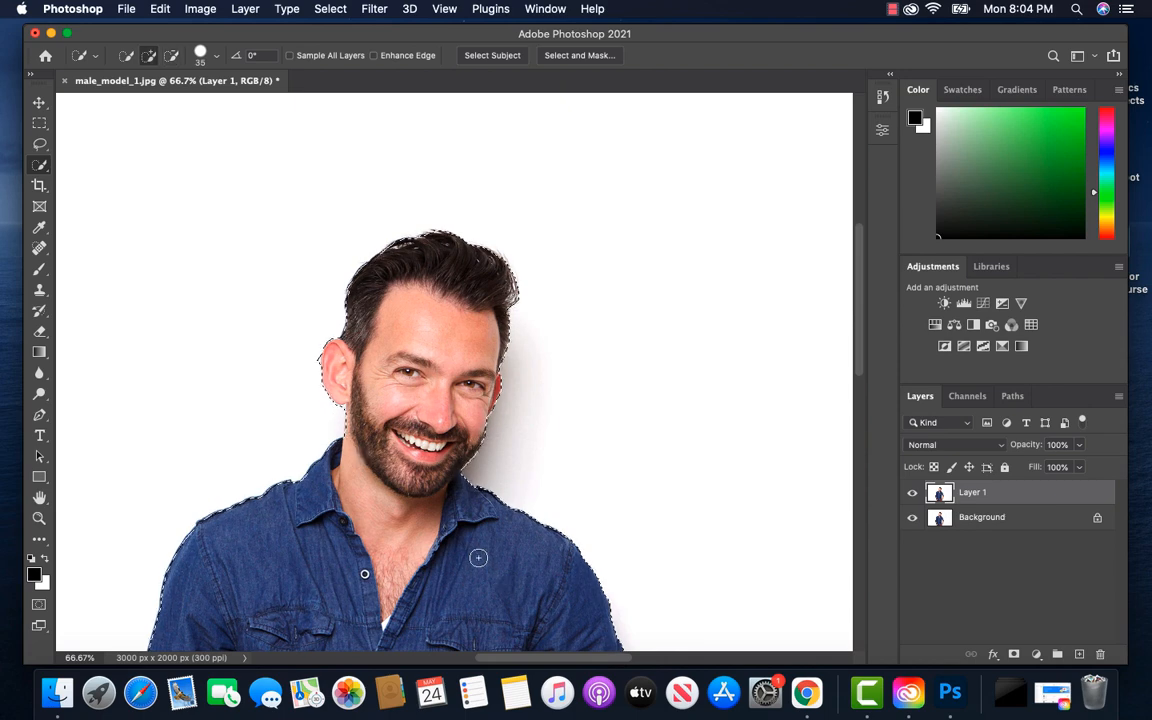
# Check the selection outline around the whole body and correct its edge beside the man's ear
pyautogui.scroll(-8, 433, 514)
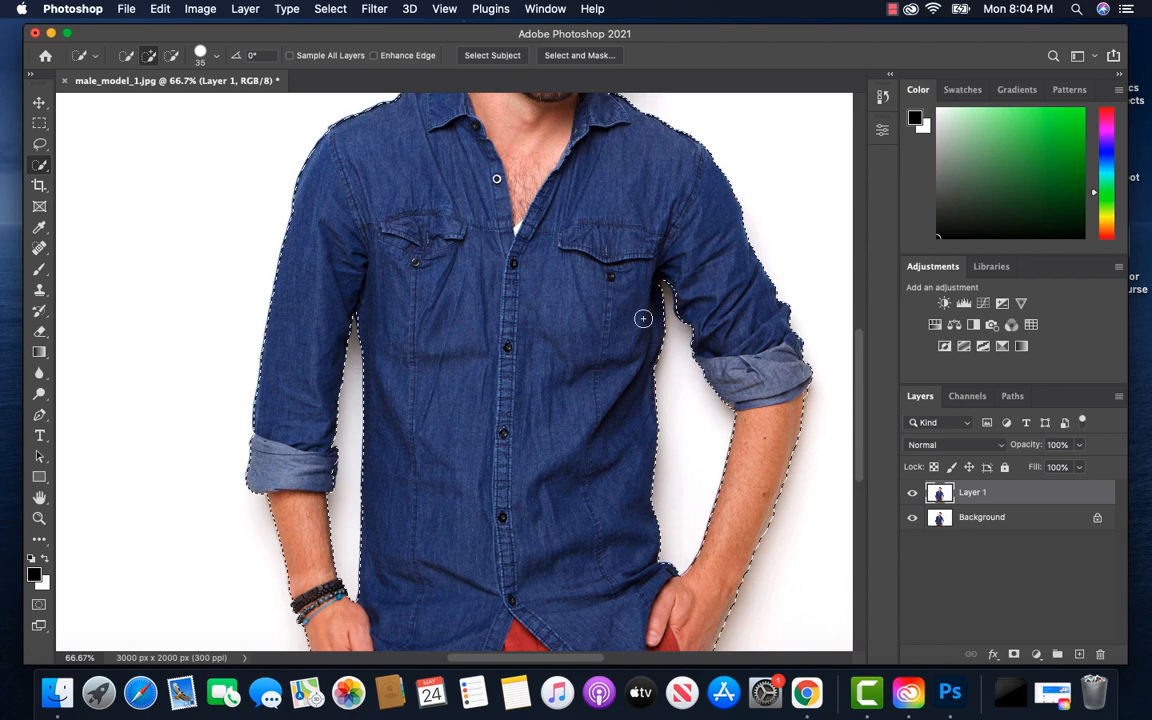
pyautogui.scroll(-3, 535, 400)
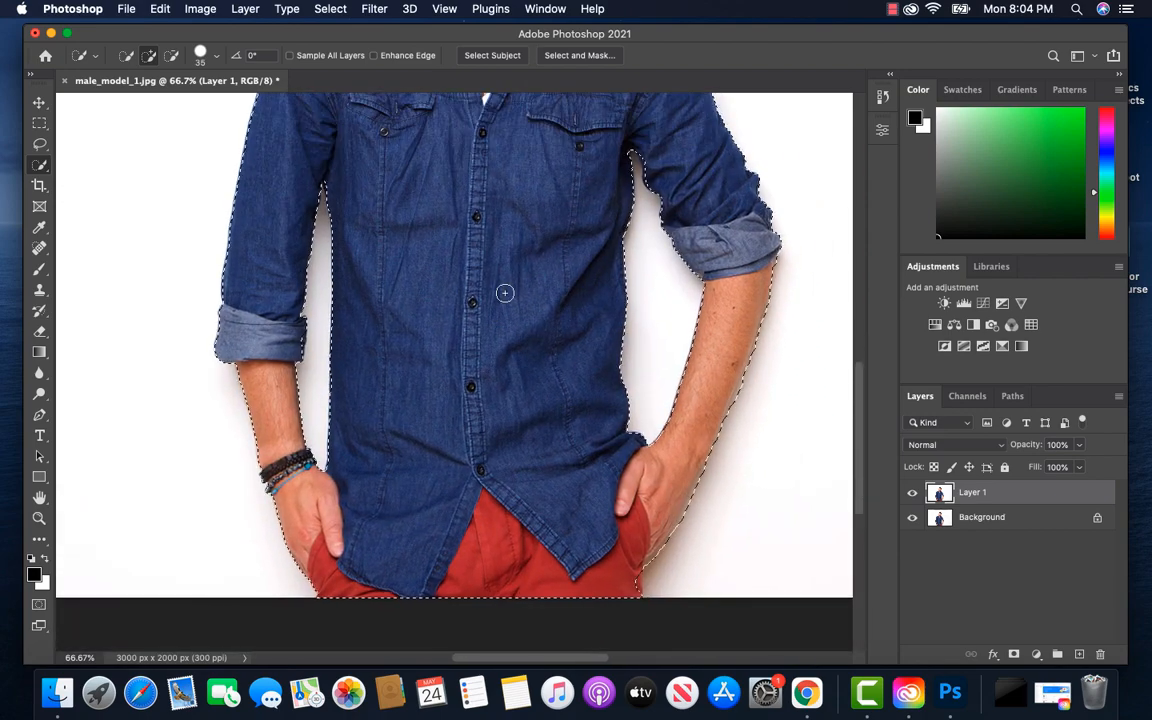
pyautogui.scroll(10, 505, 293)
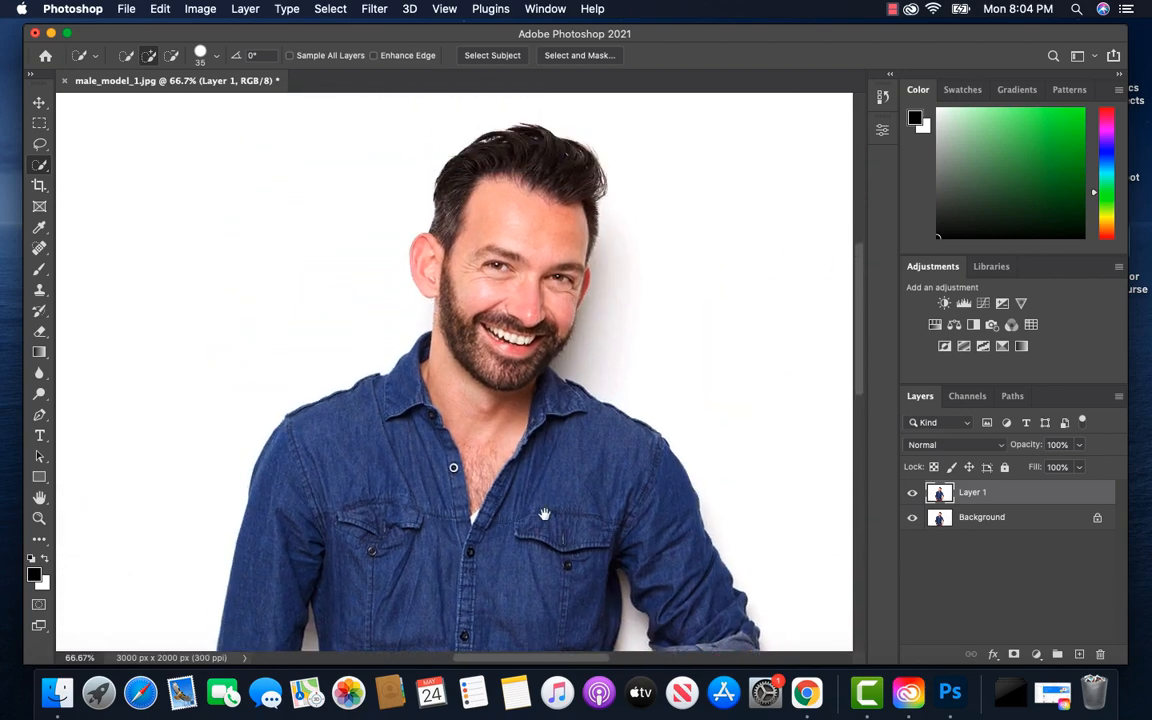
pyautogui.keyDown('alt'); pyautogui.click(392, 326); pyautogui.keyUp('alt')
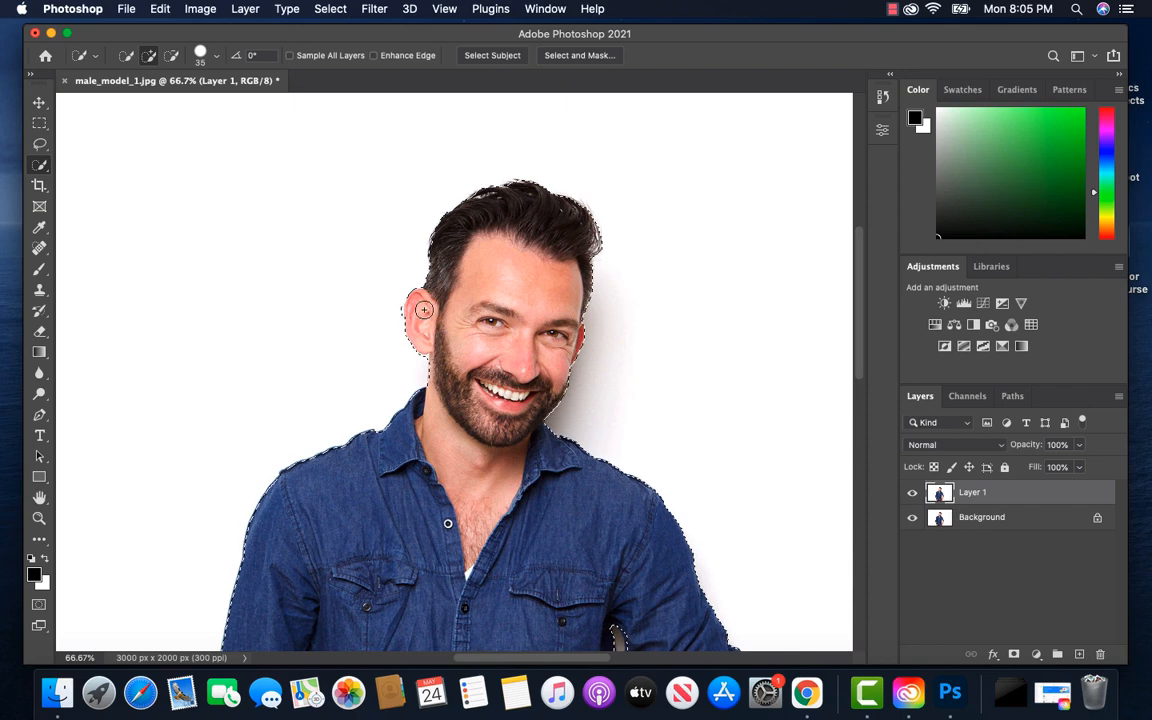
pyautogui.press('alt')
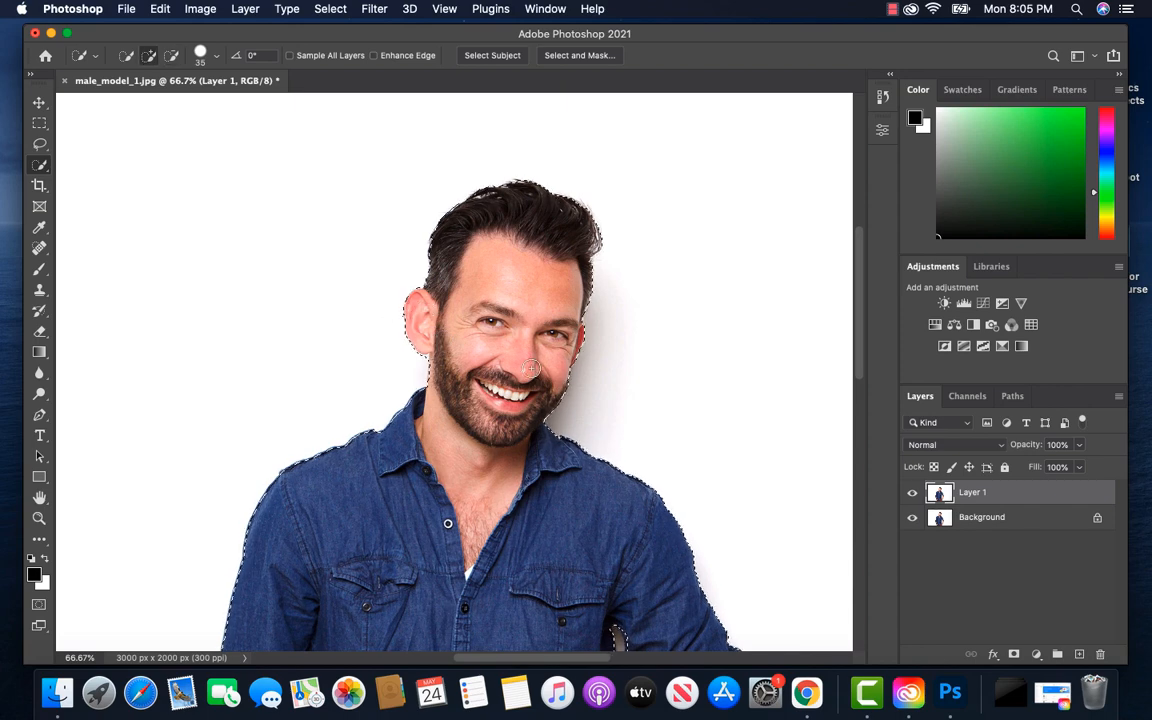
pyautogui.scroll(-10, 500, 330)
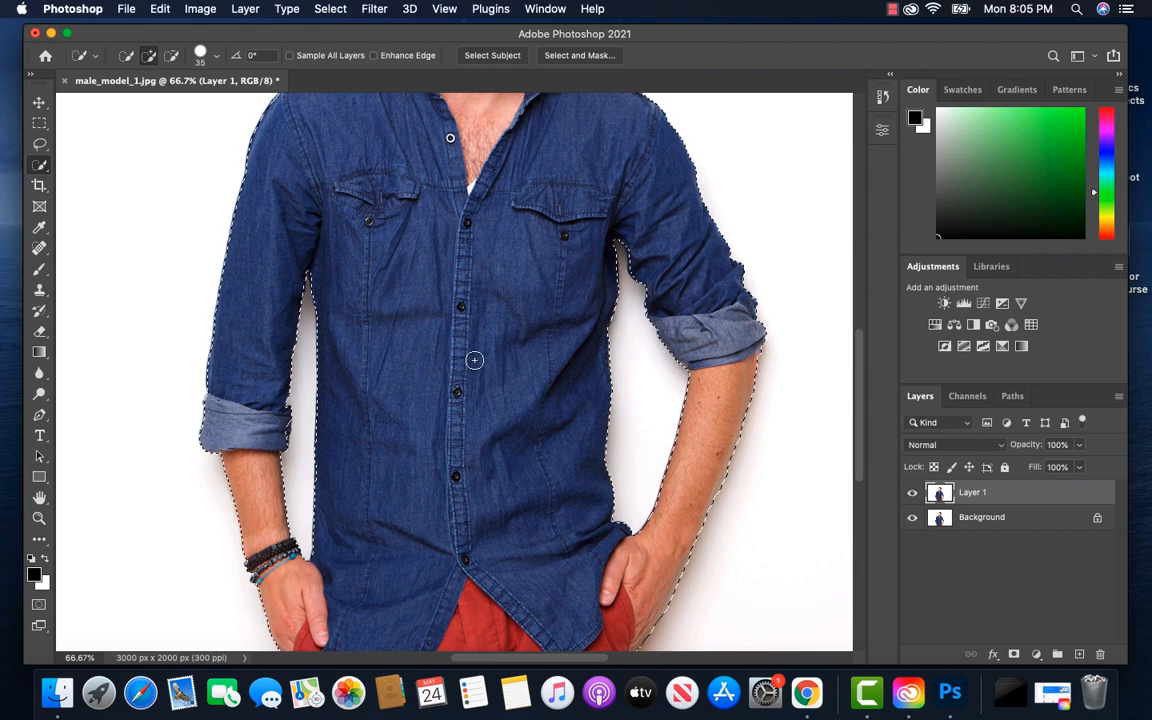
# Add a layer mask to Layer 1 from the finished selection of the man
pyautogui.press('super+minus')
pyautogui.press('super+minus')
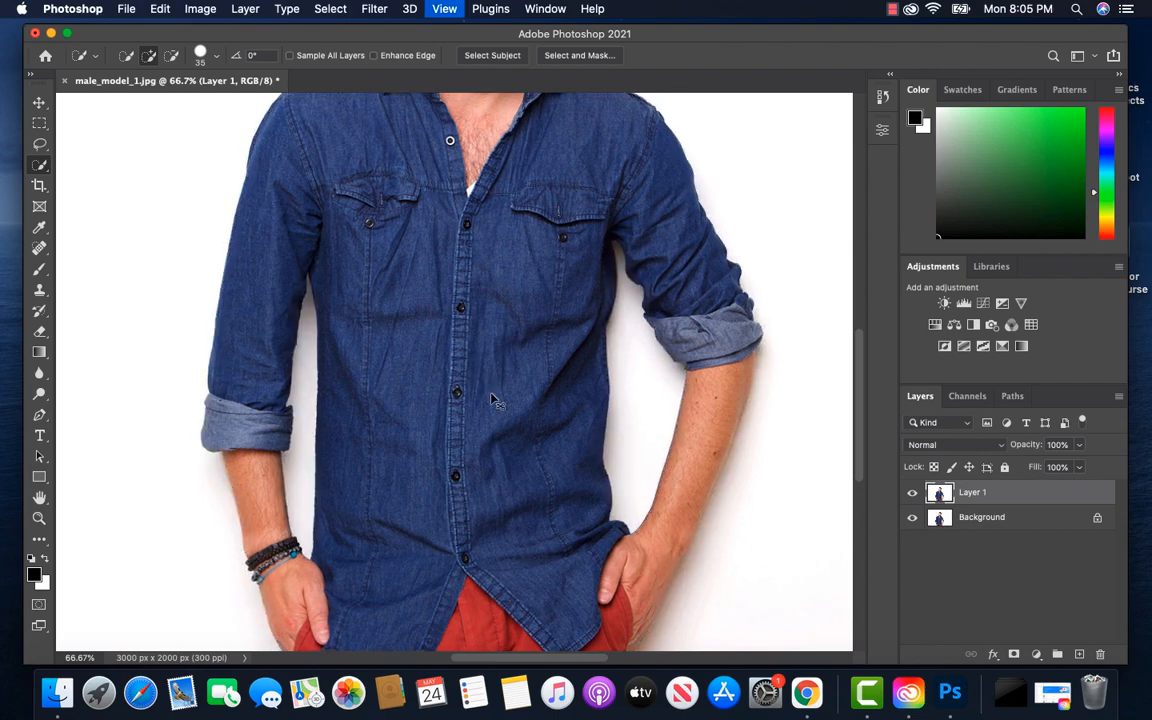
pyautogui.press('super+0')
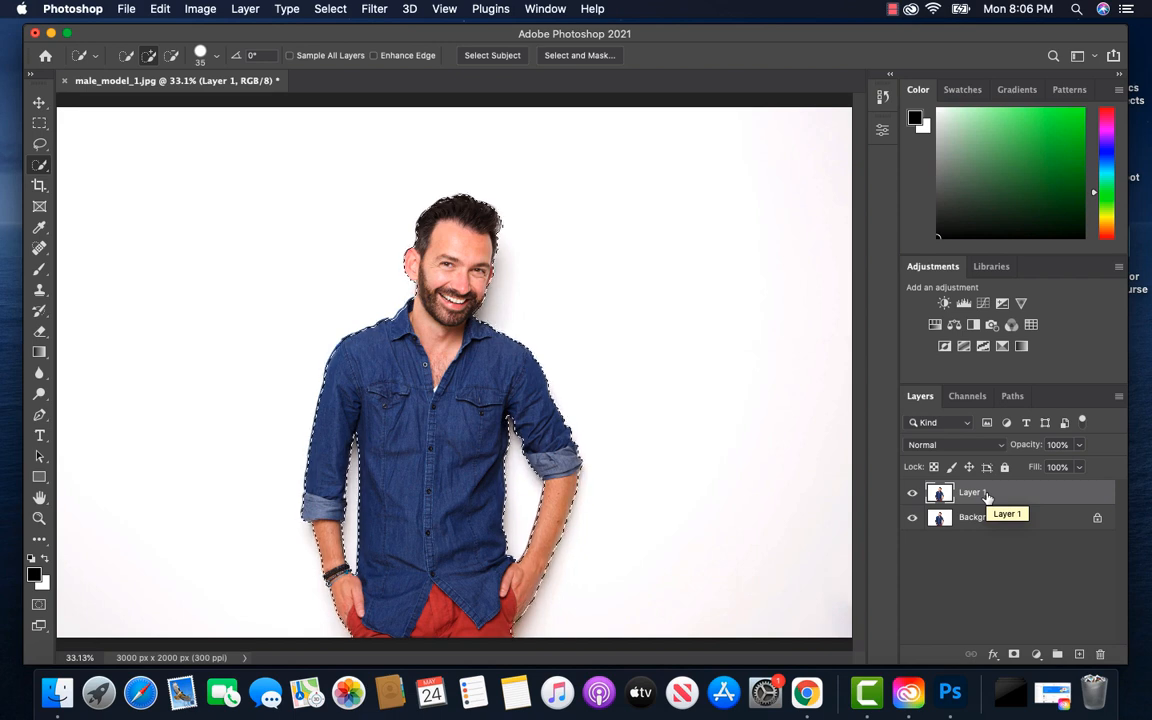
pyautogui.click(1014, 655)
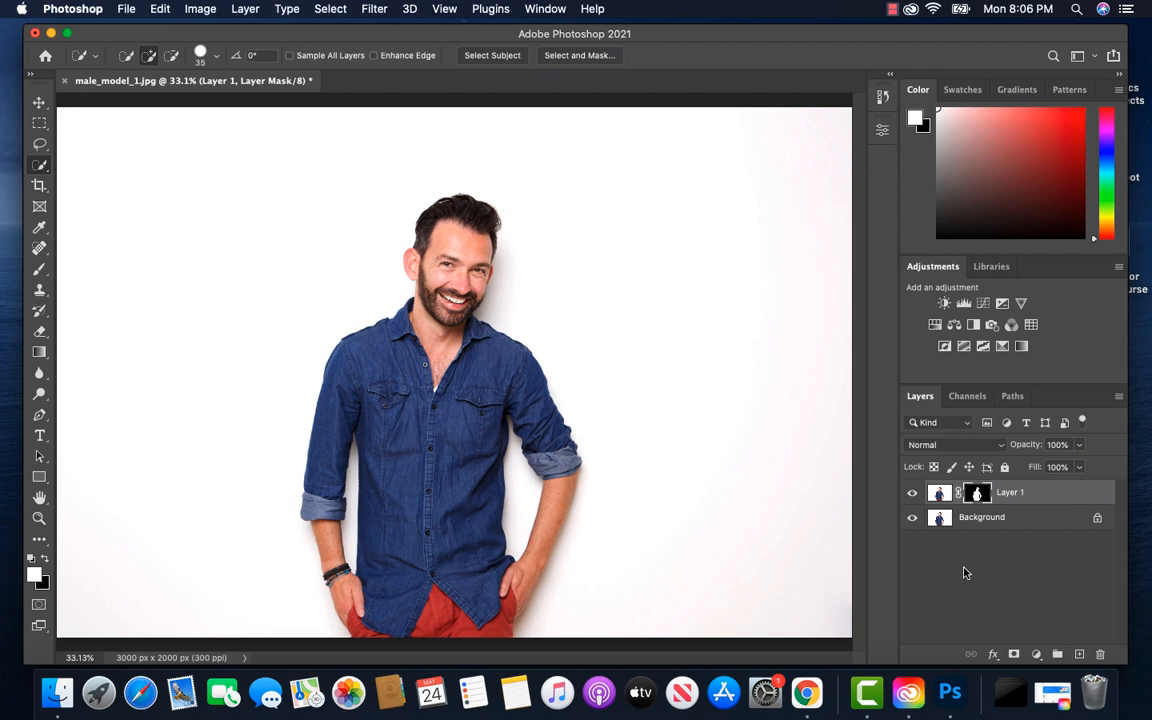
# Open Layer 1's mask in Select and Mask and set Smooth to 36
pyautogui.rightClick(977, 494)
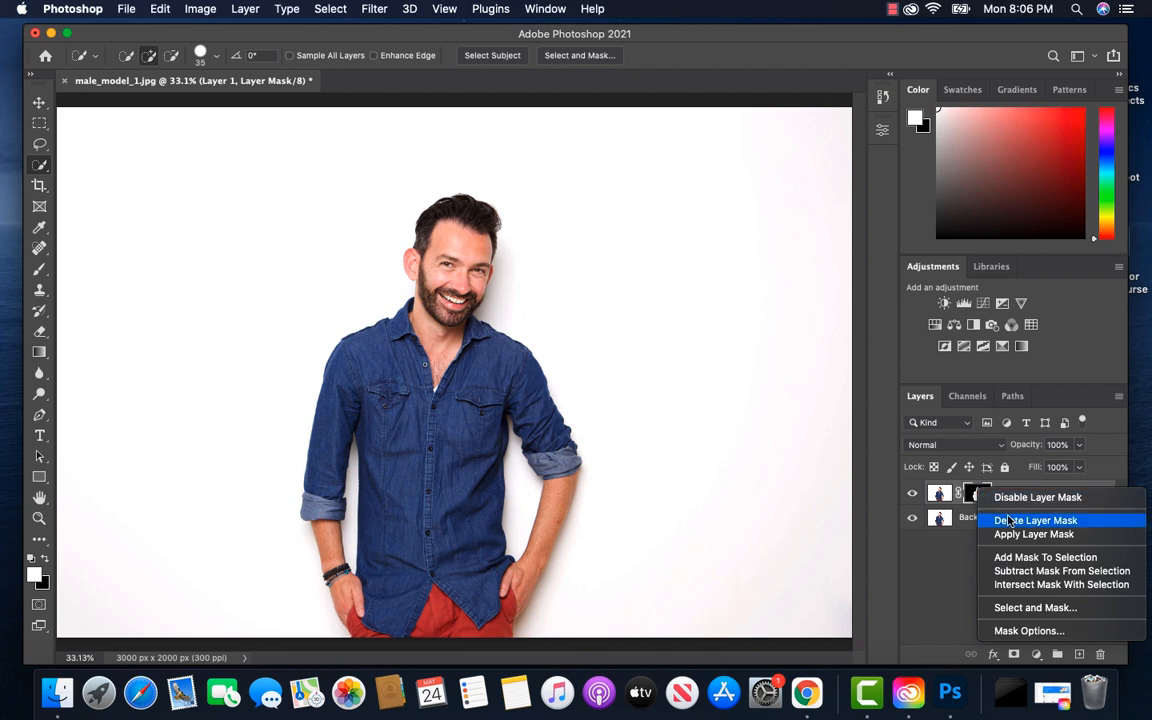
pyautogui.click(1036, 608)
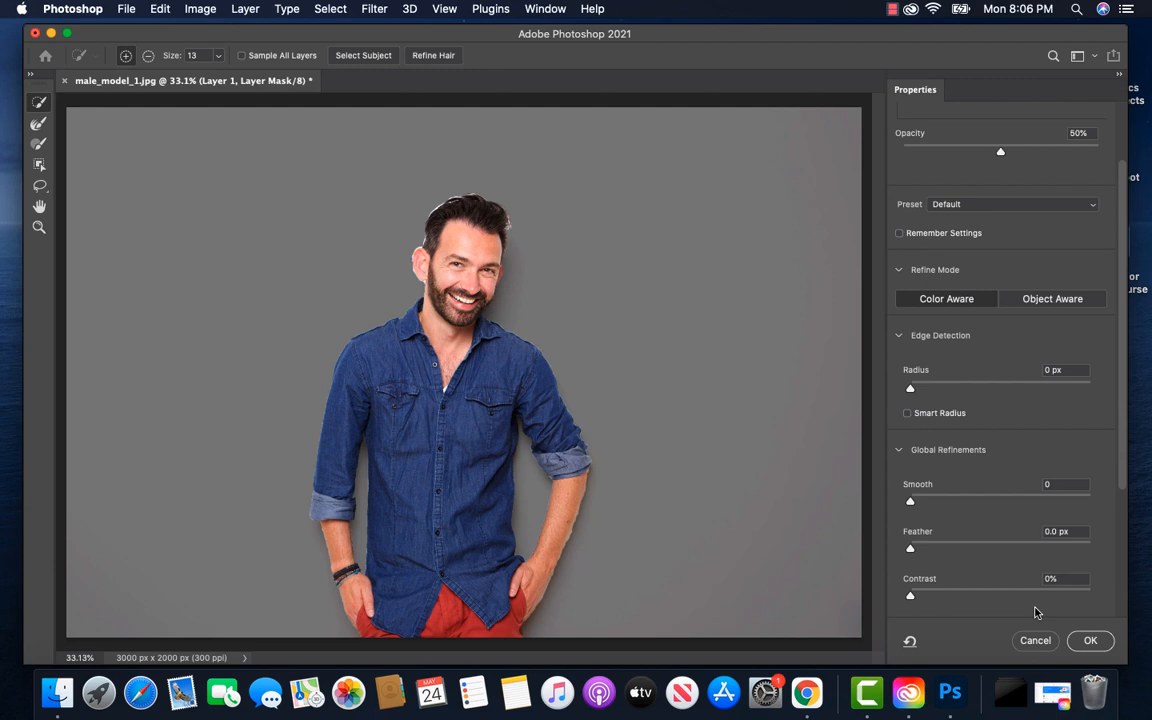
pyautogui.scroll(3, 1022, 300)
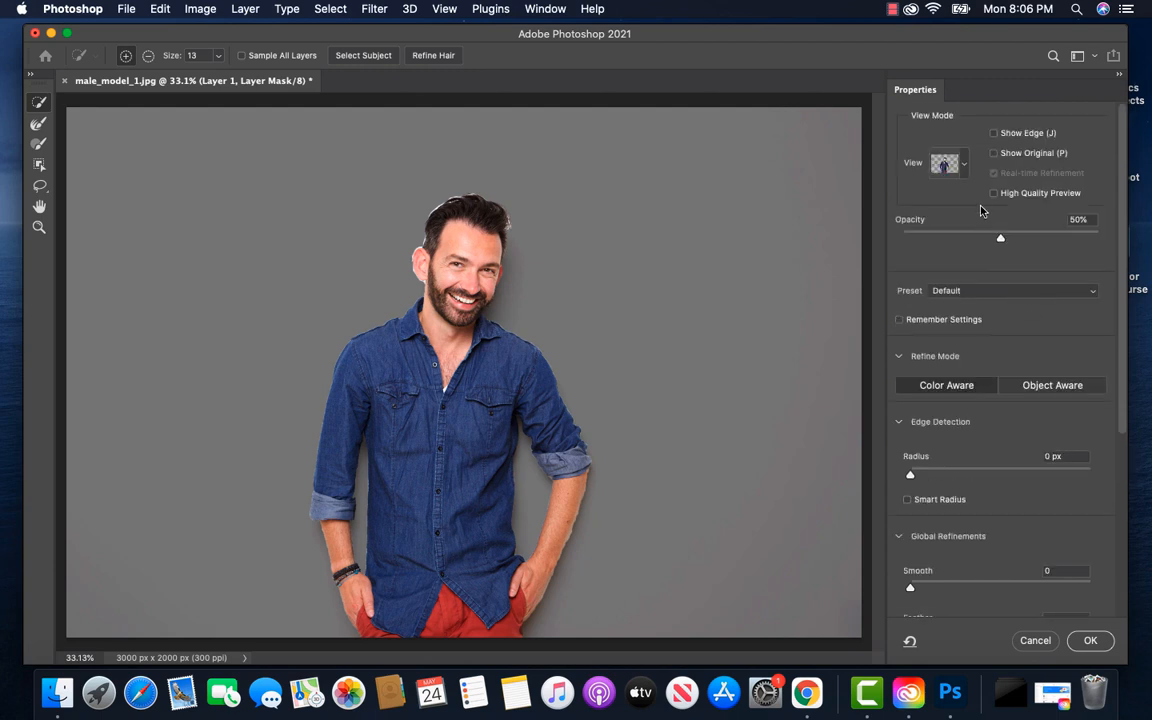
pyautogui.click(966, 168)
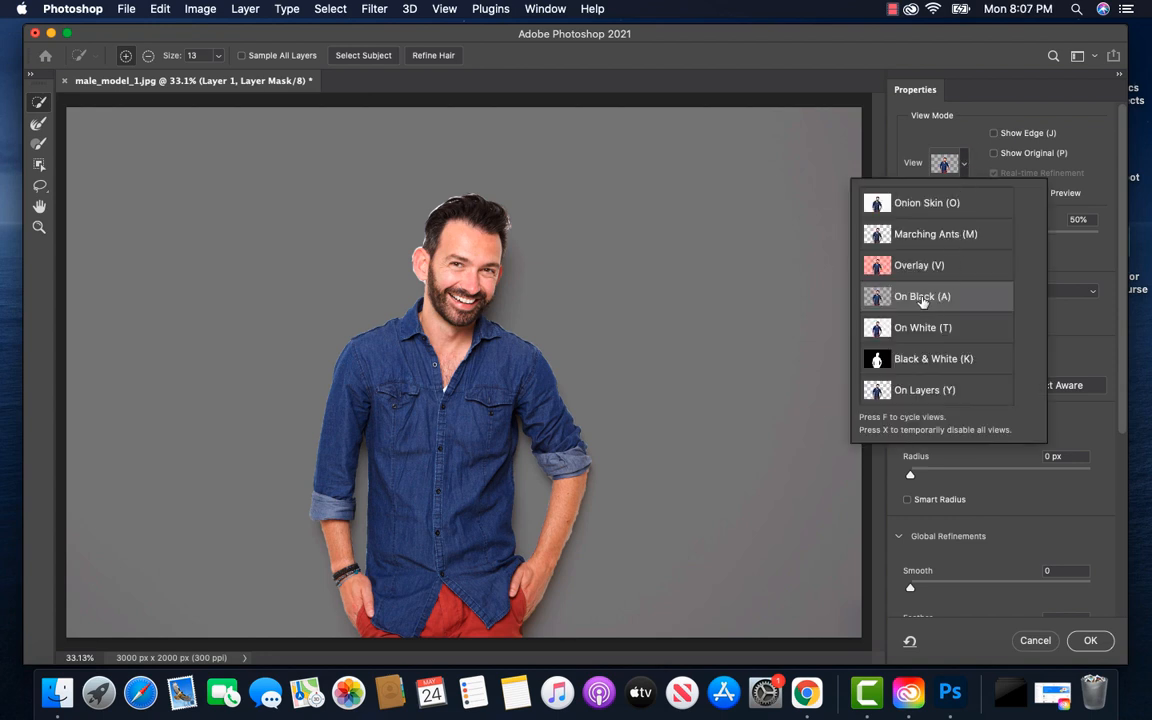
pyautogui.click(911, 139)
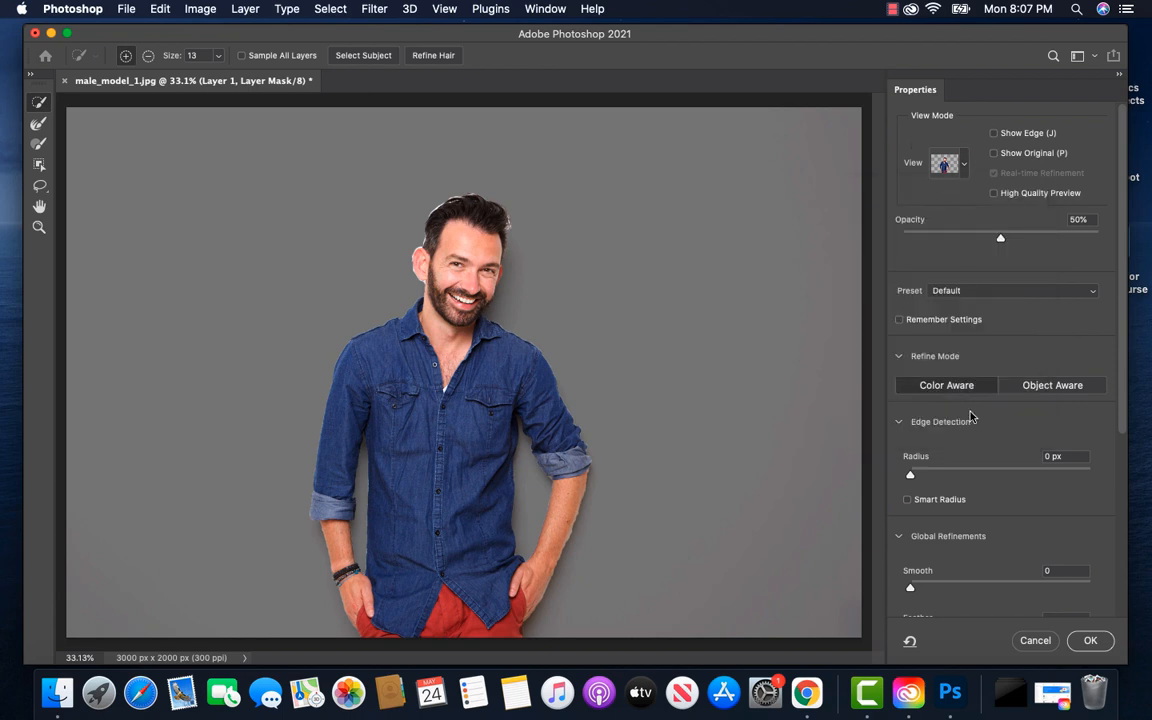
pyautogui.scroll(-2, 957, 507)
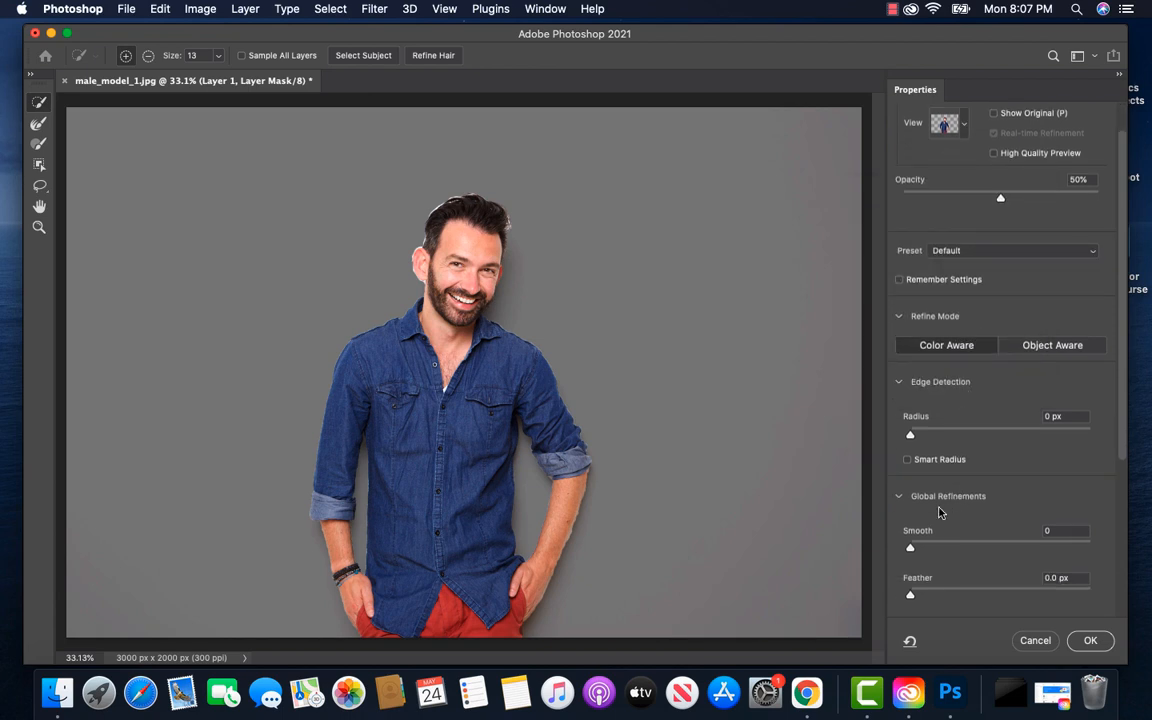
pyautogui.click(911, 551)
pyautogui.moveTo(921, 551); pyautogui.dragTo(970, 551)
pyautogui.moveTo(976, 550); pyautogui.dragTo(976, 550)
pyautogui.scroll(-4, 976, 550)
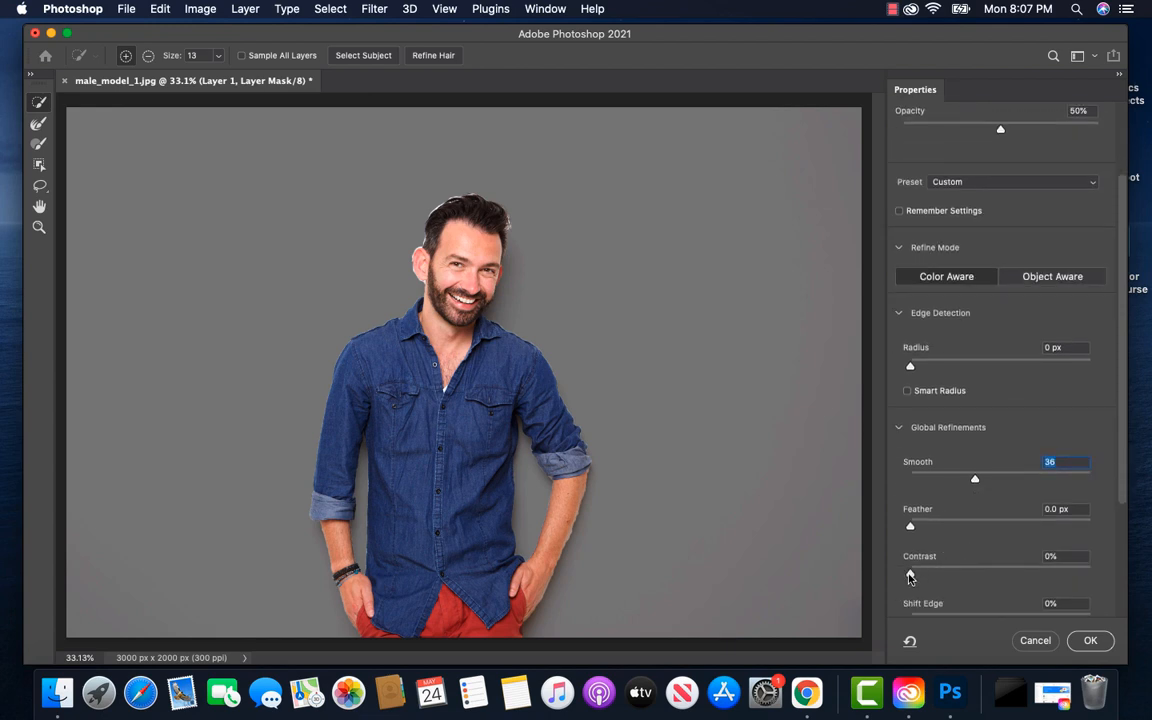
# Set the mask's Contrast to 34%, raise the edge detection Radius slightly, and apply the mask refinements
pyautogui.moveTo(910, 576); pyautogui.dragTo(972, 577)
pyautogui.scroll(-3, 972, 577)
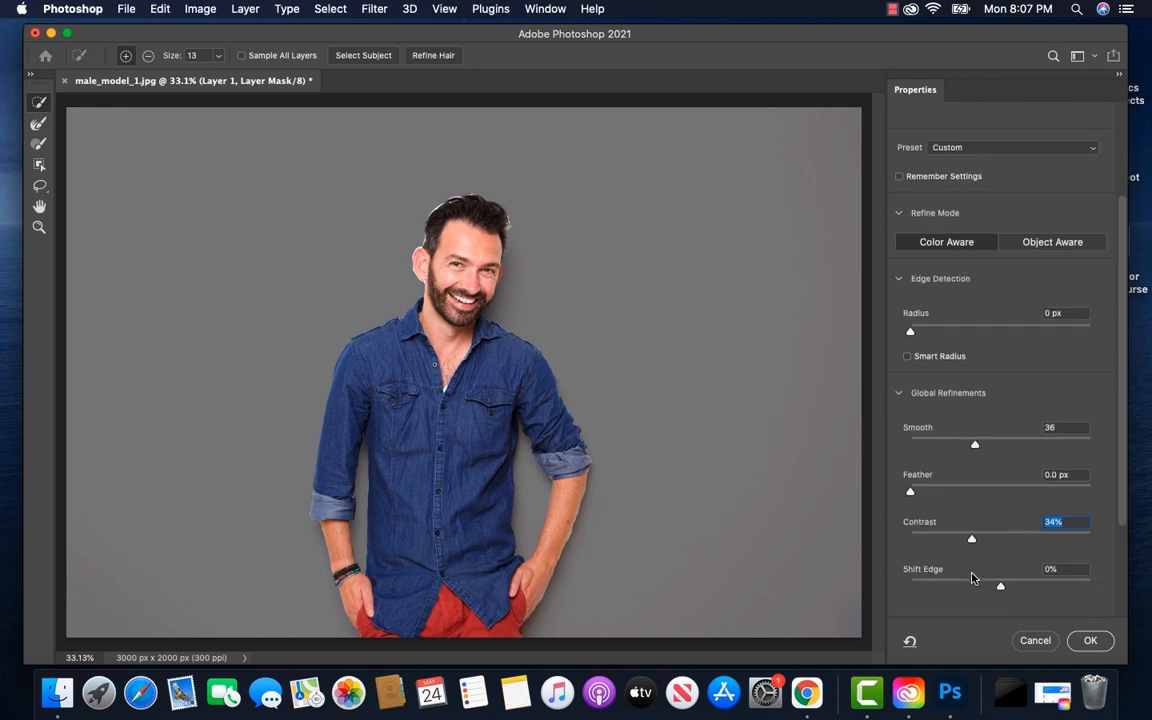
pyautogui.scroll(-3, 972, 577)
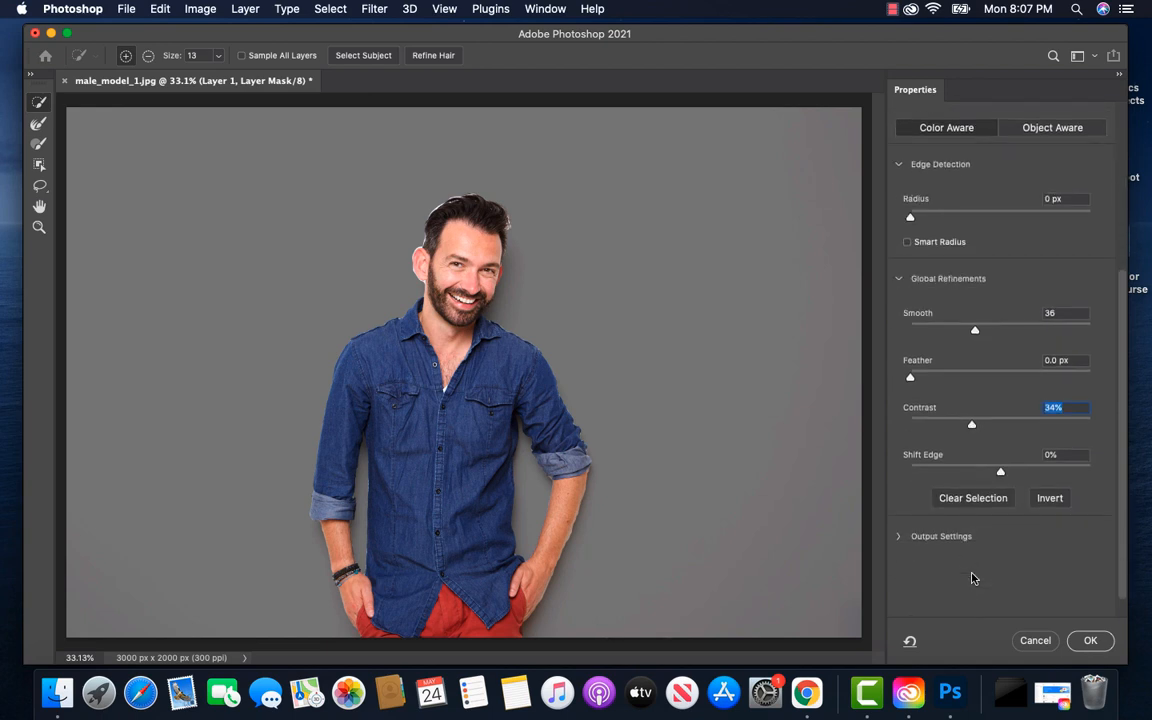
pyautogui.scroll(4, 972, 577)
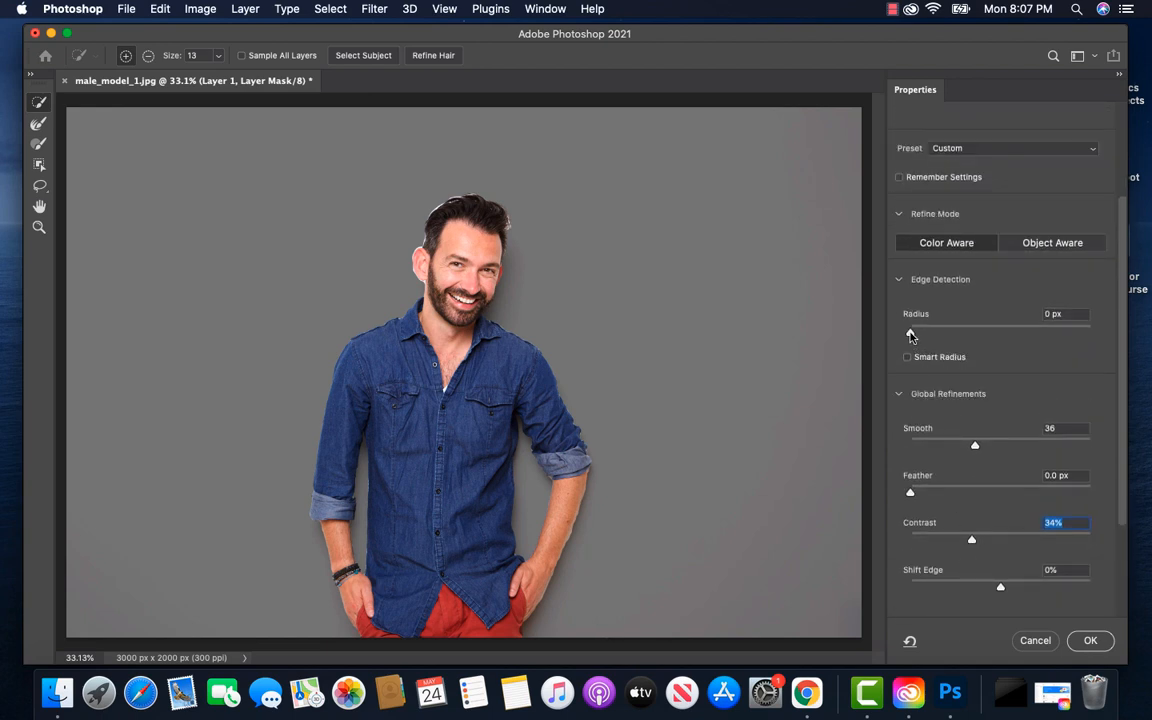
pyautogui.moveTo(910, 335); pyautogui.dragTo(928, 335)
pyautogui.click(1091, 641)
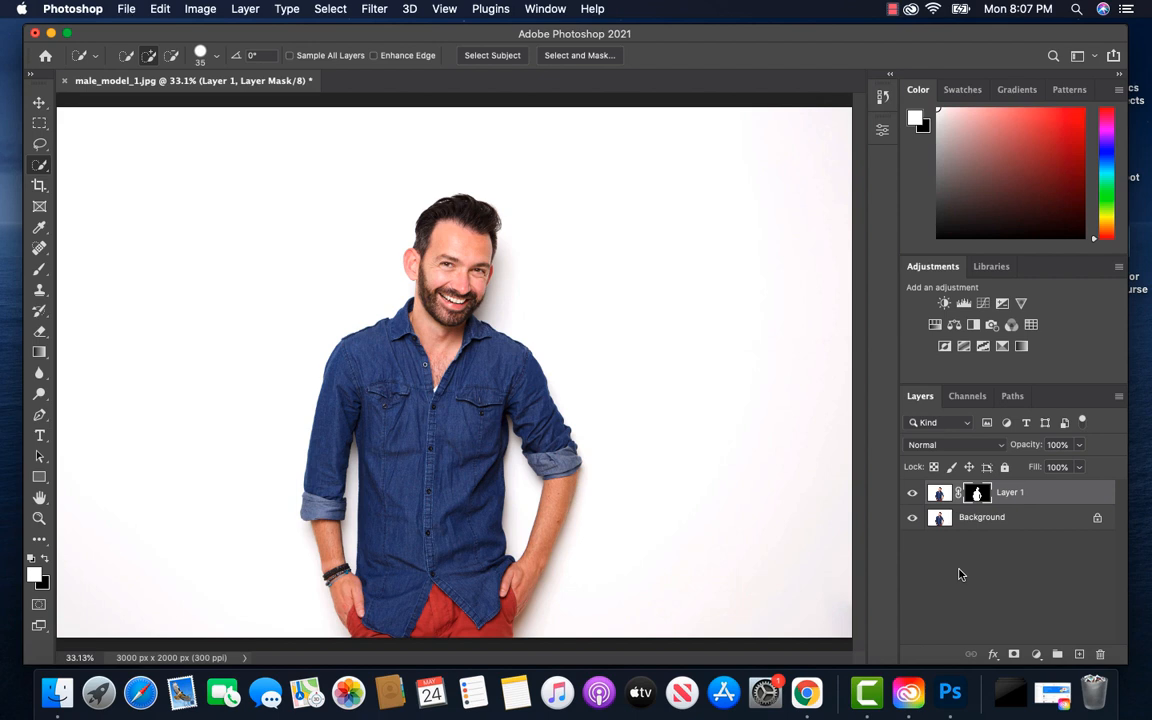
# Add a white (ffffff) Solid Color fill layer directly above the Background layer, behind the cut-out man
pyautogui.click(1001, 519)
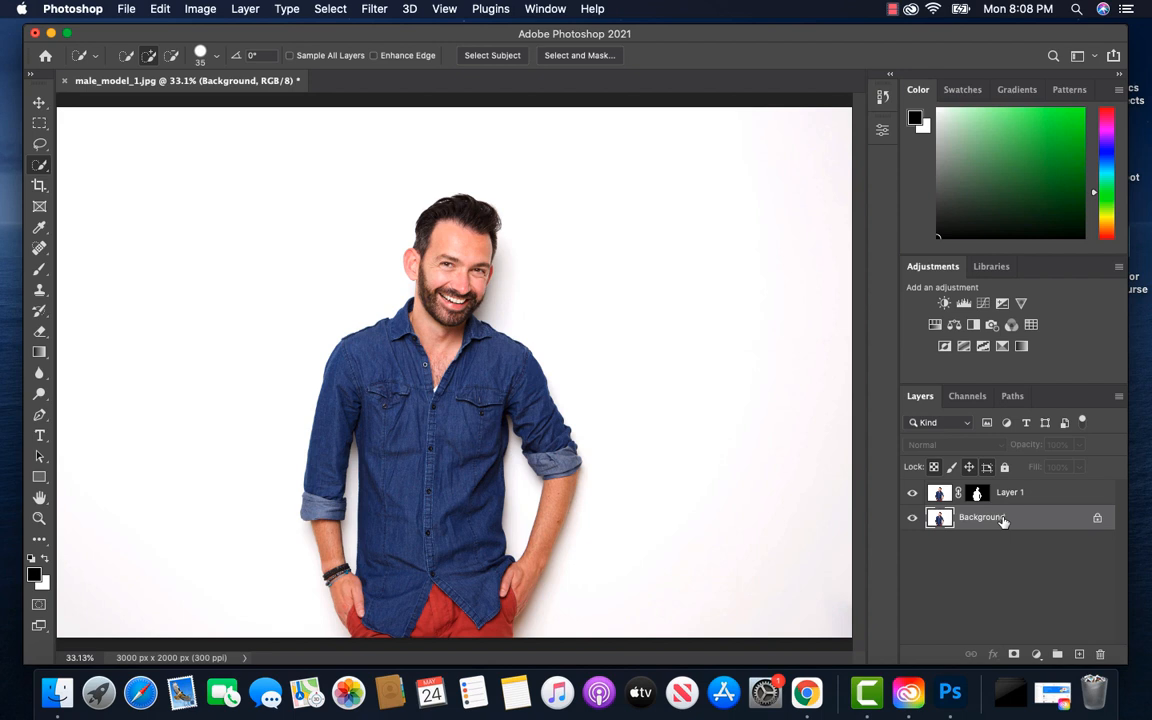
pyautogui.click(1037, 653)
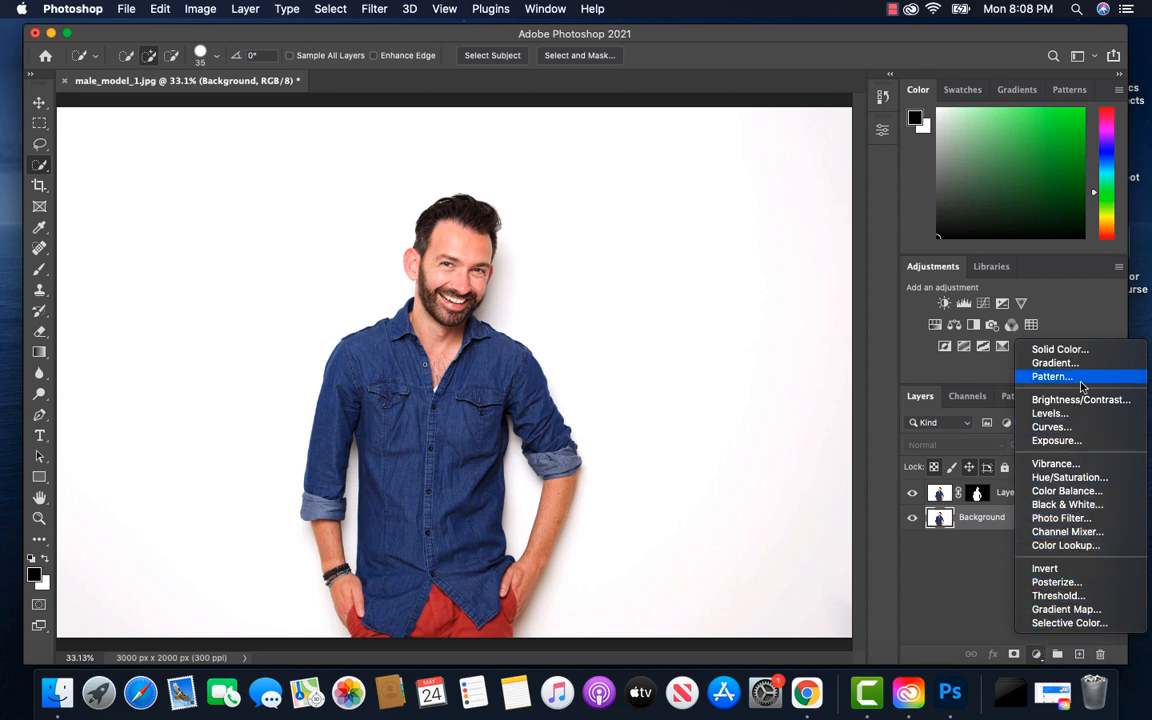
pyautogui.click(1056, 349)
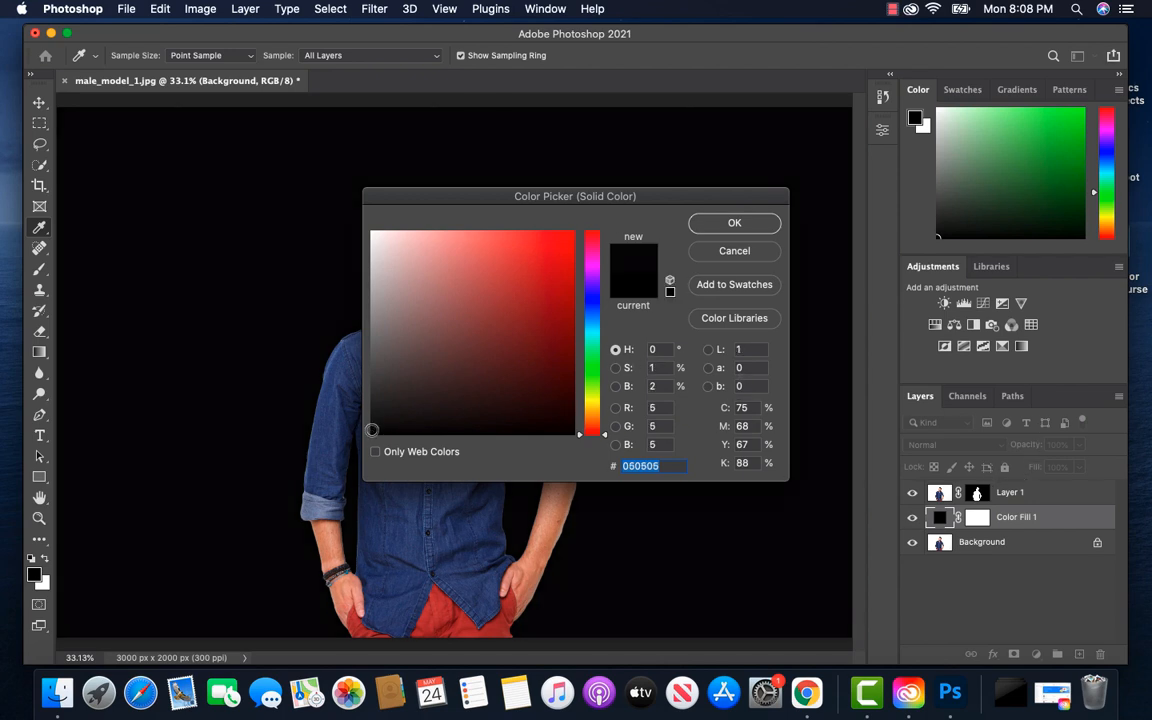
pyautogui.moveTo(371, 430)
pyautogui.mouseDown()
pyautogui.moveTo(350, 343)
pyautogui.moveTo(368, 232)
pyautogui.mouseUp()
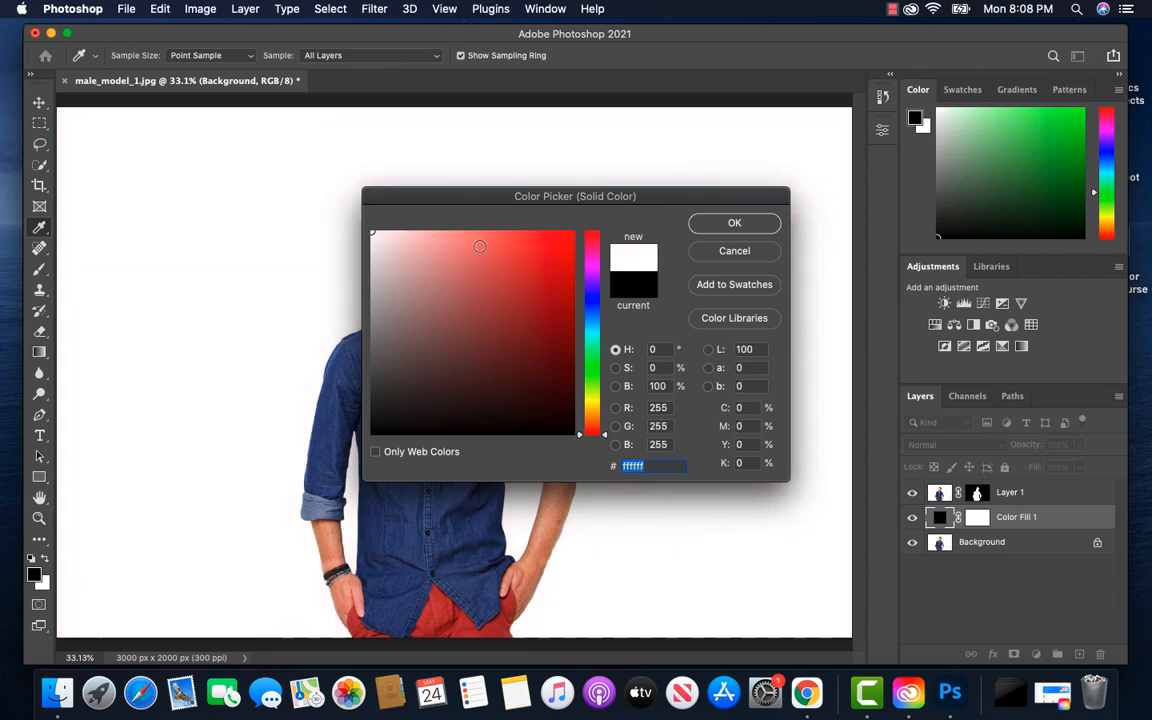
pyautogui.click(720, 225)
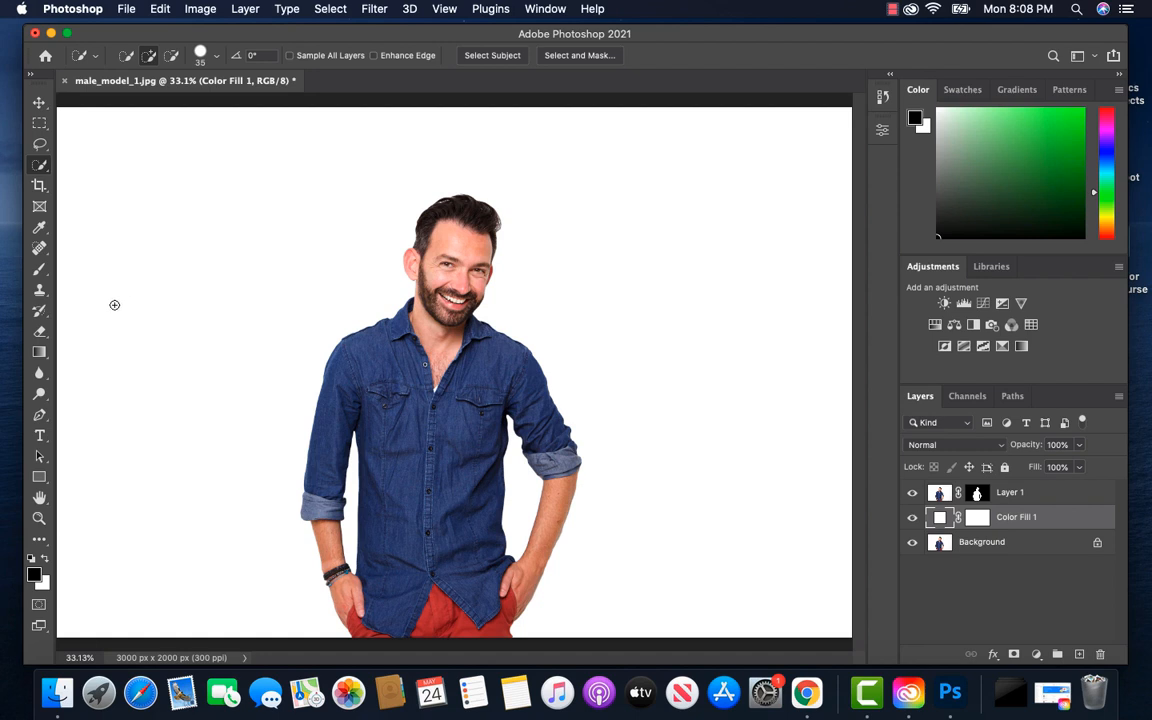
# Set up the Pen tool in Shape mode with fill color 0071dc and no stroke
pyautogui.click(40, 419)
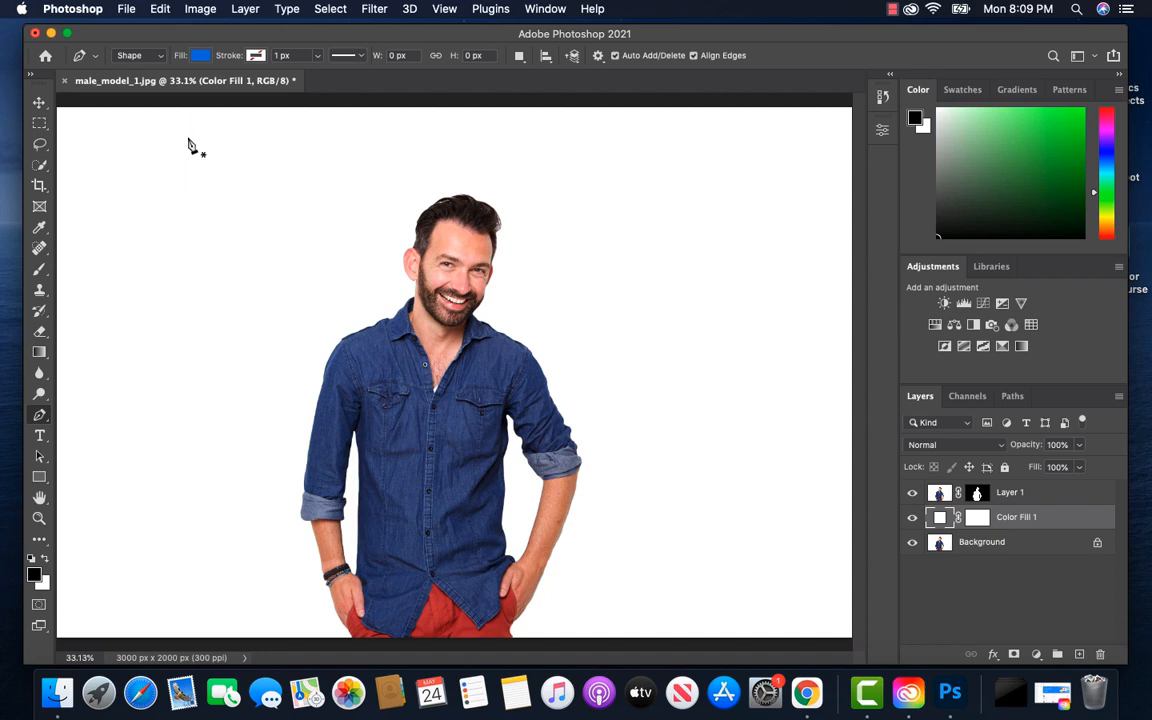
pyautogui.click(150, 57)
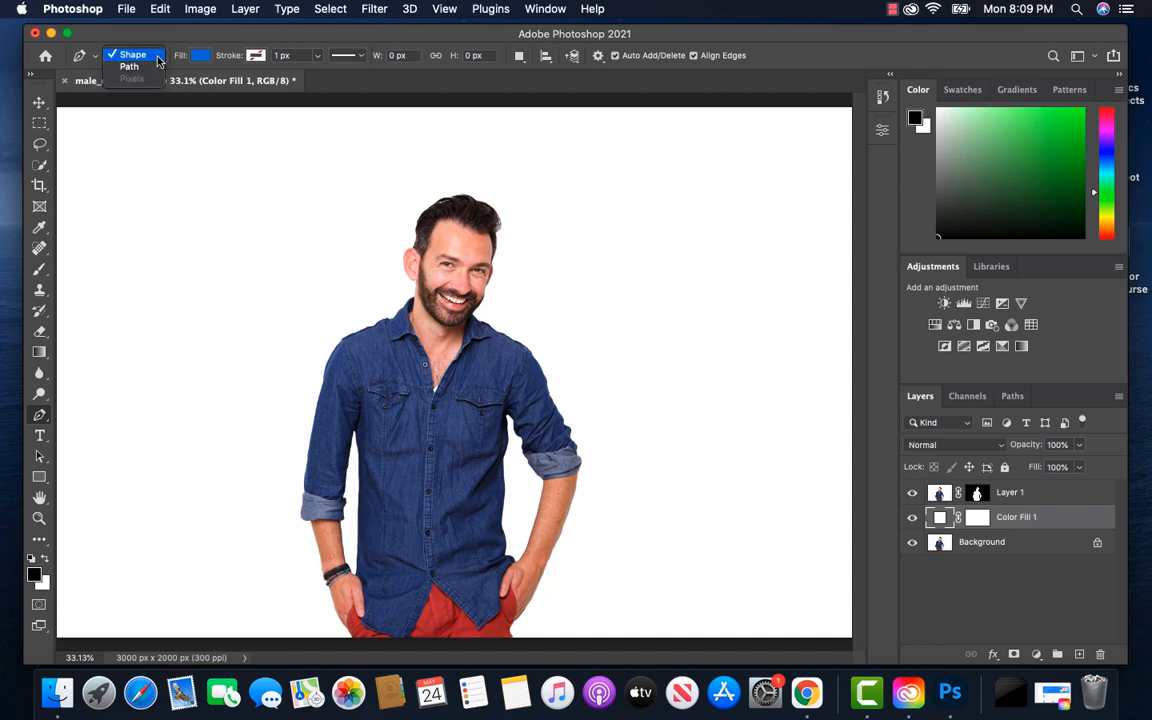
pyautogui.click(155, 56)
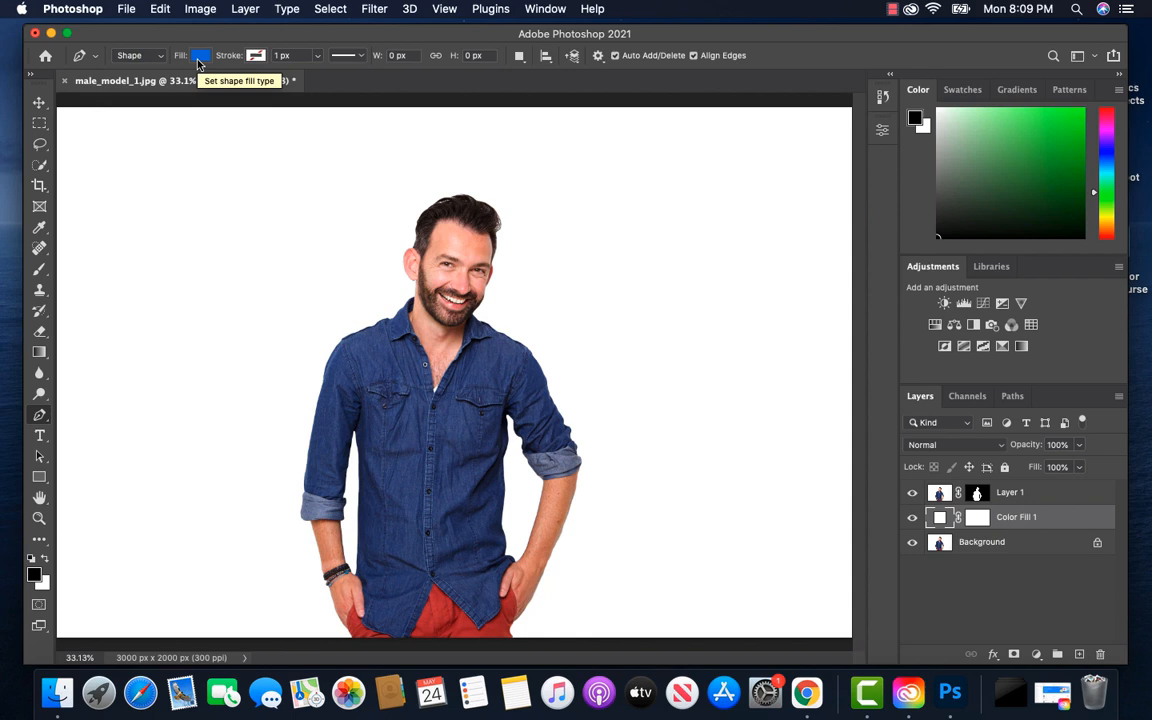
pyautogui.click(198, 61)
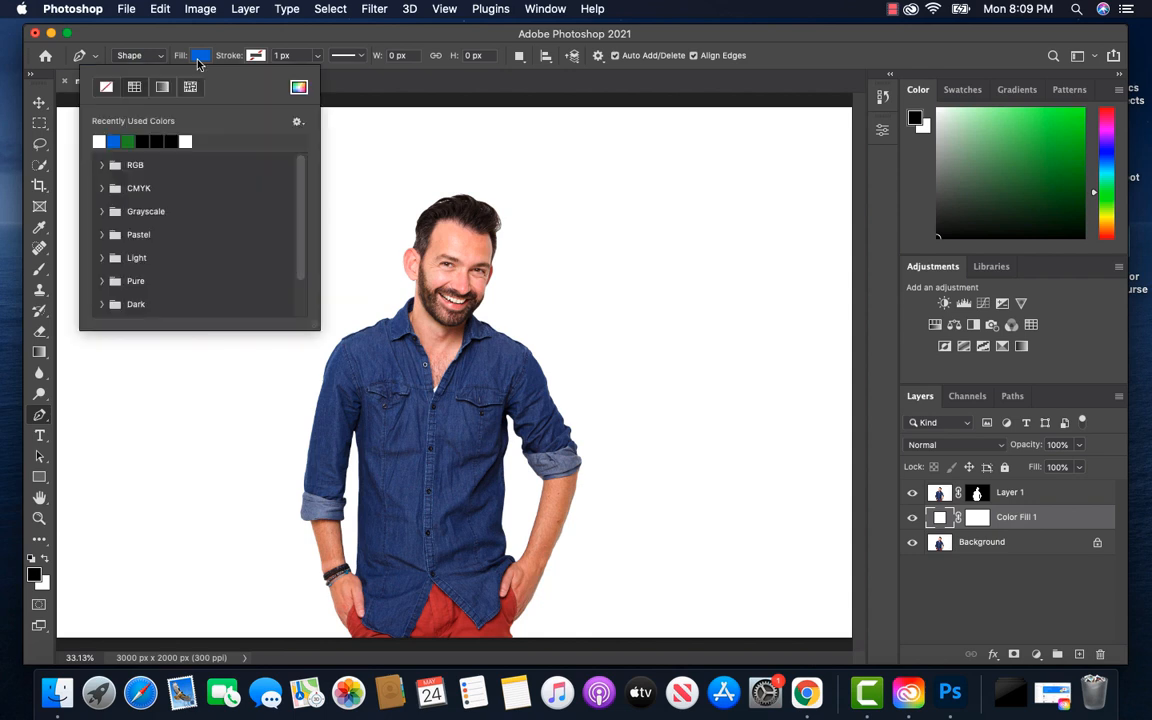
pyautogui.click(298, 88)
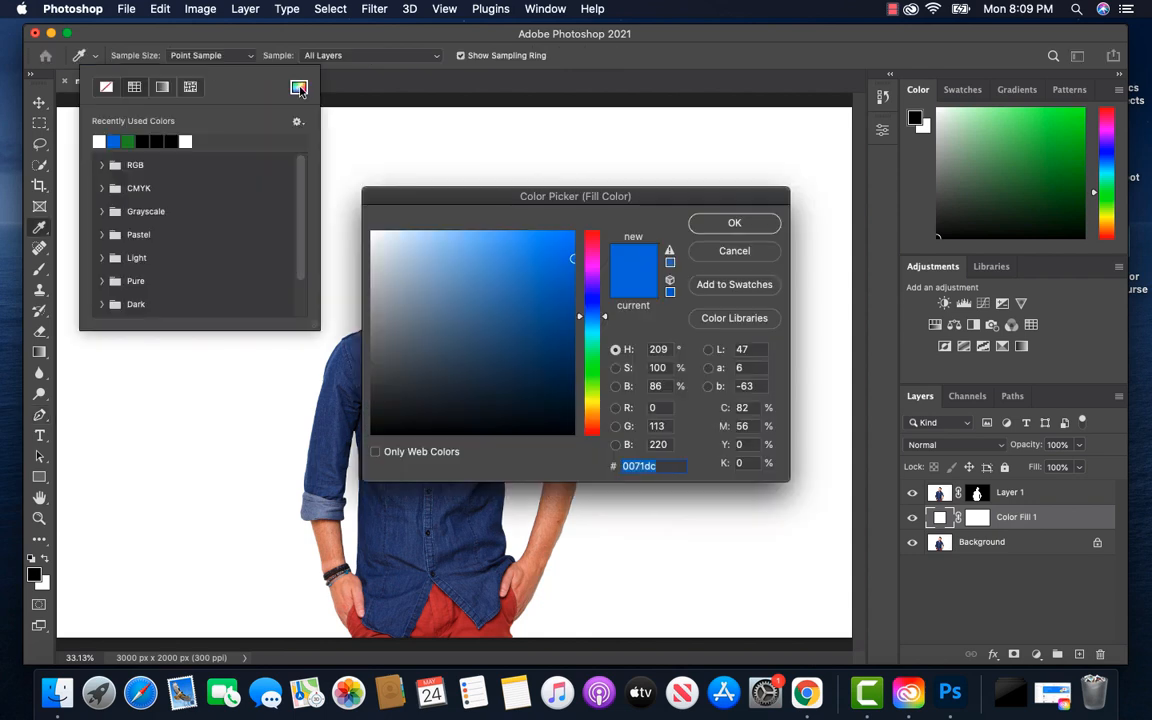
pyautogui.click(659, 467)
pyautogui.click(712, 222)
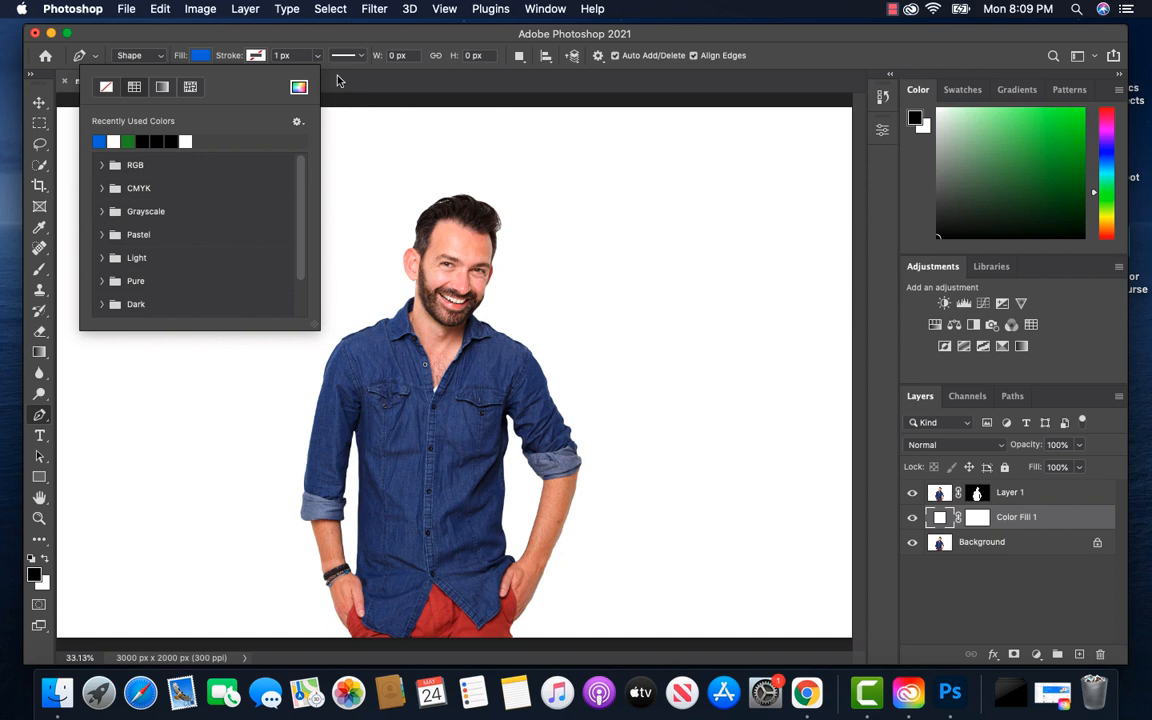
pyautogui.click(269, 37)
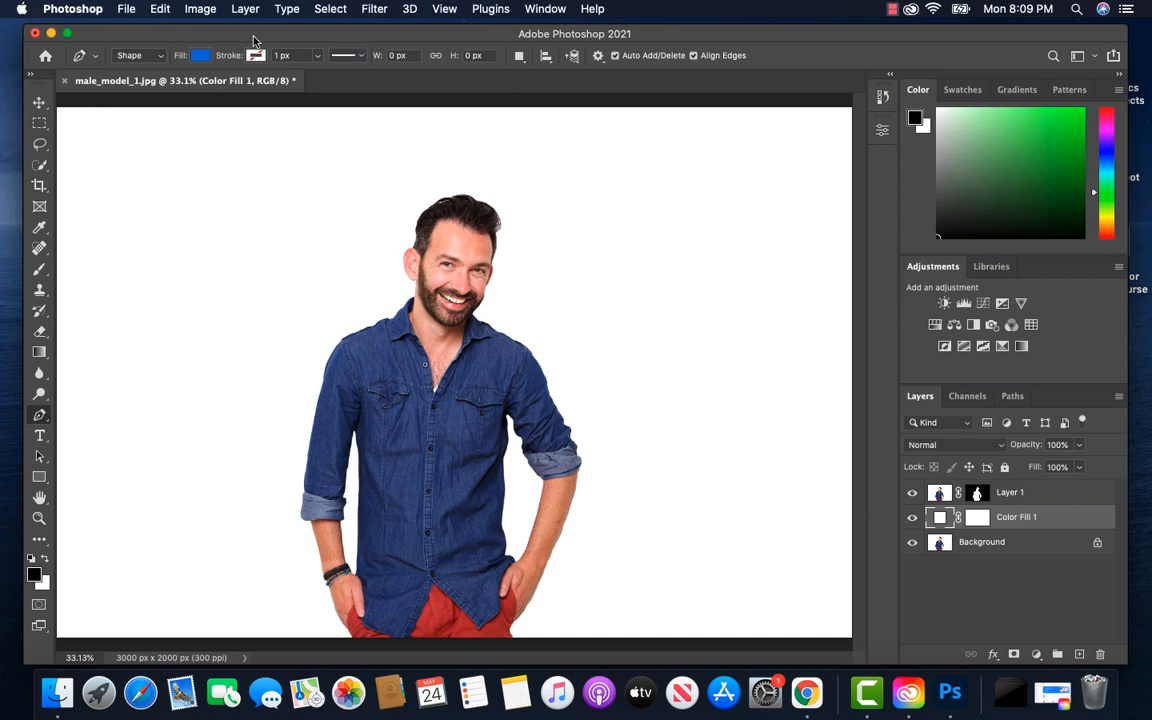
pyautogui.click(230, 54)
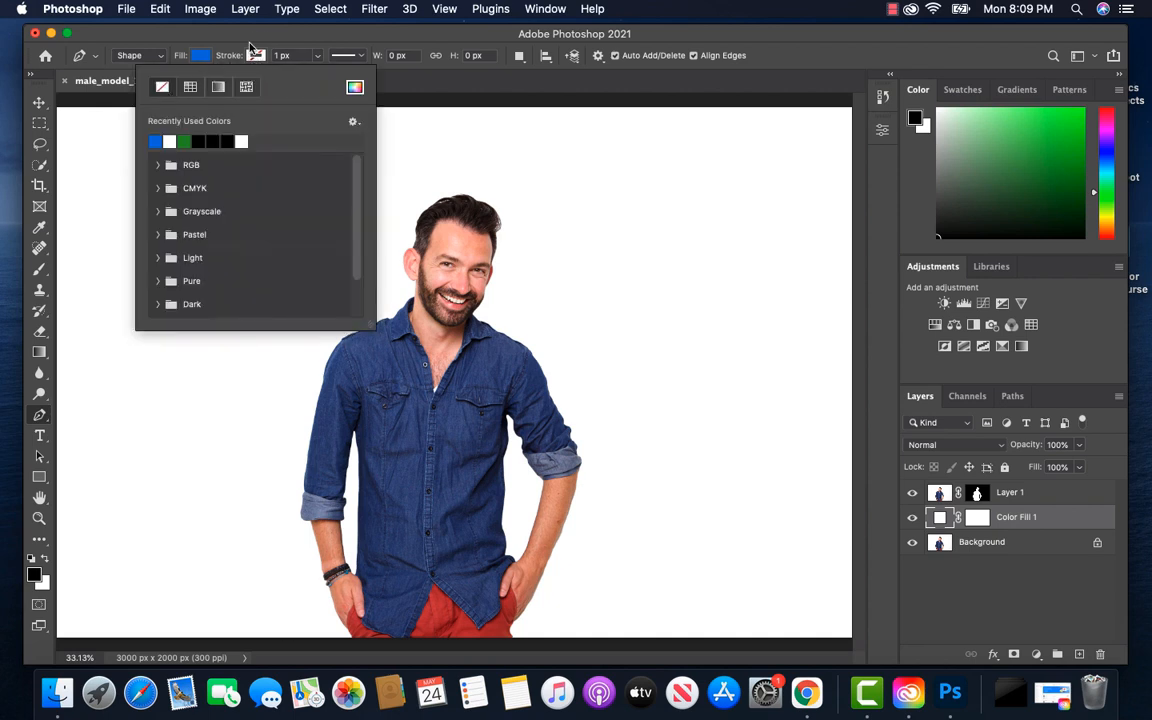
pyautogui.click(224, 38)
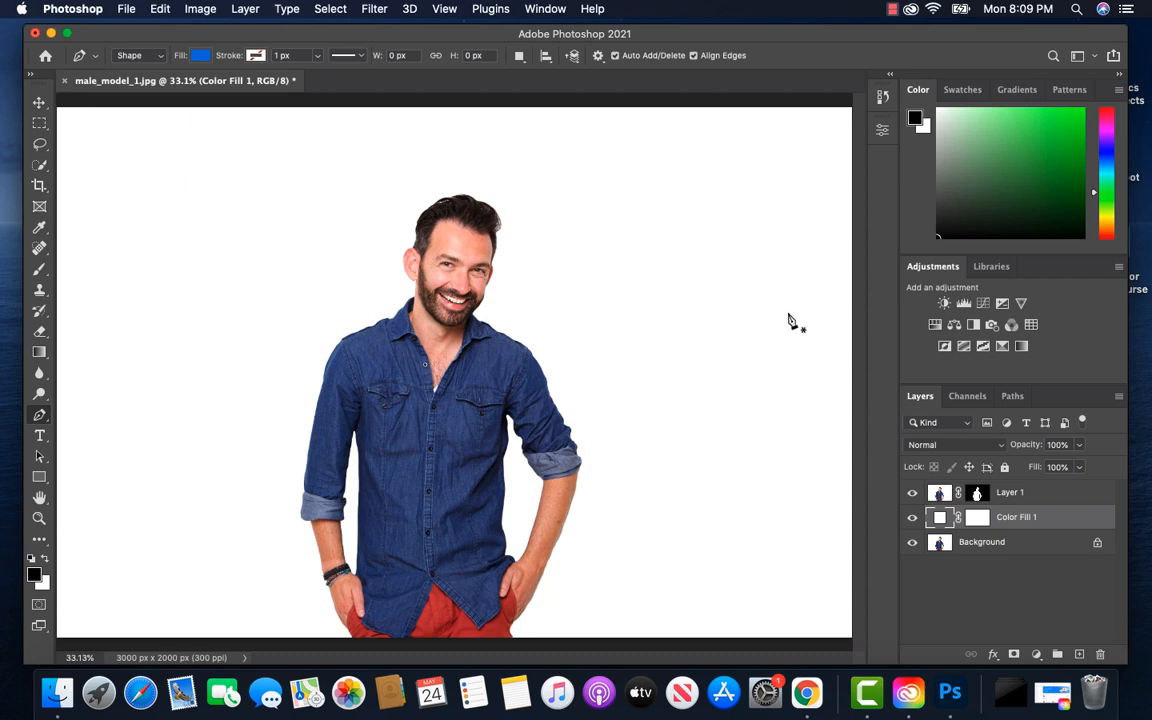
# Start a Pen shape beyond the canvas's right edge at face height, curving a first wave about 726 px wide toward the man
pyautogui.press('super+minus')
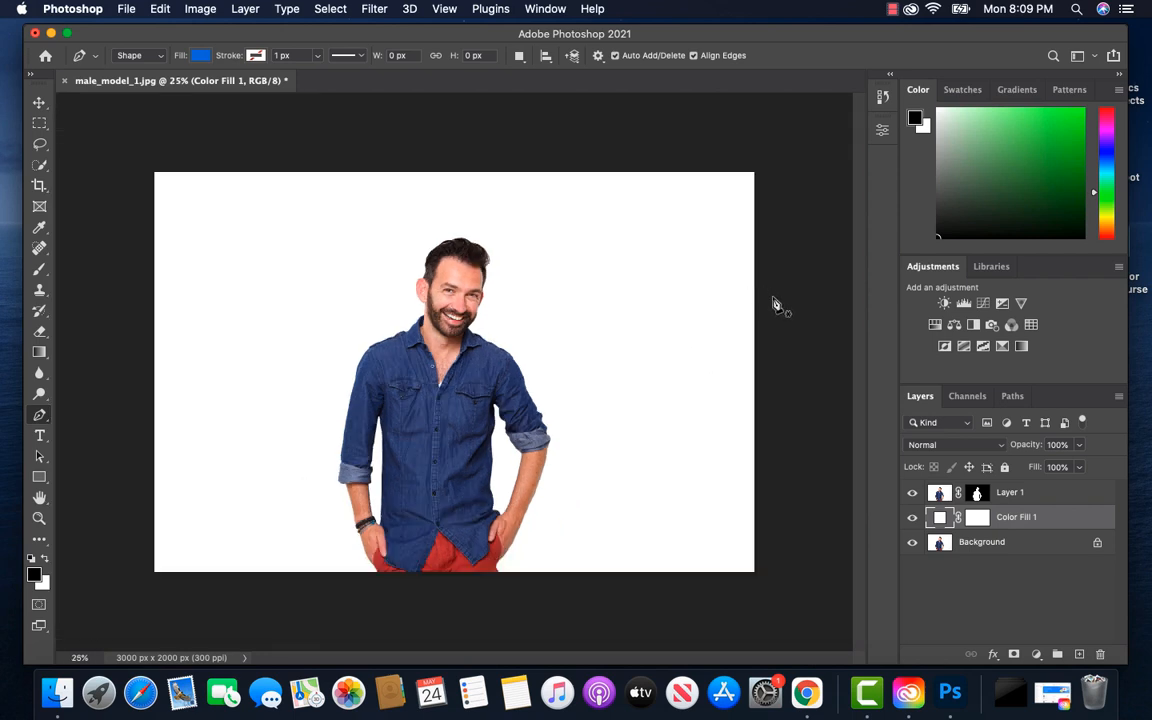
pyautogui.click(772, 297)
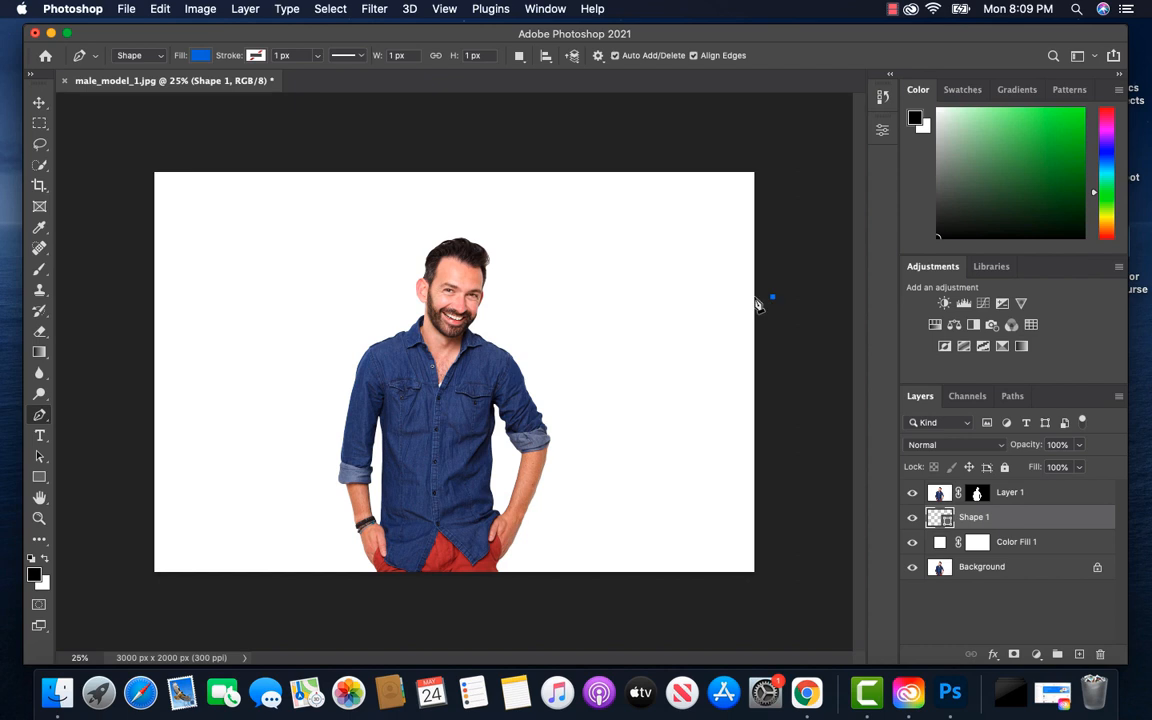
pyautogui.click(628, 298)
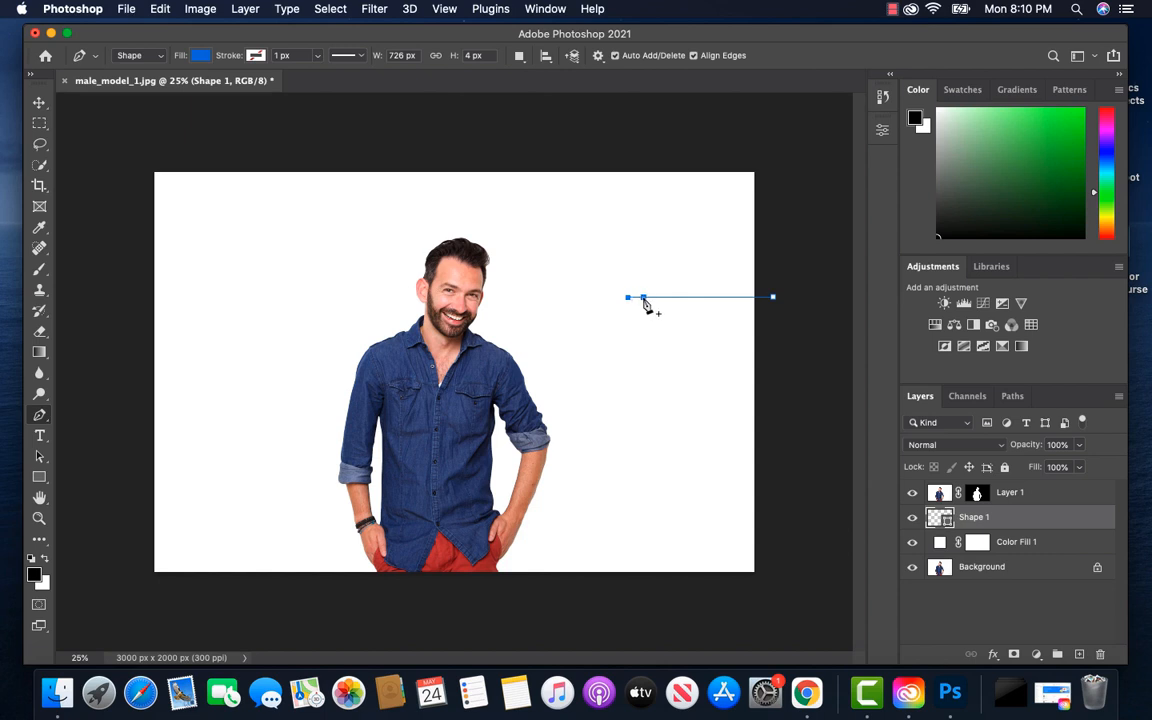
pyautogui.click(674, 297)
pyautogui.moveTo(677, 301); pyautogui.dragTo(697, 305)
pyautogui.moveTo(694, 301)
pyautogui.mouseDown()
pyautogui.moveTo(681, 296)
pyautogui.moveTo(688, 284)
pyautogui.mouseUp()
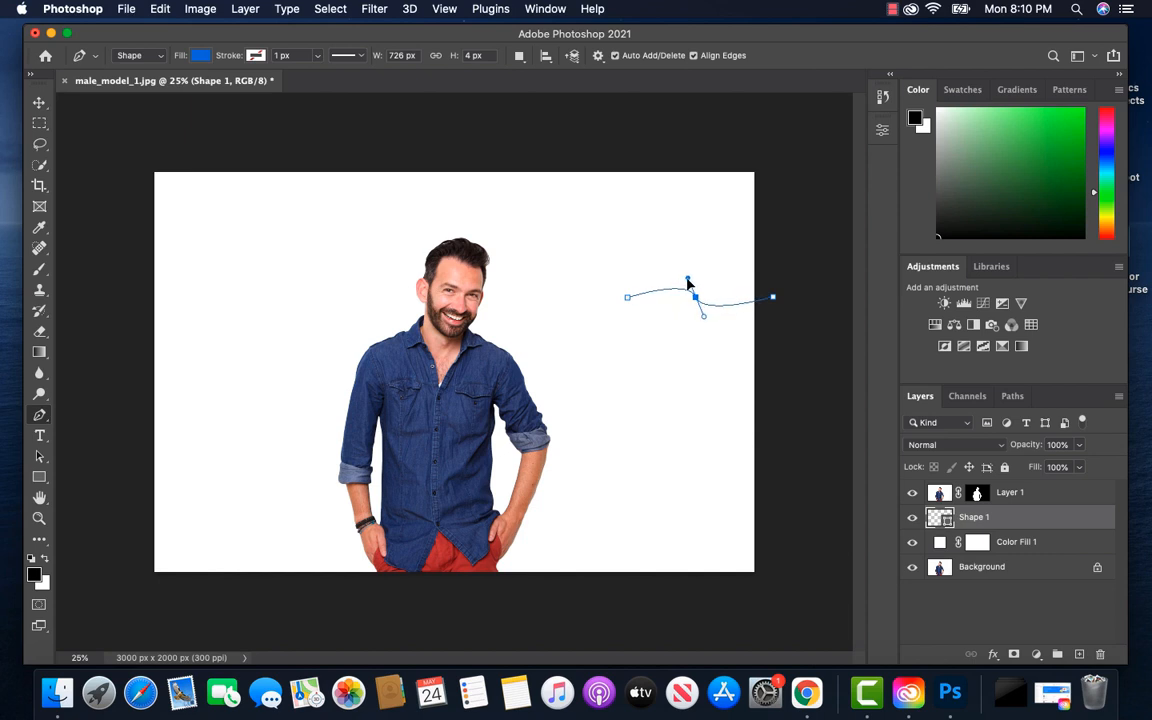
pyautogui.moveTo(687, 284); pyautogui.dragTo(689, 283)
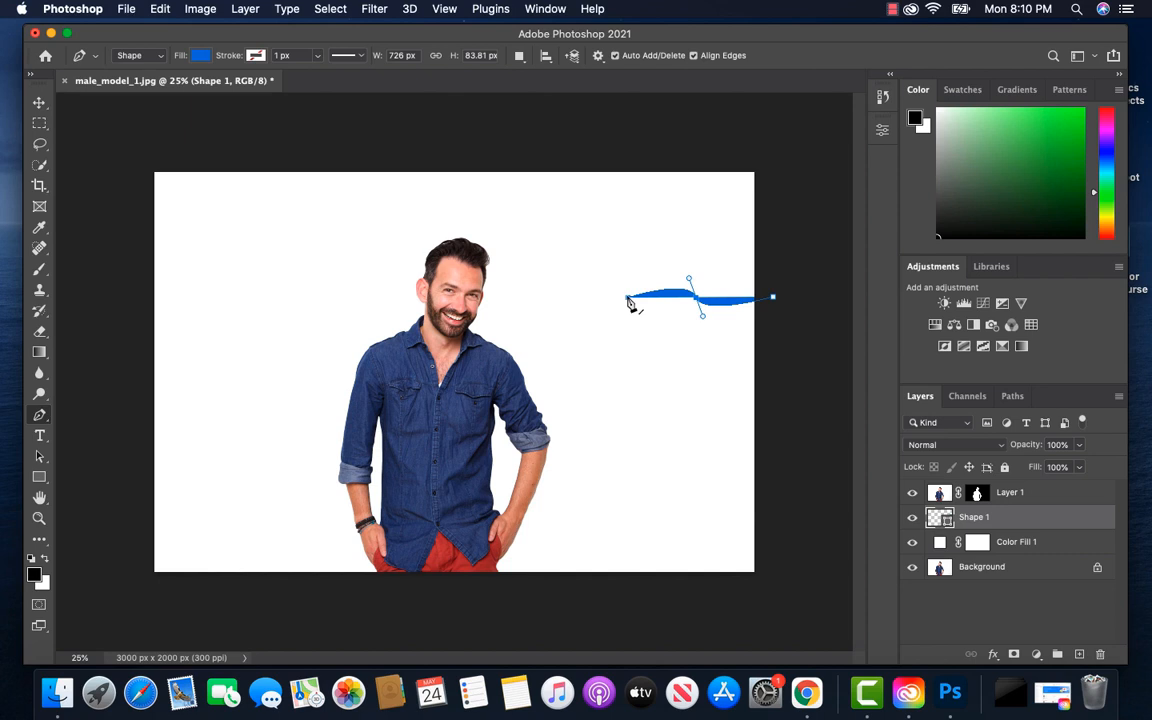
# Extend the wave line with two more S-curves to the man's face, making it about 1637 px wide
pyautogui.click(515, 300)
pyautogui.click(570, 300)
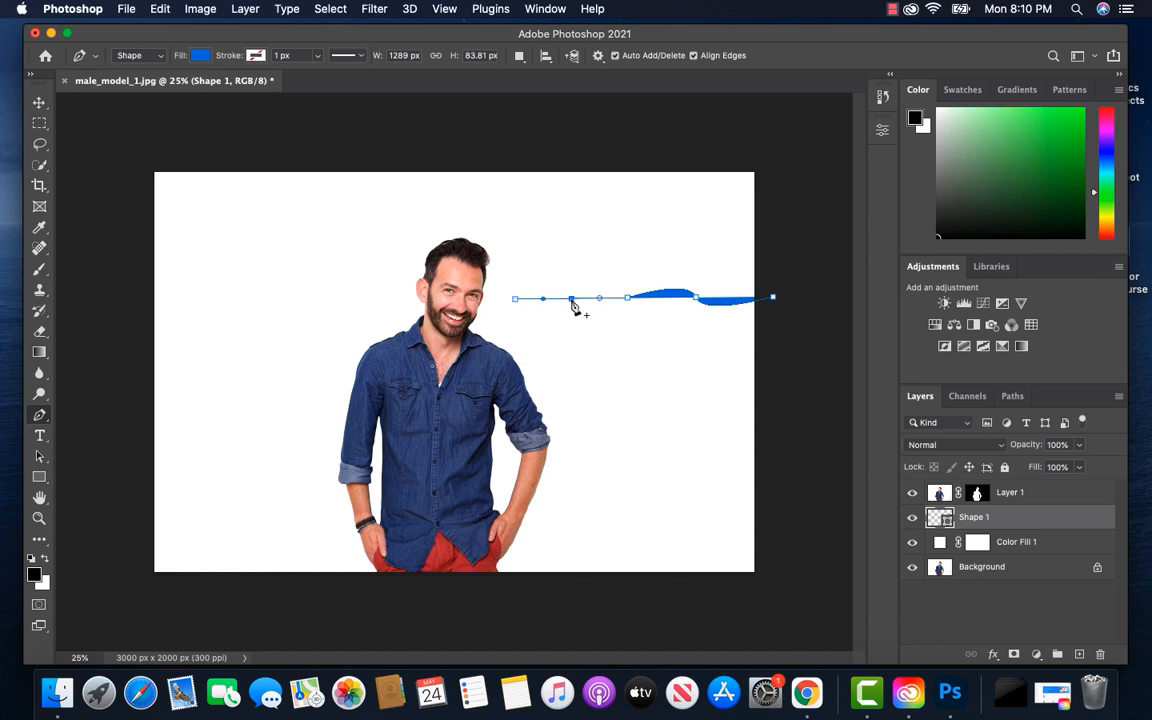
pyautogui.moveTo(571, 300); pyautogui.dragTo(544, 284)
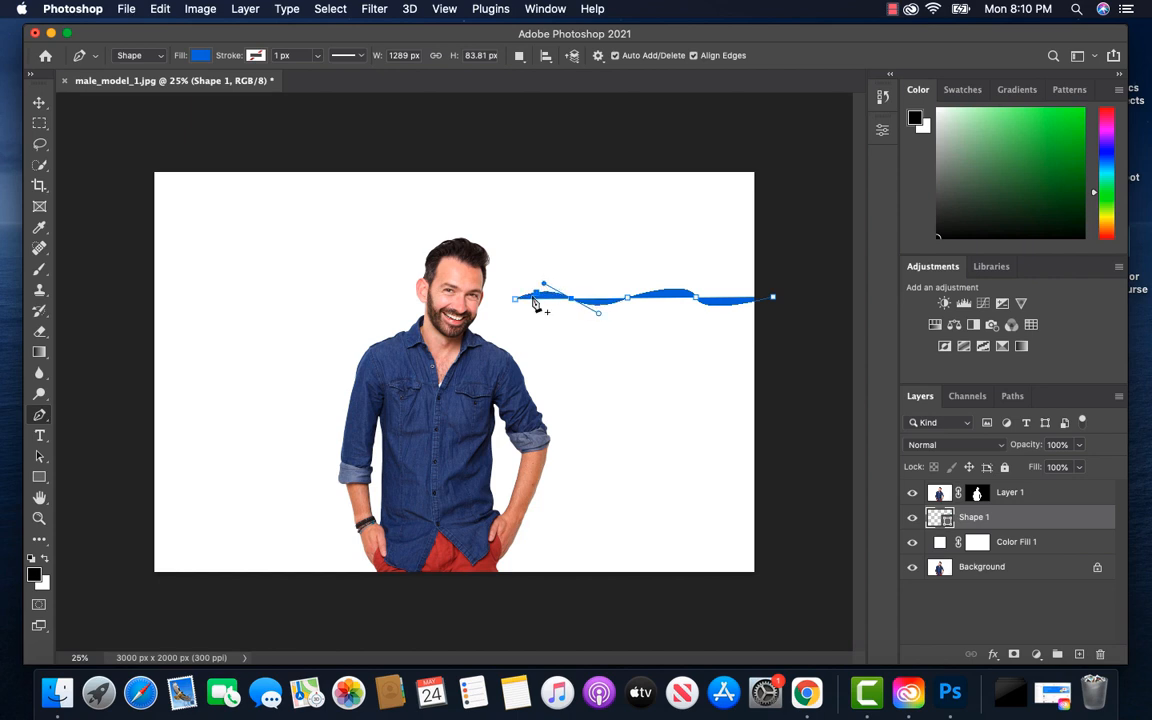
pyautogui.click(446, 298)
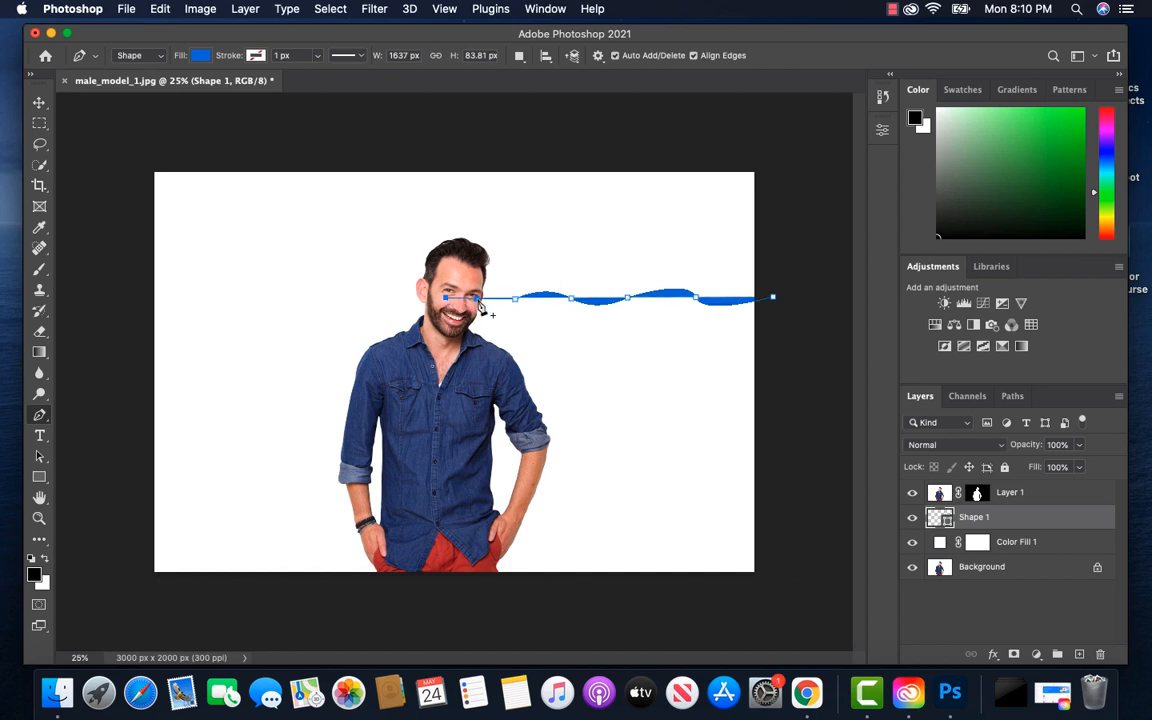
pyautogui.click(482, 299)
pyautogui.moveTo(482, 300); pyautogui.dragTo(472, 291)
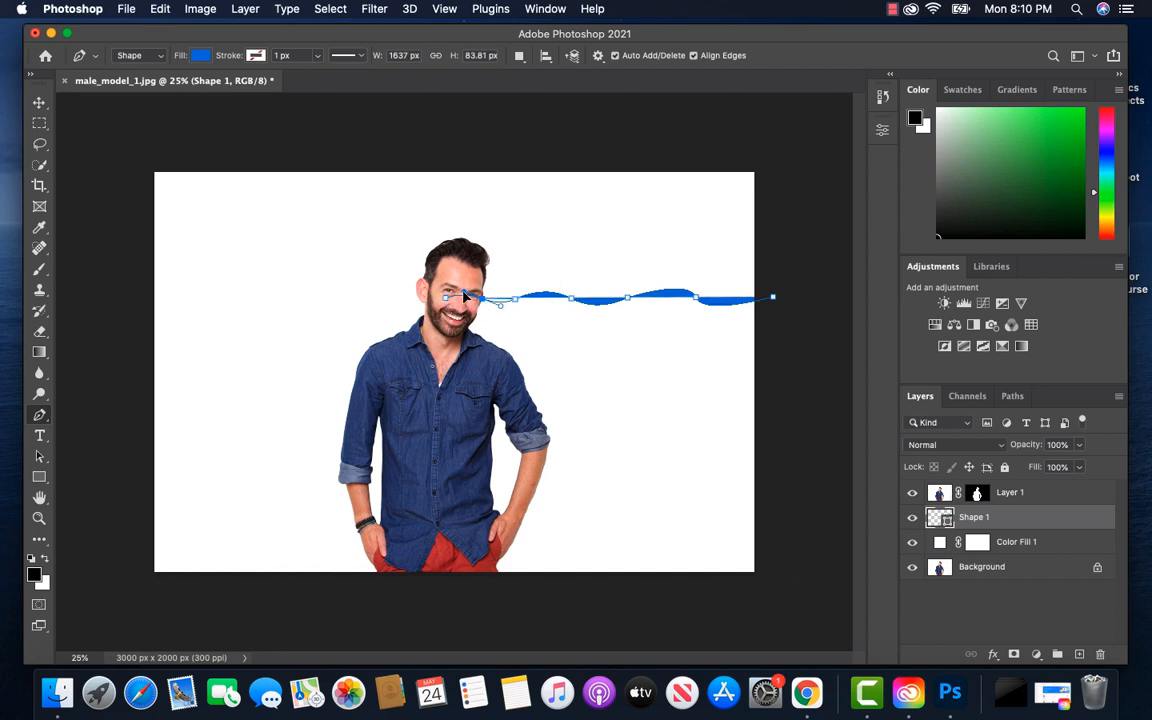
# Continue the wave line with two more curves past the canvas's left edge, reaching about 3206 px wide
pyautogui.click(265, 299)
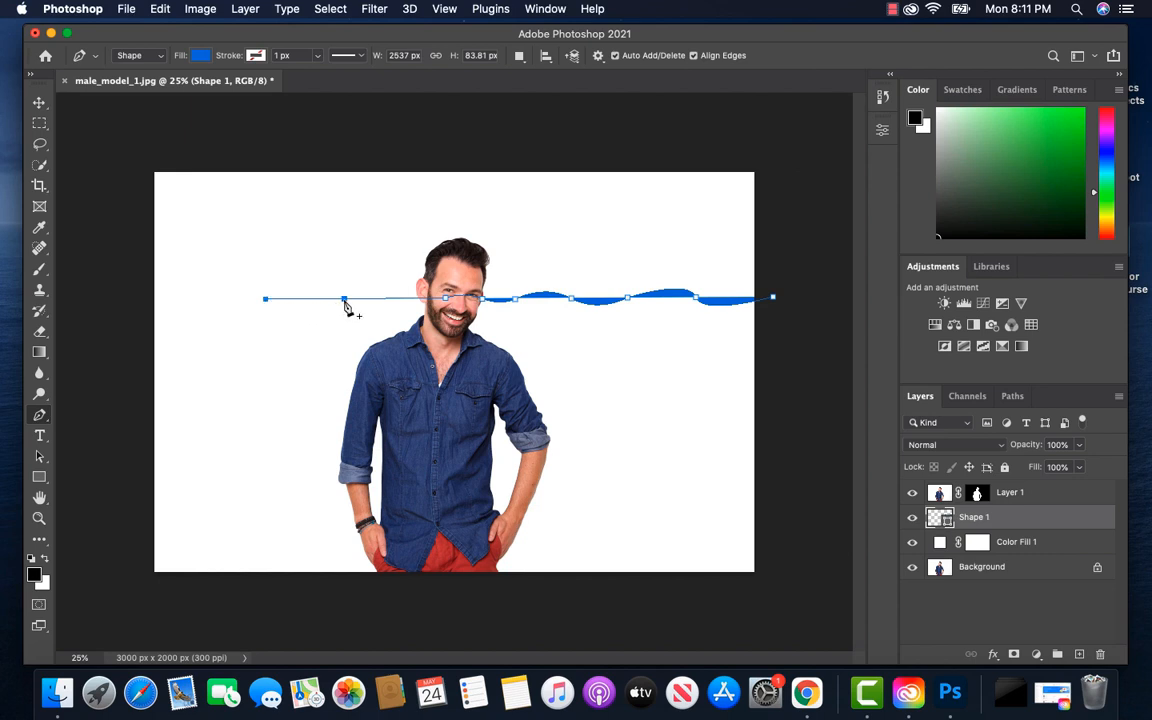
pyautogui.click(346, 299)
pyautogui.moveTo(346, 307); pyautogui.dragTo(328, 282)
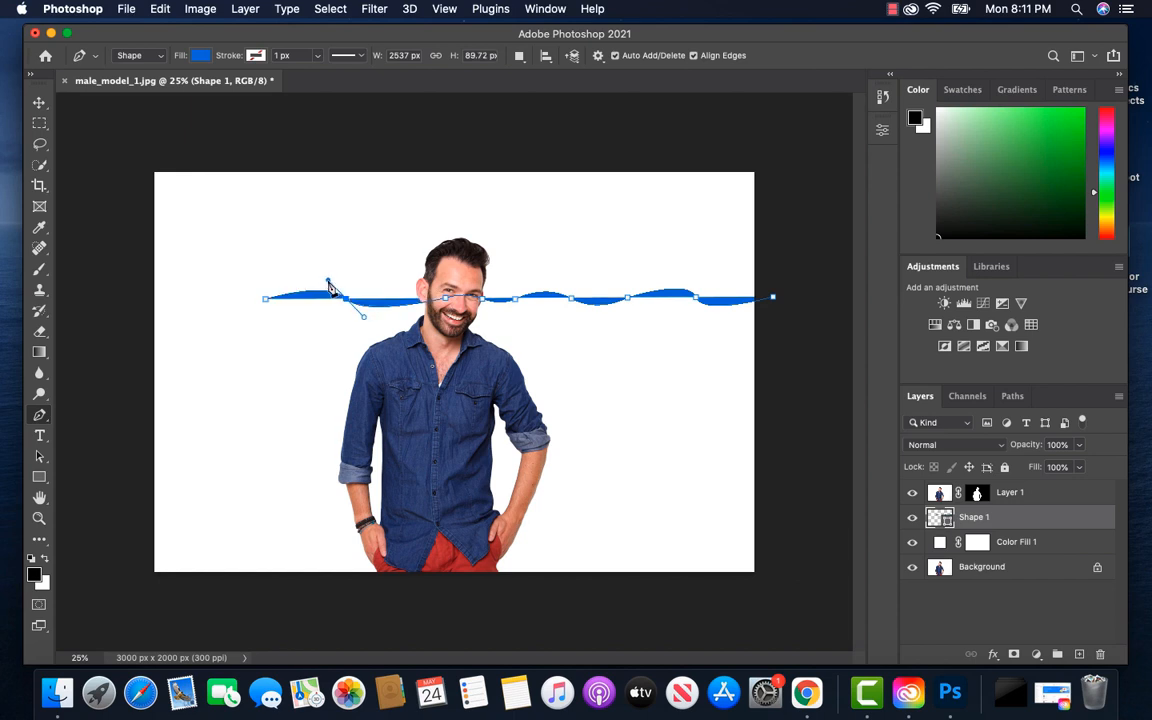
pyautogui.click(132, 310)
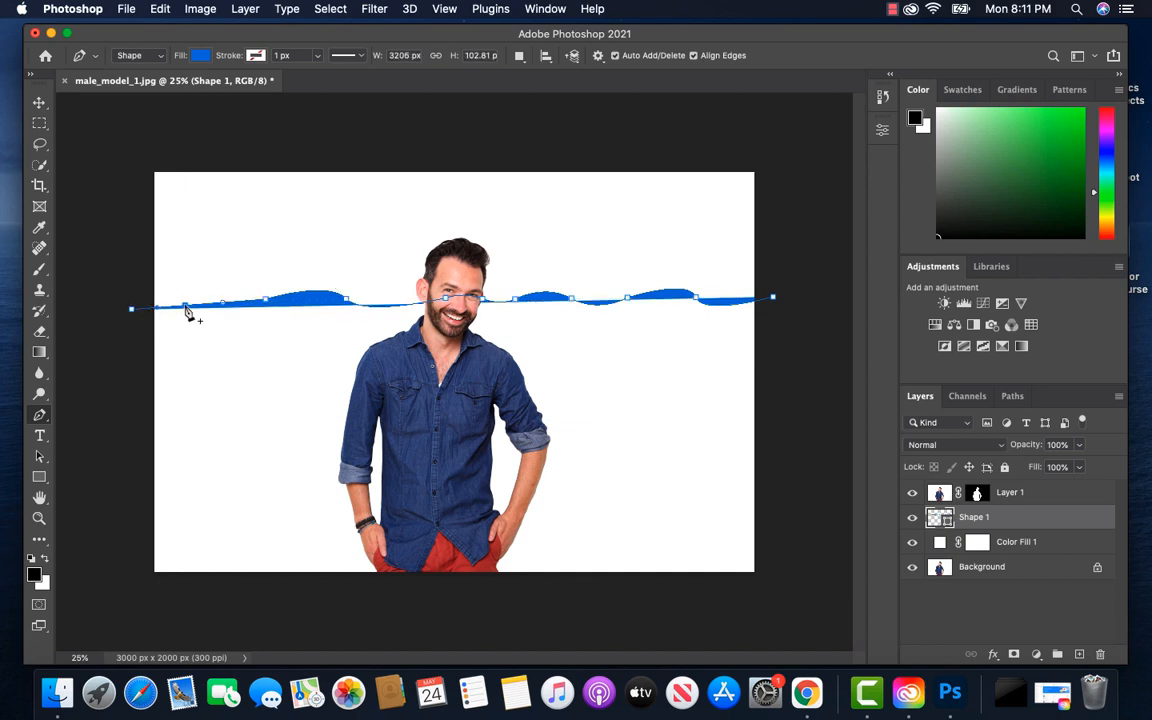
pyautogui.moveTo(186, 308); pyautogui.dragTo(168, 302)
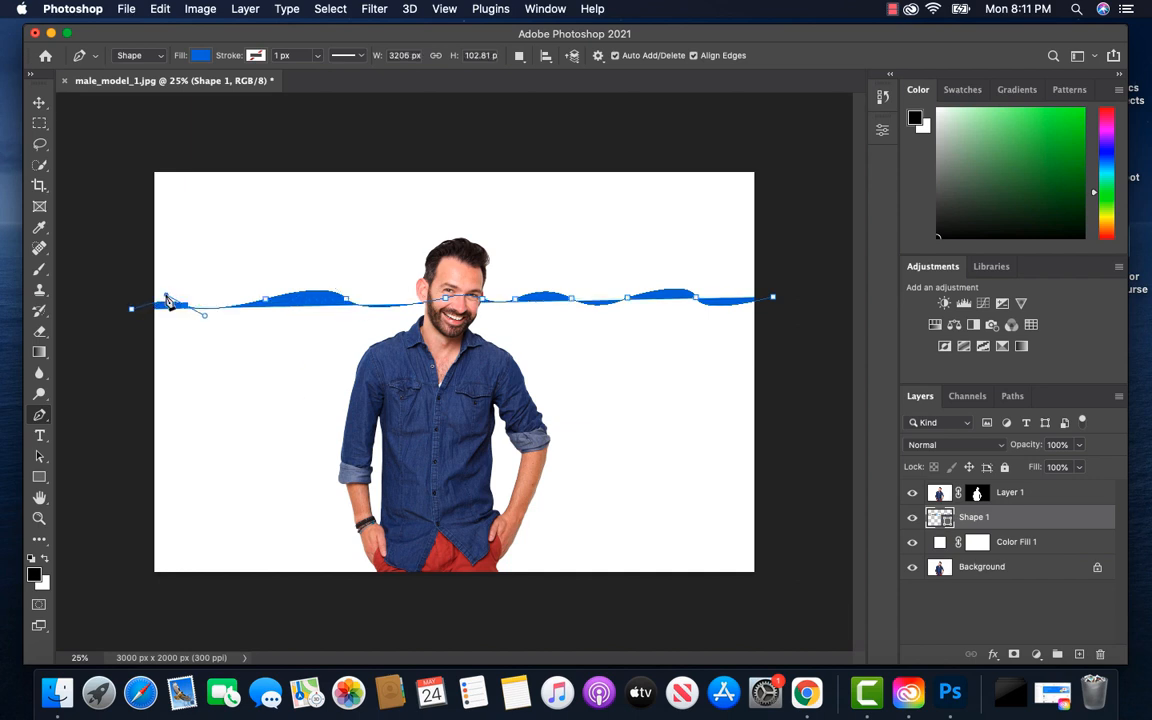
# Close the wave shape around the area below the canvas, making it about 3237 px wide and 1545 px high
pyautogui.click(133, 599)
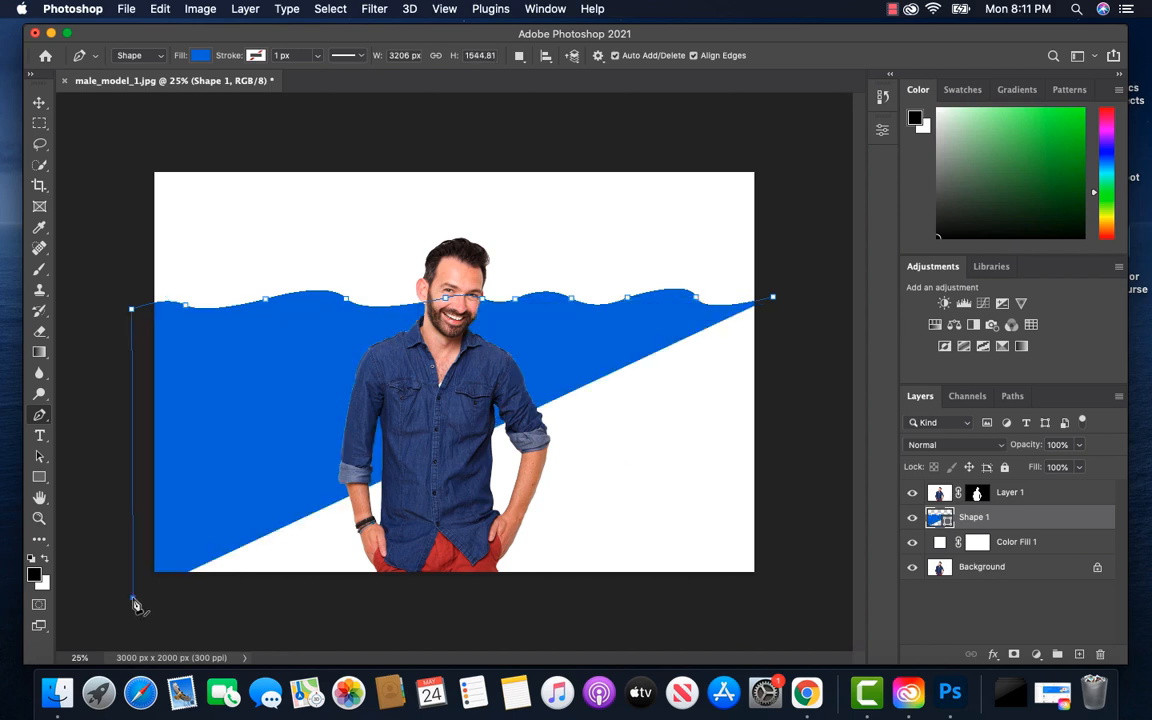
pyautogui.click(779, 594)
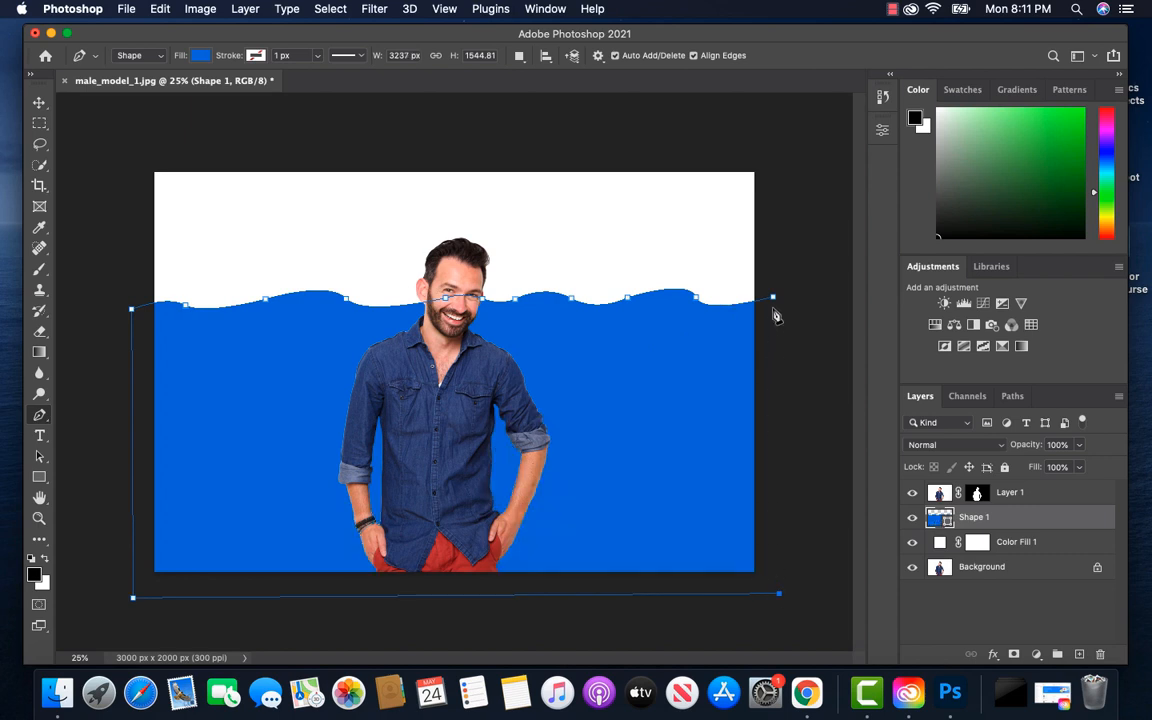
pyautogui.click(773, 298)
# Convert Layer 1, Shape 1 and Color Fill 1 together into one Smart Object and duplicate the resulting layer
pyautogui.click(1038, 494)
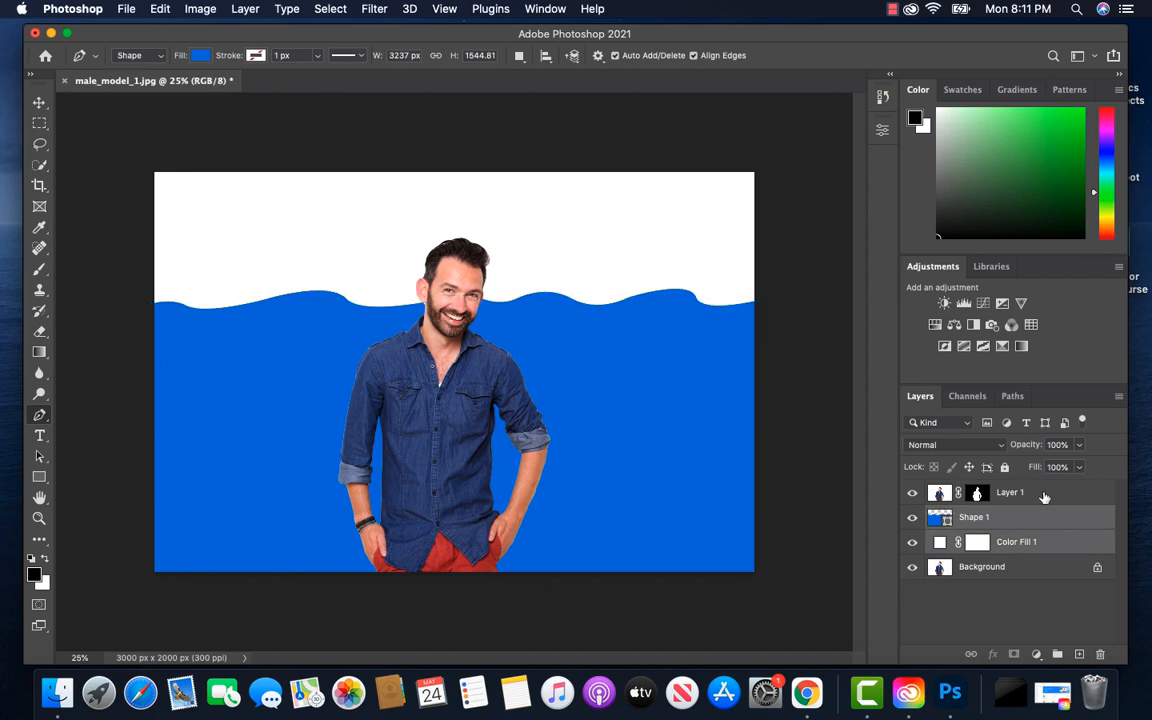
pyautogui.keyDown('shift'); pyautogui.click(1045, 543); pyautogui.keyUp('shift')
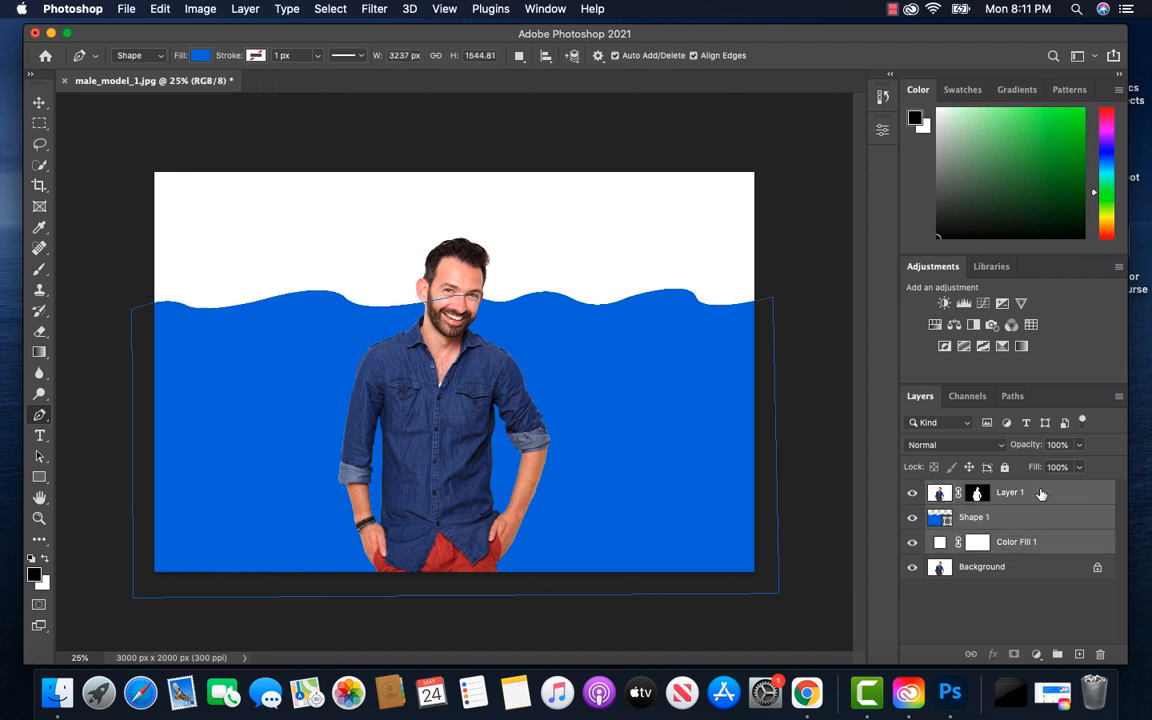
pyautogui.rightClick(1040, 493)
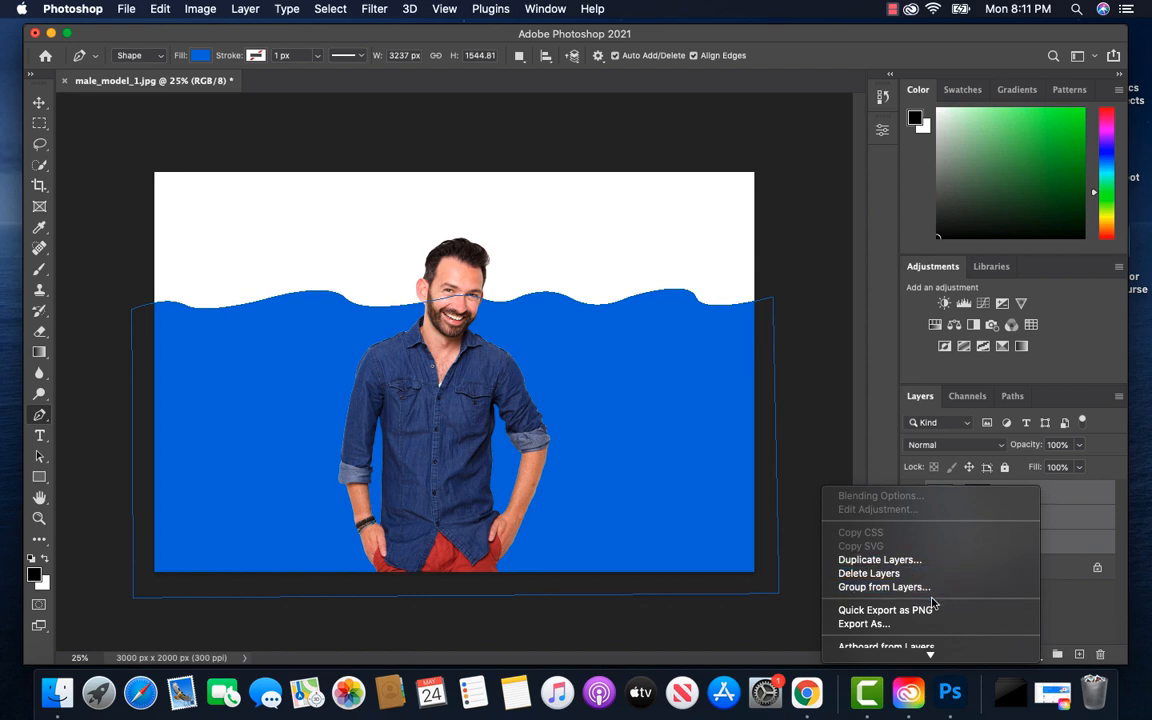
pyautogui.scroll(-3, 932, 602)
pyautogui.scroll(-2, 900, 595)
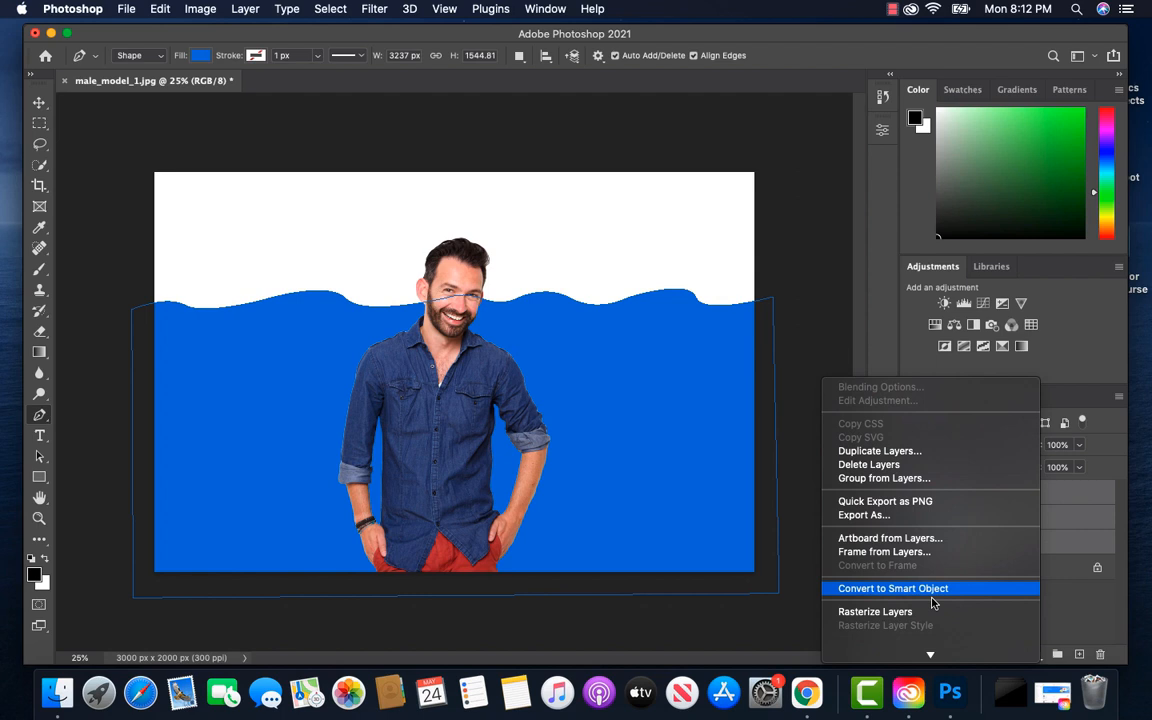
pyautogui.click(857, 586)
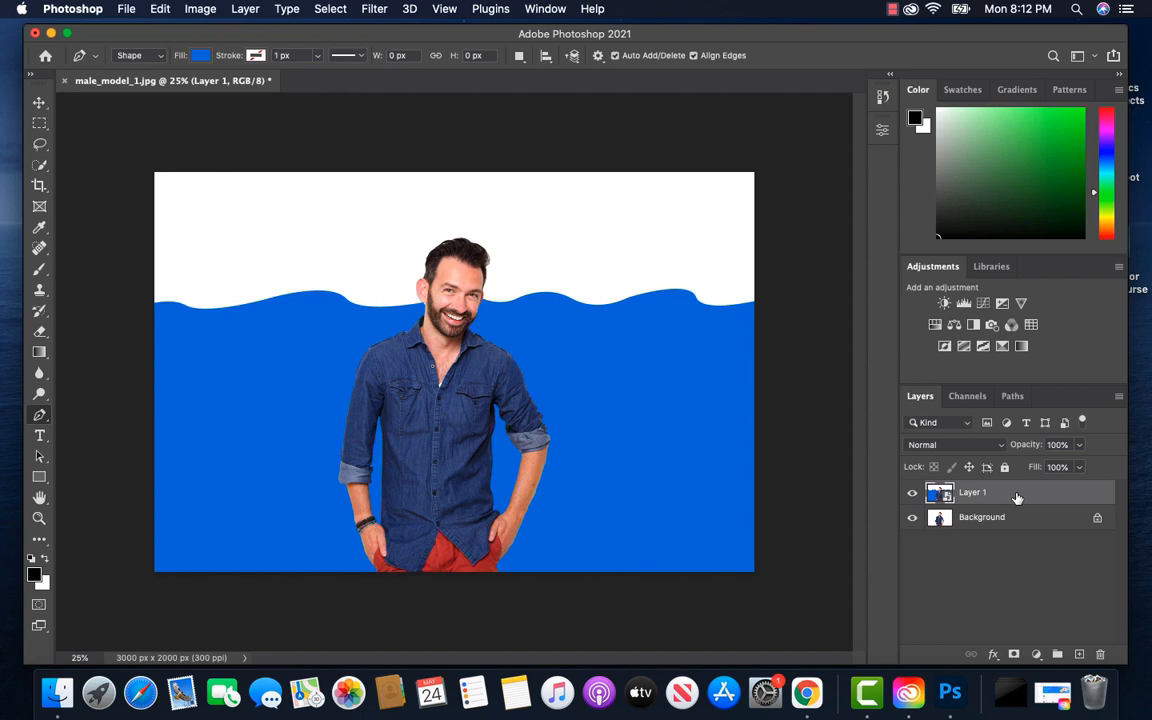
pyautogui.press('super+j')
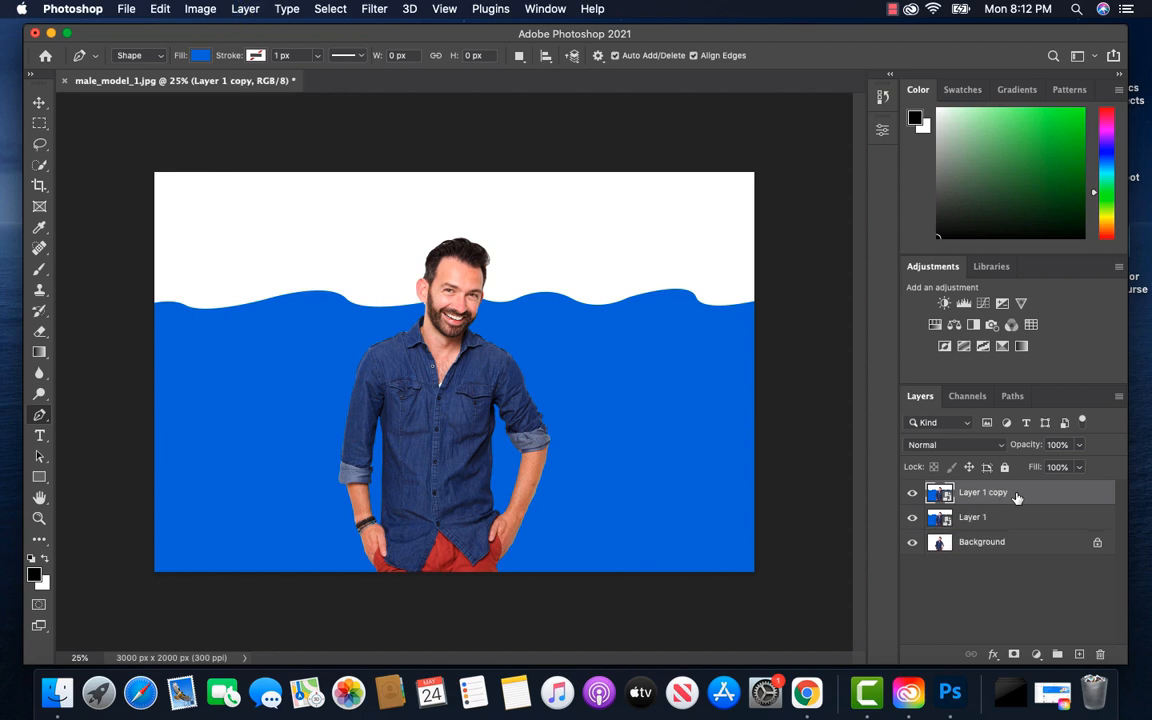
# Duplicate the Smart Object layer once more and hide both copies, leaving only Layer 1 showing above the Background
pyautogui.press('super+j')
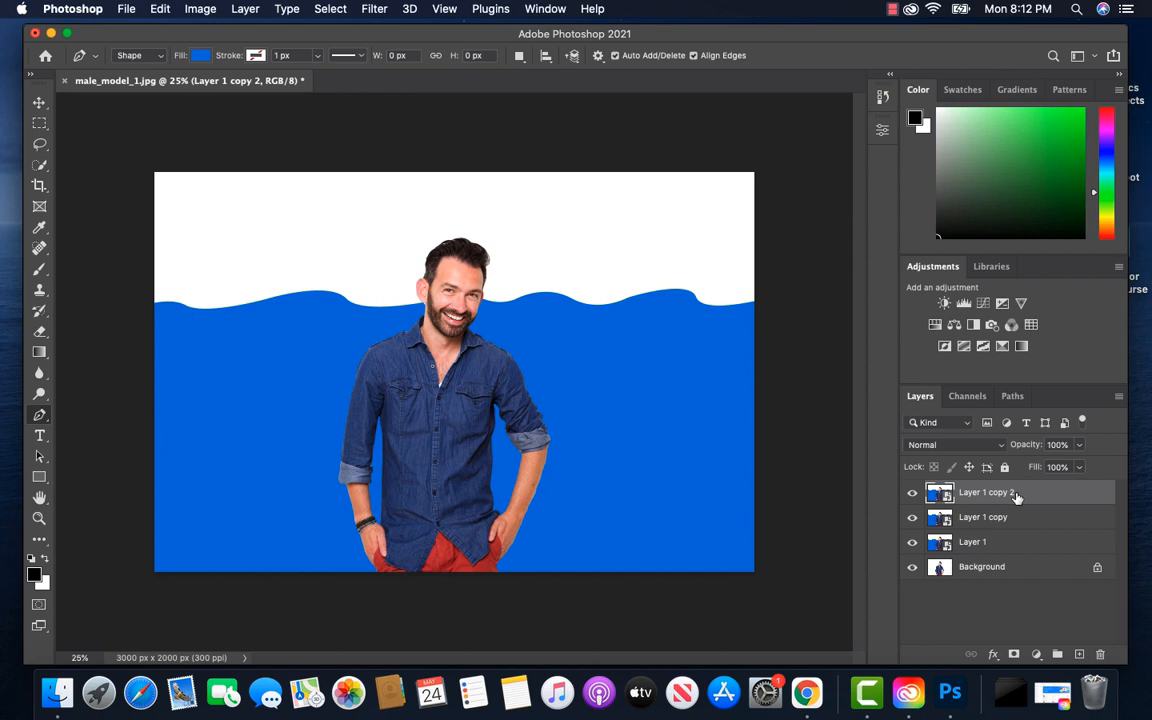
pyautogui.click(911, 492)
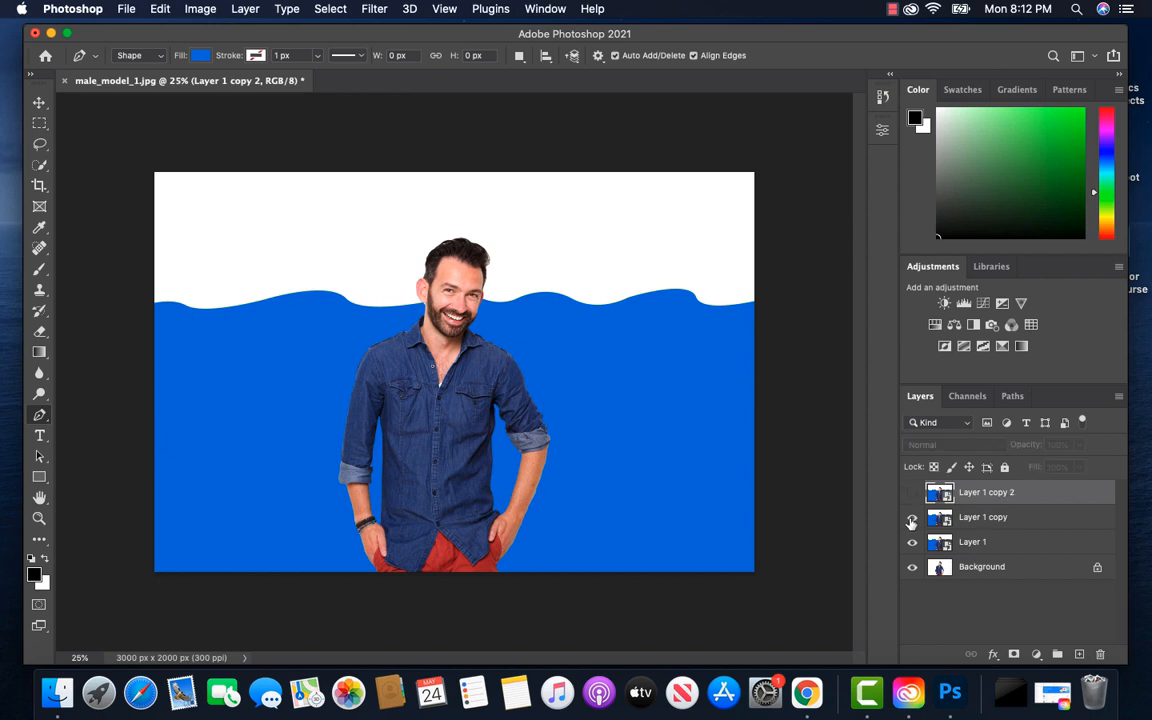
pyautogui.click(911, 519)
# Apply the Poster Edges filter to Layer 1 with Edge Thickness 0, Edge Intensity 0 and Posterization 2
pyautogui.click(999, 544)
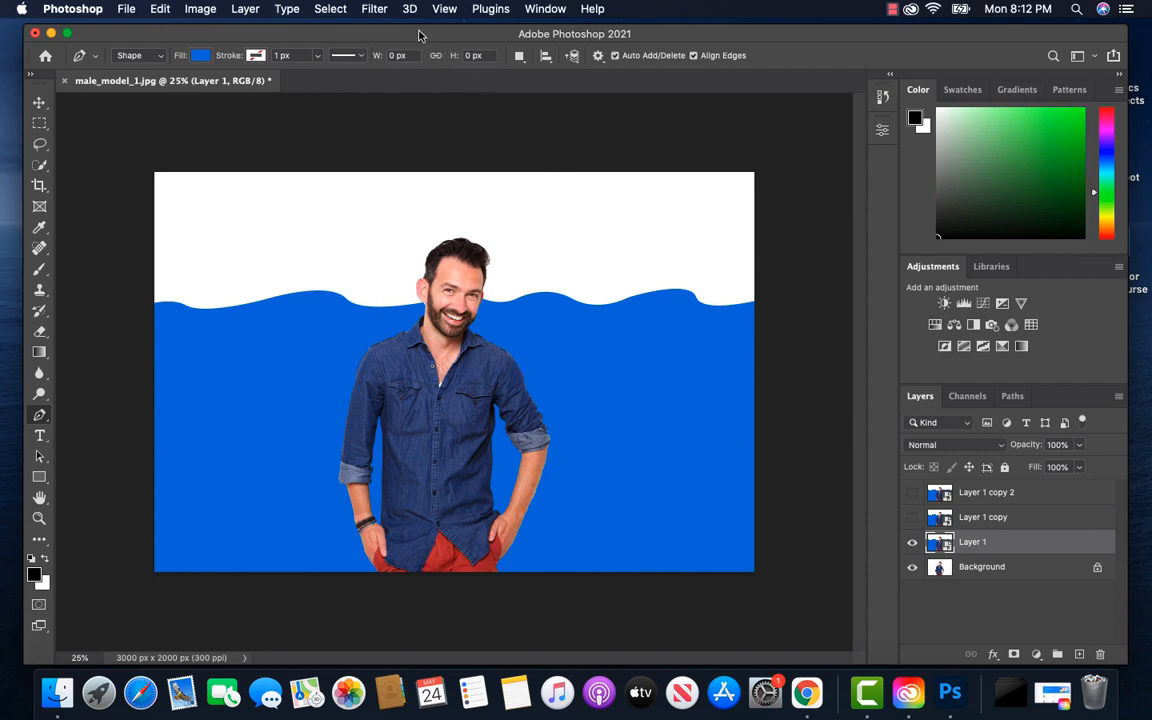
pyautogui.click(374, 9)
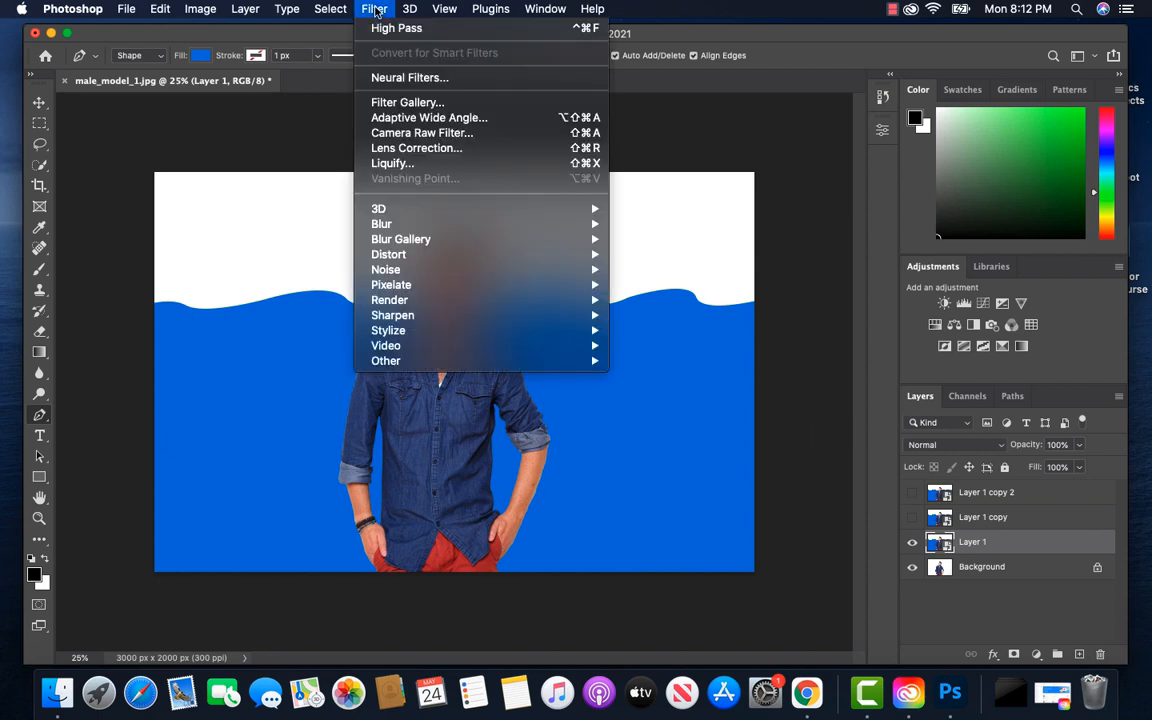
pyautogui.click(412, 103)
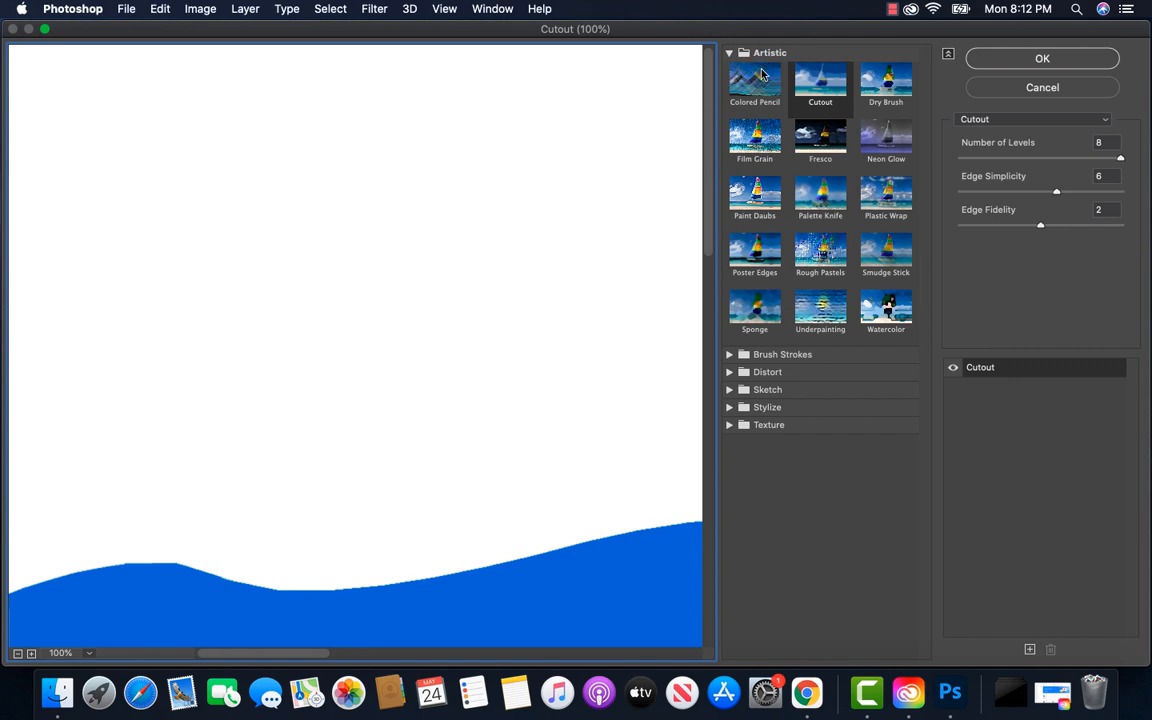
pyautogui.click(760, 252)
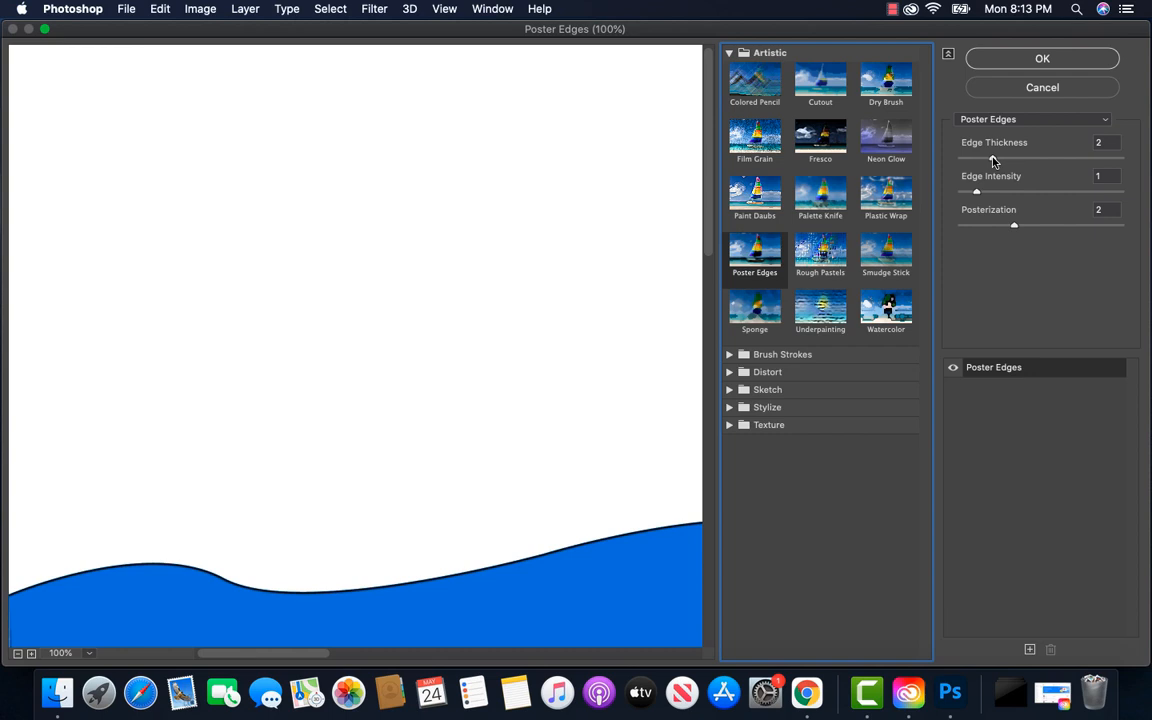
pyautogui.moveTo(993, 161); pyautogui.dragTo(963, 160)
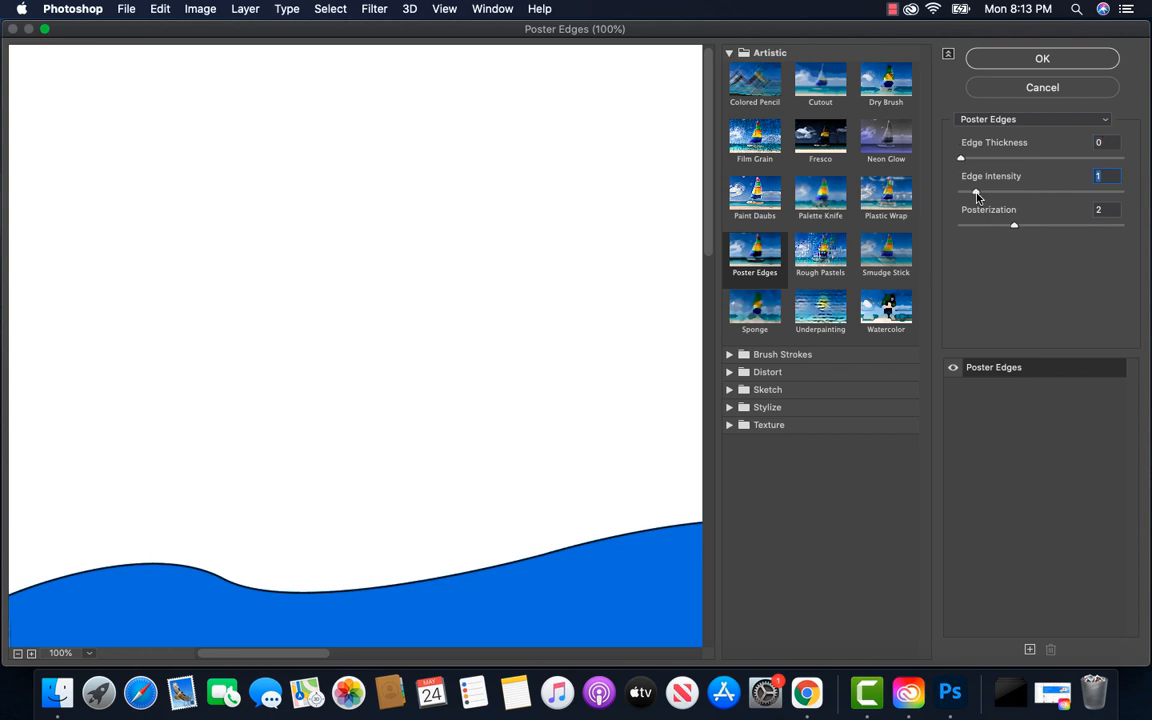
pyautogui.moveTo(976, 194); pyautogui.dragTo(959, 193)
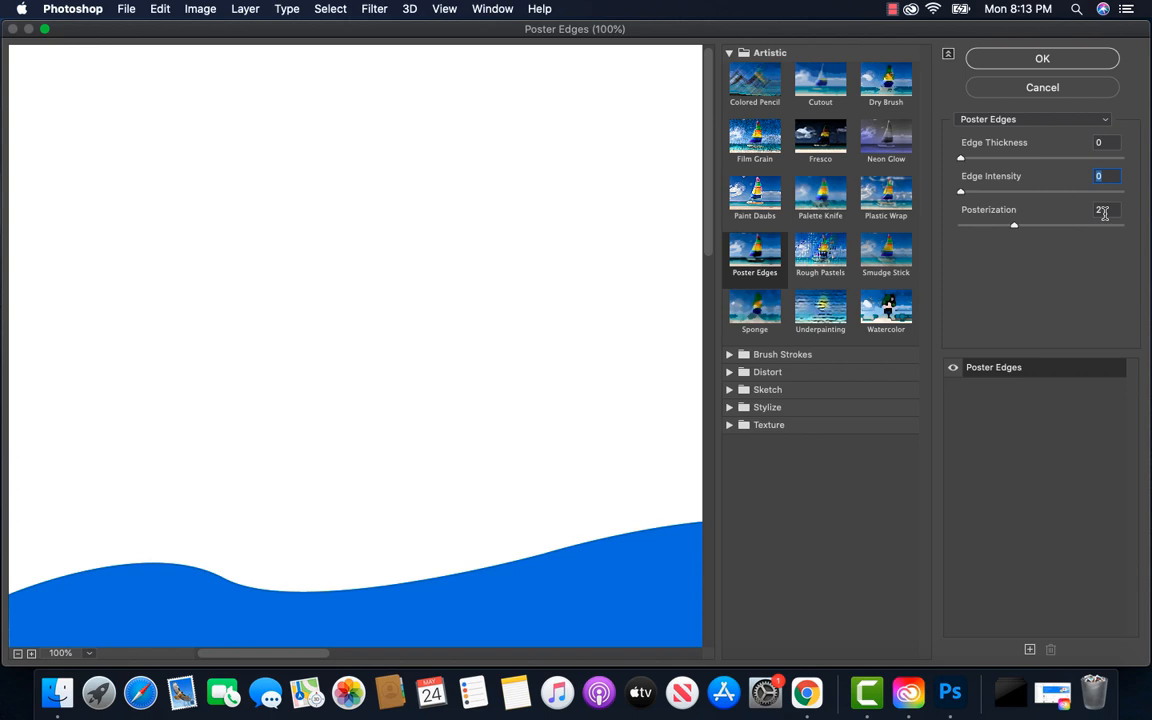
pyautogui.click(1043, 59)
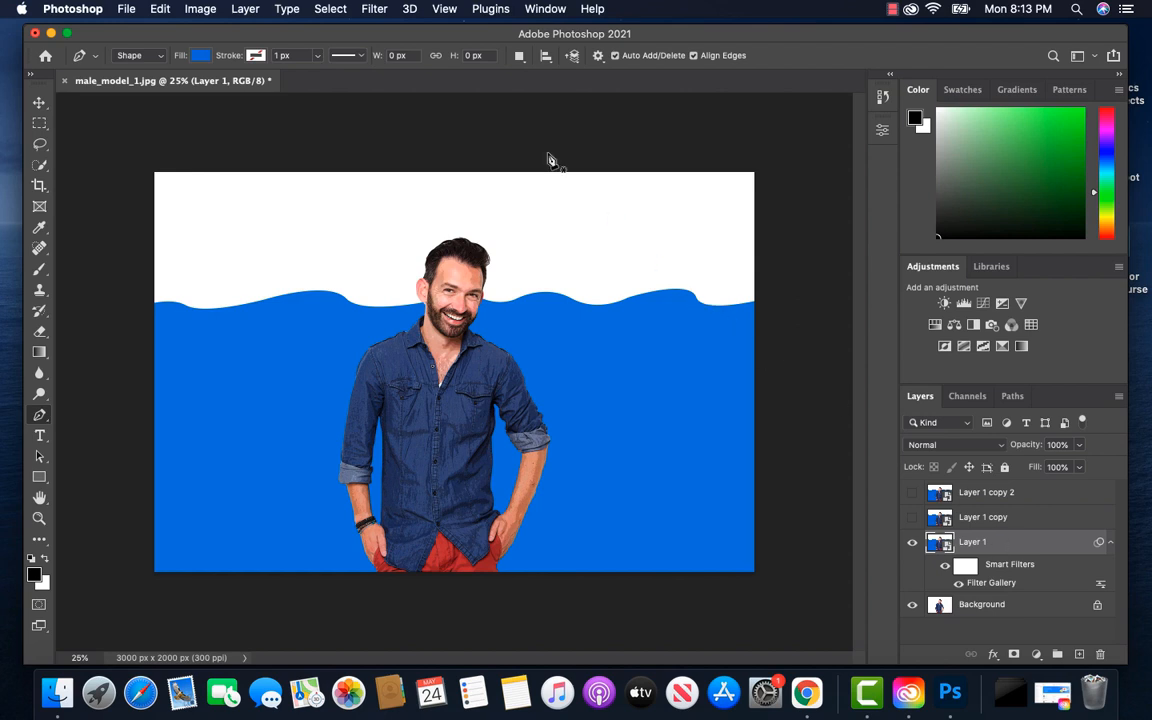
# Sharpen Layer 1 with an Unsharp Mask of 90% amount, 5.0 px radius and a threshold of 10 levels
pyautogui.click(374, 9)
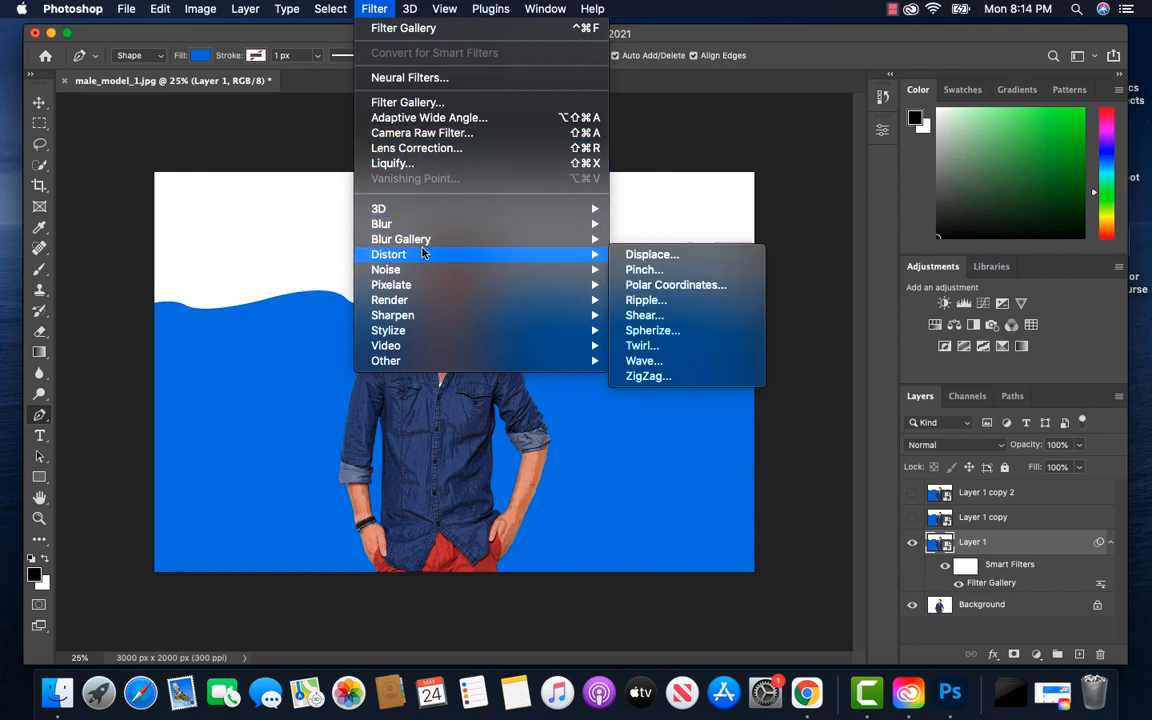
pyautogui.moveTo(448, 321)
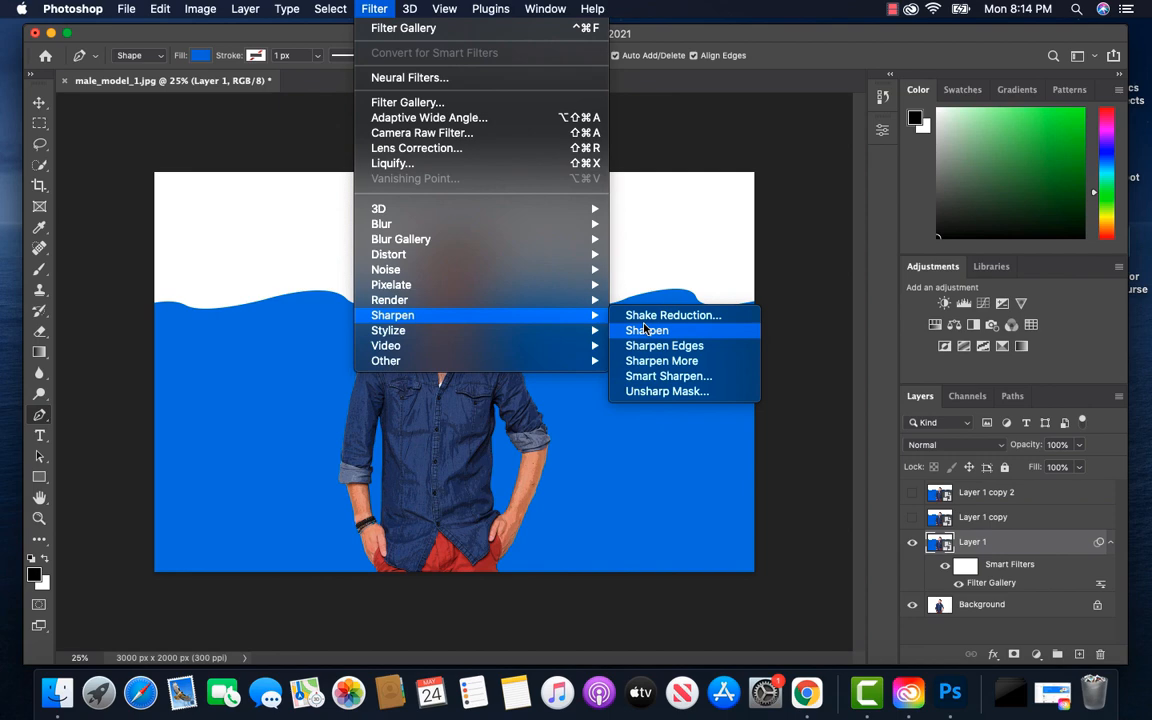
pyautogui.click(668, 392)
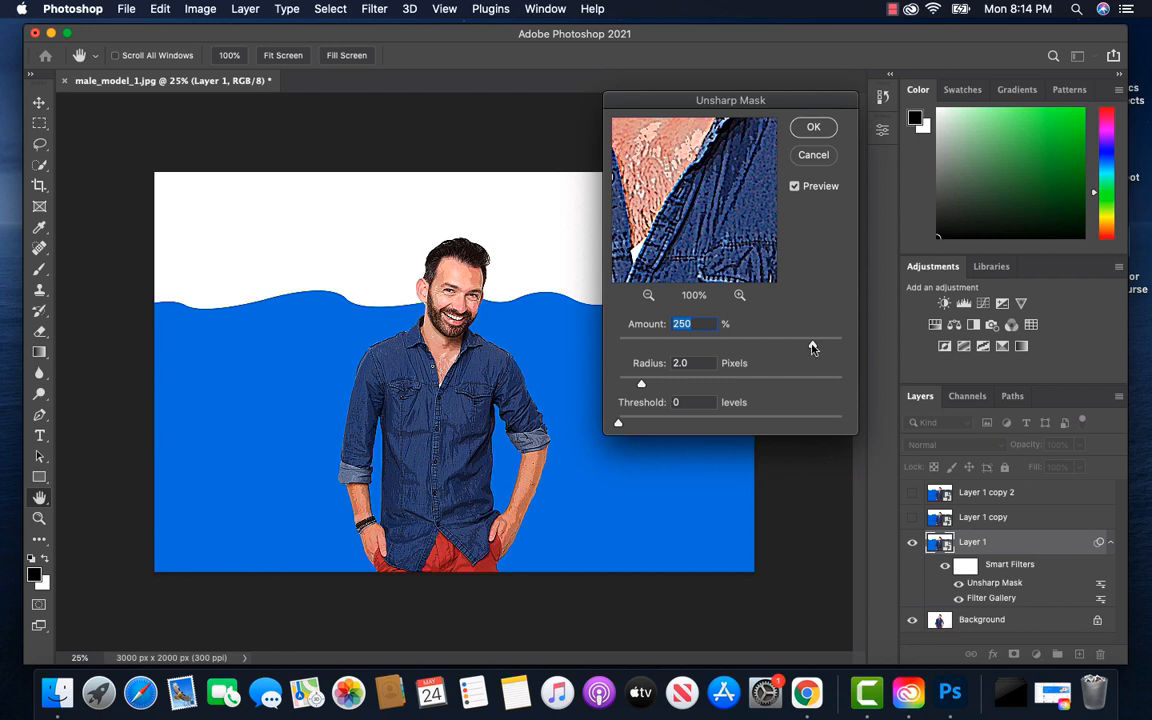
pyautogui.moveTo(812, 344); pyautogui.dragTo(728, 341)
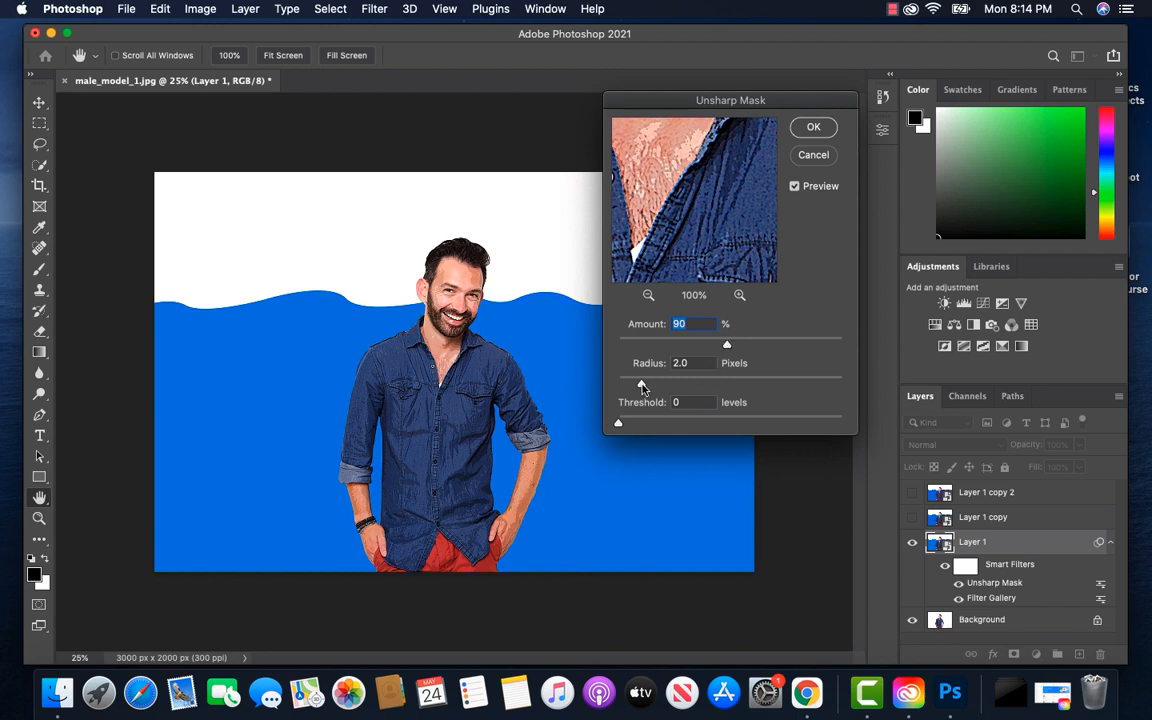
pyautogui.moveTo(642, 387); pyautogui.dragTo(679, 388)
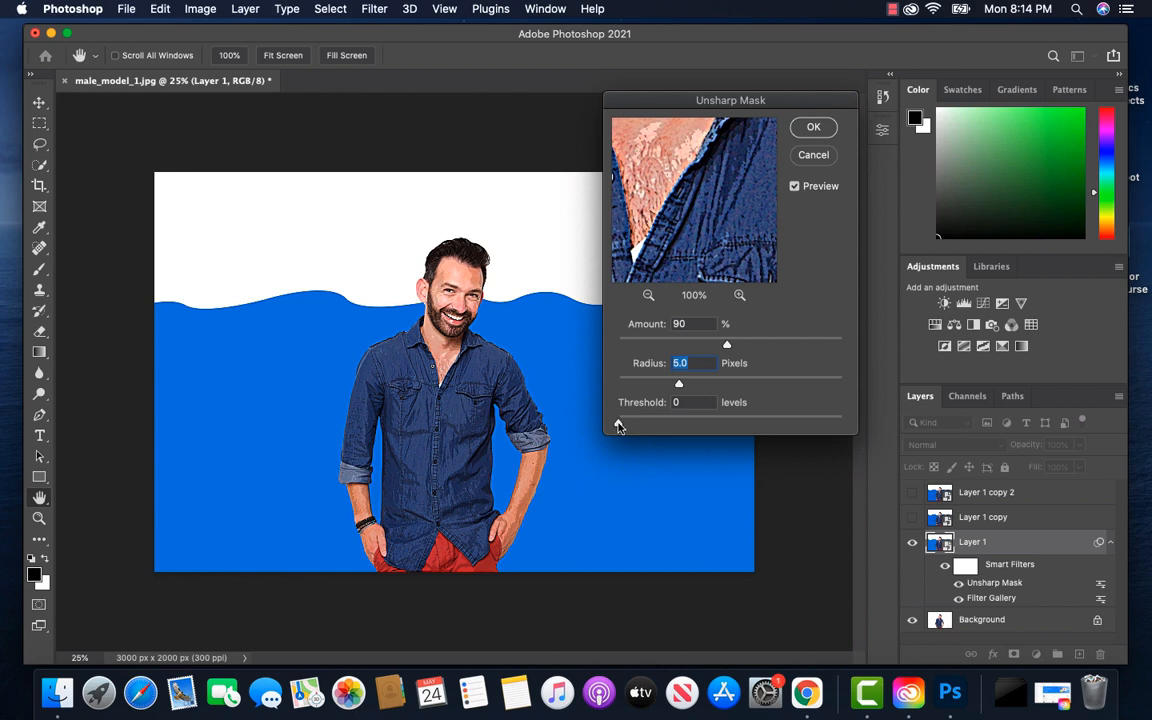
pyautogui.moveTo(618, 426)
pyautogui.mouseDown()
pyautogui.moveTo(653, 427)
pyautogui.moveTo(630, 428)
pyautogui.mouseUp()
pyautogui.click(815, 128)
pyautogui.press('p')
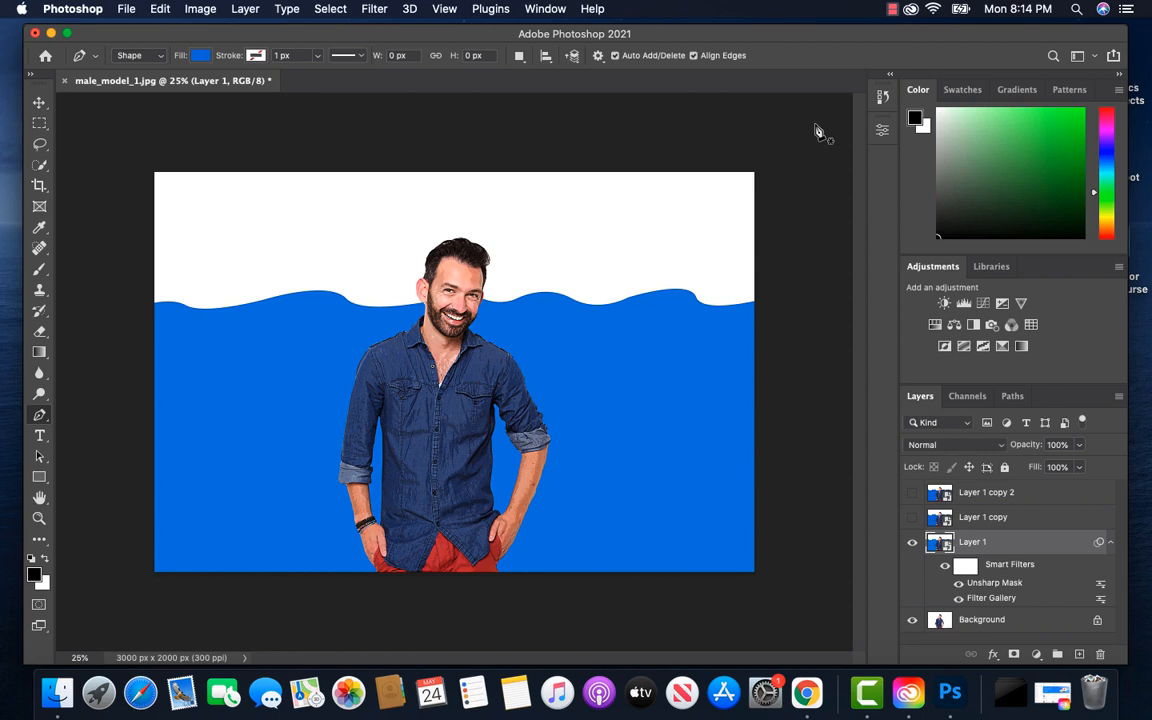
# Apply Oil Paint to Layer 1 with Stylization 4.0, Cleanliness 3.0, Scale 0.1, Bristle Detail 0.0, lighting Angle -60° and Shine 1.3
pyautogui.click(374, 9)
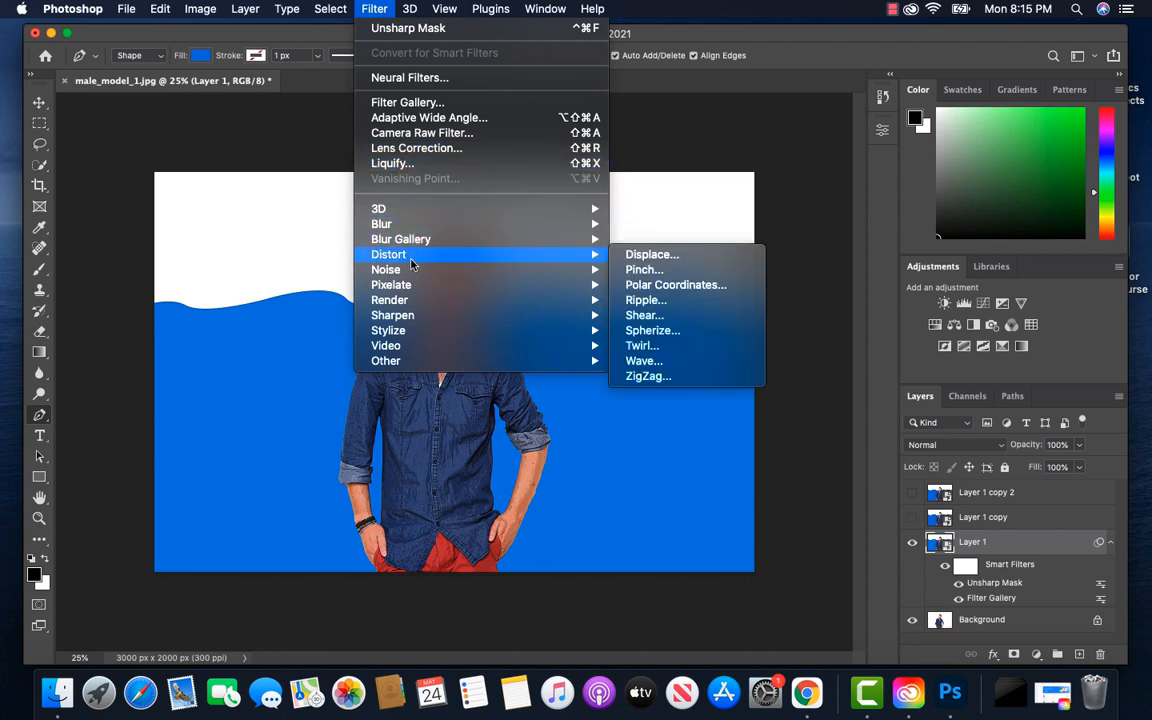
pyautogui.moveTo(441, 331)
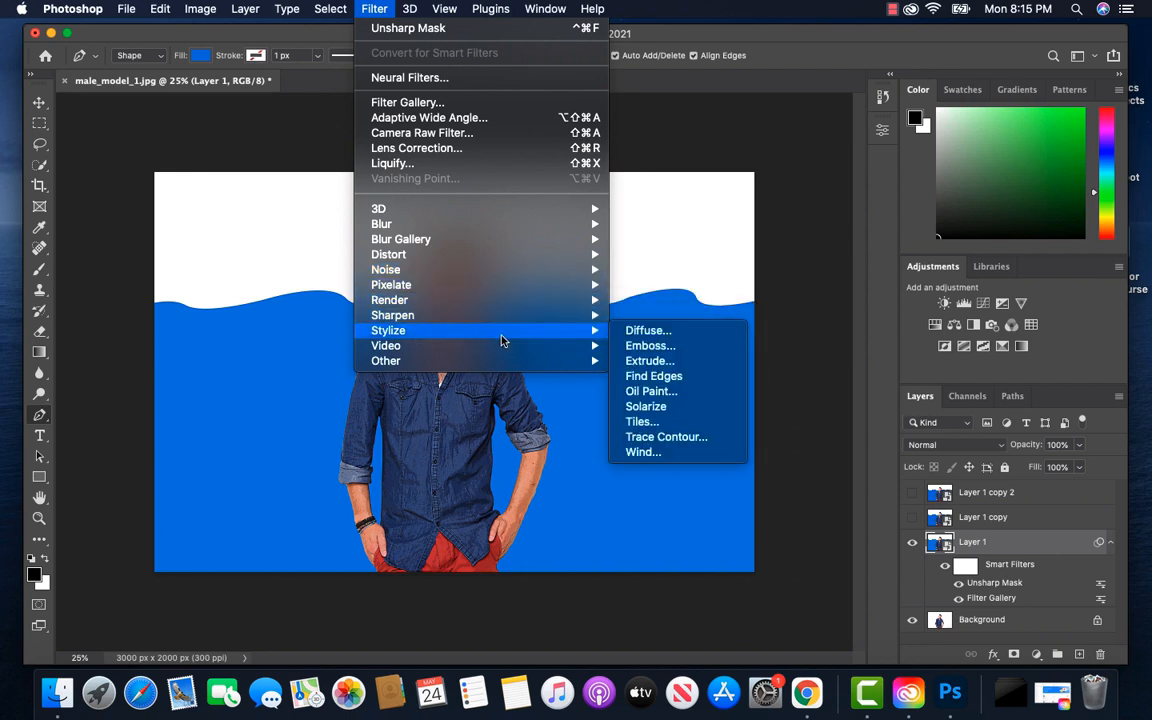
pyautogui.click(660, 392)
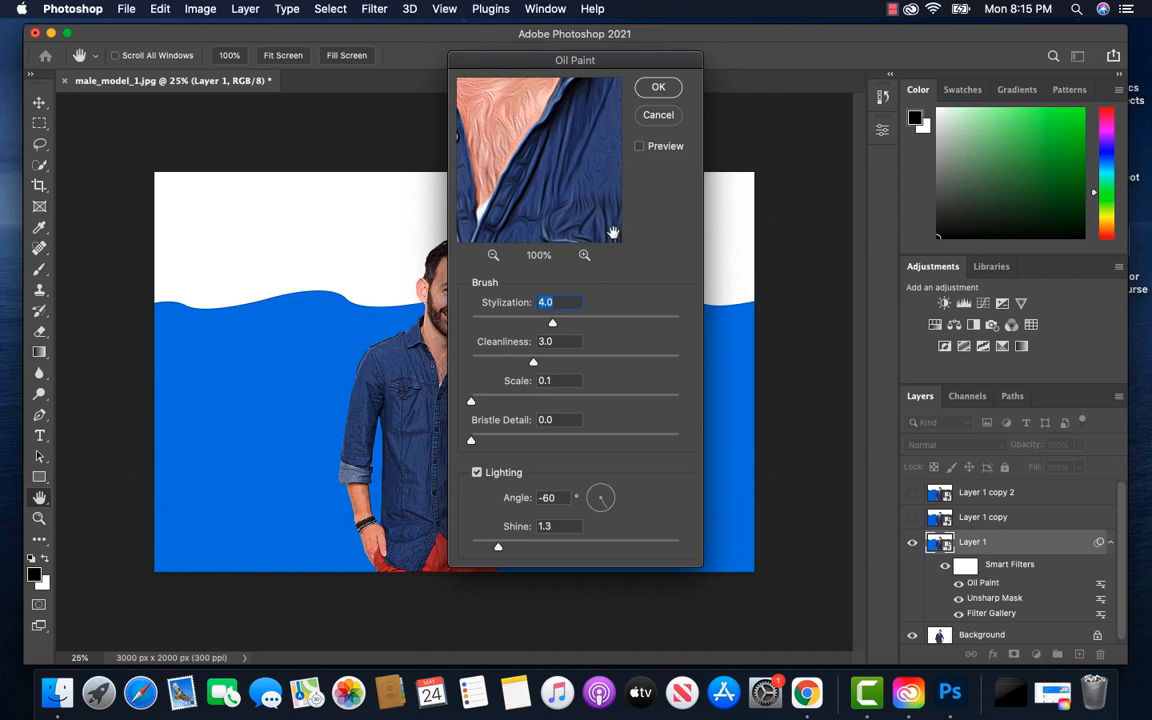
pyautogui.click(657, 89)
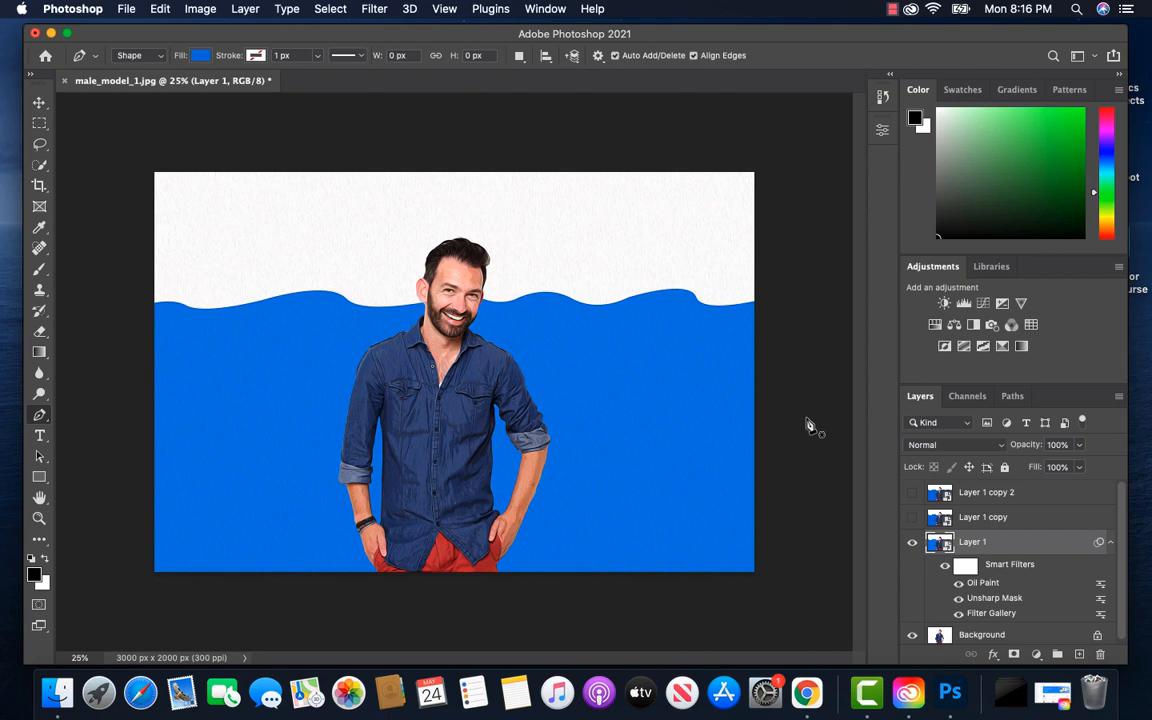
# Add a second Unsharp Mask to Layer 1 with a 5.0 px radius and a lower amount and threshold than the first
pyautogui.click(373, 10)
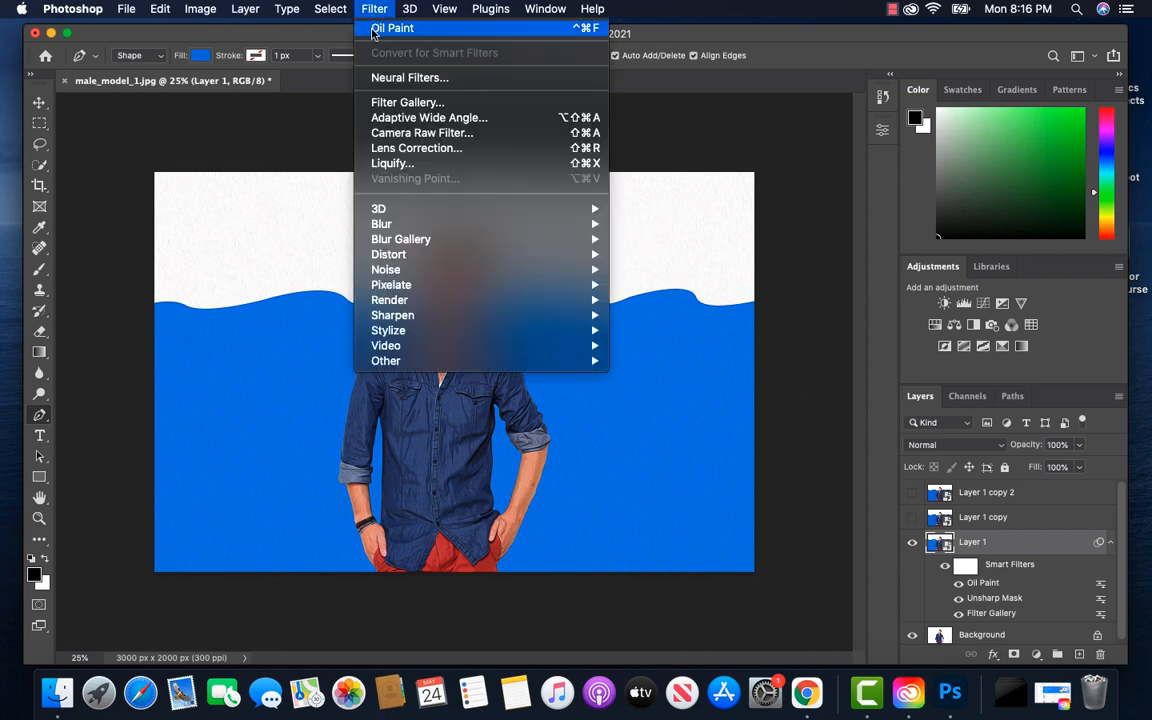
pyautogui.moveTo(503, 323)
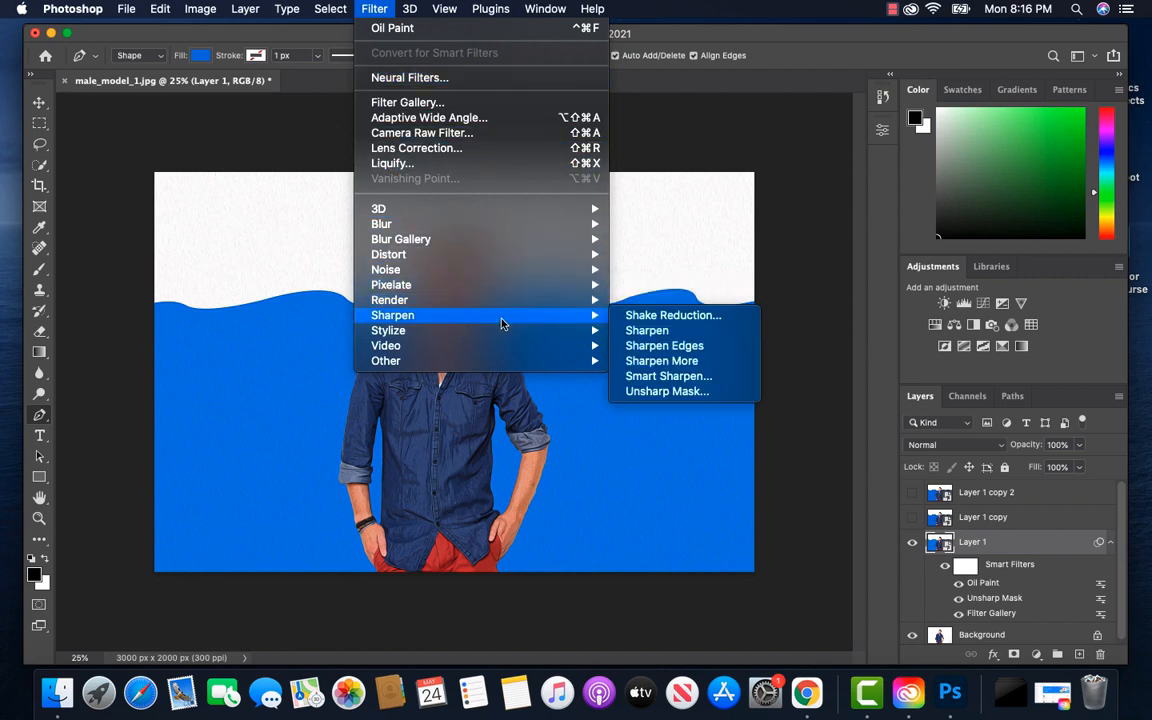
pyautogui.click(662, 392)
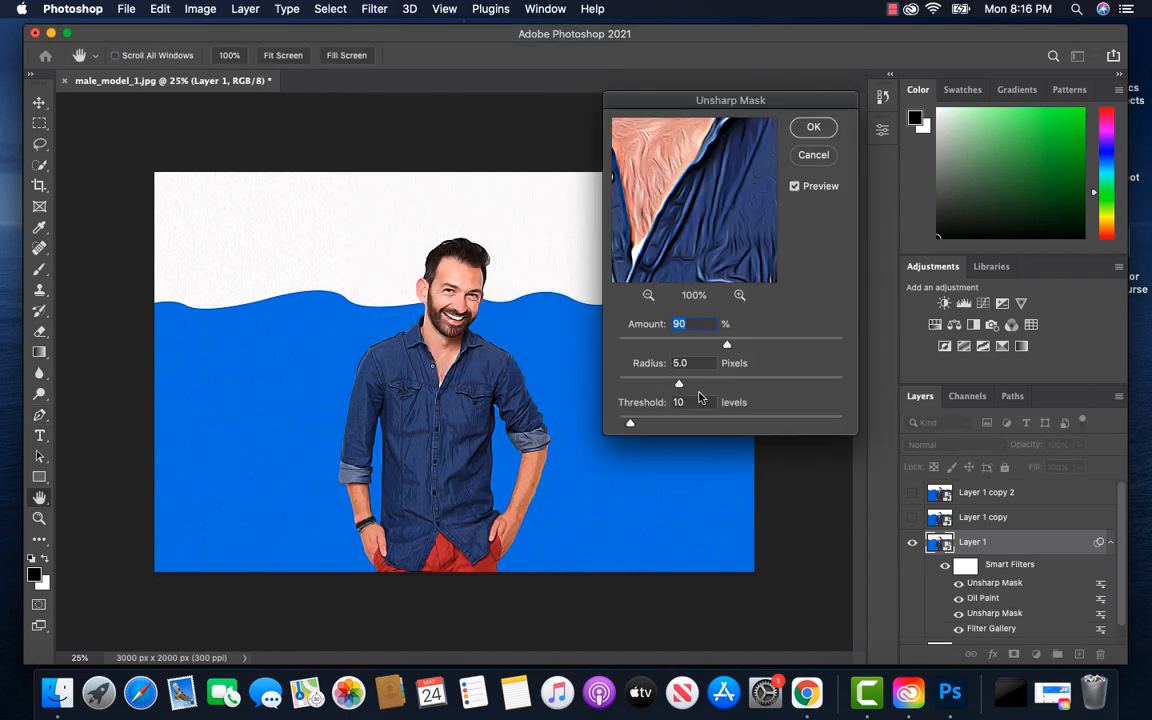
pyautogui.moveTo(727, 344); pyautogui.dragTo(690, 346)
pyautogui.moveTo(630, 422); pyautogui.dragTo(624, 425)
pyautogui.click(624, 426)
pyautogui.click(812, 131)
pyautogui.press('p')
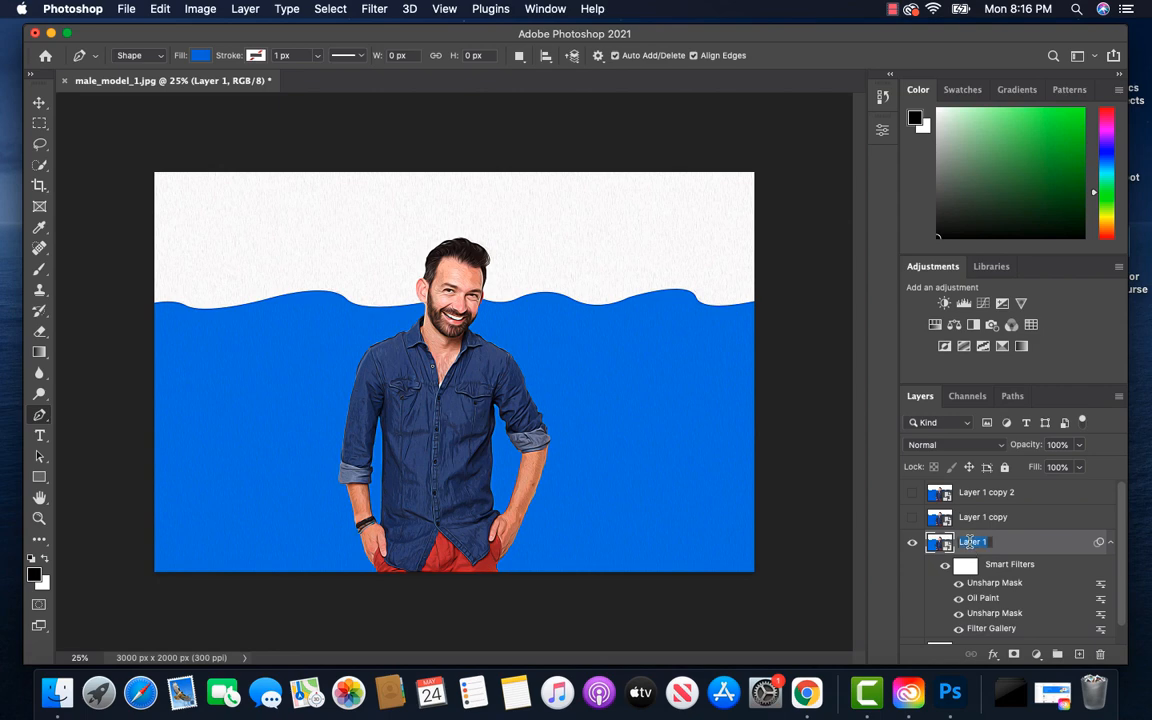
# Rename the filtered Layer 1 as Effect and make Layer 1 copy visible for editing
pyautogui.write('Effect')
pyautogui.press('Return')
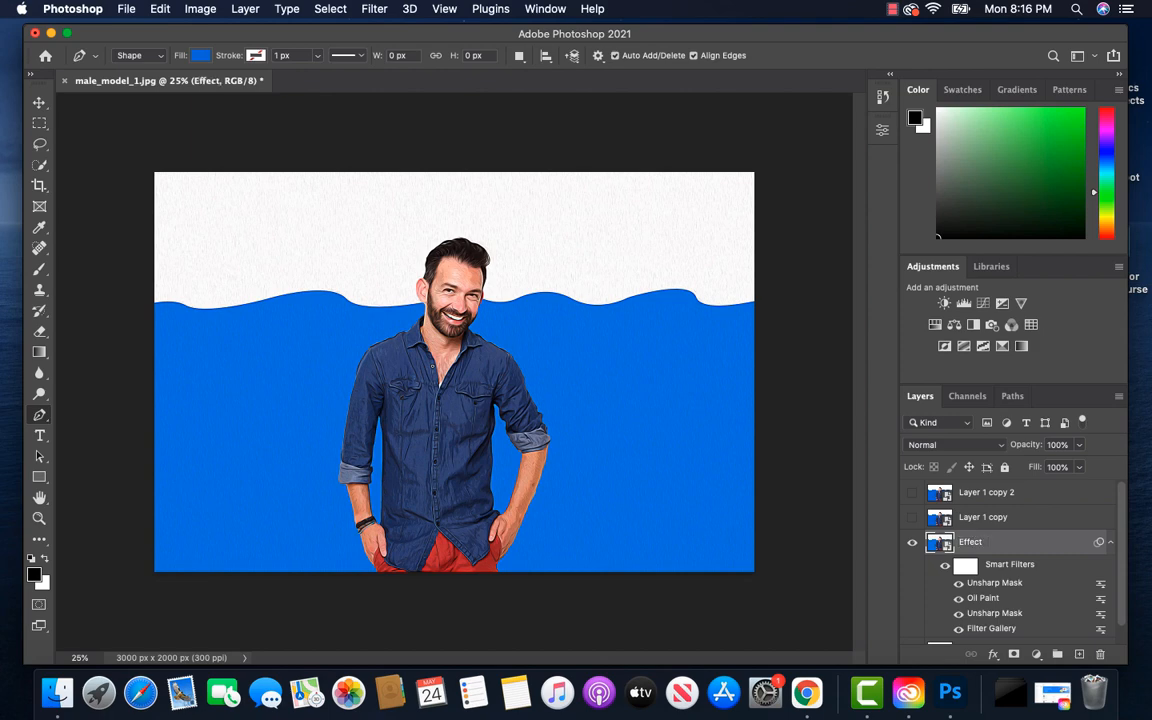
pyautogui.click(990, 522)
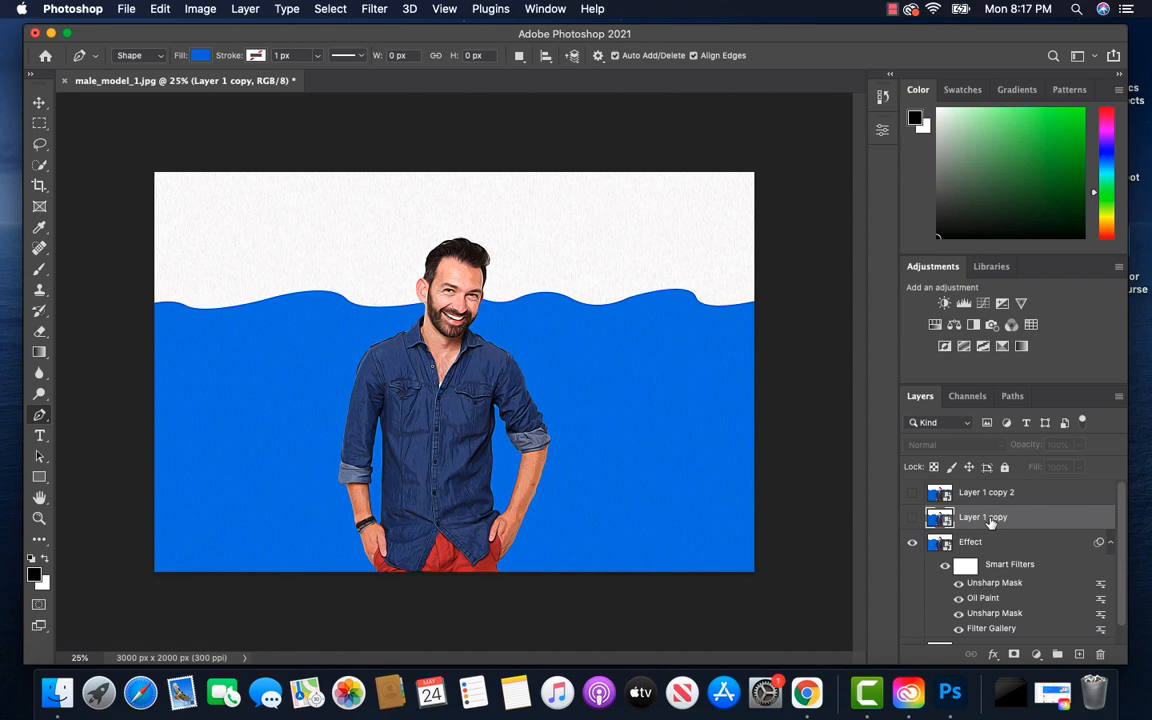
pyautogui.click(912, 517)
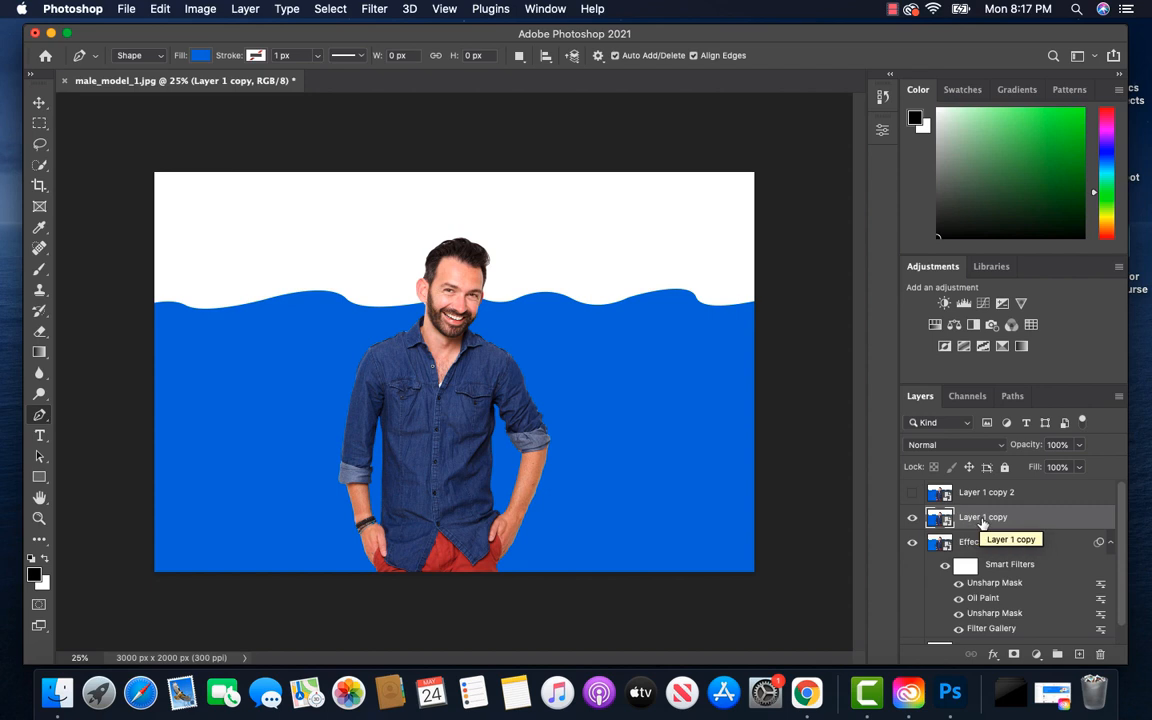
# Apply the Poster Edges filter to Layer 1 copy with Edge Thickness 0, Edge Intensity 3 and Posterization 6
pyautogui.click(374, 10)
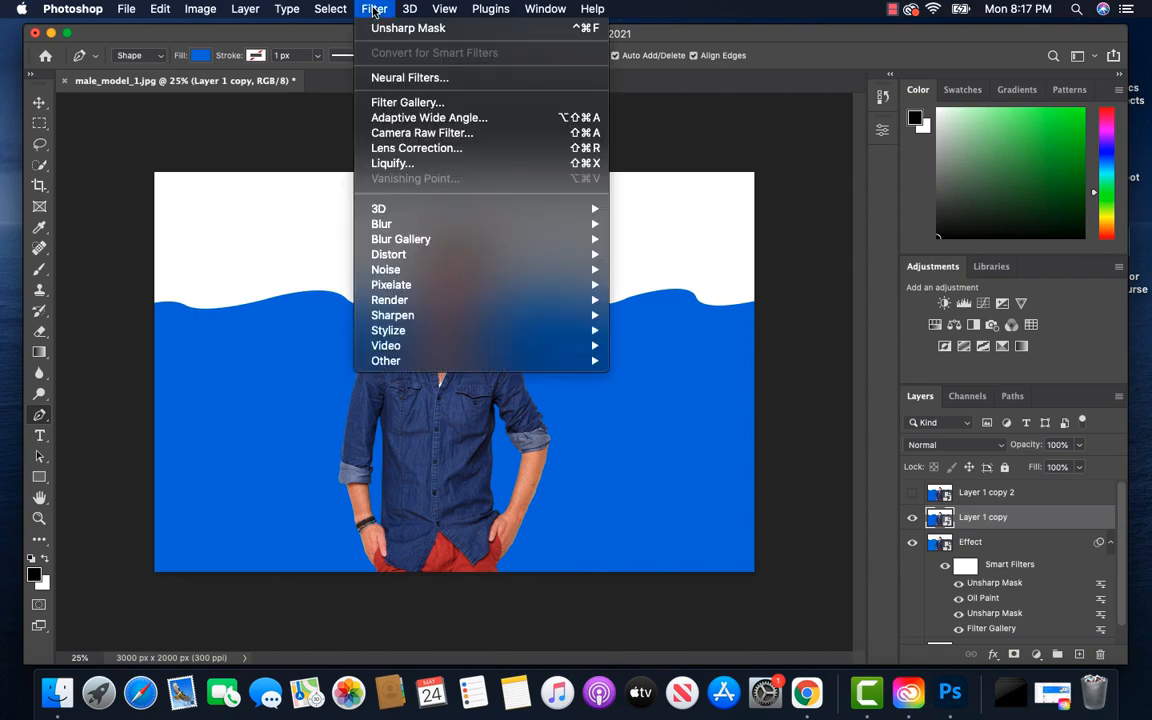
pyautogui.click(411, 103)
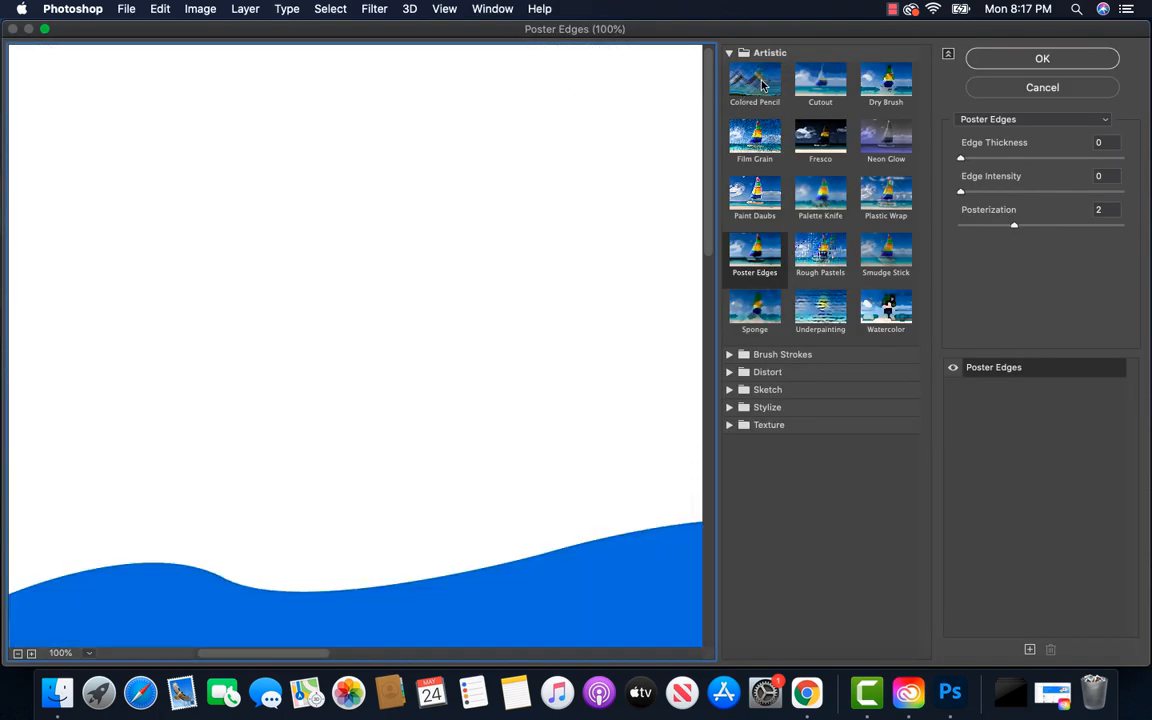
pyautogui.click(756, 263)
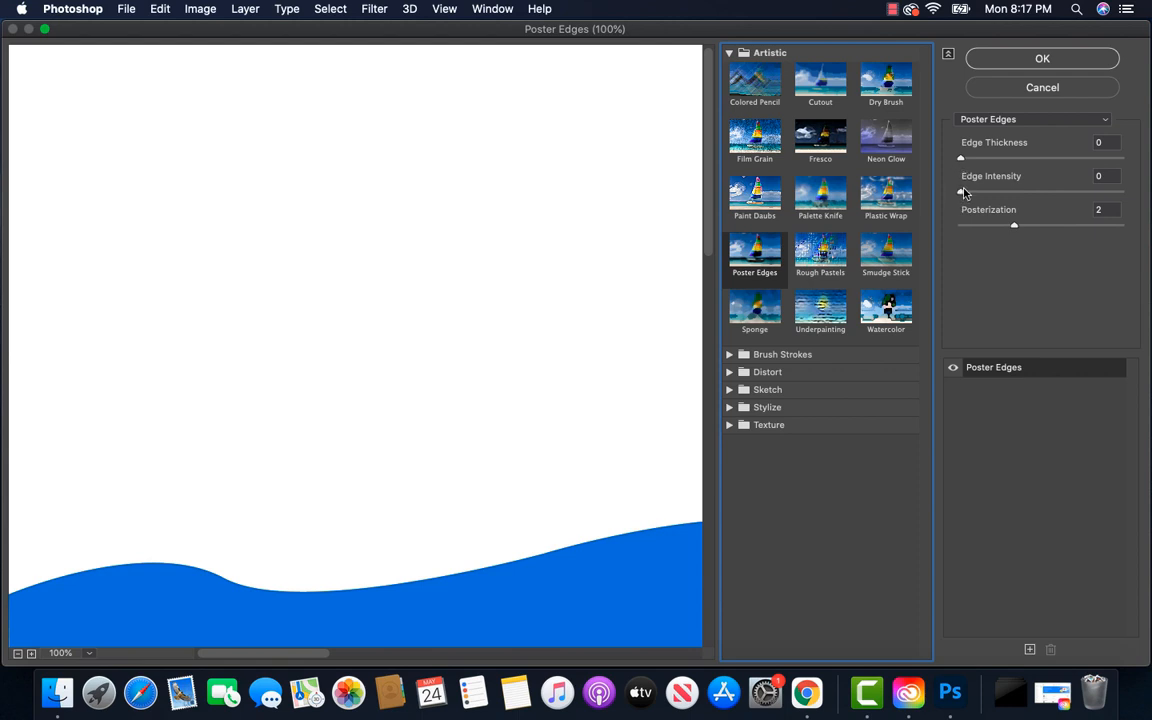
pyautogui.moveTo(961, 195); pyautogui.dragTo(1001, 193)
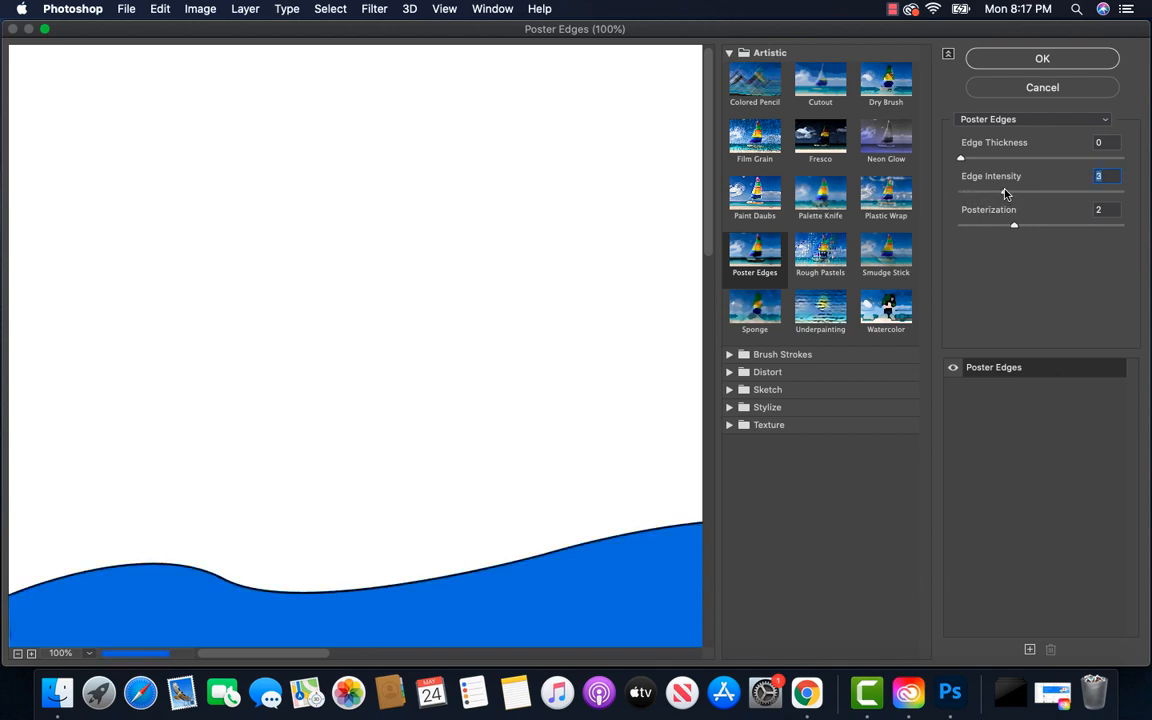
pyautogui.click(1014, 226)
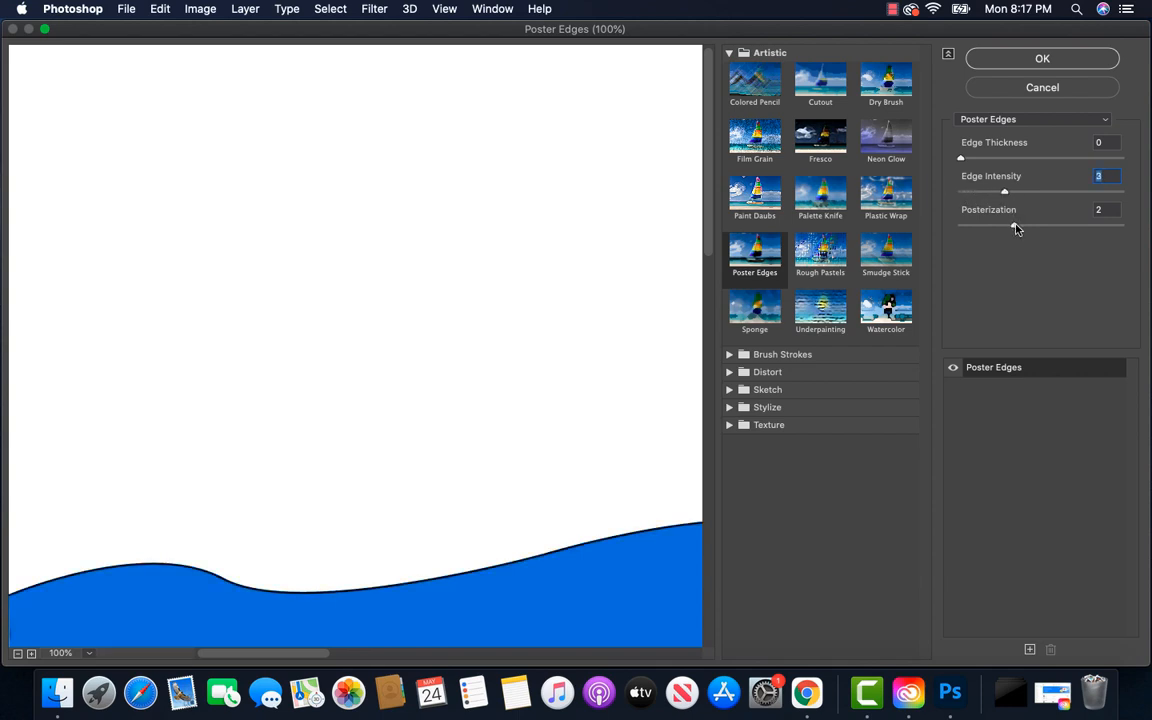
pyautogui.moveTo(1014, 226); pyautogui.dragTo(1118, 226)
pyautogui.click(1042, 60)
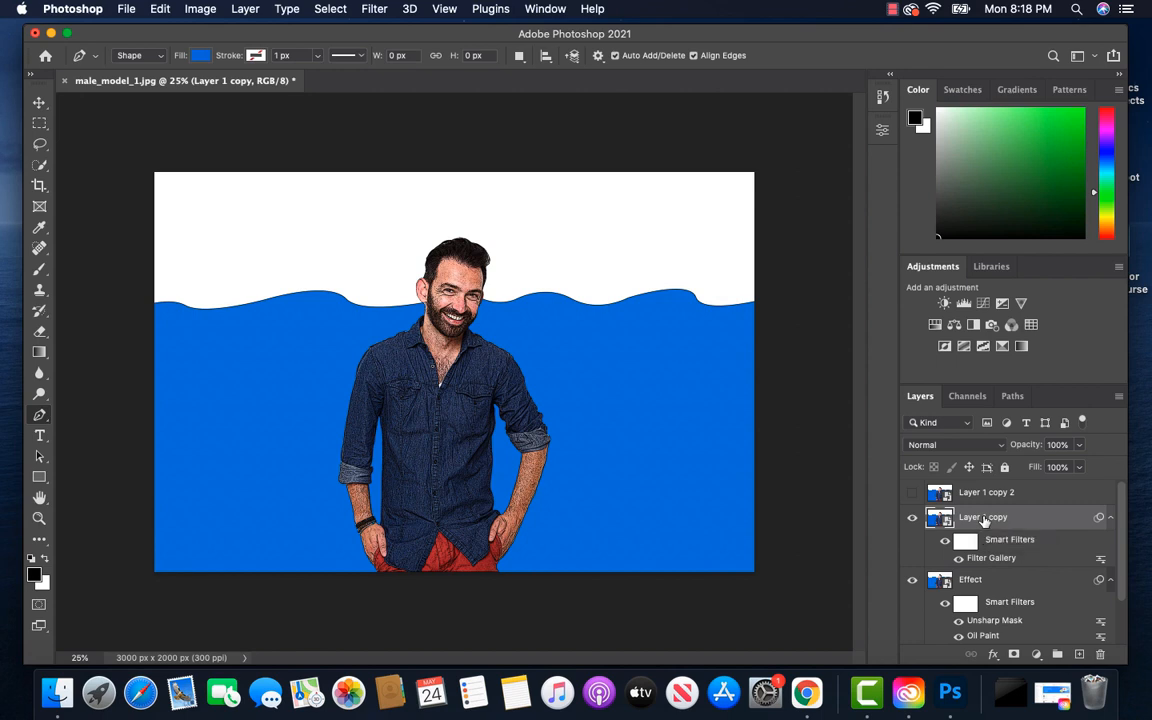
# Apply Oil Paint to Layer 1 copy with Stylization 4.0, Cleanliness 3.0, Scale 0.1, Bristle Detail 0.0, lighting Angle -60° and Shine 1.3
pyautogui.click(376, 10)
pyautogui.moveTo(473, 251)
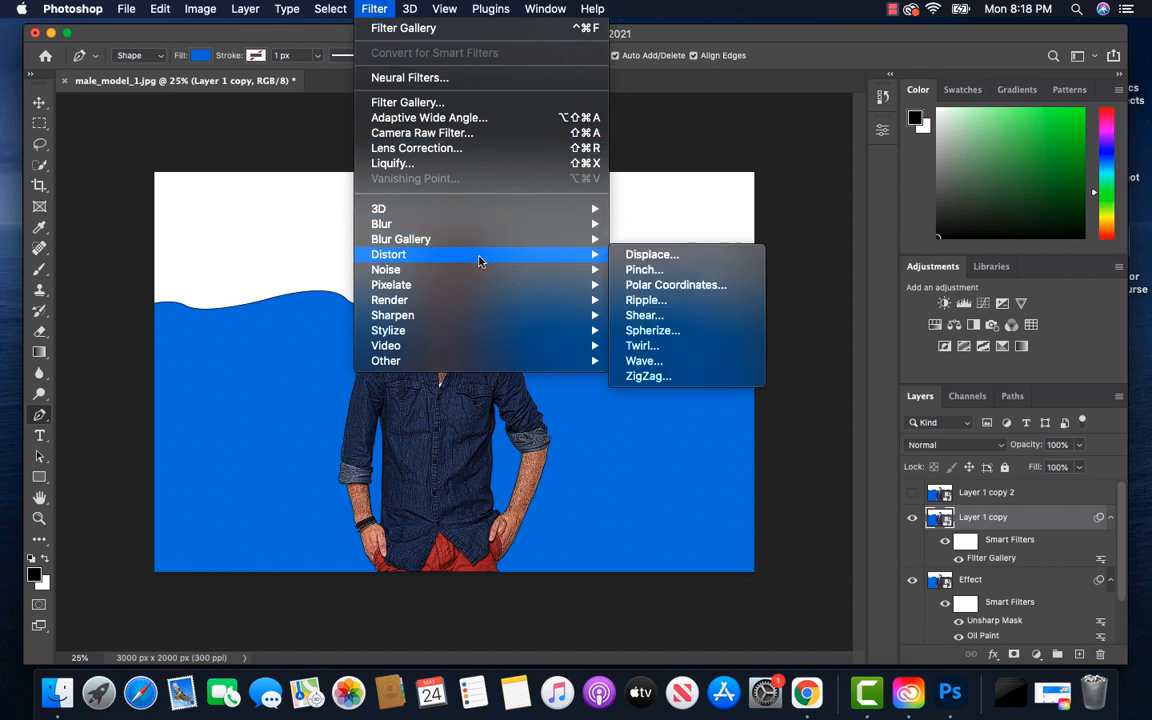
pyautogui.moveTo(544, 332)
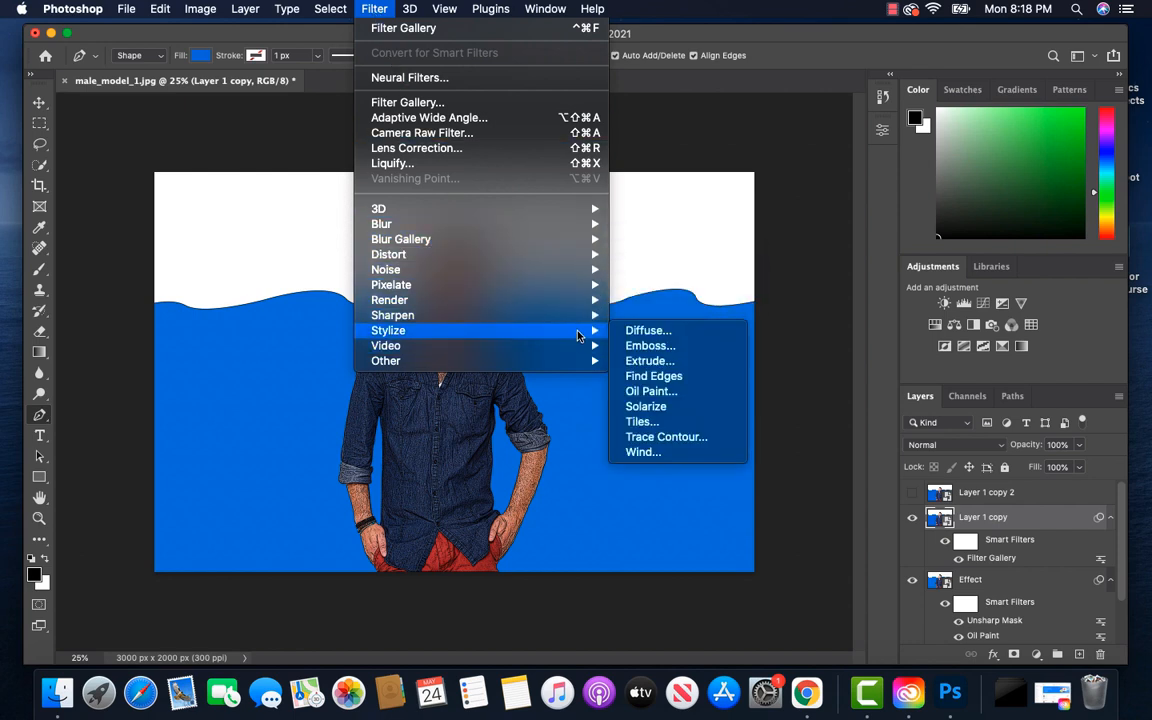
pyautogui.click(657, 392)
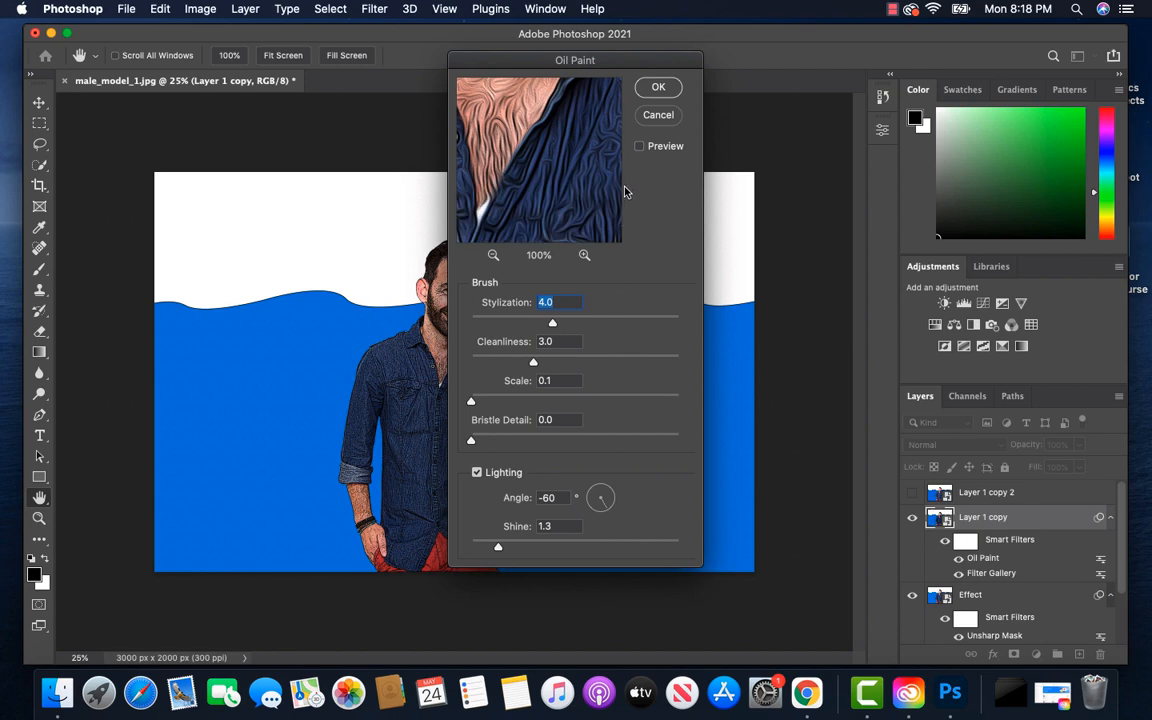
pyautogui.click(658, 89)
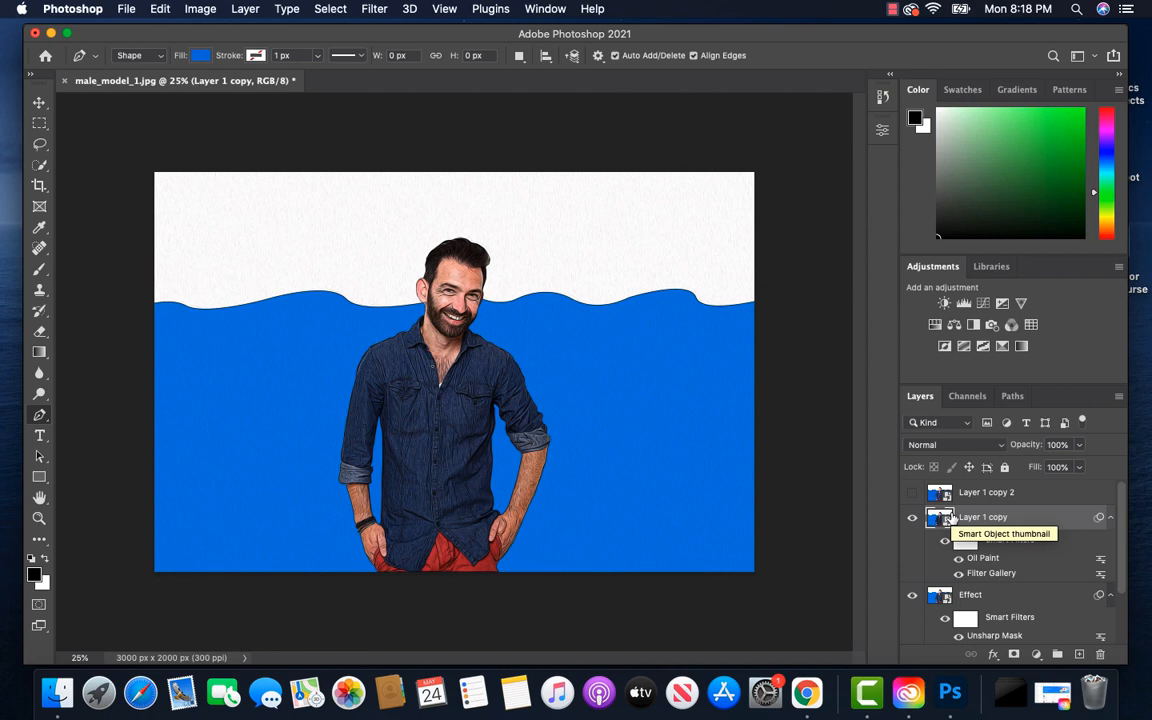
# Set Layer 1 copy's blend mode to Overlay with 25% opacity and check the blend on the man up close
pyautogui.click(1000, 445)
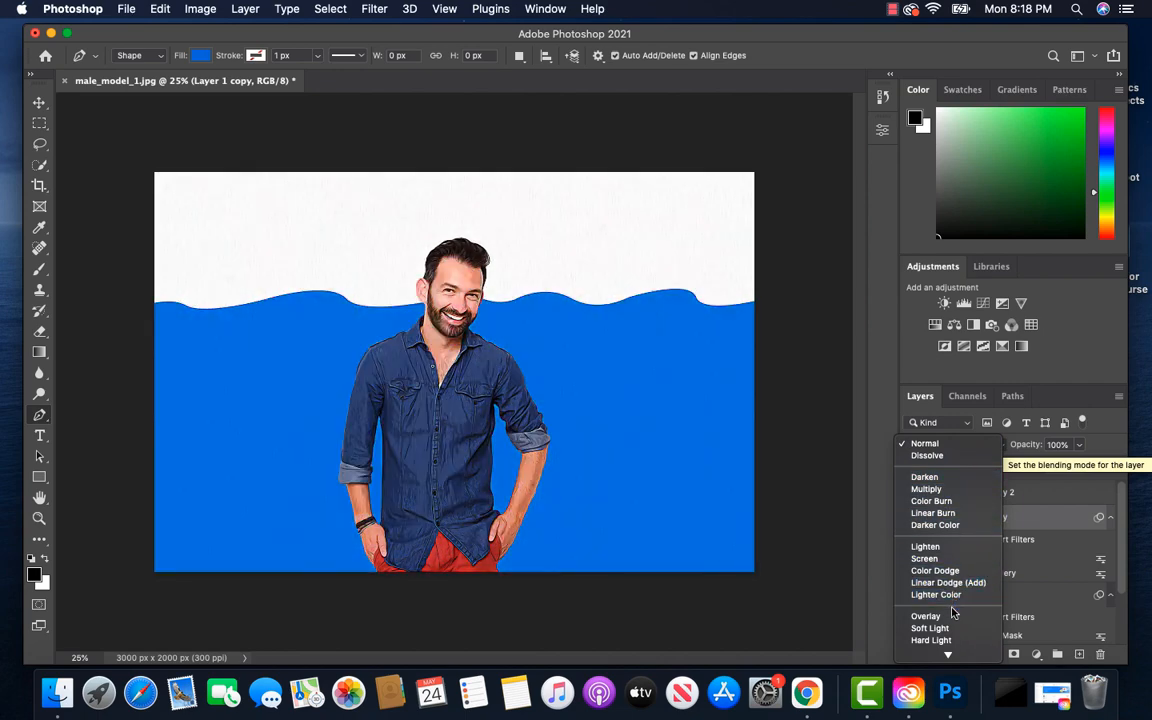
pyautogui.click(951, 617)
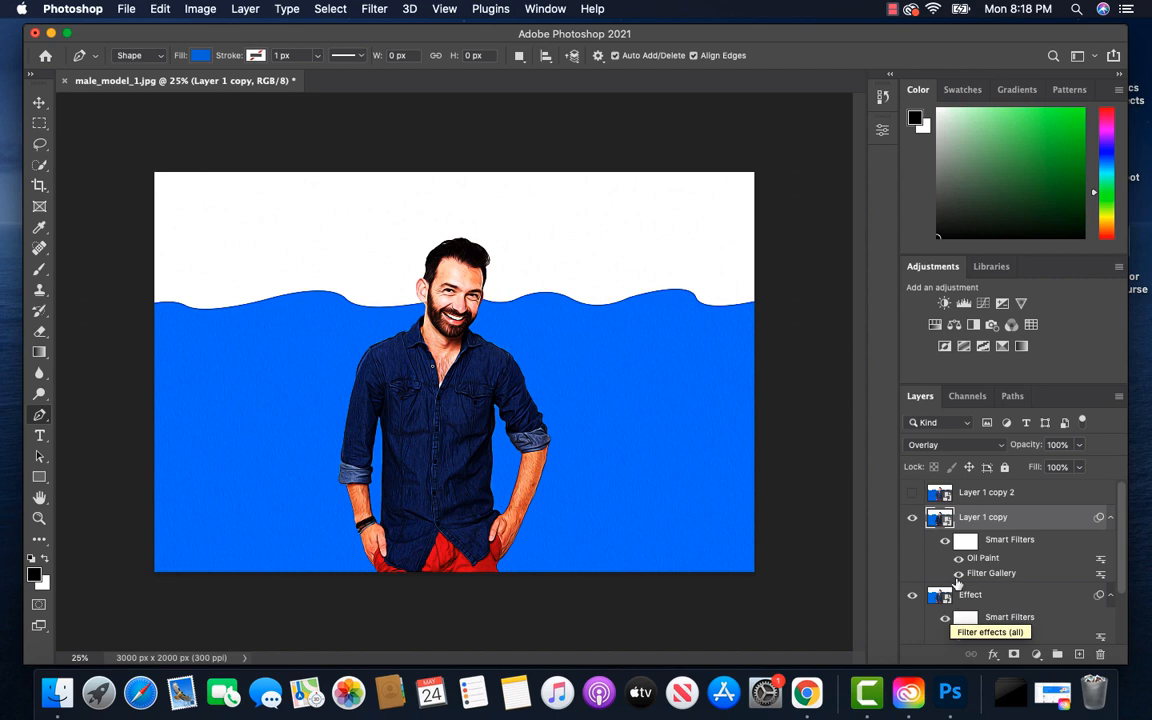
pyautogui.click(1079, 448)
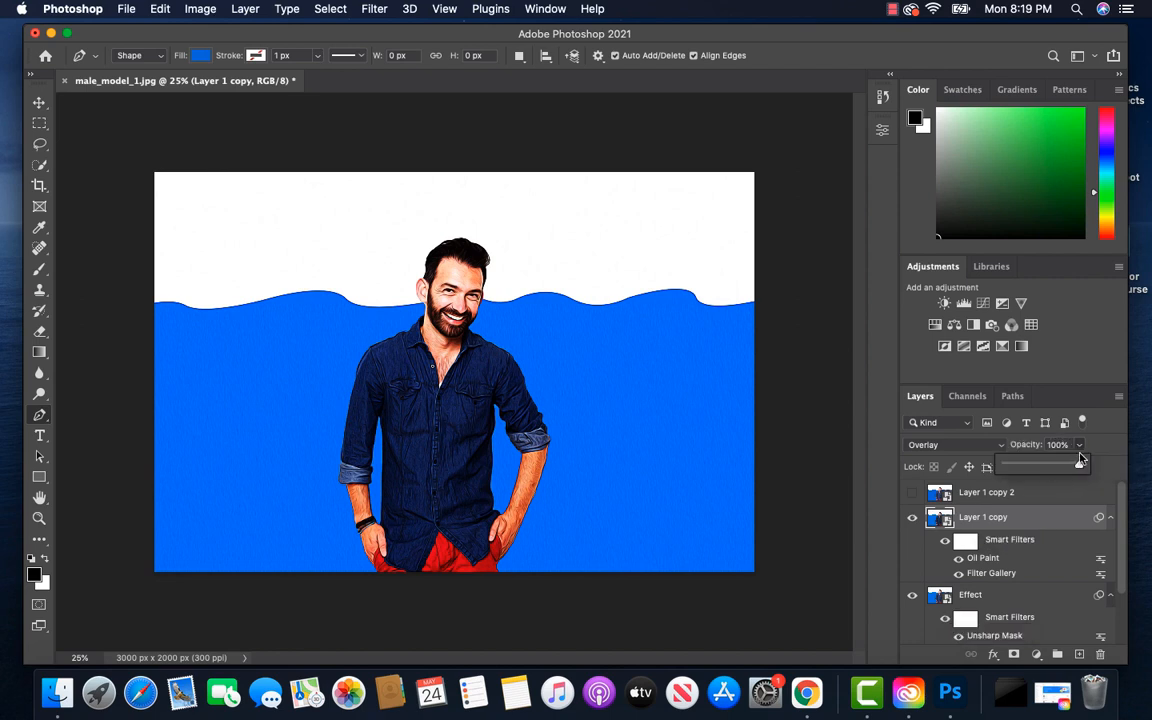
pyautogui.moveTo(1081, 465); pyautogui.dragTo(1025, 467)
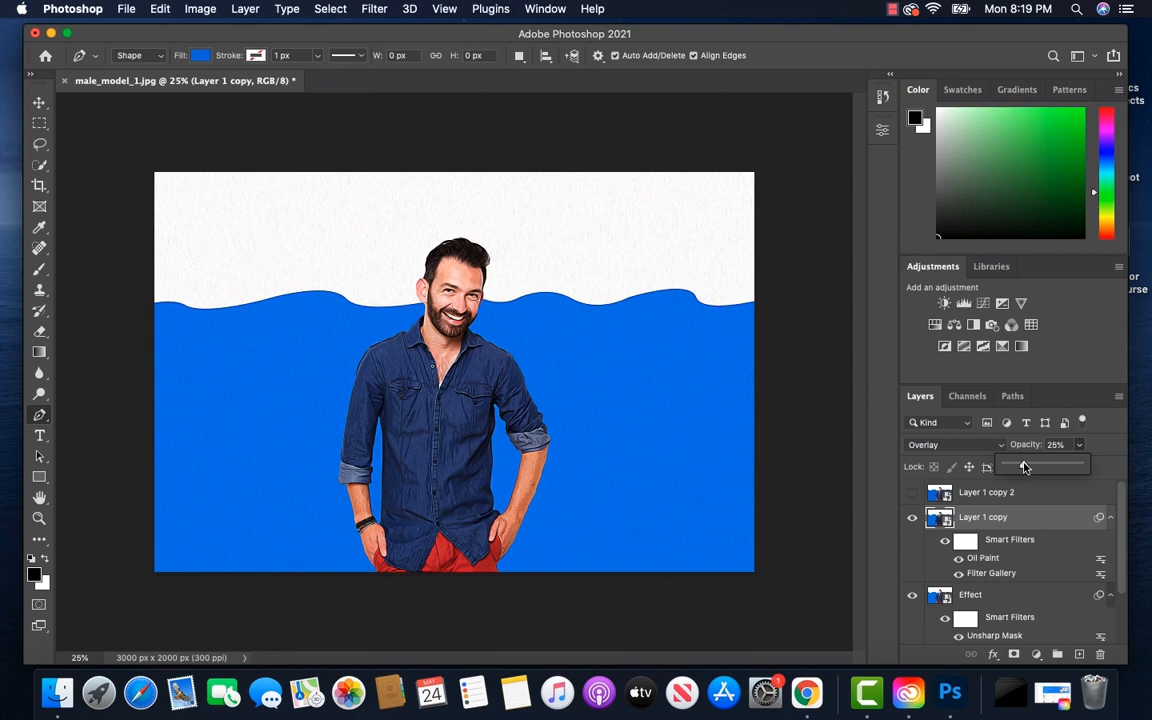
pyautogui.click(1101, 453)
pyautogui.press('super+equal')
pyautogui.press('super+equal')
pyautogui.press('super+equal')
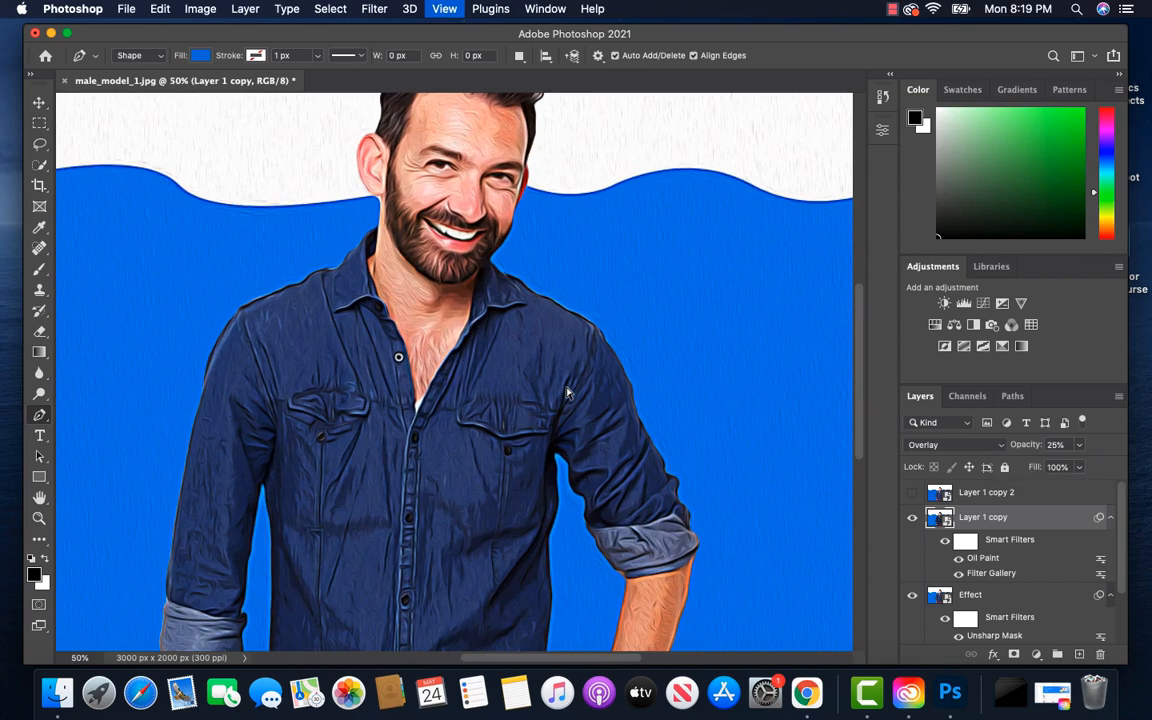
pyautogui.moveTo(548, 326); pyautogui.dragTo(553, 436)
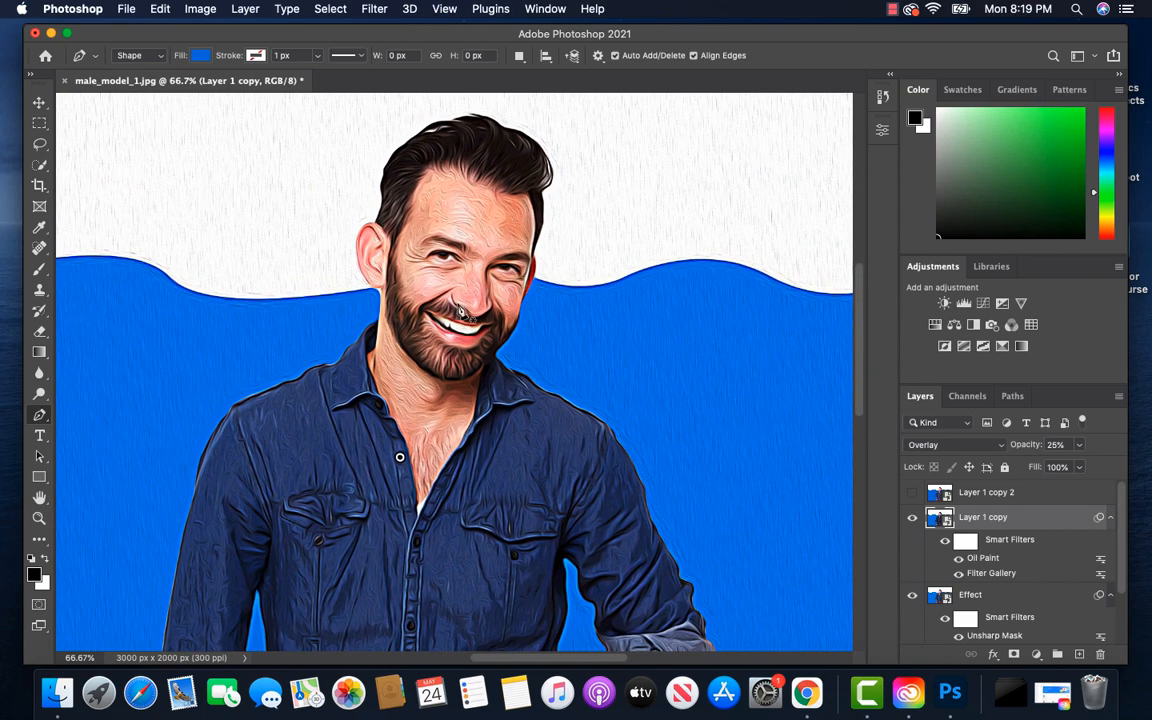
pyautogui.scroll(-5, 578, 366)
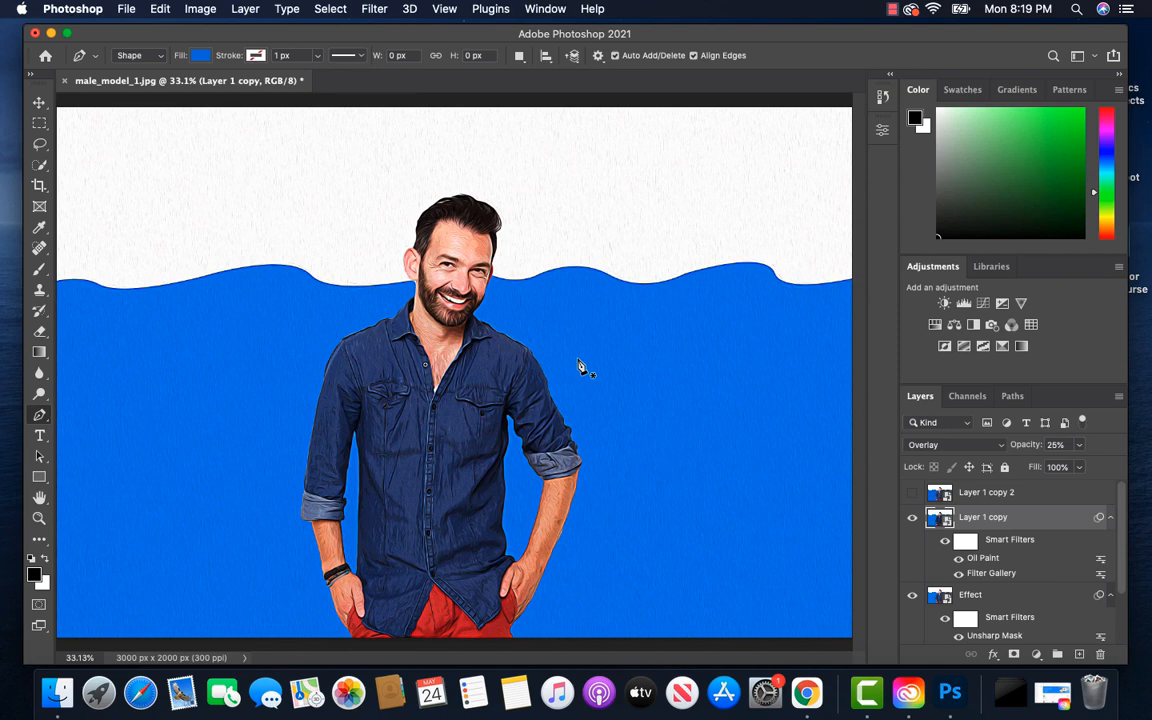
# Rename Layer 1 copy as Outlines
pyautogui.doubleClick(979, 519)
pyautogui.write('Outlines')
pyautogui.press('Return')
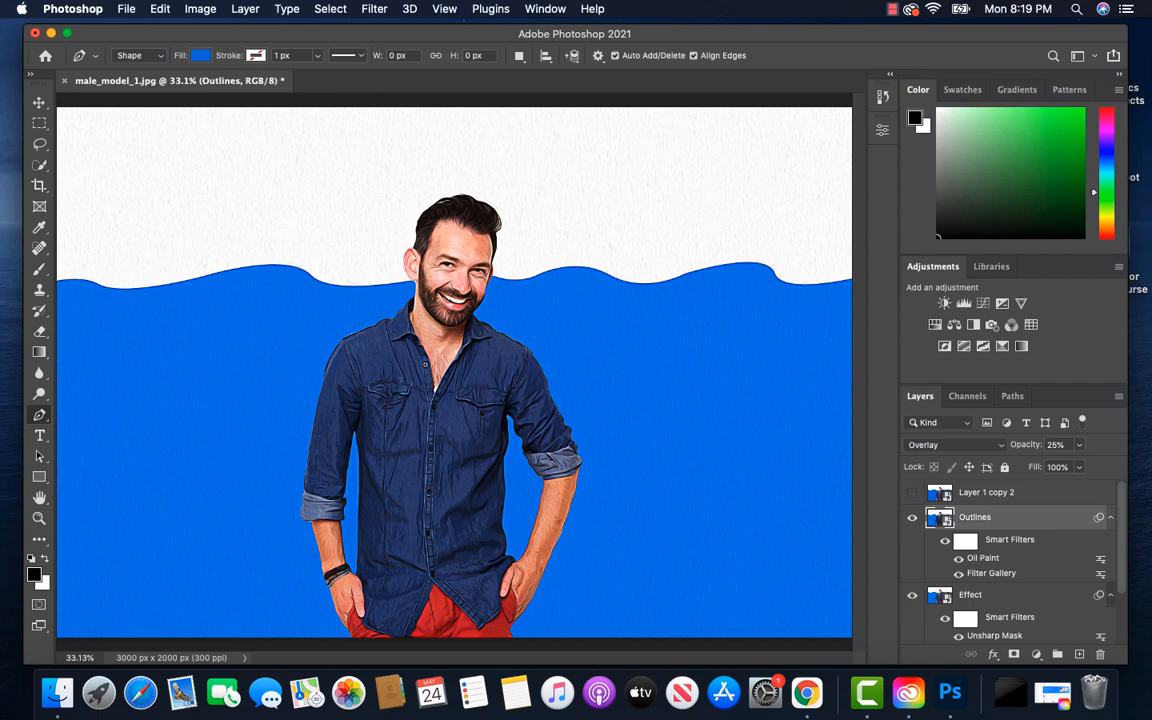
# Make Layer 1 copy 2 visible and rename it High Pass
pyautogui.click(984, 494)
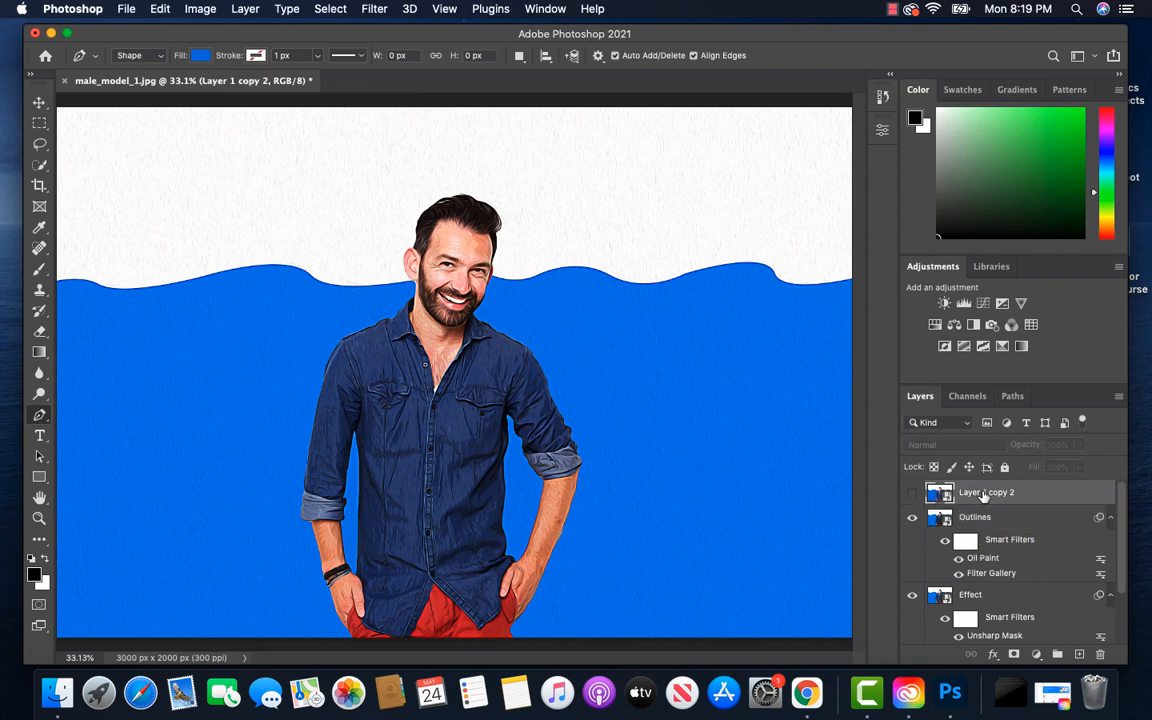
pyautogui.click(912, 495)
pyautogui.doubleClick(988, 495)
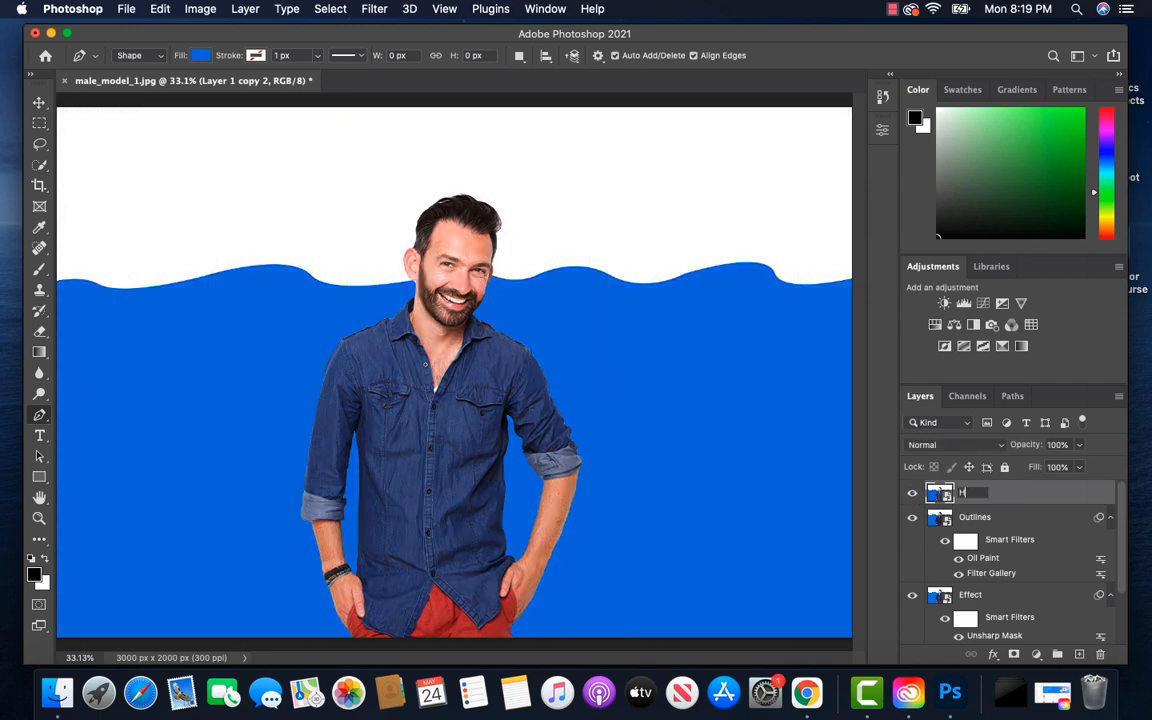
pyautogui.write('High Pass')
pyautogui.press('Return')
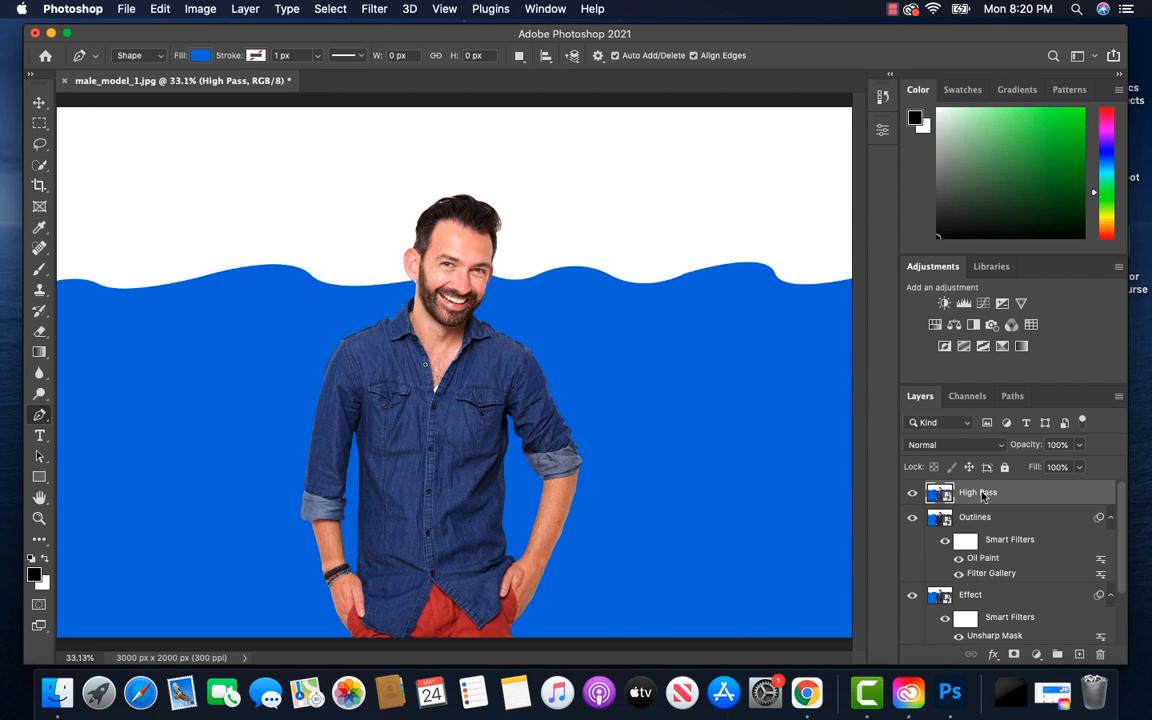
# Apply the High Pass filter to the High Pass layer with a lowered radius and set the layer's blend mode to Overlay
pyautogui.click(370, 9)
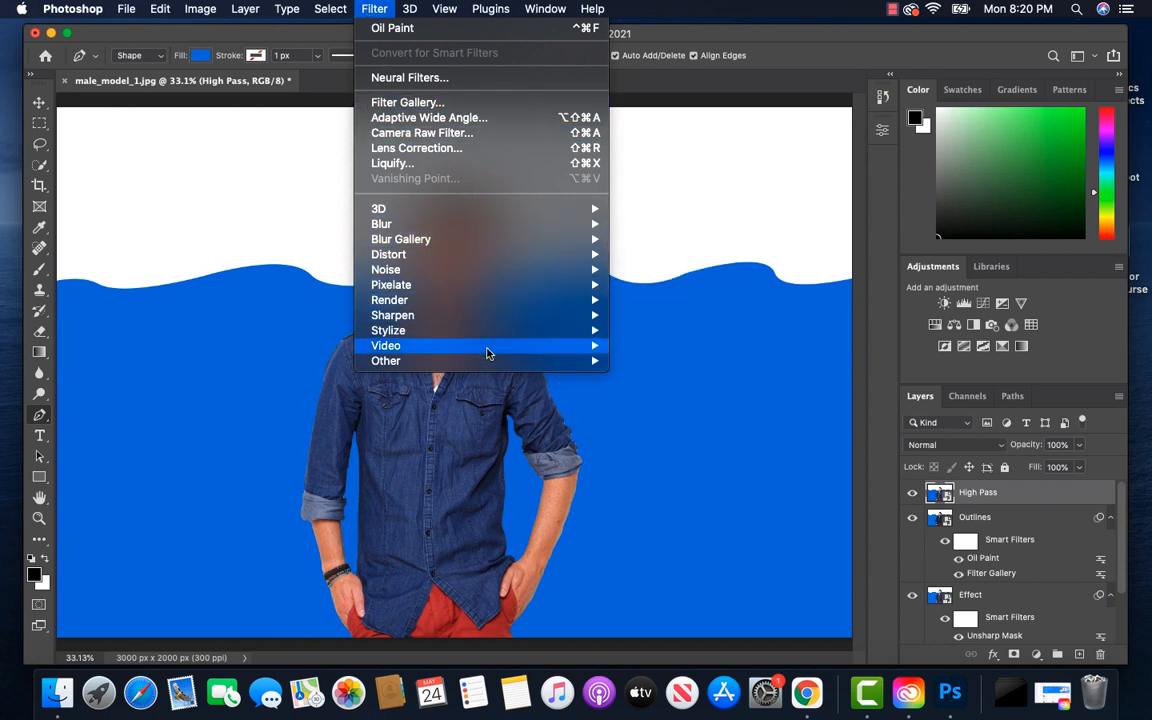
pyautogui.moveTo(542, 365)
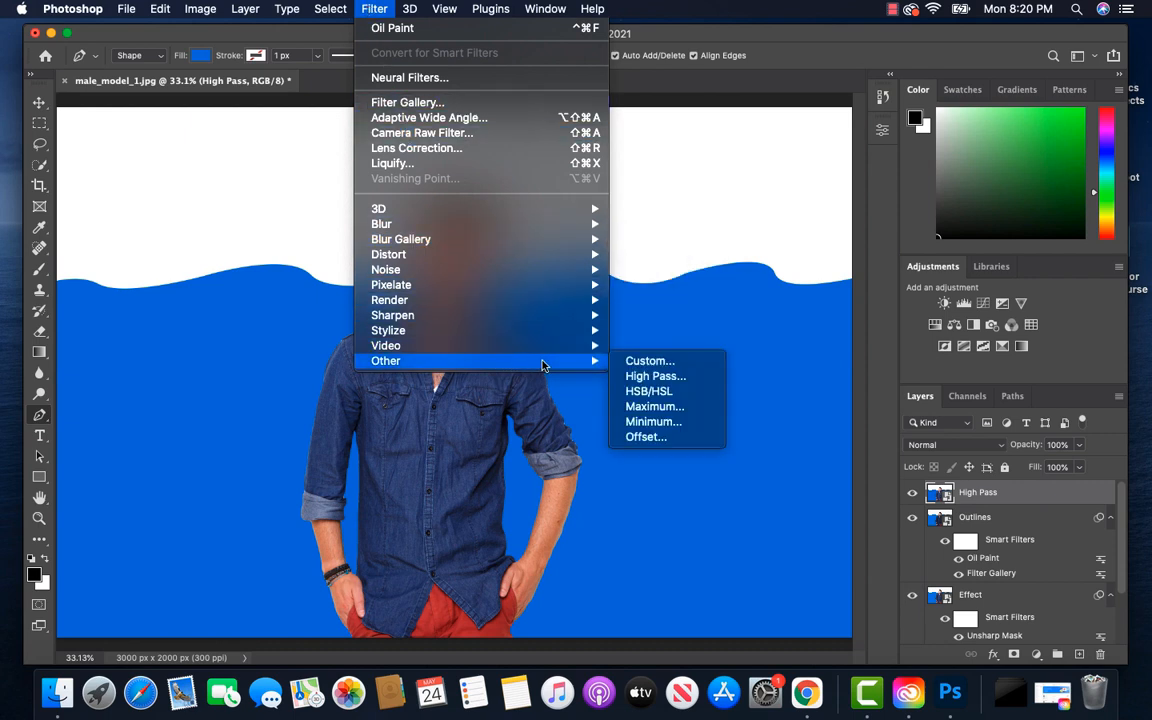
pyautogui.click(653, 376)
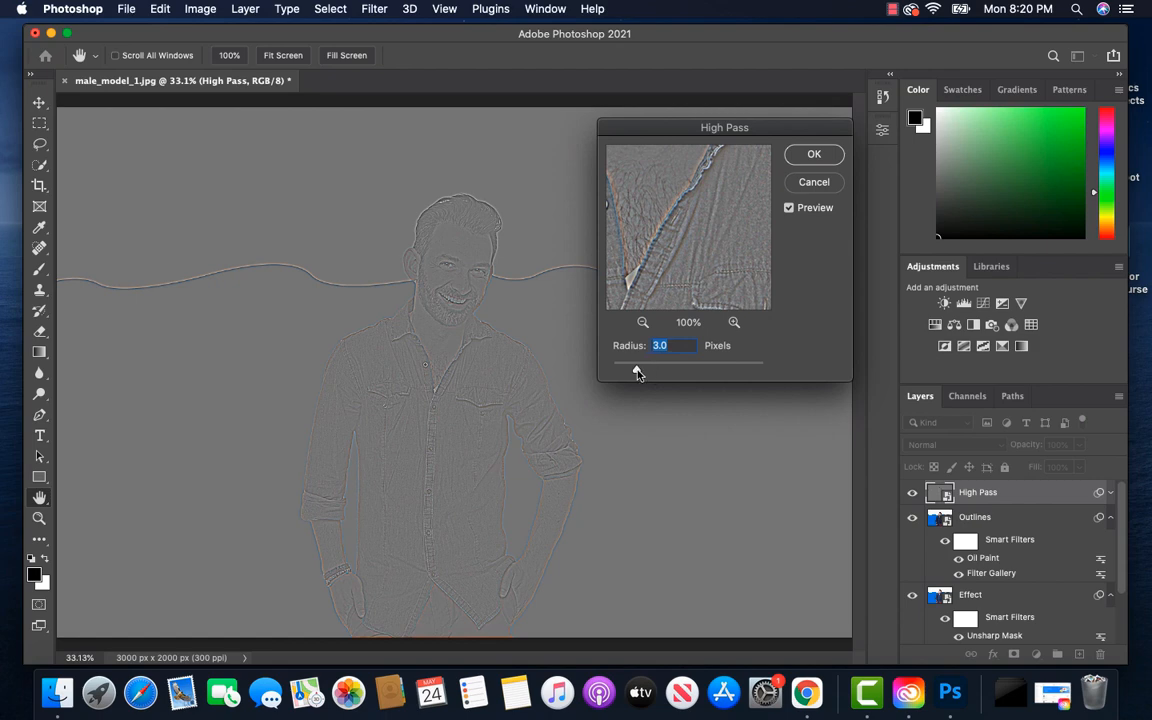
pyautogui.moveTo(636, 371); pyautogui.dragTo(628, 374)
pyautogui.click(813, 156)
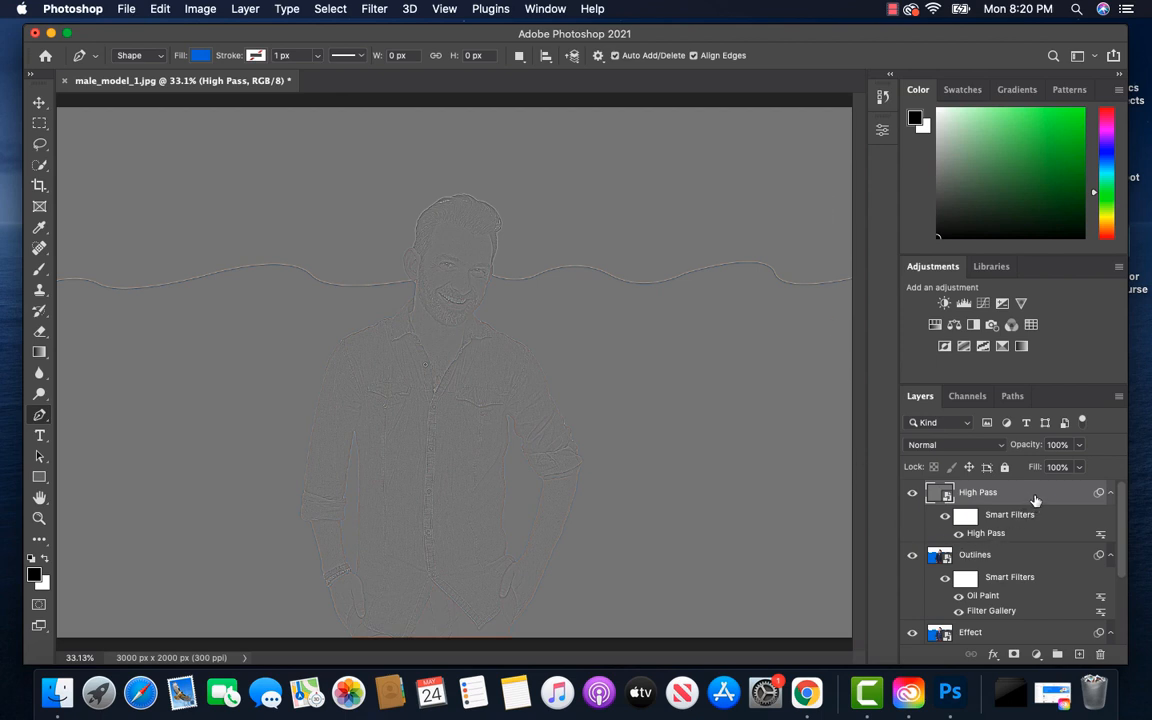
pyautogui.click(998, 451)
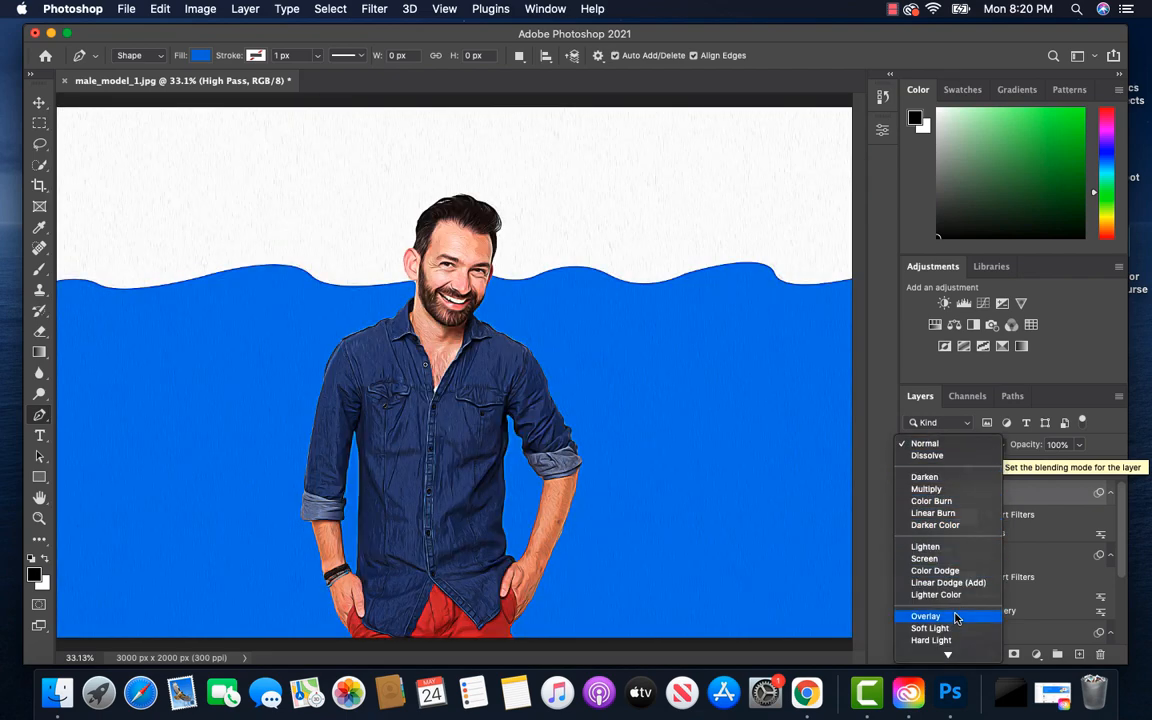
pyautogui.click(955, 618)
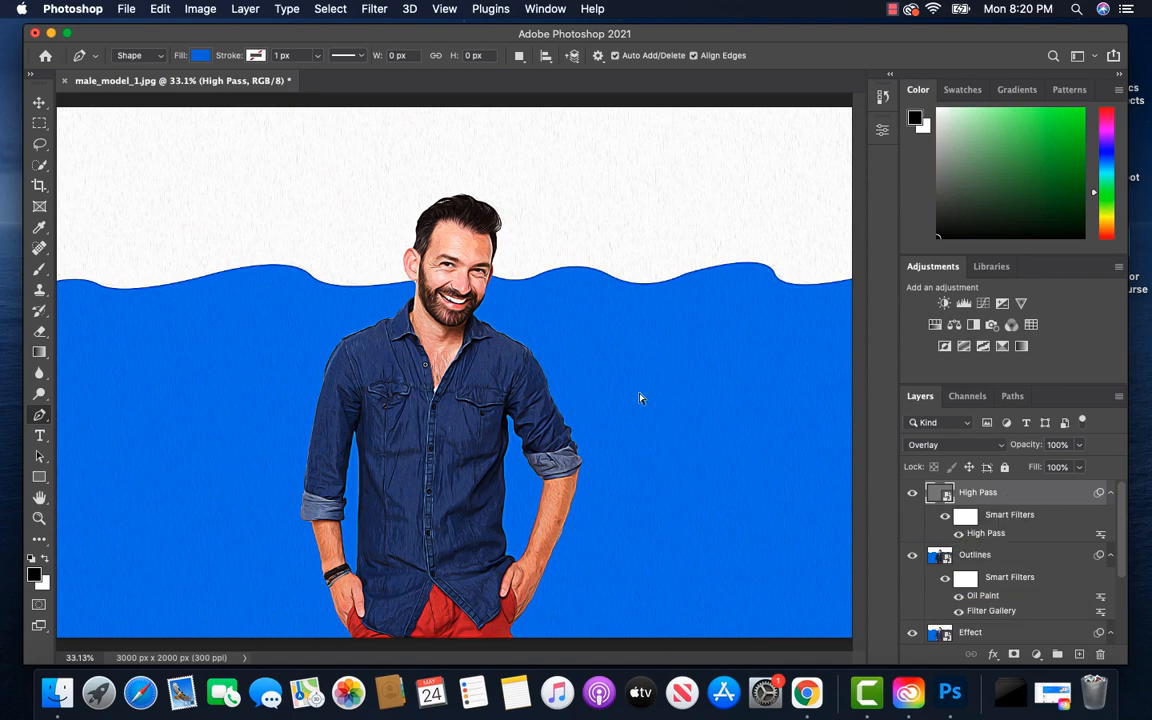
# Examine the sharpened outlines on the man's face, hair and shirt up close, then in the whole image
pyautogui.press('super+plus')
pyautogui.press('super+plus')
pyautogui.press('super+plus')
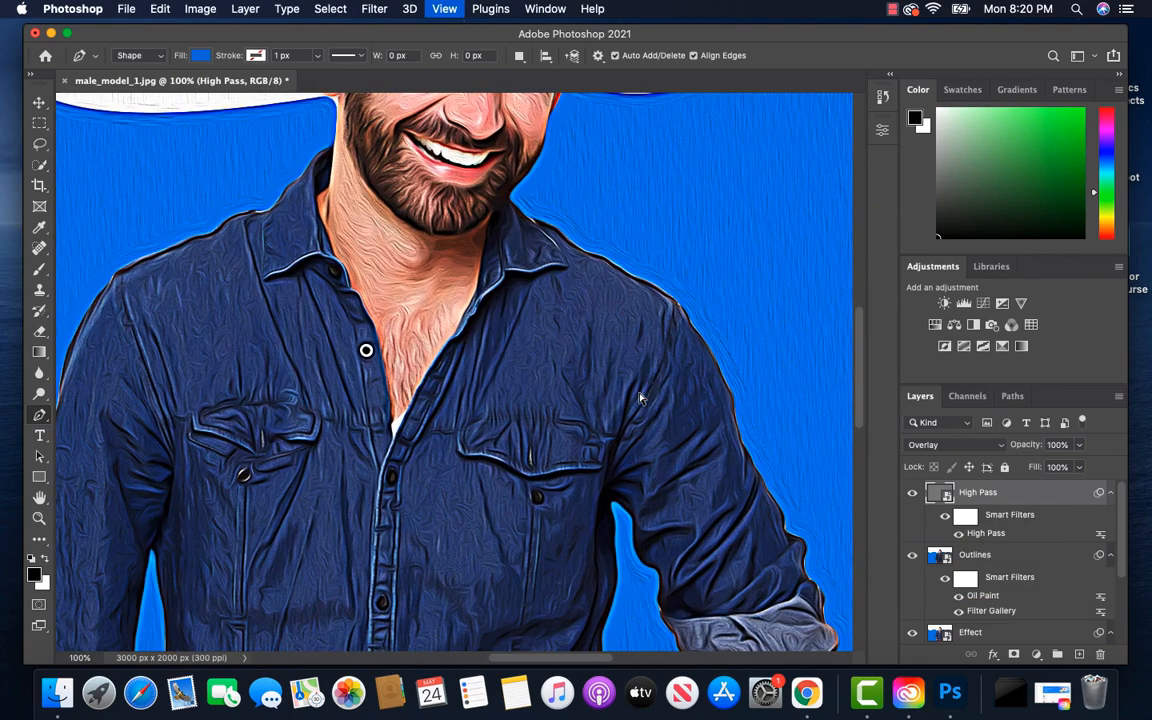
pyautogui.moveTo(617, 342); pyautogui.dragTo(624, 620)
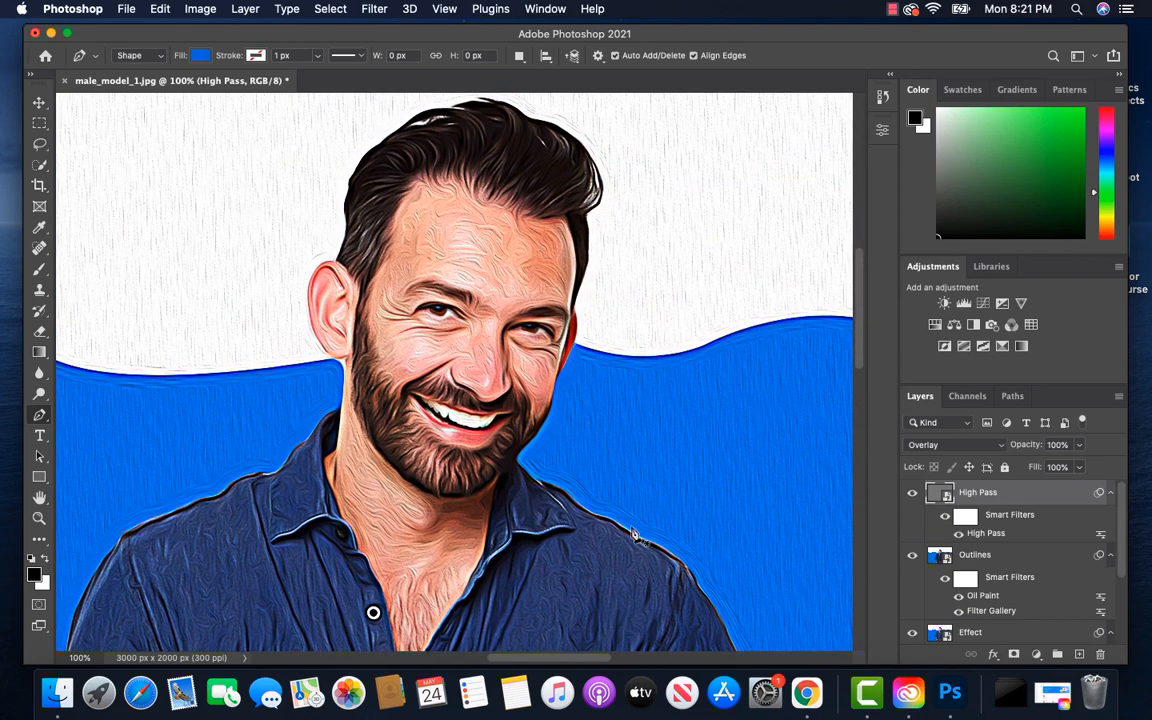
pyautogui.press('super+minus')
pyautogui.press('super+minus')
pyautogui.press('super+minus')
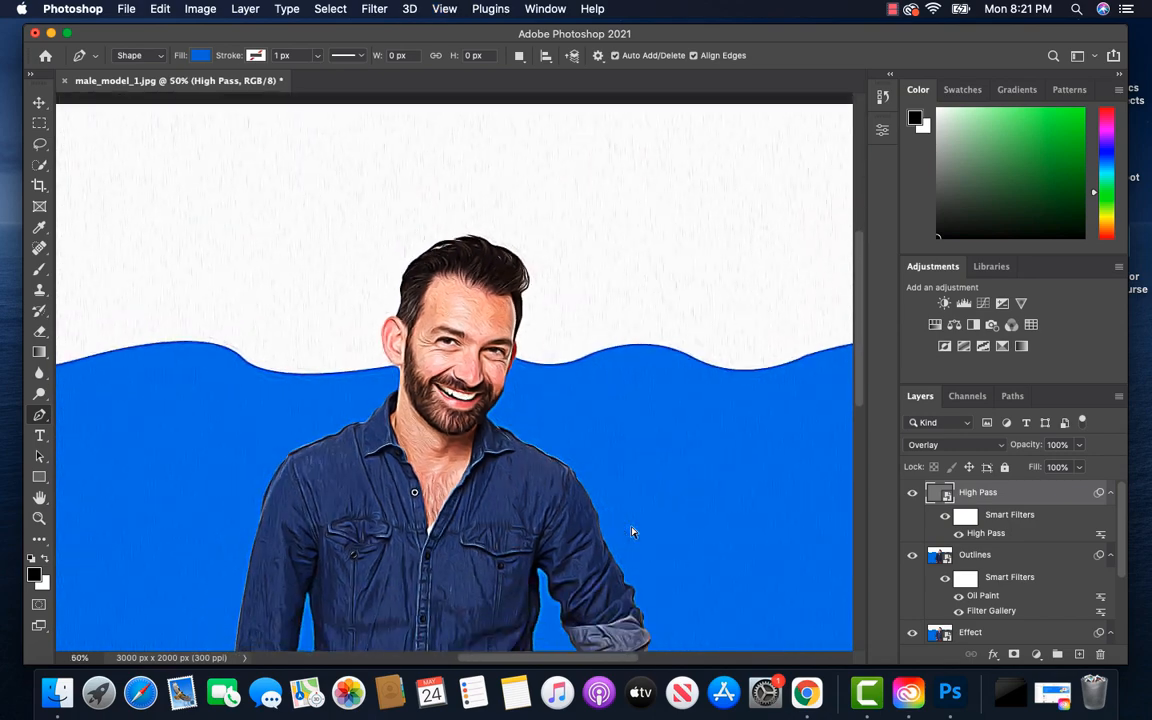
pyautogui.press('super+0')
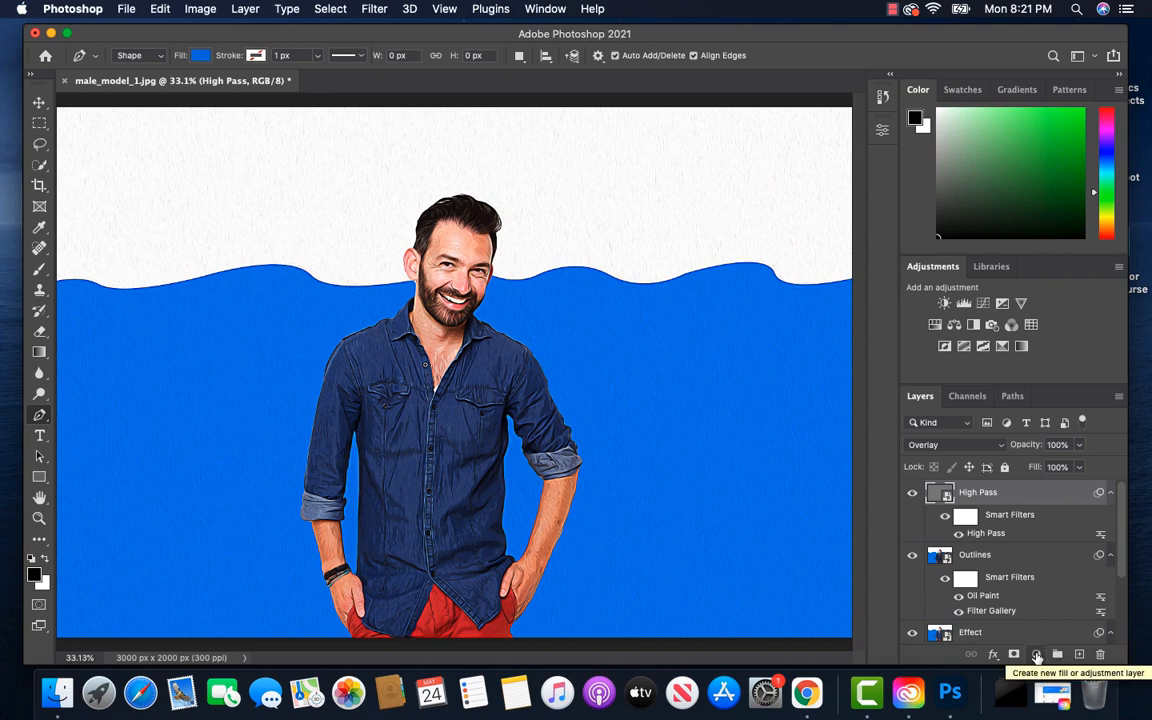
# Add a Levels adjustment layer above High Pass with the midtone input at 0.90 and the white input at 230
pyautogui.click(1037, 656)
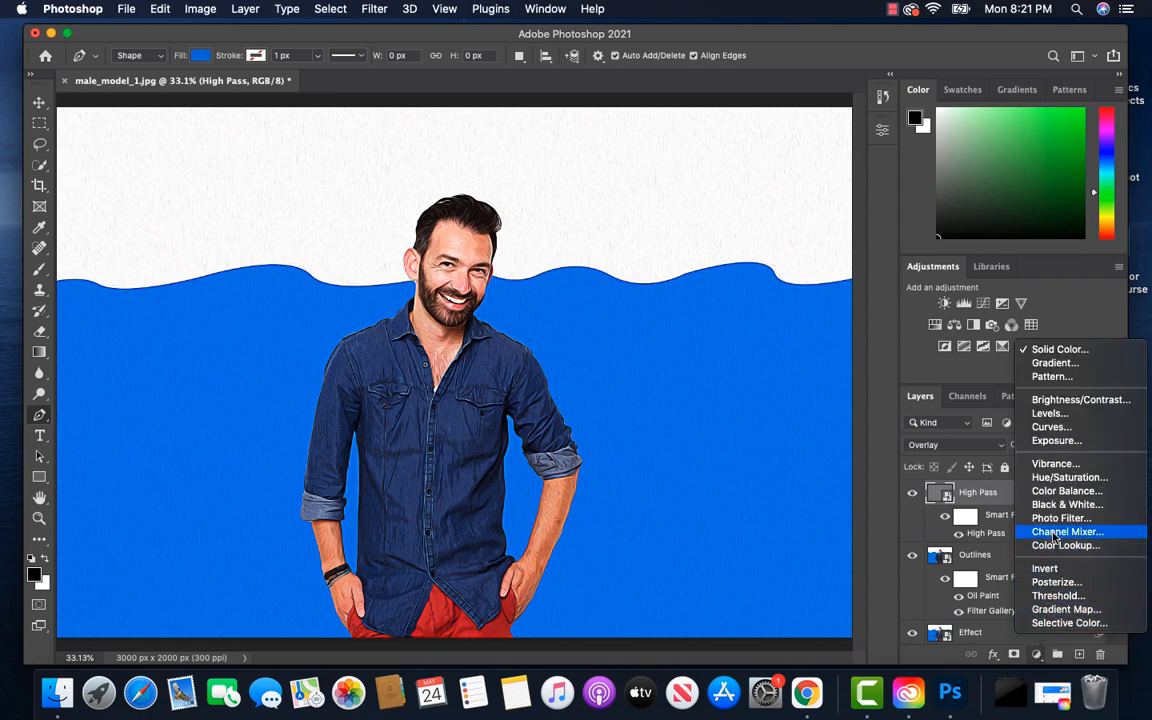
pyautogui.click(1050, 413)
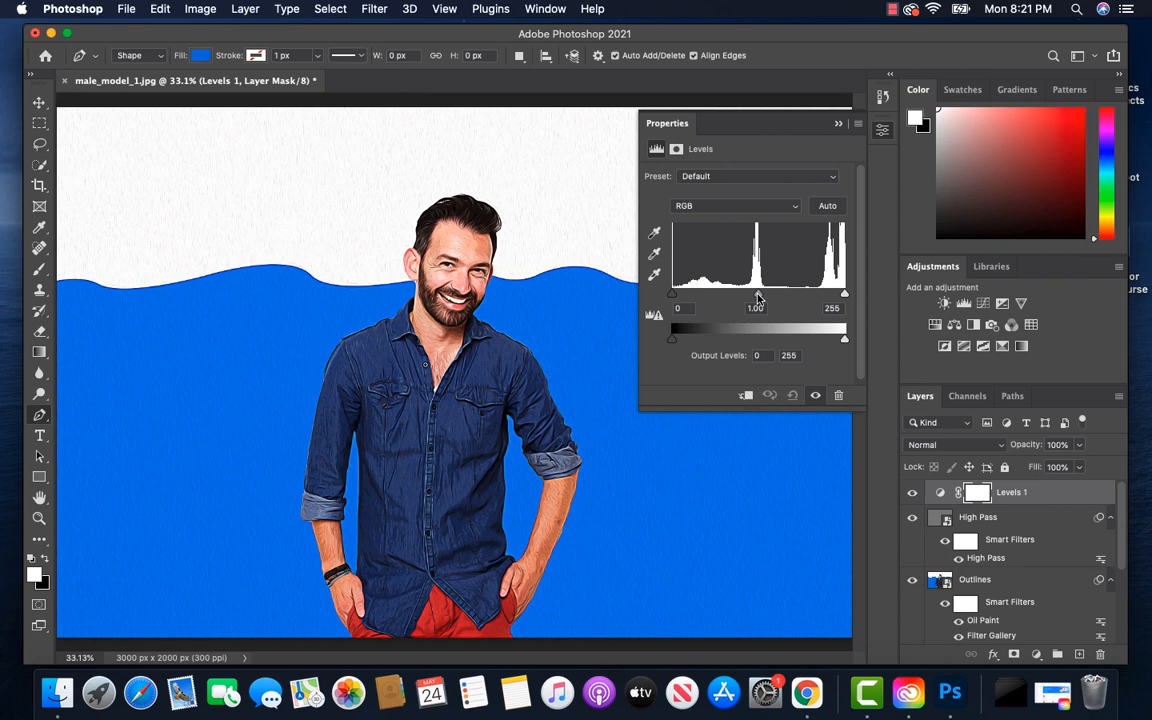
pyautogui.moveTo(757, 296); pyautogui.dragTo(765, 297)
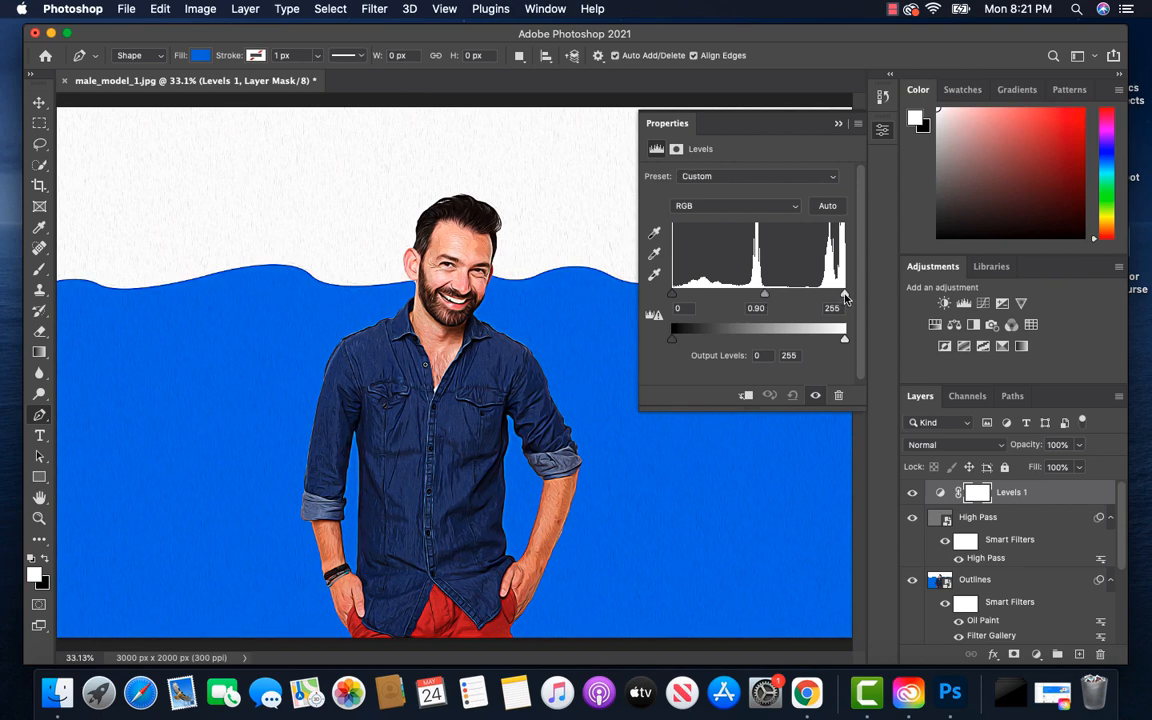
pyautogui.moveTo(845, 295); pyautogui.dragTo(828, 300)
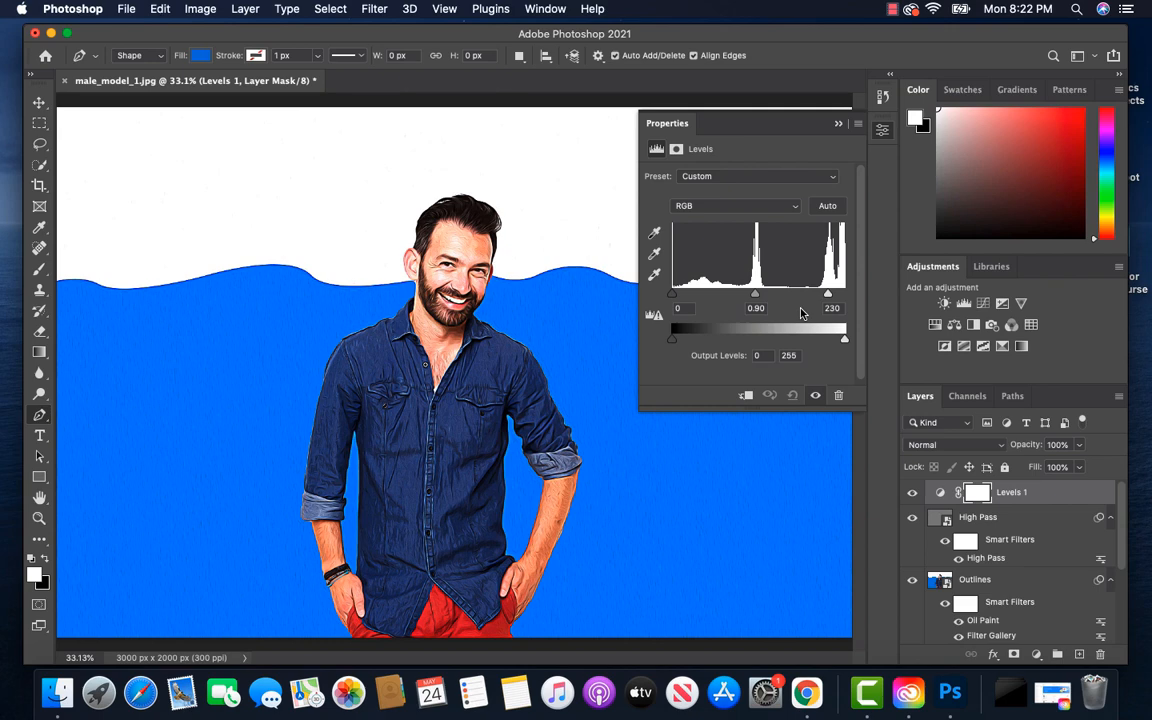
# Add a Vibrance adjustment layer above the Levels layer with Vibrance +10 and Saturation +5
pyautogui.click(1036, 655)
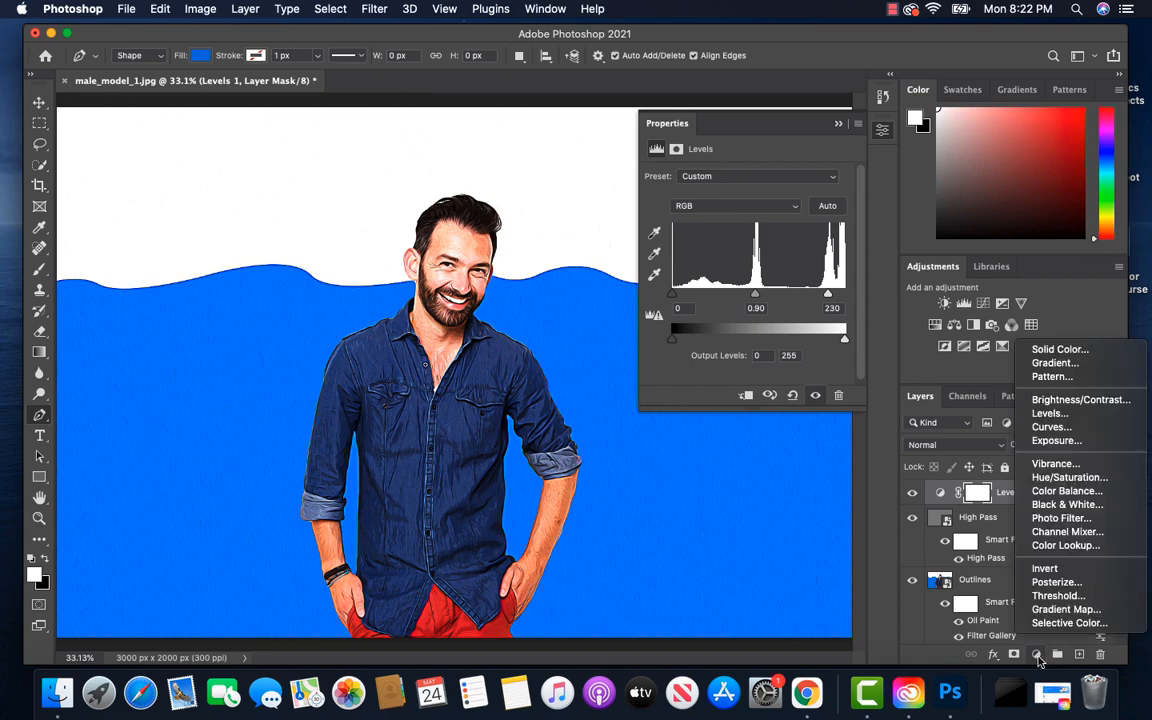
pyautogui.click(1055, 464)
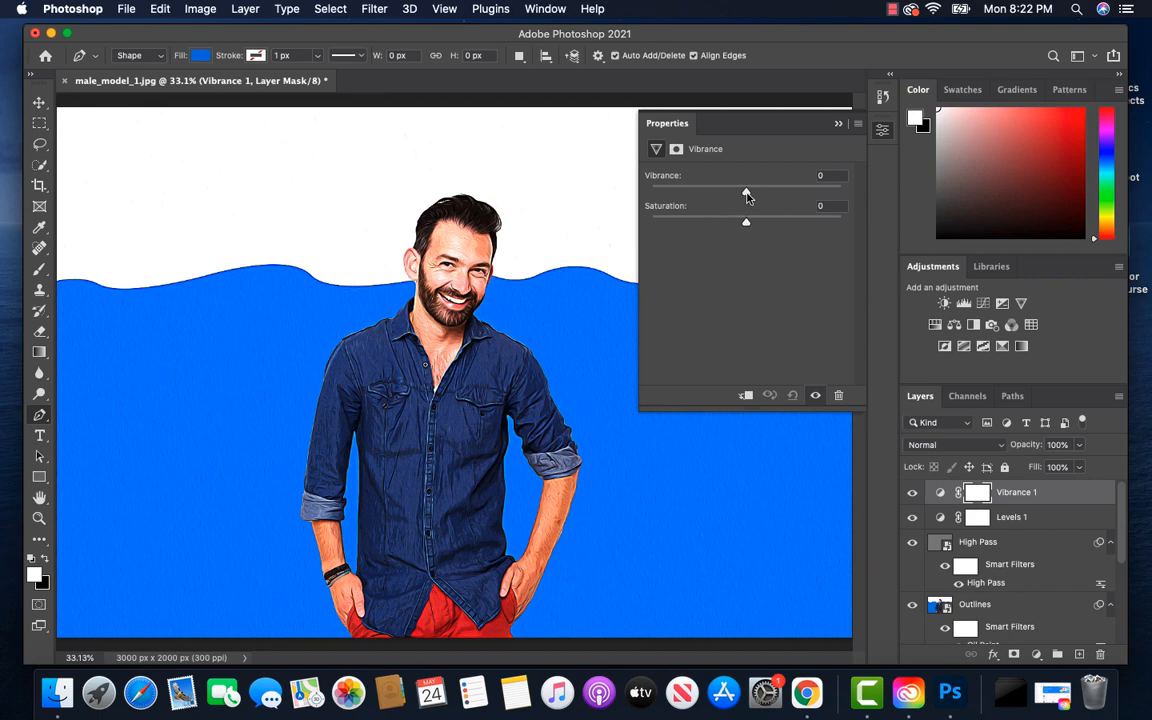
pyautogui.moveTo(746, 196)
pyautogui.mouseDown()
pyautogui.moveTo(767, 196)
pyautogui.moveTo(756, 198)
pyautogui.mouseUp()
pyautogui.moveTo(746, 227); pyautogui.dragTo(752, 231)
# Add a Color Lookup adjustment layer above the Vibrance layer using the 3Strip.look 3DLUT file
pyautogui.click(1036, 654)
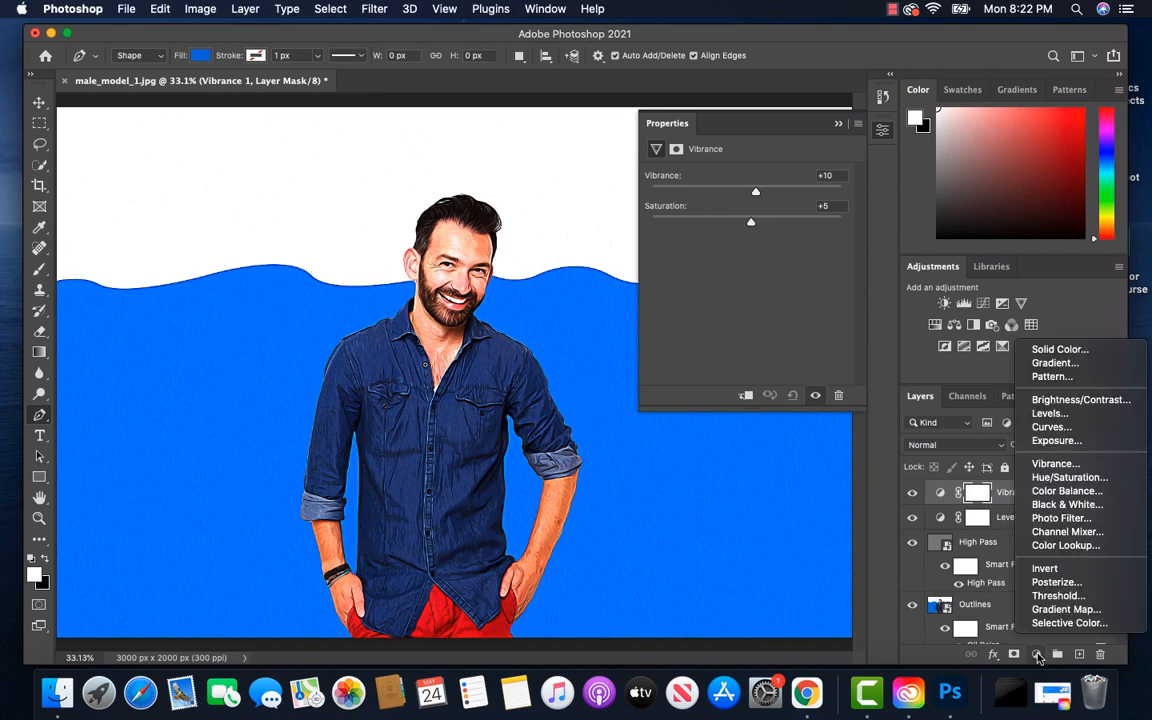
pyautogui.click(1047, 546)
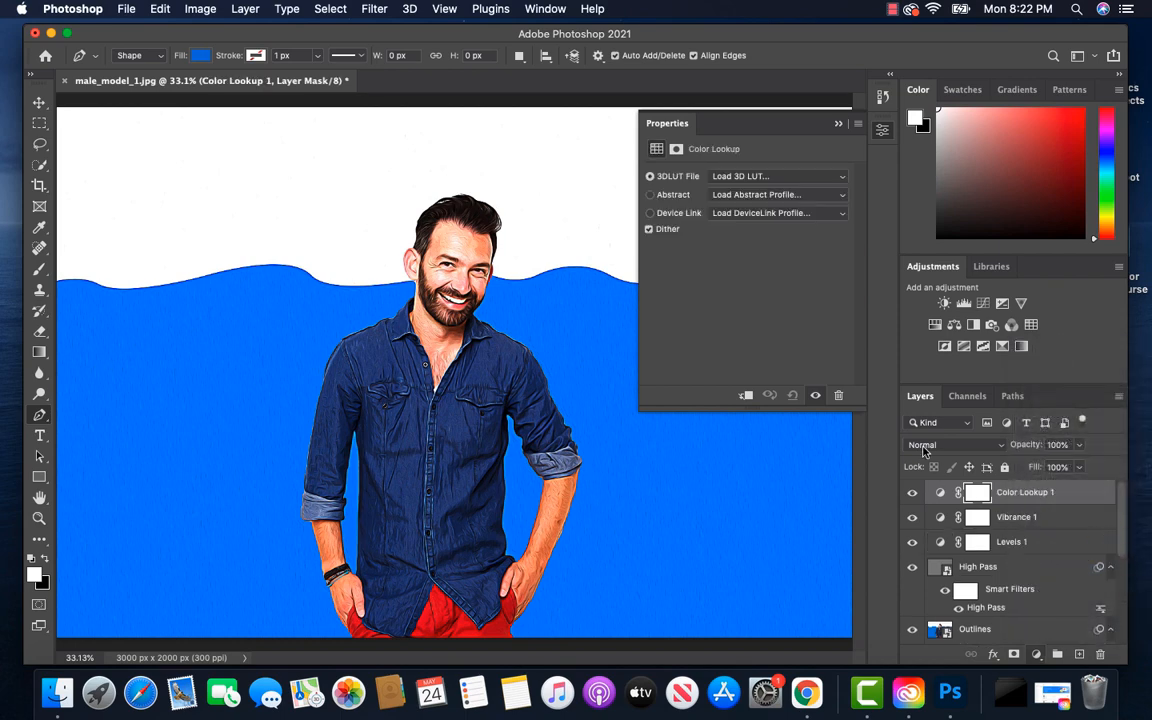
pyautogui.click(841, 179)
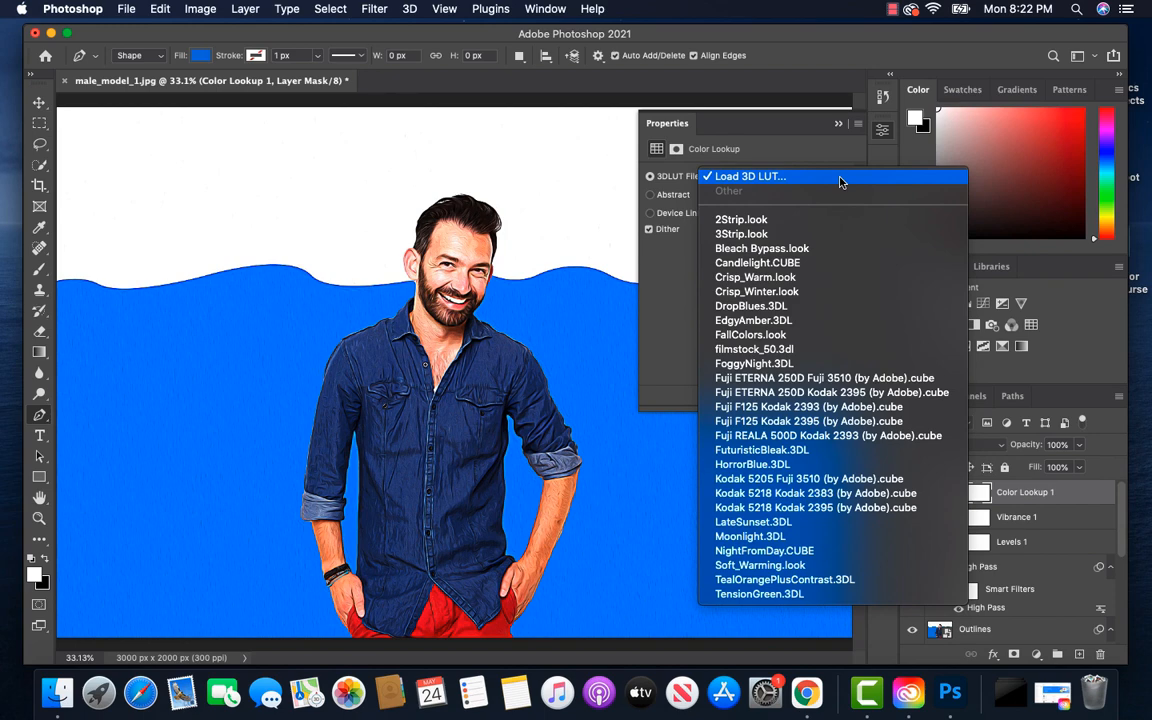
pyautogui.click(835, 235)
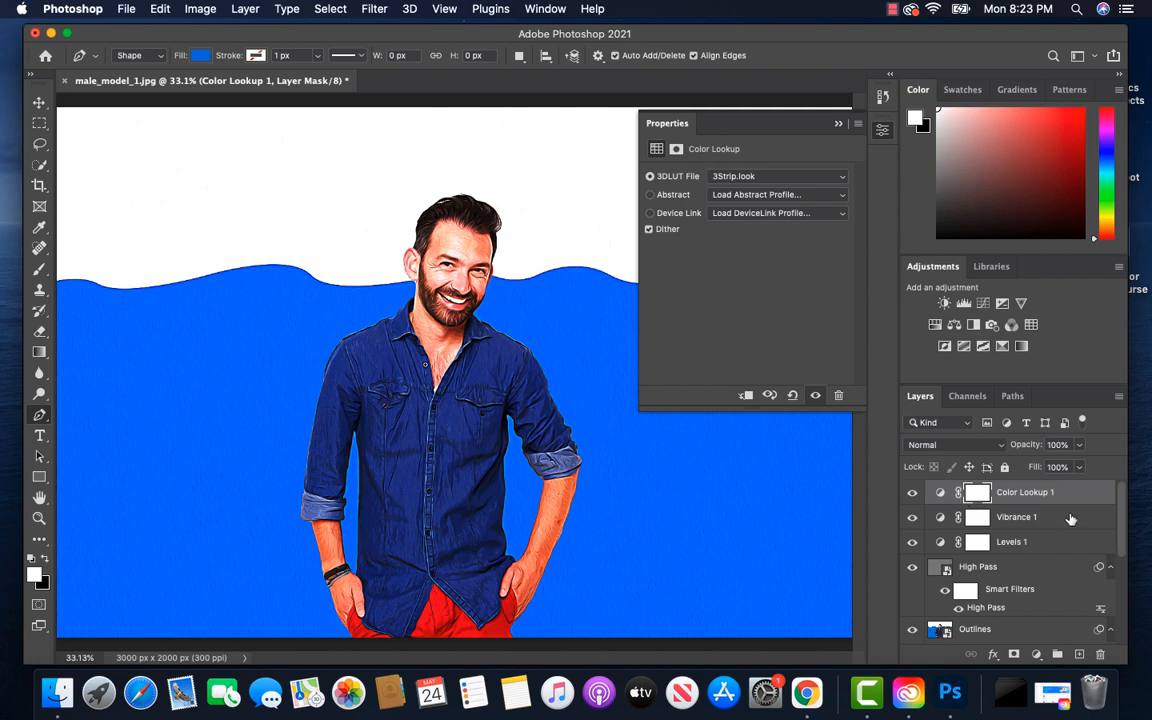
# Reduce the Color Lookup adjustment layer's opacity to 50%
pyautogui.click(1080, 448)
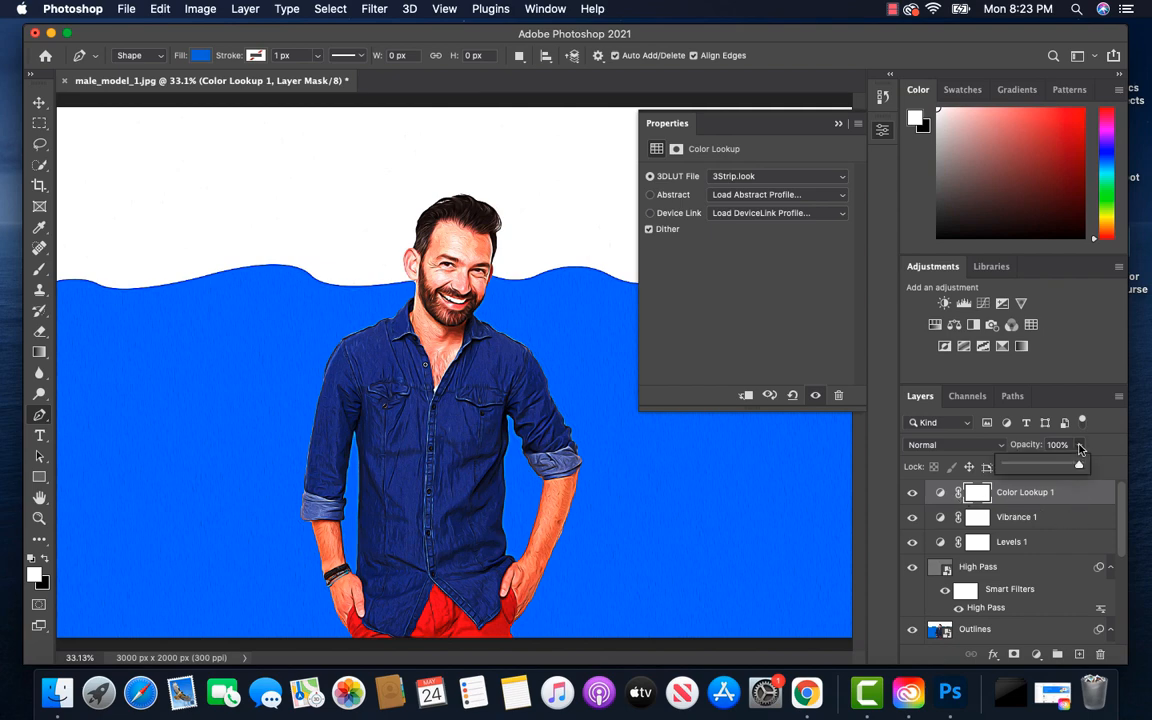
pyautogui.moveTo(1080, 467); pyautogui.dragTo(1043, 472)
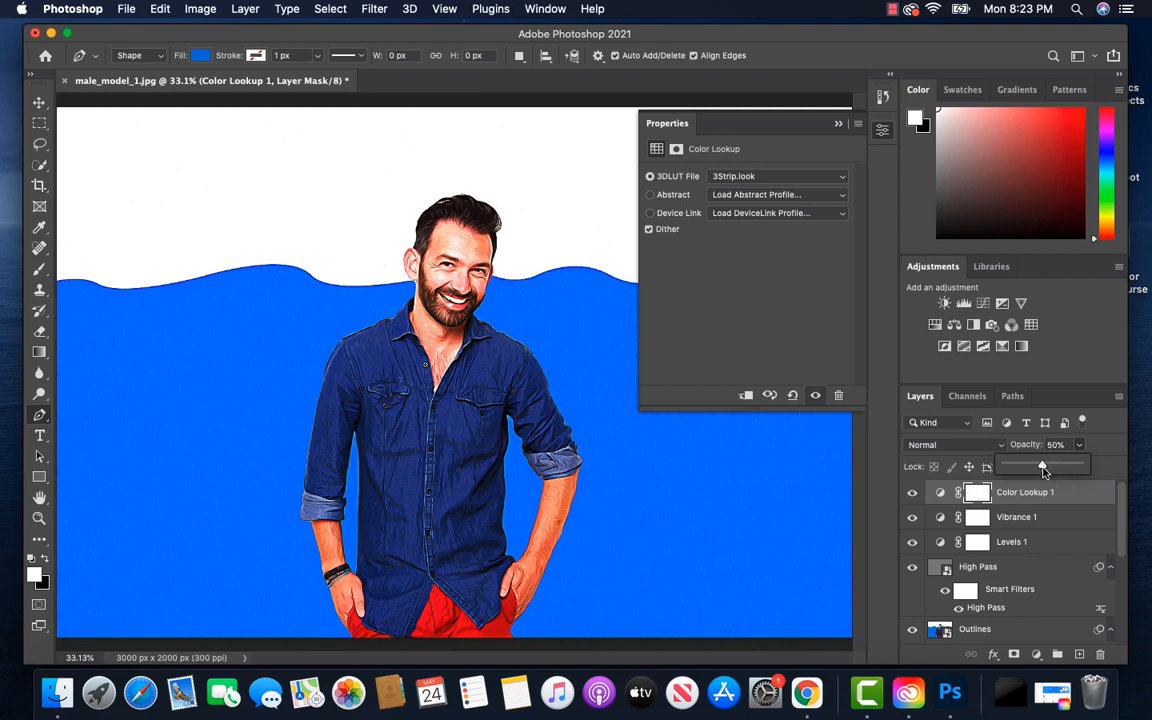
pyautogui.click(1105, 443)
# Group all layers above the Background, from the Effect layer up to Color Lookup 1, into a group named Effect
pyautogui.scroll(-6, 1045, 560)
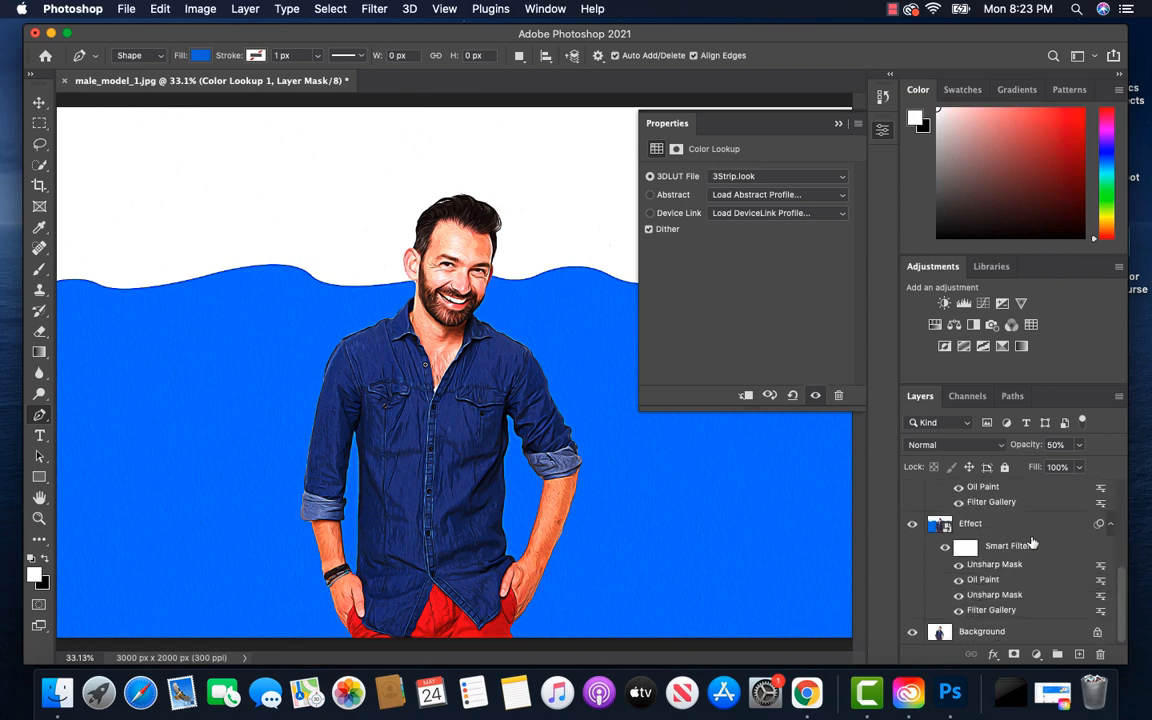
pyautogui.click(1028, 524)
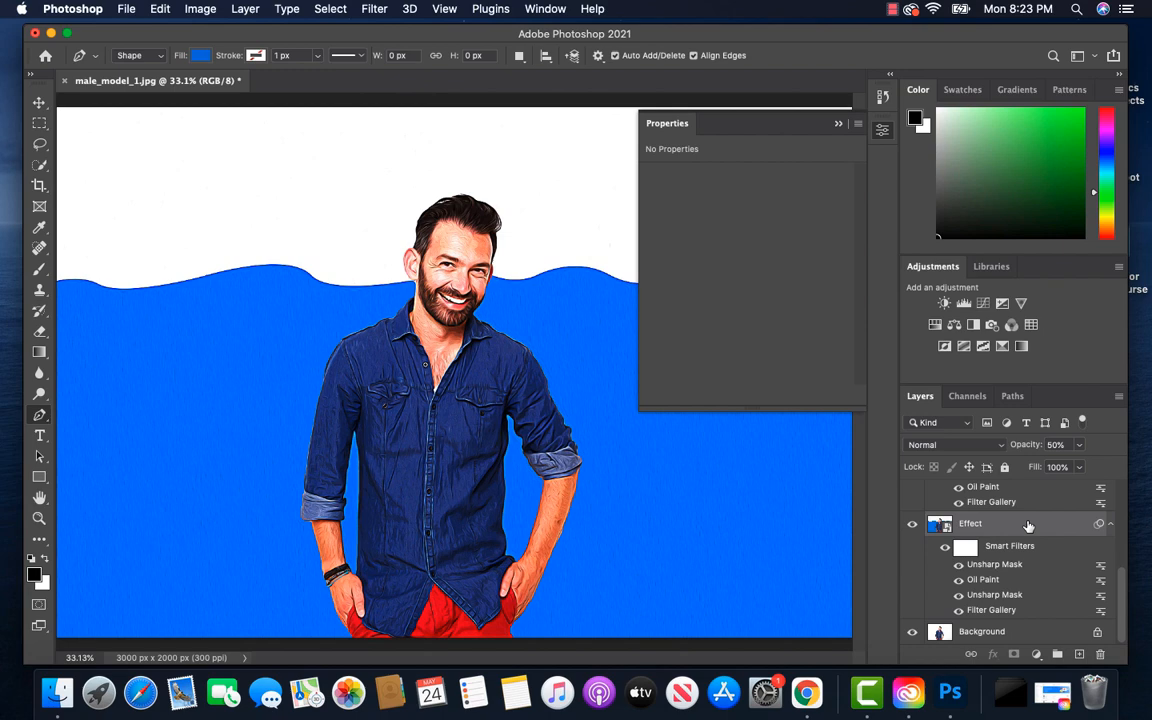
pyautogui.keyDown('alt'); pyautogui.click(1110, 524); pyautogui.keyUp('alt')
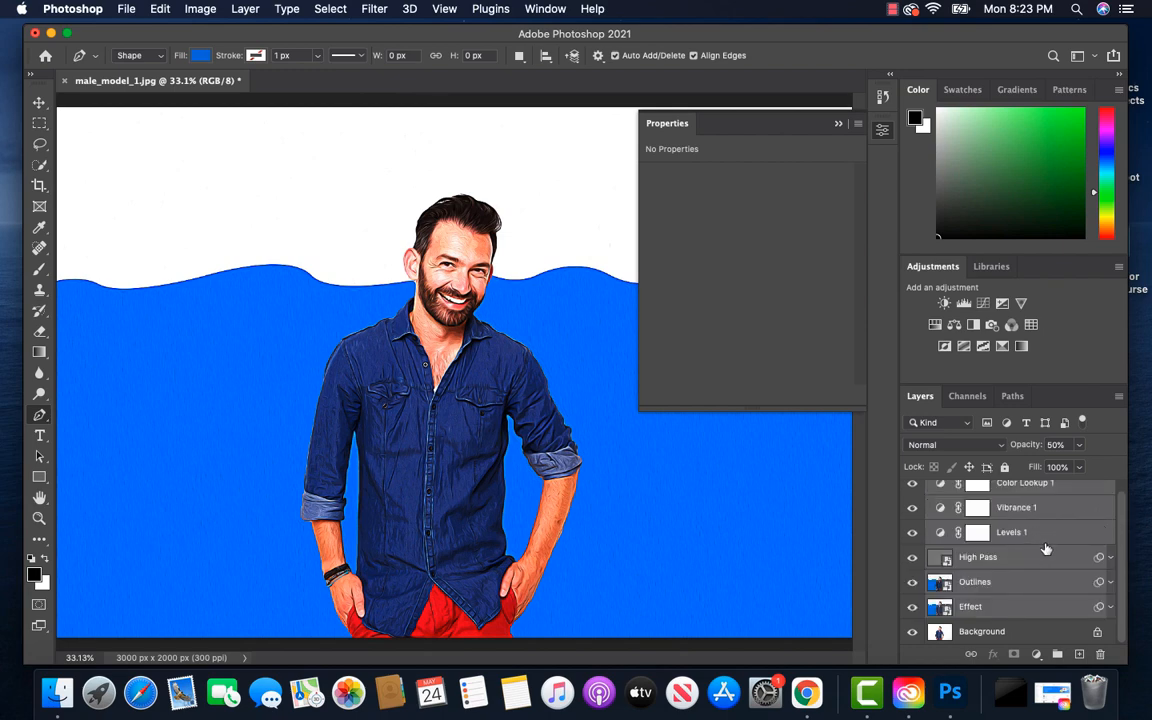
pyautogui.rightClick(1052, 537)
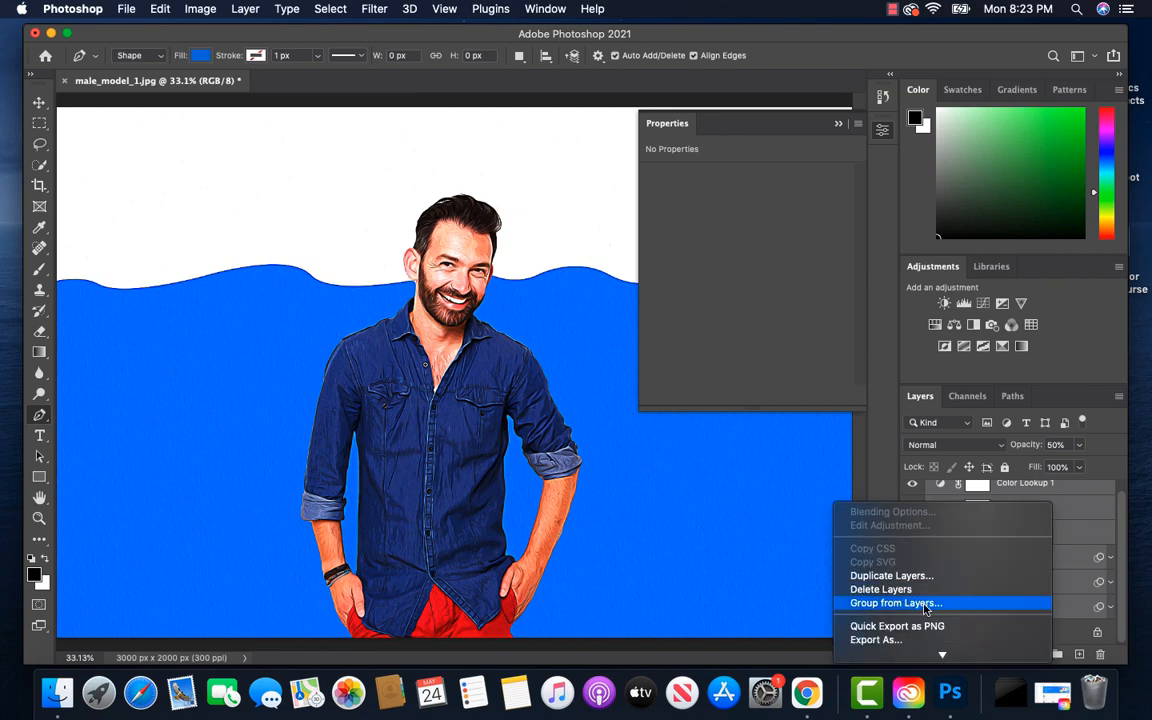
pyautogui.click(940, 604)
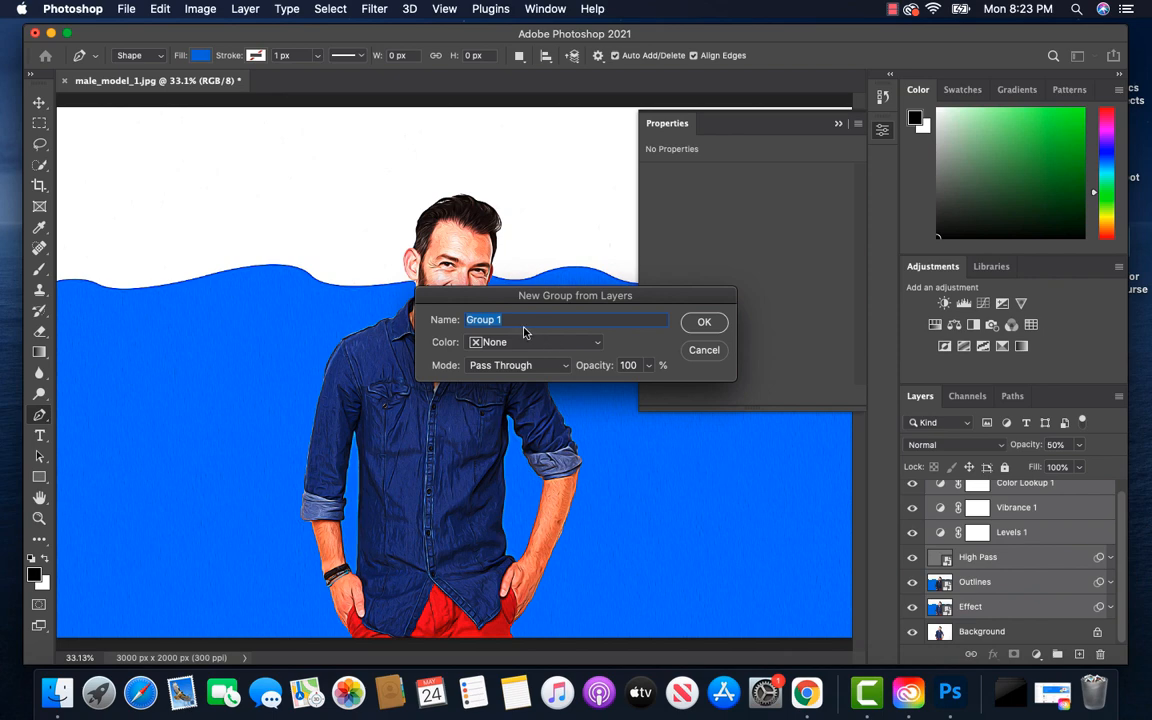
pyautogui.write('Effect')
pyautogui.click(700, 322)
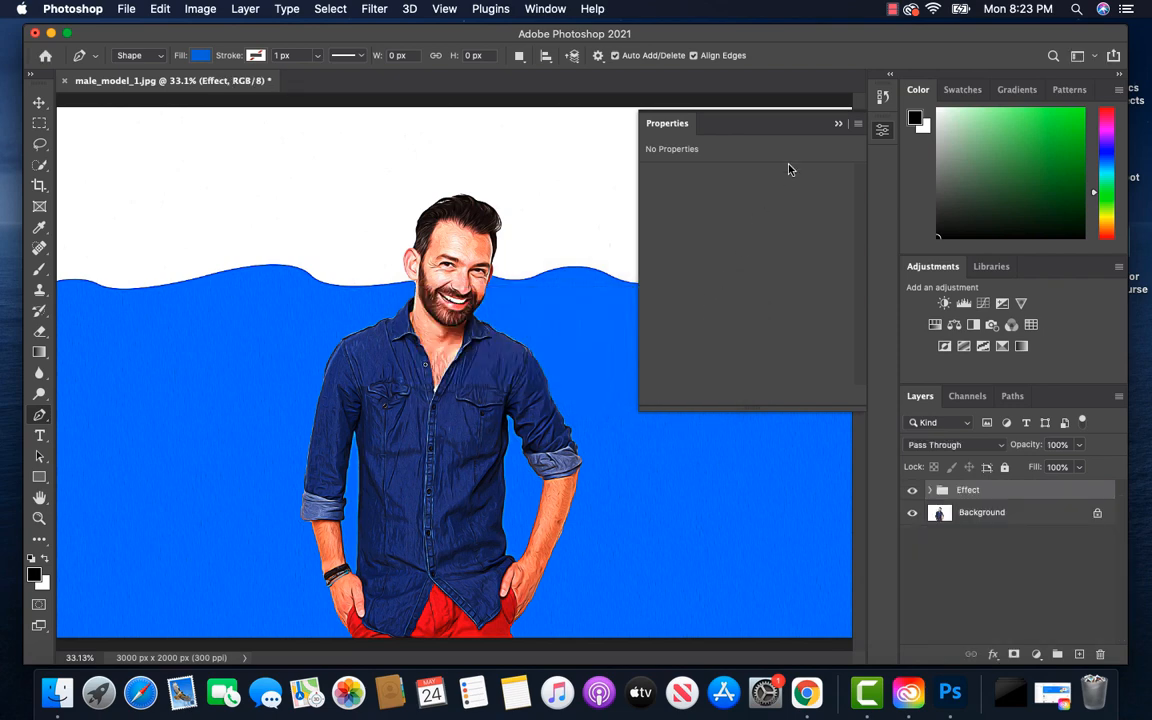
pyautogui.click(838, 123)
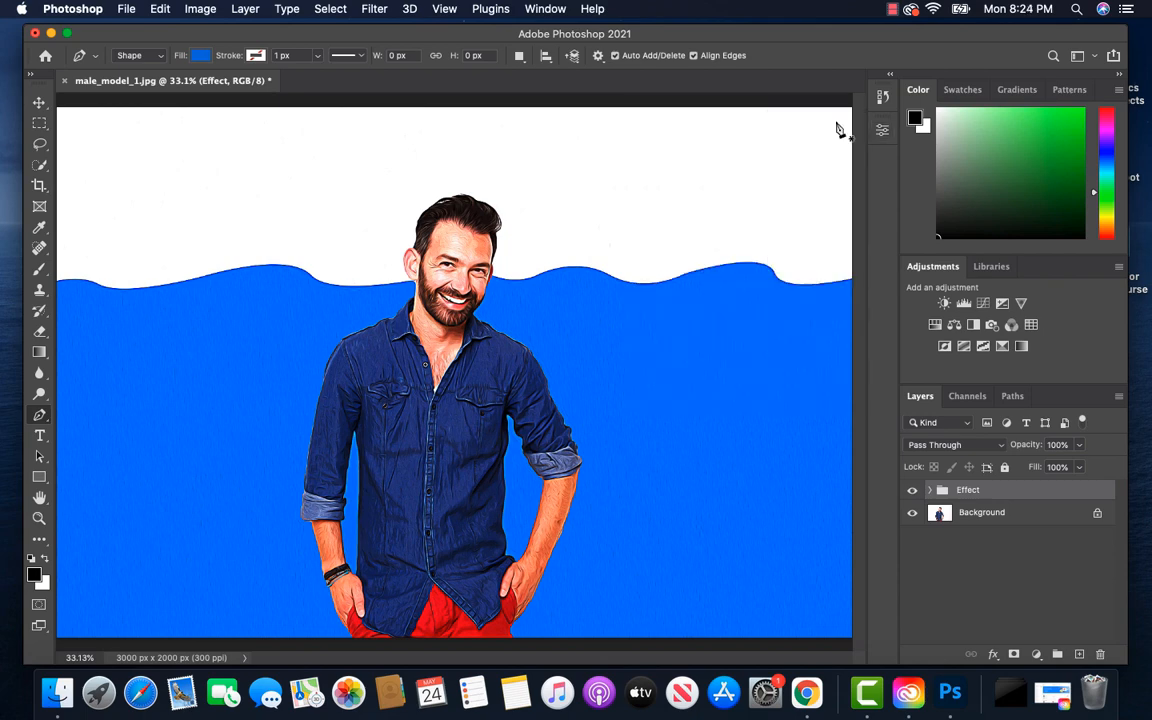
# Compare the original photo with the cartoon version by toggling the Effect group's visibility, both in the whole image and at 50% zoom
pyautogui.click(912, 491)
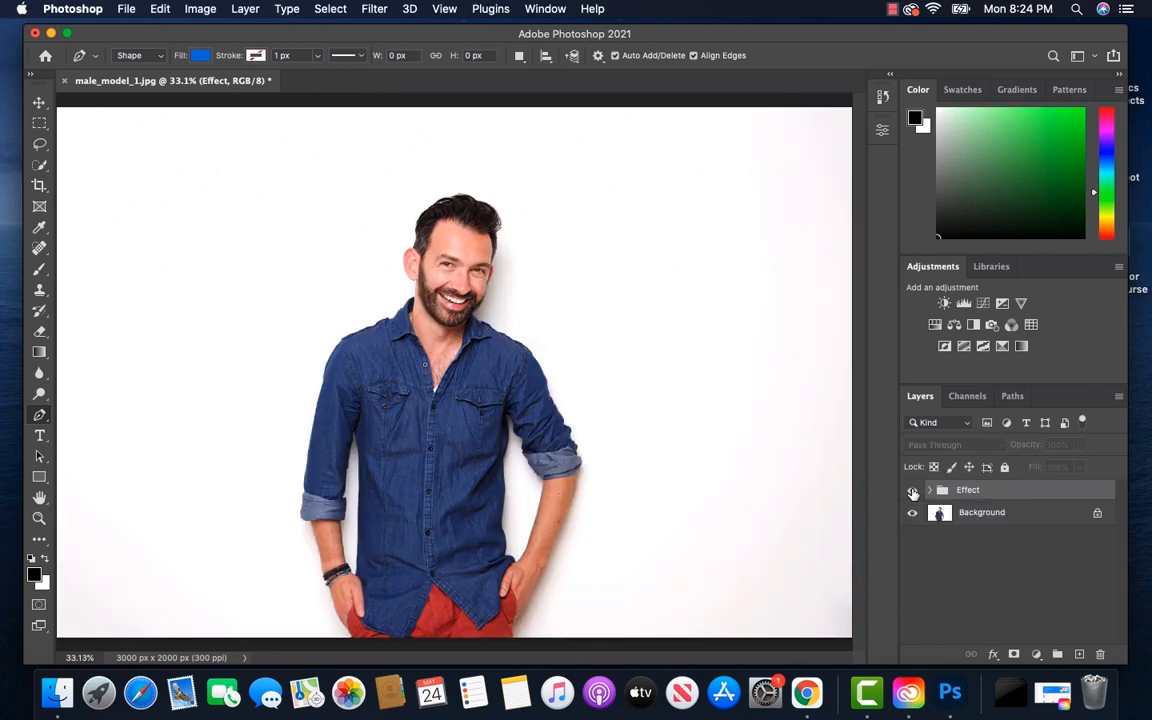
pyautogui.click(912, 491)
pyautogui.click(912, 491)
pyautogui.click(912, 491)
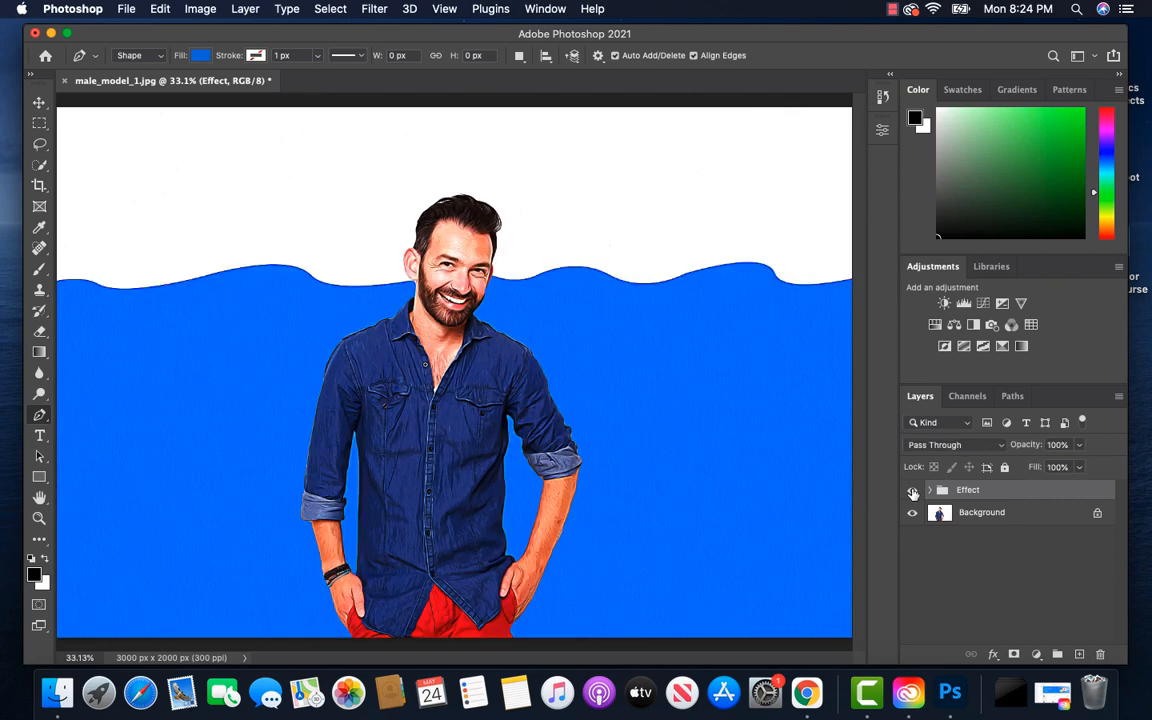
pyautogui.press('super+equal')
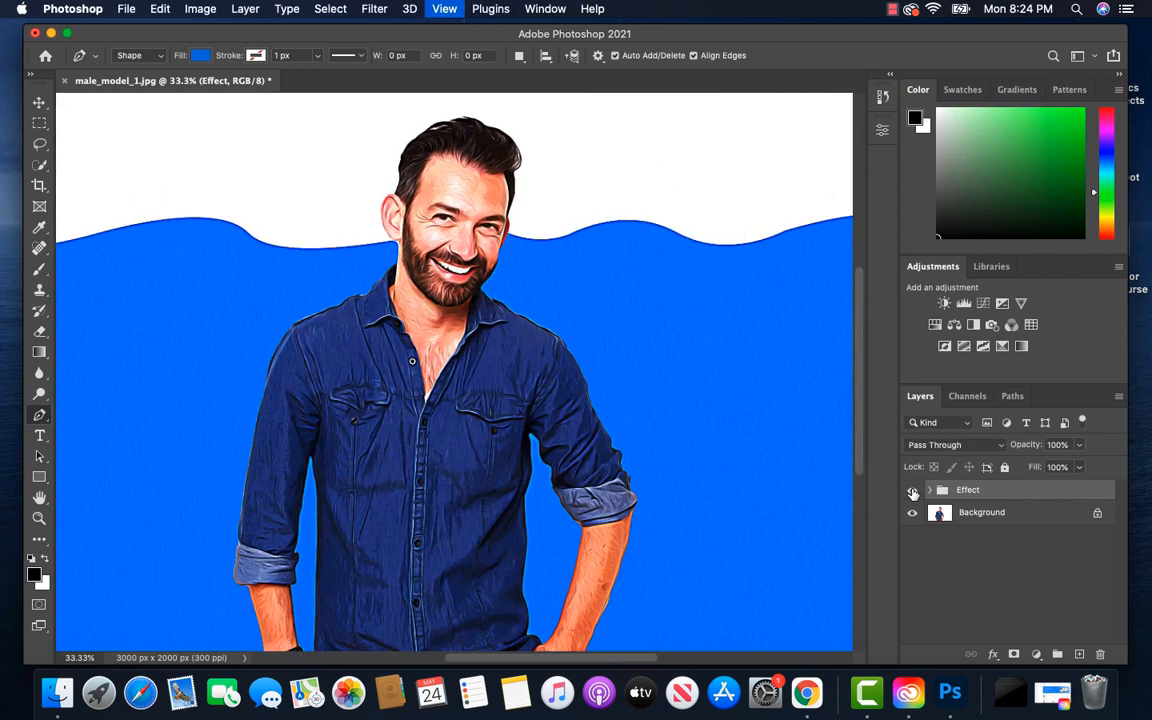
pyautogui.click(912, 491)
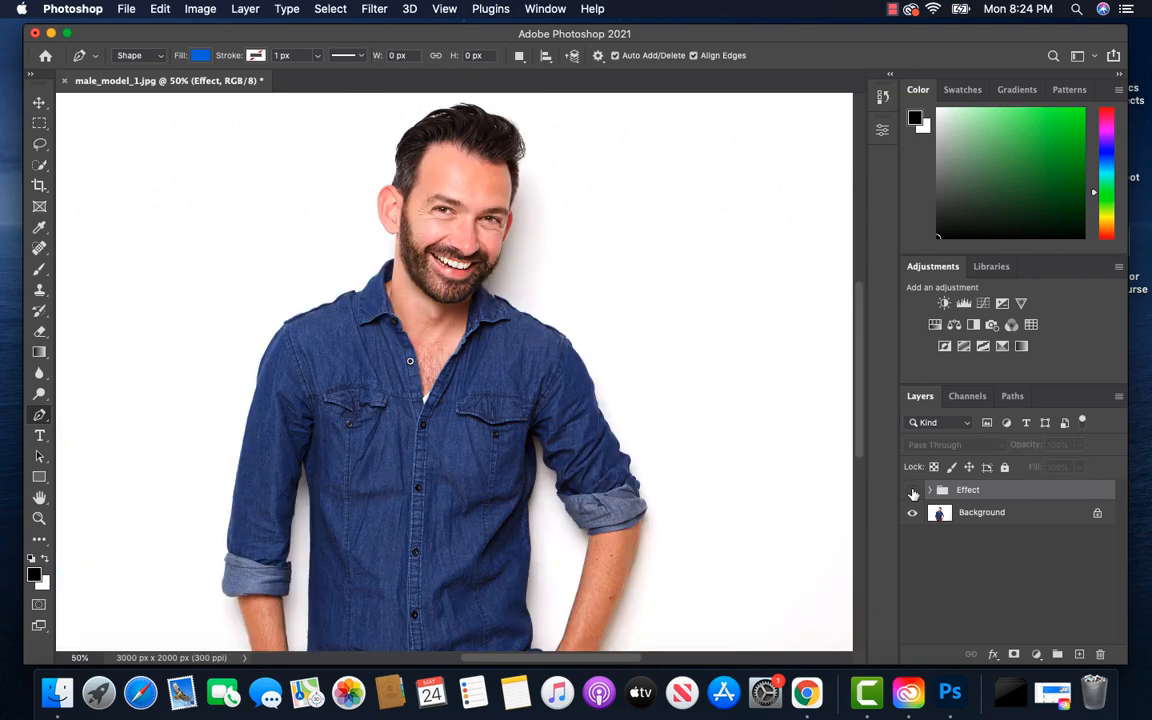
pyautogui.click(912, 491)
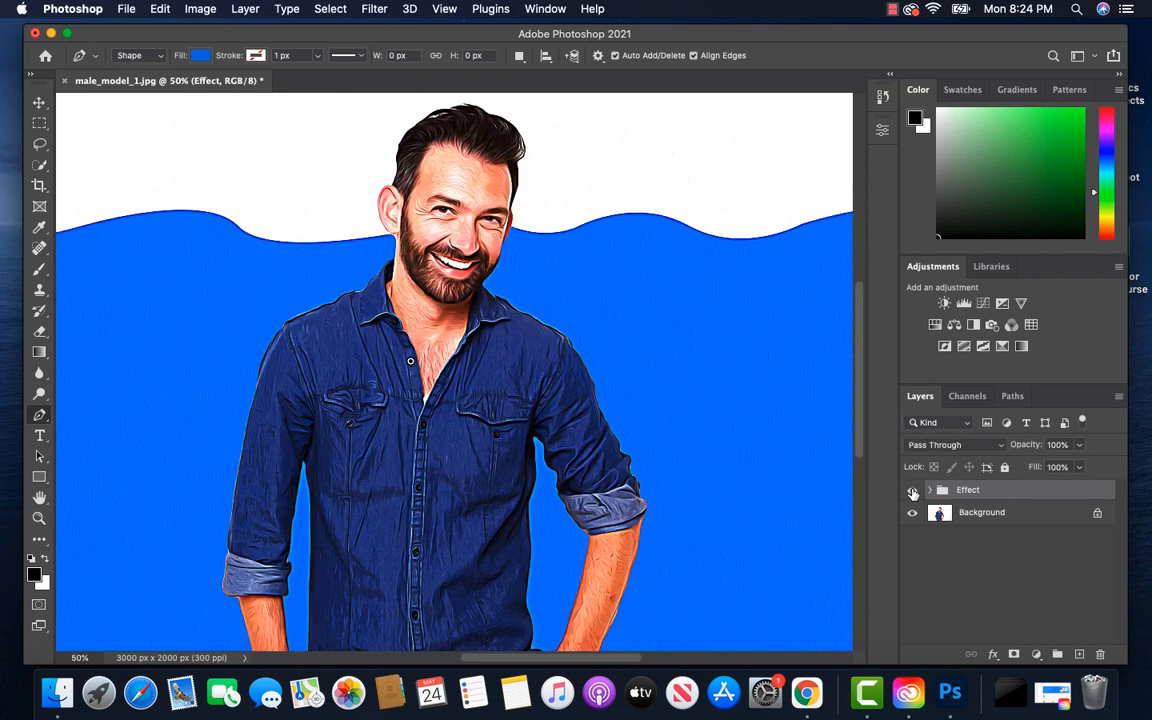